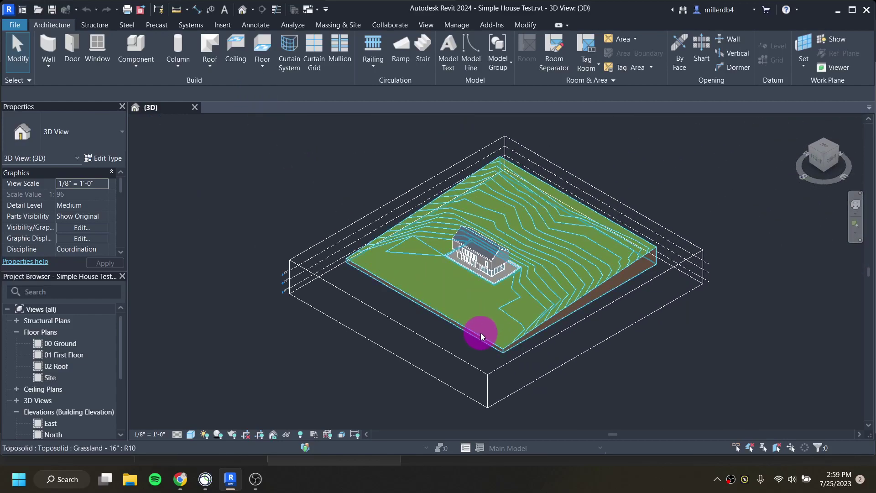
Step: Zoom and orbit around the finished two-storey house in 3D, then close the {3D} view
{"action": "scroll", "coordinate": [471, 281], "scroll_direction": "up", "scroll_amount": 3}
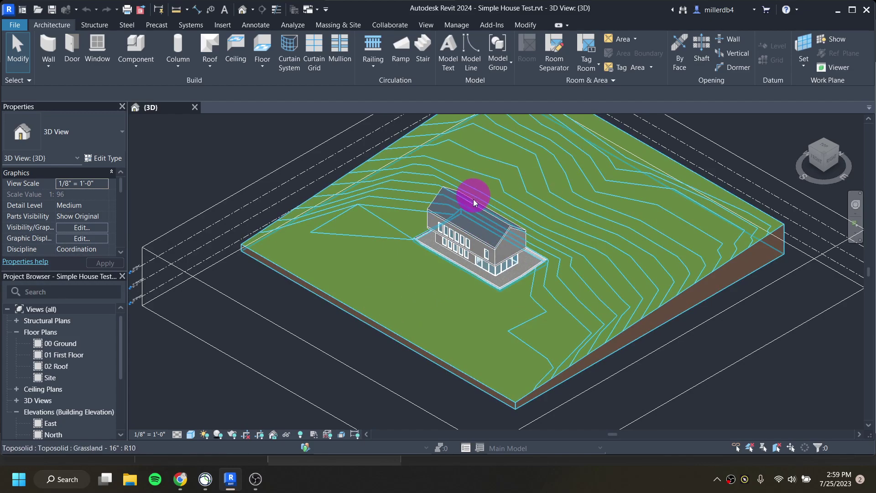
{"action": "scroll", "coordinate": [510, 207], "scroll_direction": "up", "scroll_amount": 3}
{"action": "middle_click_drag", "start_coordinate": [371, 376], "coordinate": [559, 309], "text": "shift"}
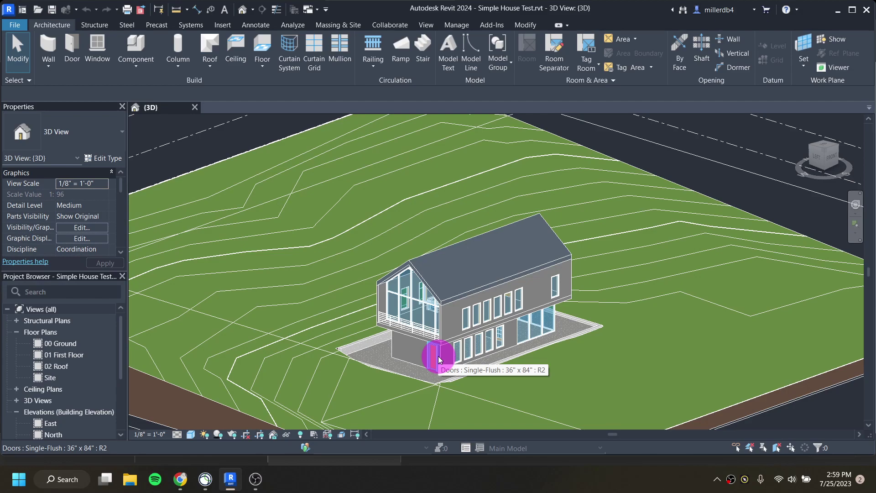
{"action": "scroll", "coordinate": [443, 354], "scroll_direction": "up", "scroll_amount": 1}
{"action": "scroll", "coordinate": [434, 373], "scroll_direction": "up", "scroll_amount": 3}
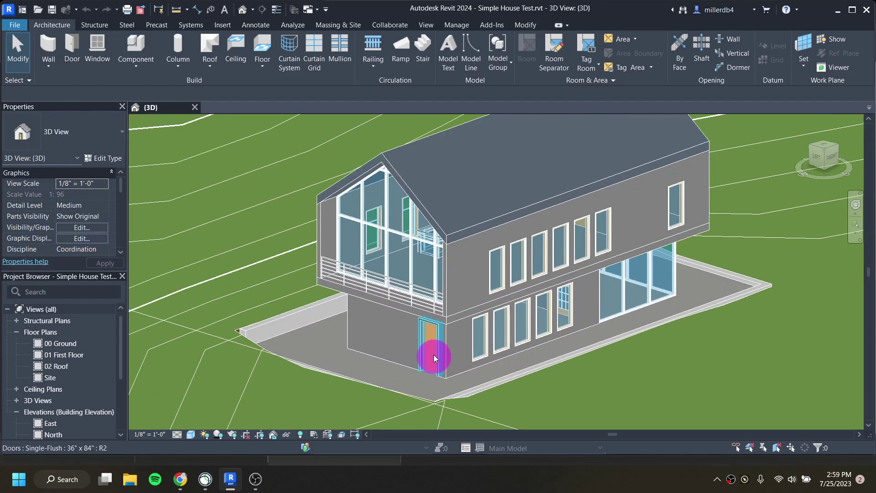
{"action": "middle_click_drag", "start_coordinate": [431, 356], "coordinate": [428, 349], "text": "shift"}
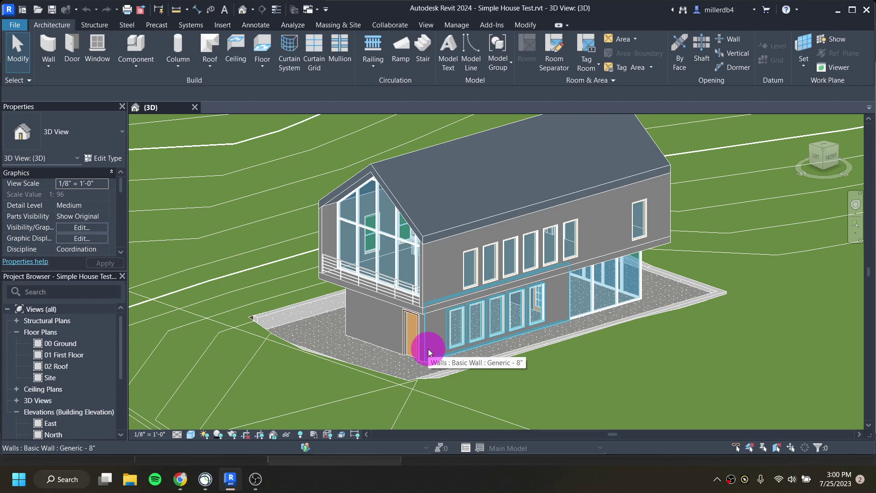
{"action": "left_click", "coordinate": [195, 108]}
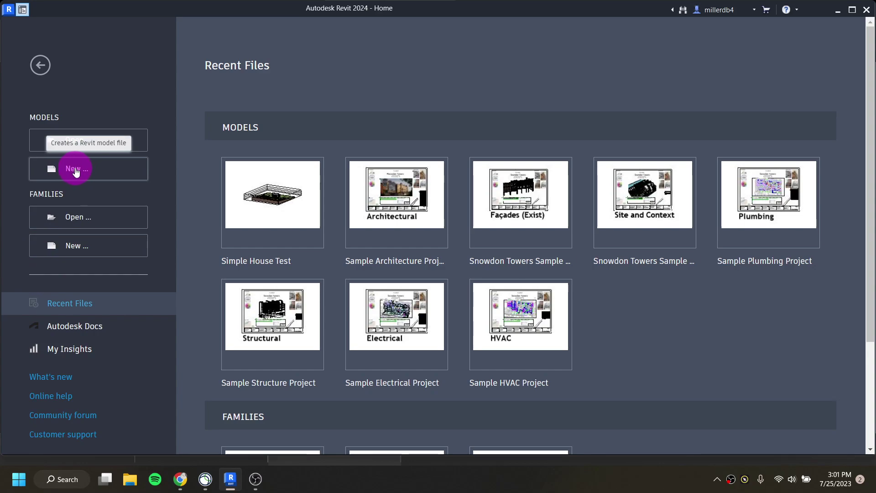
Step: Create a new Project using the default.rte template chosen via Browse
{"action": "left_click", "coordinate": [75, 170]}
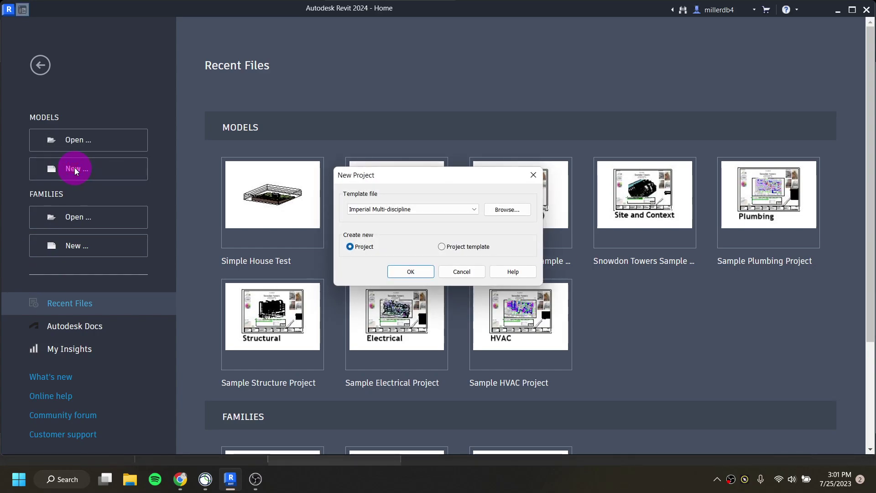
{"action": "left_click", "coordinate": [382, 209]}
{"action": "left_click", "coordinate": [382, 213]}
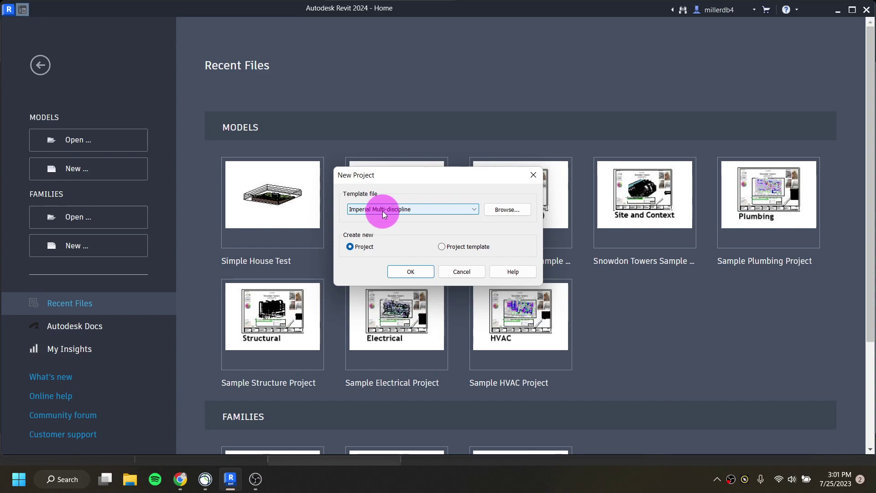
{"action": "left_click", "coordinate": [504, 209]}
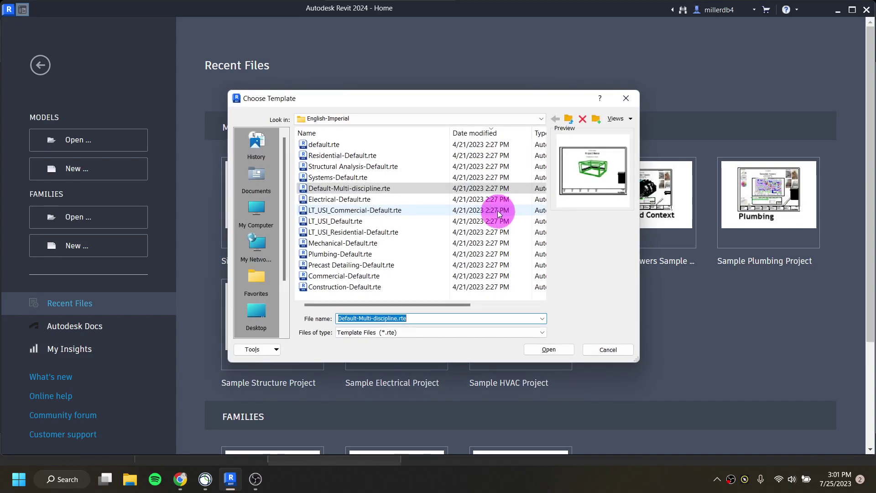
{"action": "left_click", "coordinate": [323, 146]}
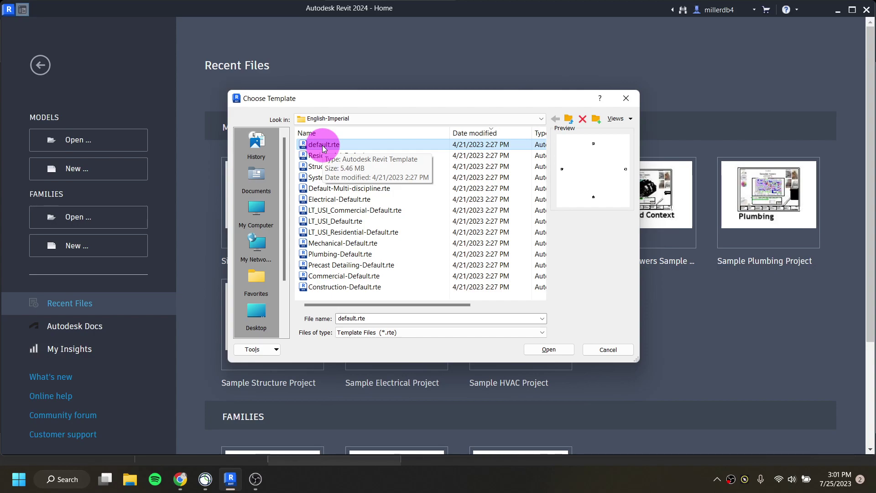
{"action": "left_click", "coordinate": [543, 349]}
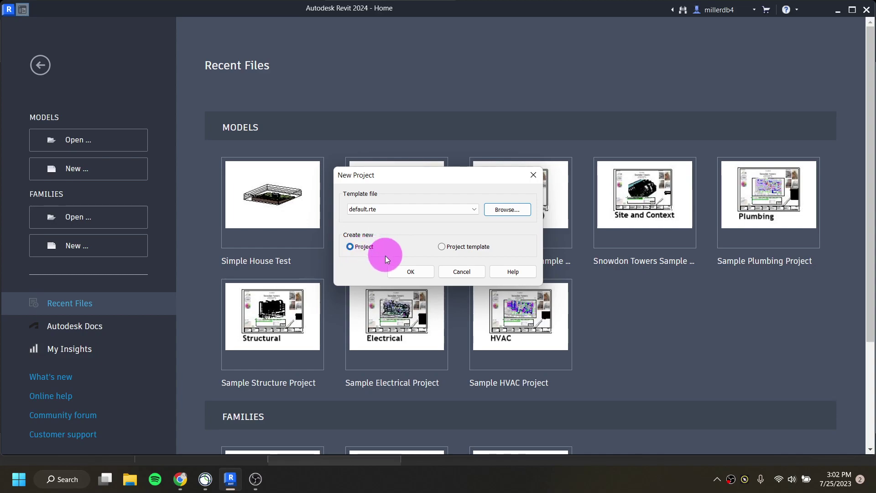
{"action": "left_click", "coordinate": [409, 272]}
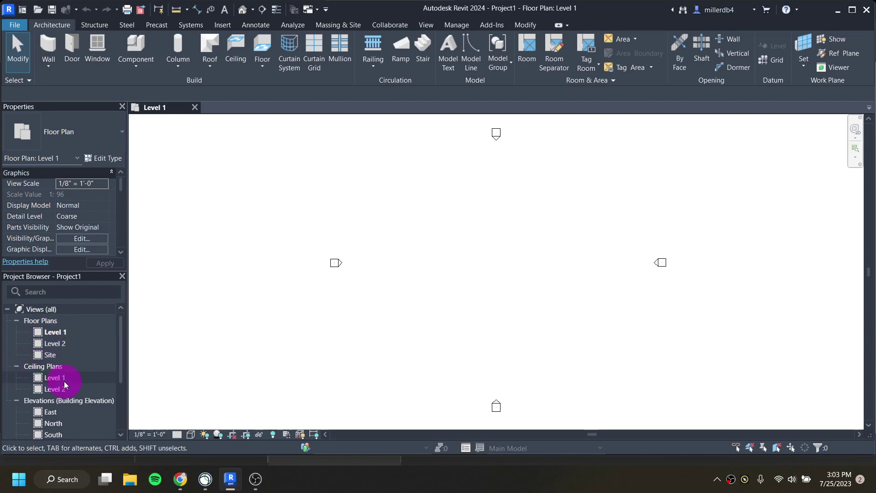
Step: Open the West elevation showing Level 1 at 0'-0" and Level 2 at 10'-0", then return to Level 1
{"action": "left_click", "coordinate": [17, 366]}
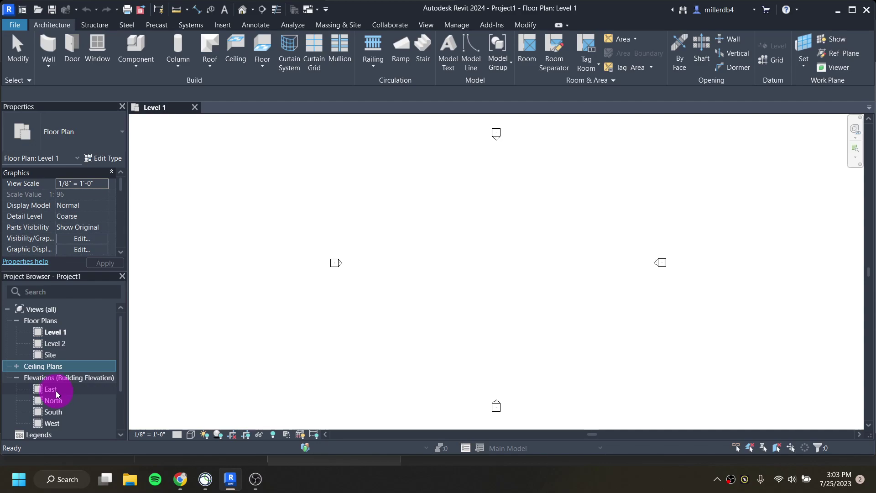
{"action": "scroll", "coordinate": [54, 392], "scroll_direction": "down", "scroll_amount": 2}
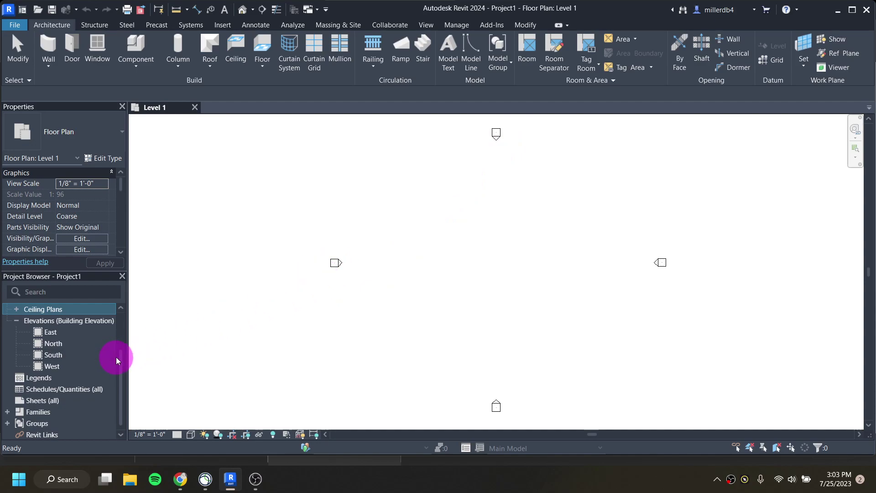
{"action": "double_click", "coordinate": [52, 367]}
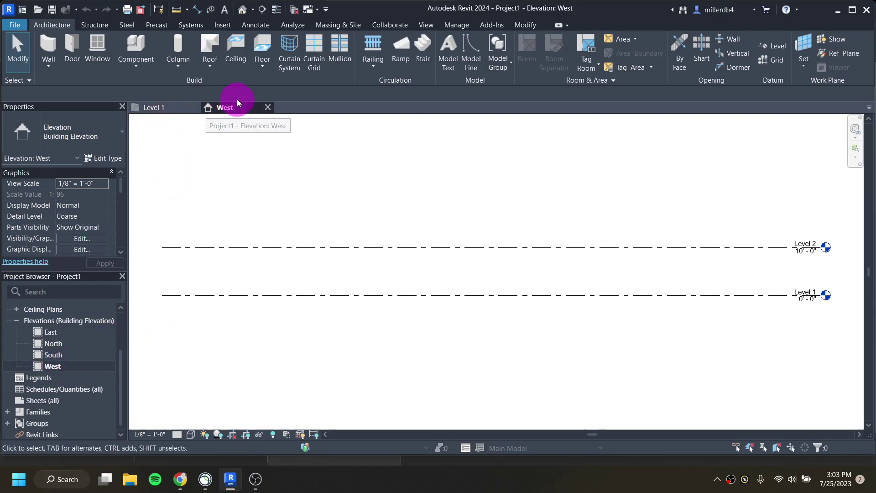
{"action": "left_click", "coordinate": [174, 109]}
{"action": "left_click", "coordinate": [211, 109]}
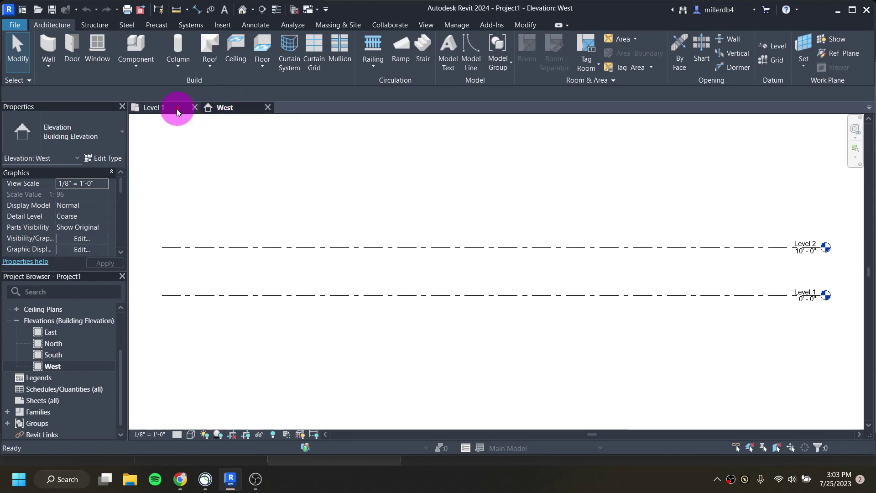
{"action": "left_click", "coordinate": [177, 109]}
{"action": "left_click", "coordinate": [221, 108]}
{"action": "left_click", "coordinate": [178, 108]}
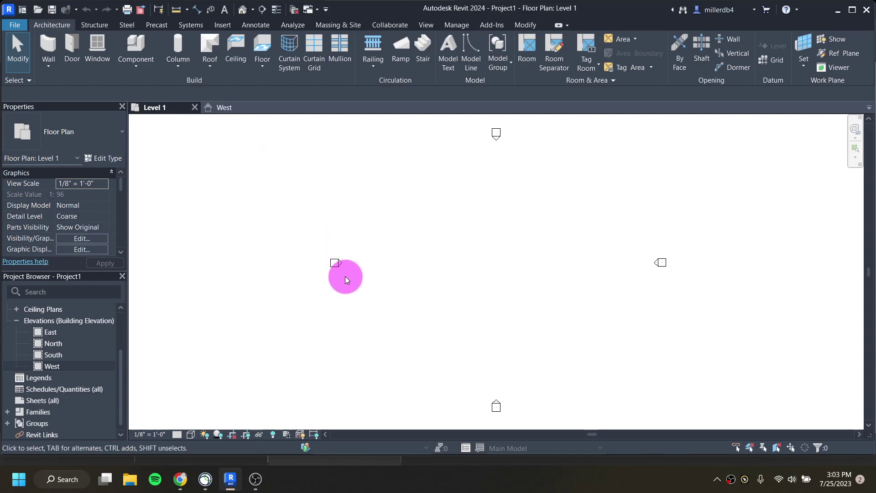
{"action": "scroll", "coordinate": [343, 269], "scroll_direction": "up", "scroll_amount": 2}
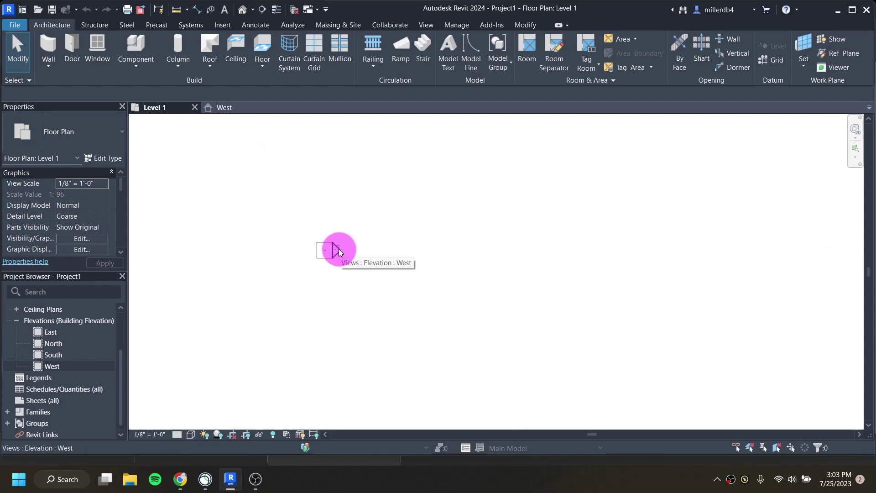
{"action": "double_click", "coordinate": [339, 249]}
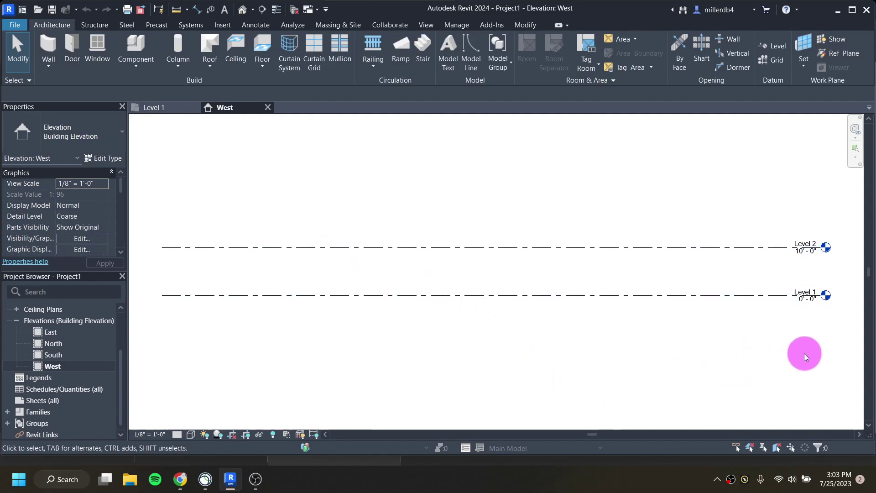
{"action": "double_click", "coordinate": [826, 296]}
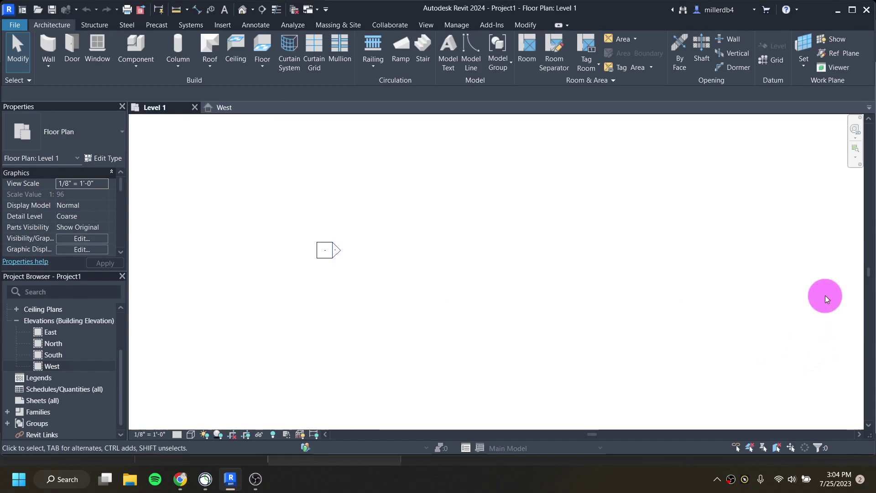
{"action": "scroll", "coordinate": [821, 295], "scroll_direction": "down", "scroll_amount": 4}
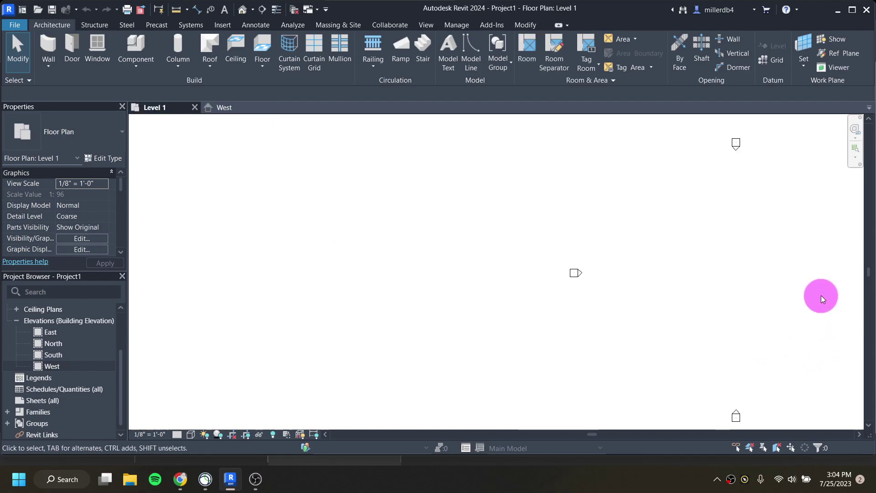
{"action": "middle_click_drag", "start_coordinate": [818, 295], "coordinate": [607, 303]}
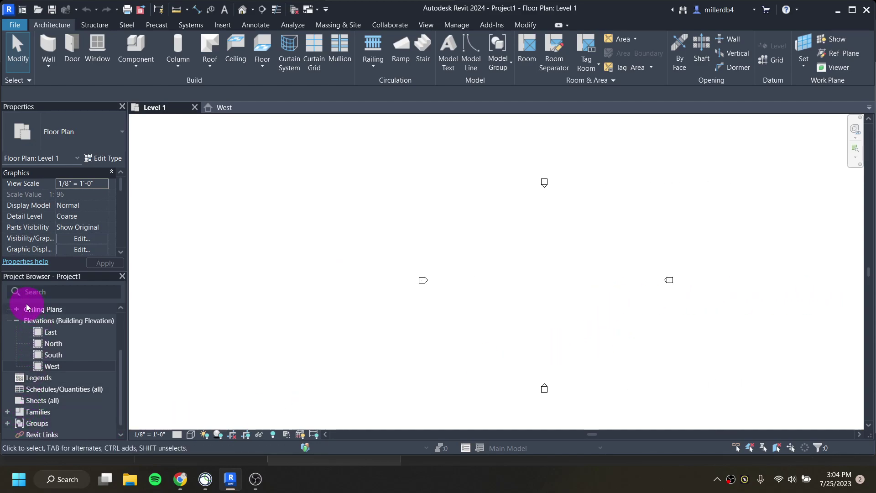
{"action": "scroll", "coordinate": [43, 351], "scroll_direction": "up", "scroll_amount": 3}
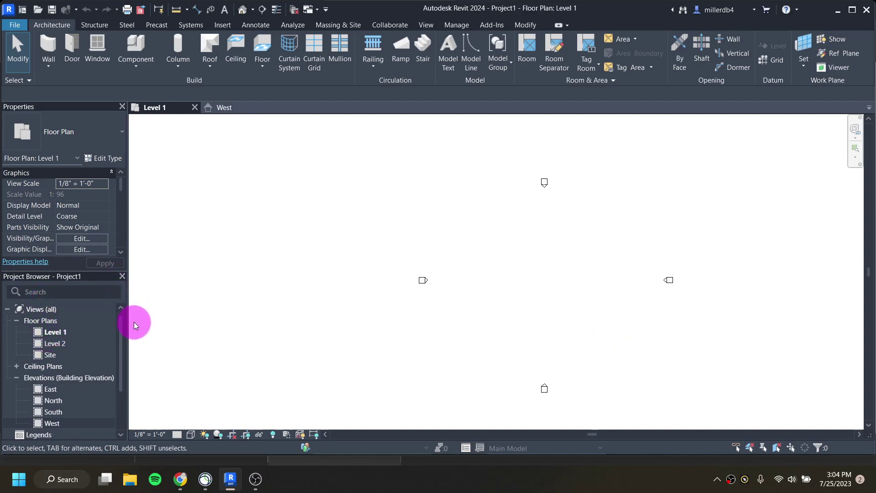
{"action": "left_click", "coordinate": [122, 276]}
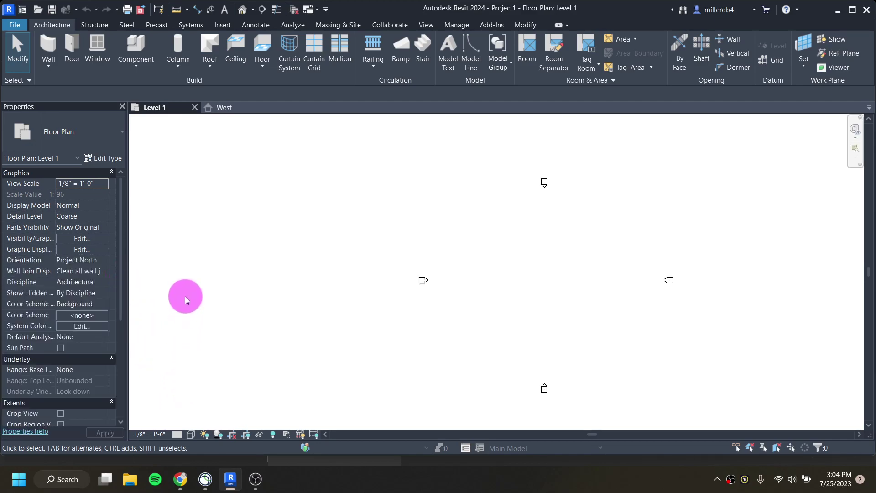
{"action": "right_click", "coordinate": [185, 297]}
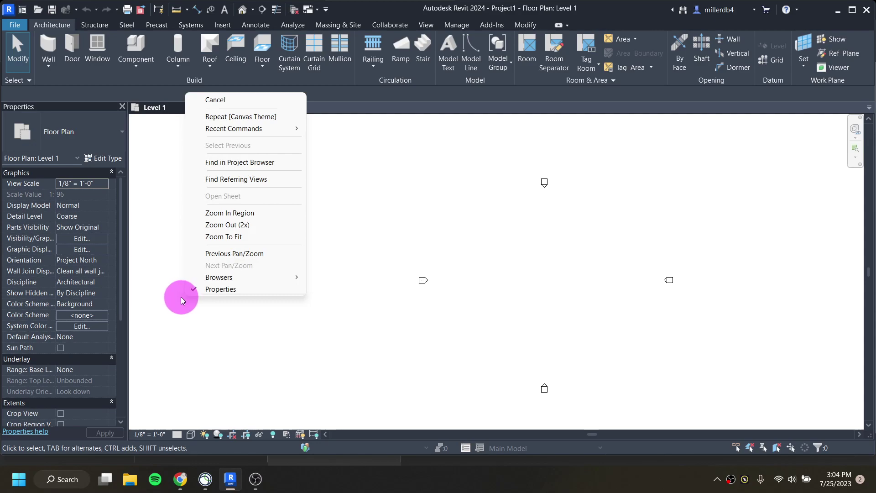
{"action": "mouse_move", "coordinate": [226, 279]}
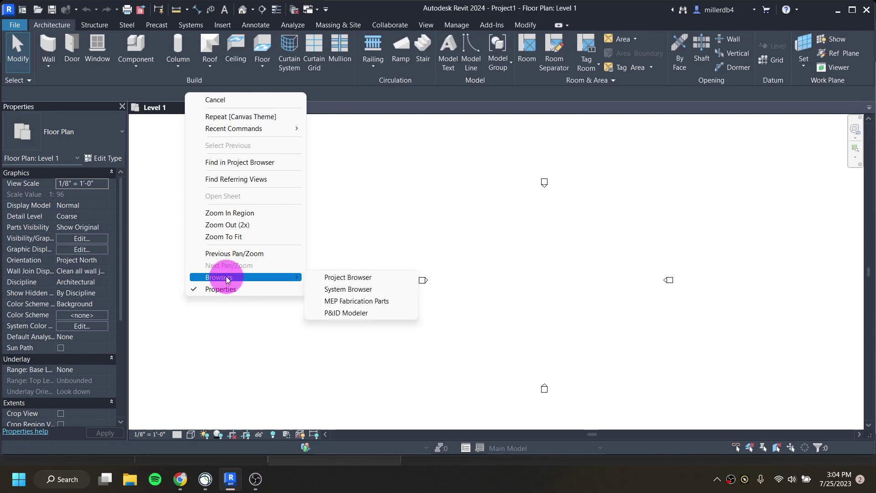
{"action": "left_click", "coordinate": [325, 277]}
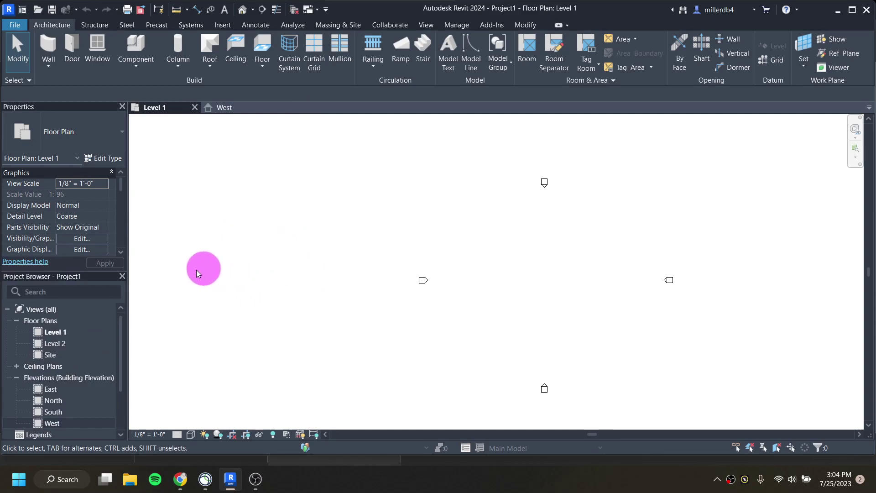
{"action": "right_click", "coordinate": [208, 277]}
{"action": "mouse_move", "coordinate": [258, 253]}
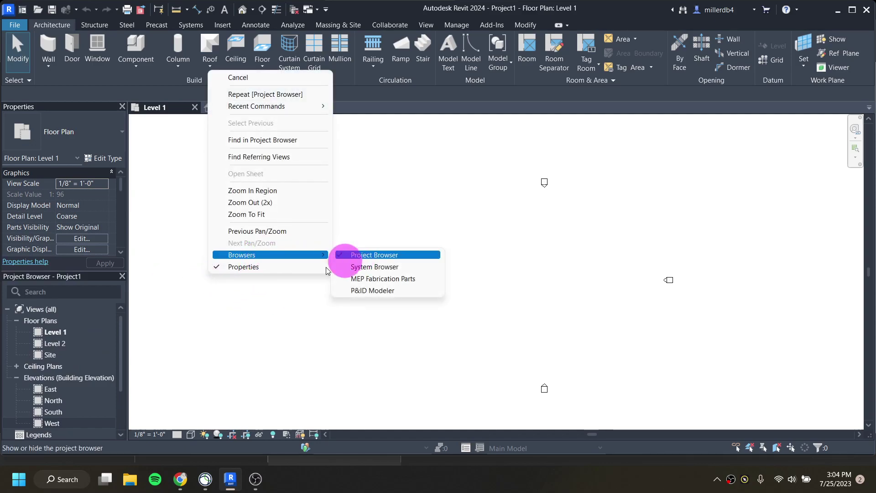
{"action": "left_click", "coordinate": [204, 346]}
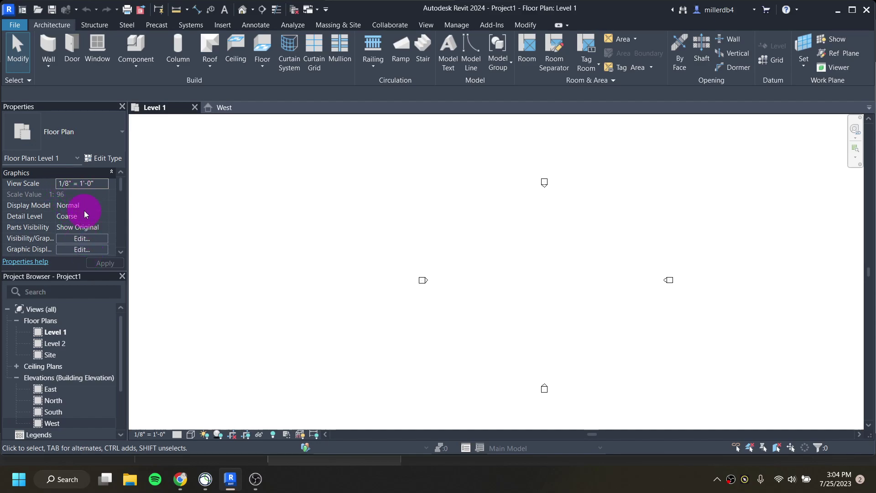
{"action": "scroll", "coordinate": [81, 201], "scroll_direction": "down", "scroll_amount": 3}
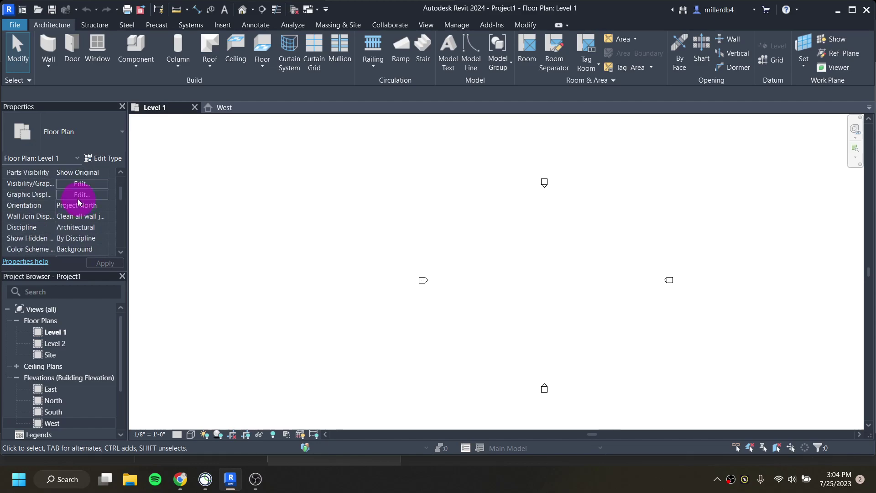
{"action": "scroll", "coordinate": [81, 204], "scroll_direction": "up", "scroll_amount": 3}
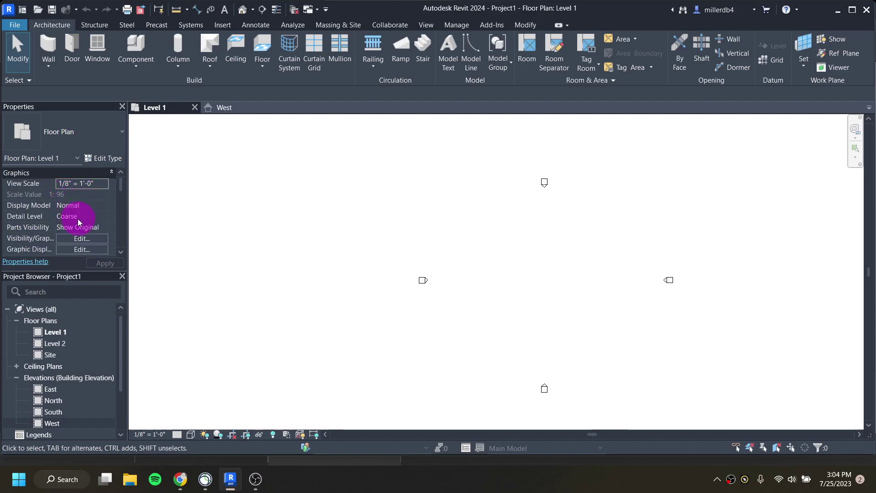
{"action": "scroll", "coordinate": [76, 215], "scroll_direction": "down", "scroll_amount": 1}
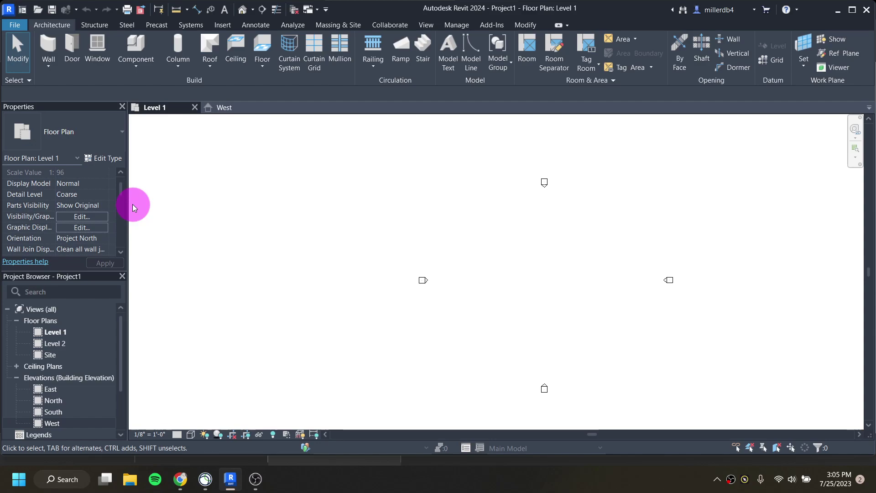
{"action": "left_click", "coordinate": [122, 108]}
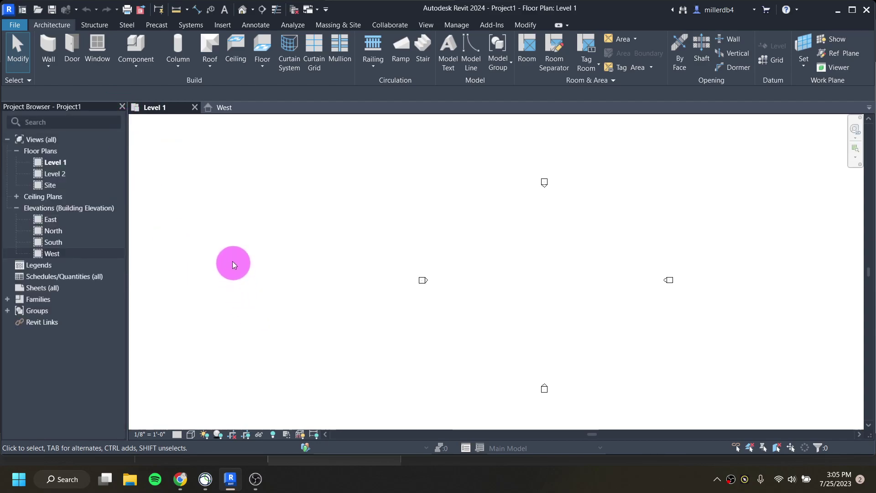
{"action": "right_click", "coordinate": [229, 242]}
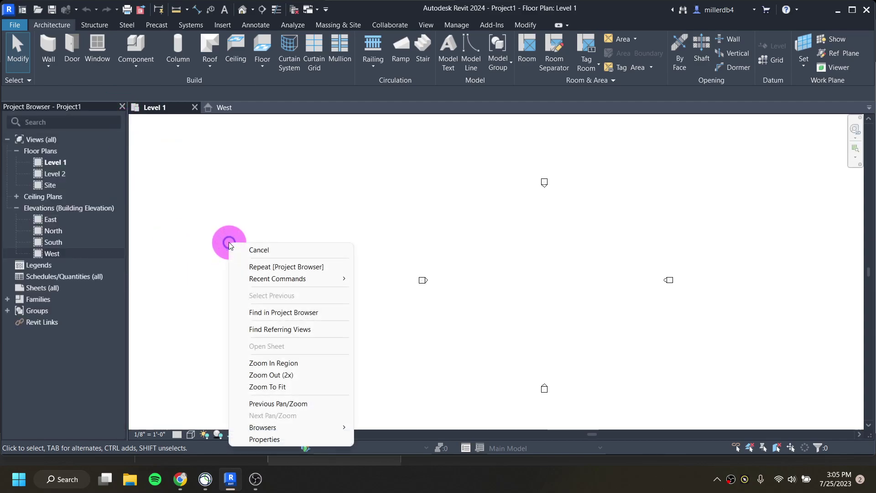
{"action": "left_click", "coordinate": [297, 440]}
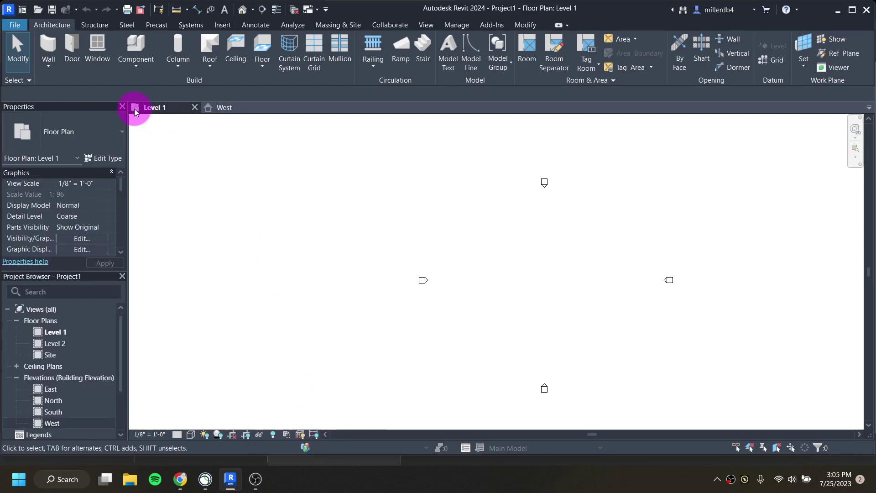
{"action": "left_click", "coordinate": [122, 107]}
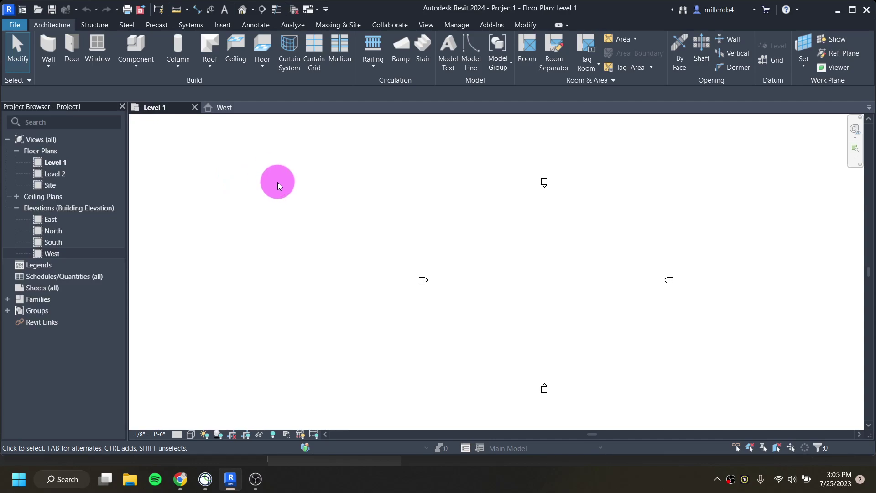
{"action": "key", "text": "ctrl+1"}
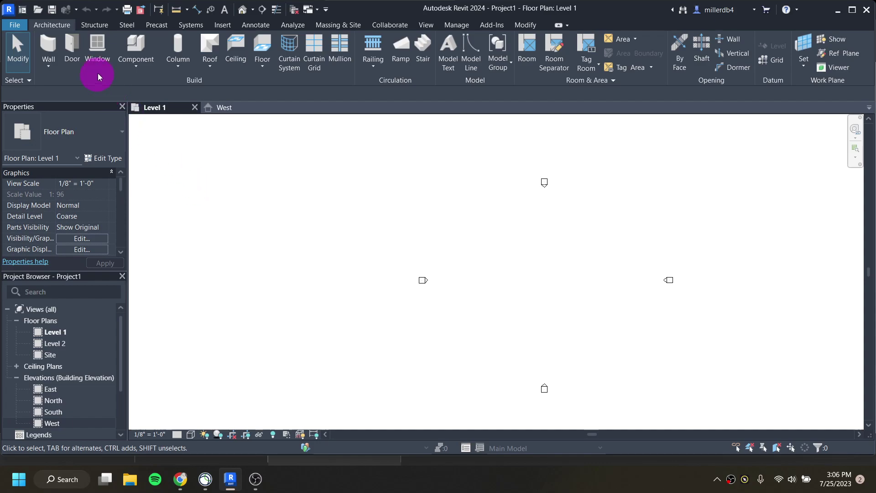
{"action": "left_click", "coordinate": [97, 27]}
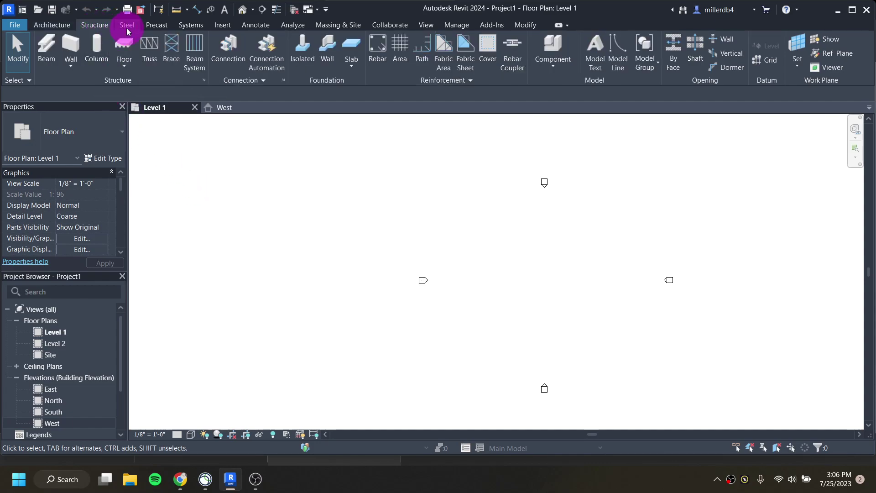
{"action": "left_click", "coordinate": [127, 25]}
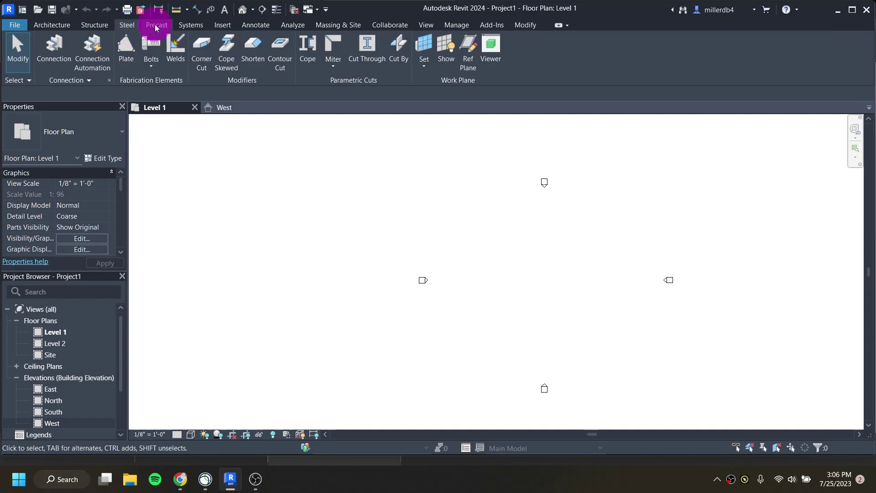
{"action": "left_click", "coordinate": [155, 26]}
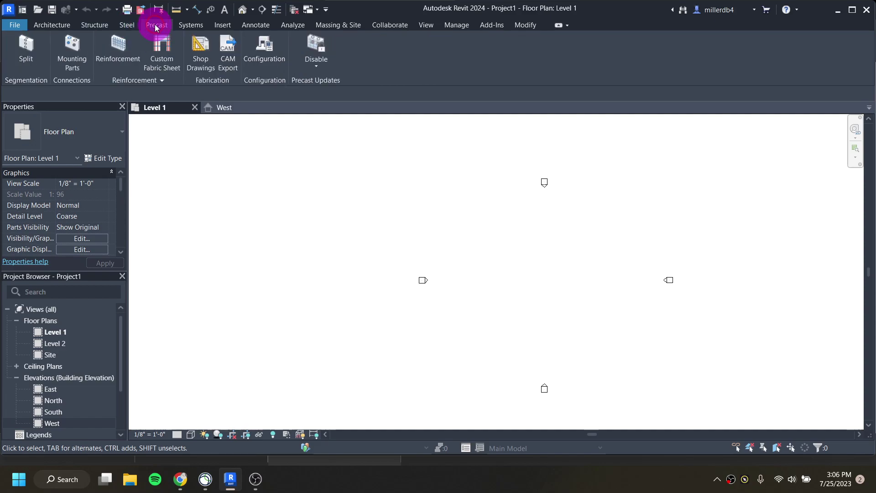
{"action": "left_click", "coordinate": [198, 27]}
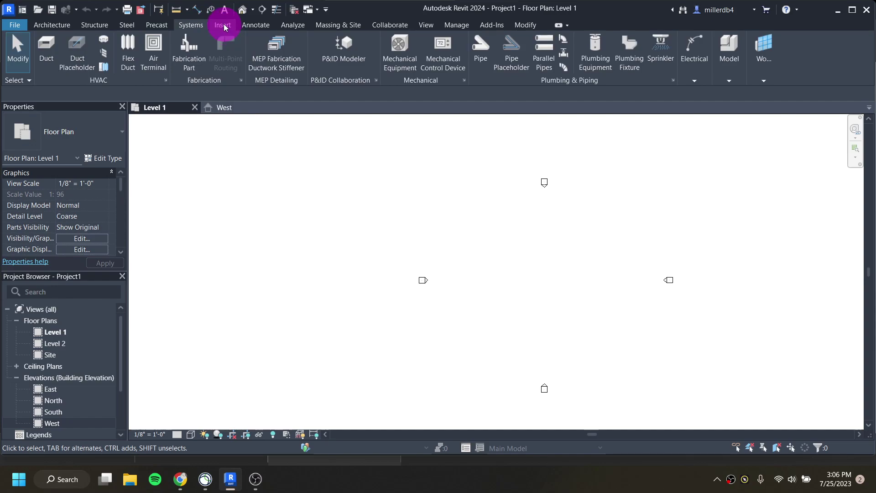
{"action": "left_click", "coordinate": [226, 27]}
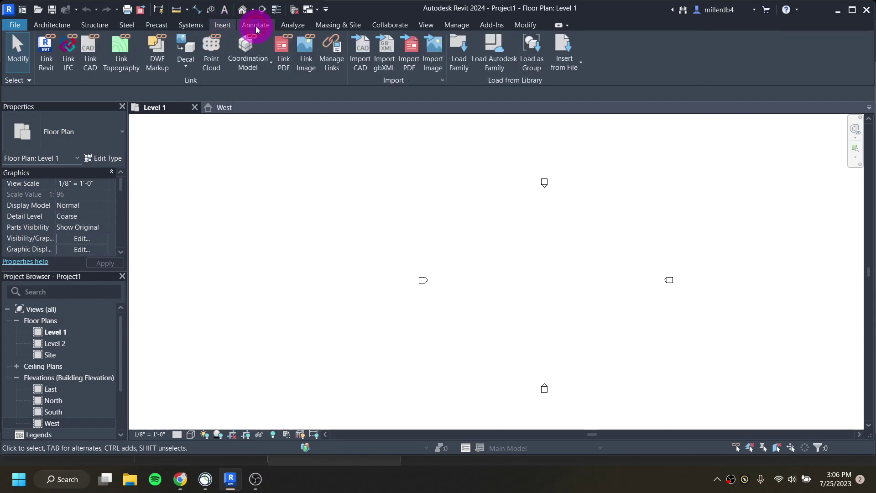
{"action": "left_click", "coordinate": [255, 26]}
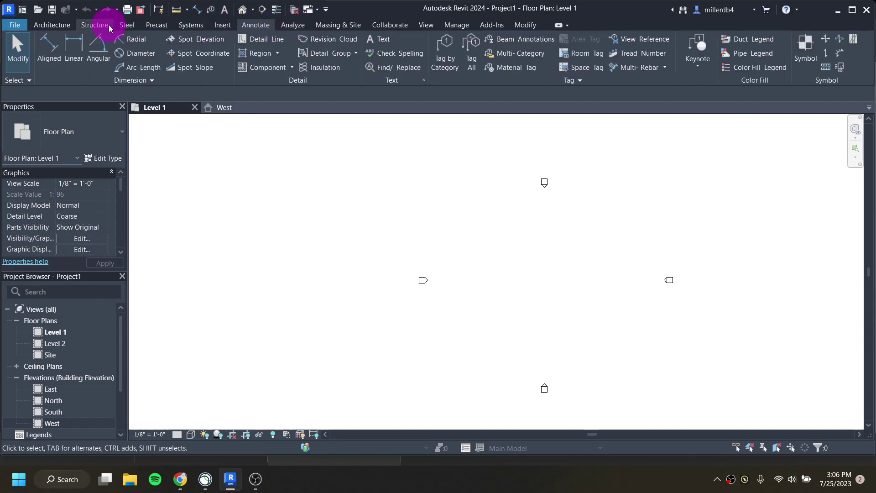
{"action": "left_click", "coordinate": [53, 25]}
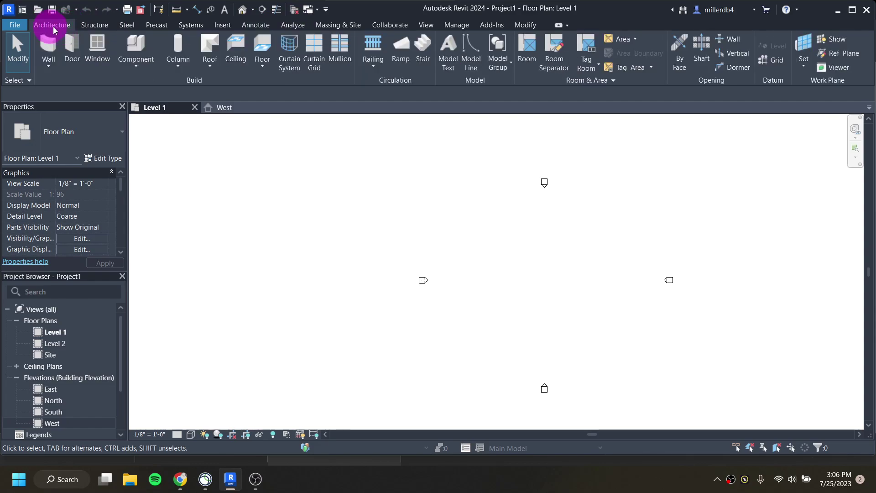
{"action": "left_click", "coordinate": [132, 46]}
{"action": "left_click", "coordinate": [260, 26]}
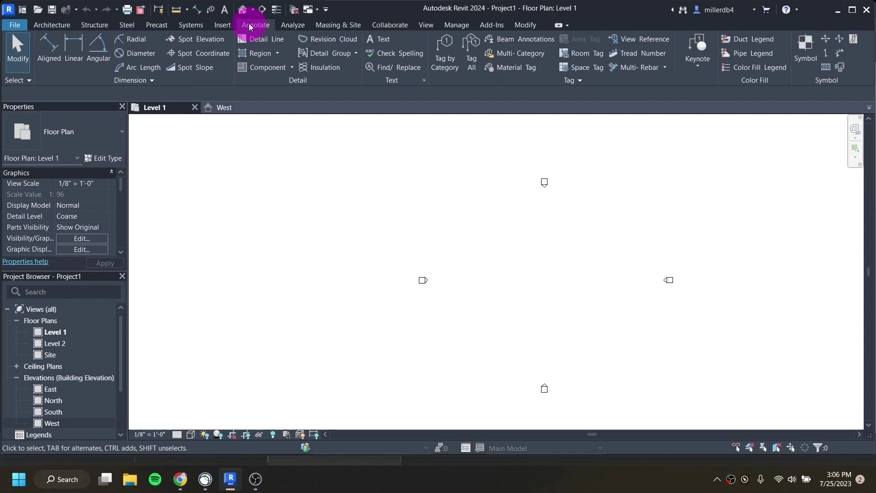
{"action": "left_click", "coordinate": [343, 28]}
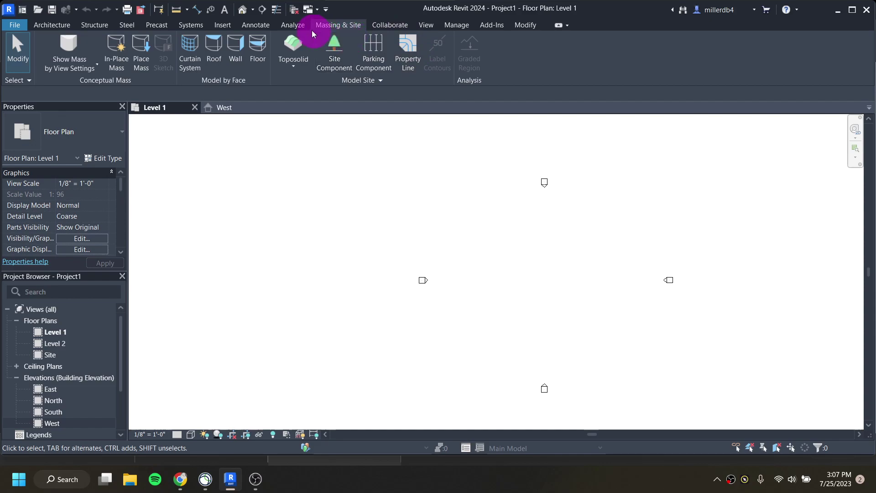
{"action": "left_click", "coordinate": [295, 26]}
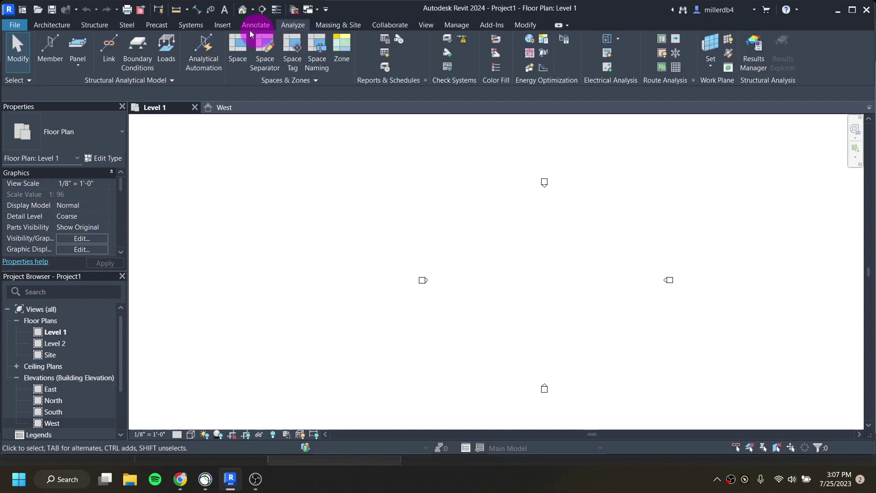
{"action": "left_click", "coordinate": [64, 26]}
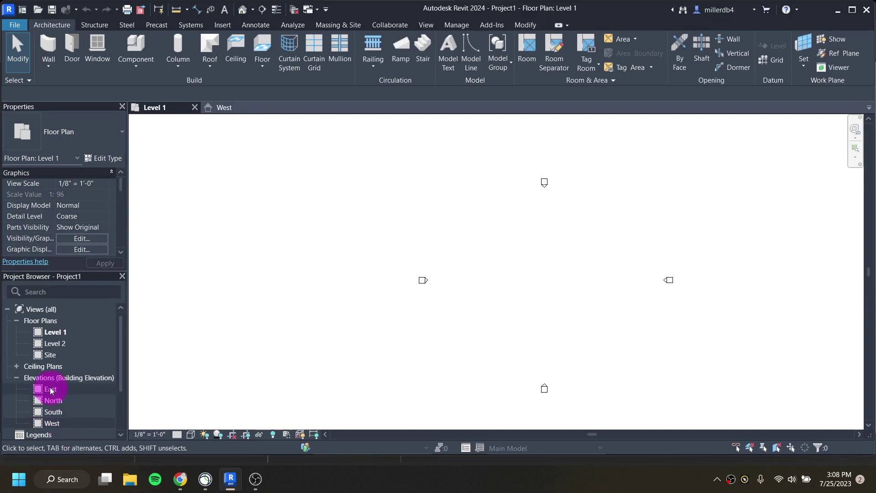
Step: Open the East elevation from the Project Browser
{"action": "left_click", "coordinate": [51, 423]}
{"action": "double_click", "coordinate": [50, 391]}
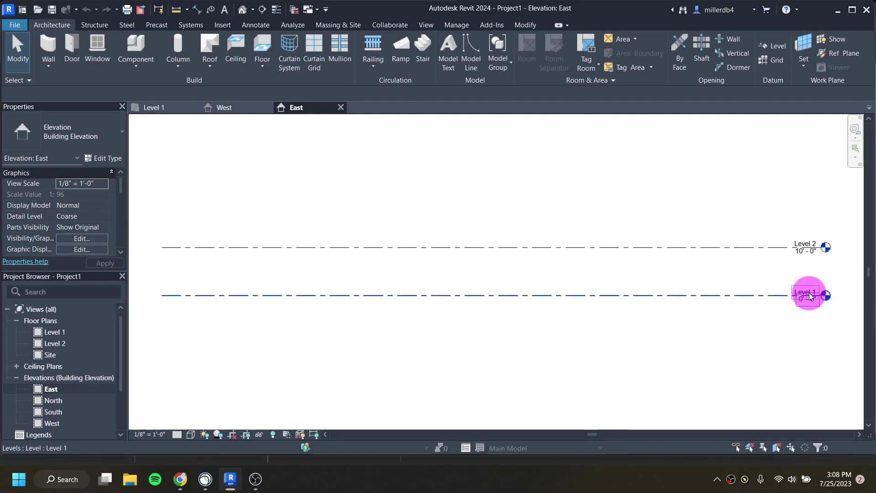
{"action": "scroll", "coordinate": [803, 295], "scroll_direction": "up", "scroll_amount": 1}
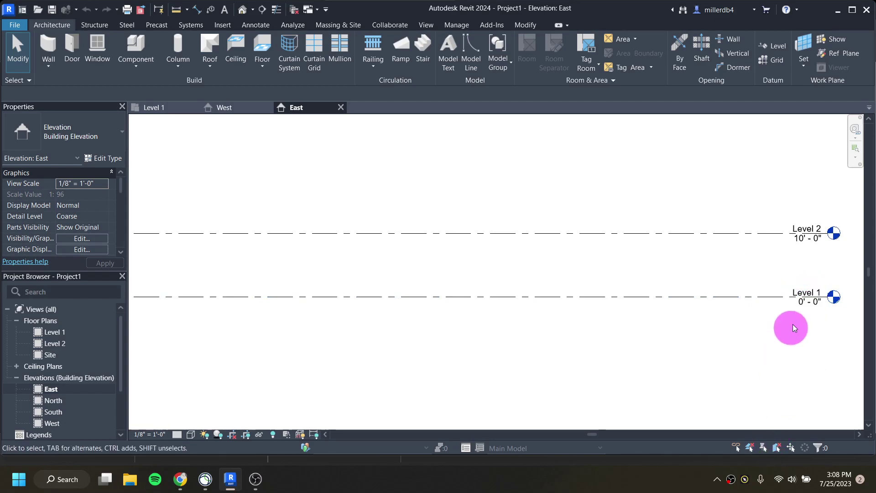
Step: Rename Level 1 to 00 GROUND, renaming its floor plan view to match
{"action": "left_click", "coordinate": [797, 294]}
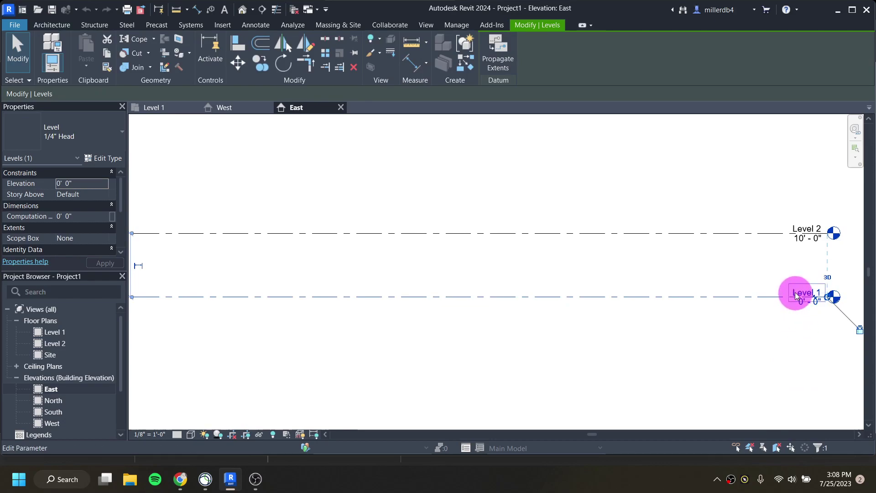
{"action": "left_click", "coordinate": [796, 293]}
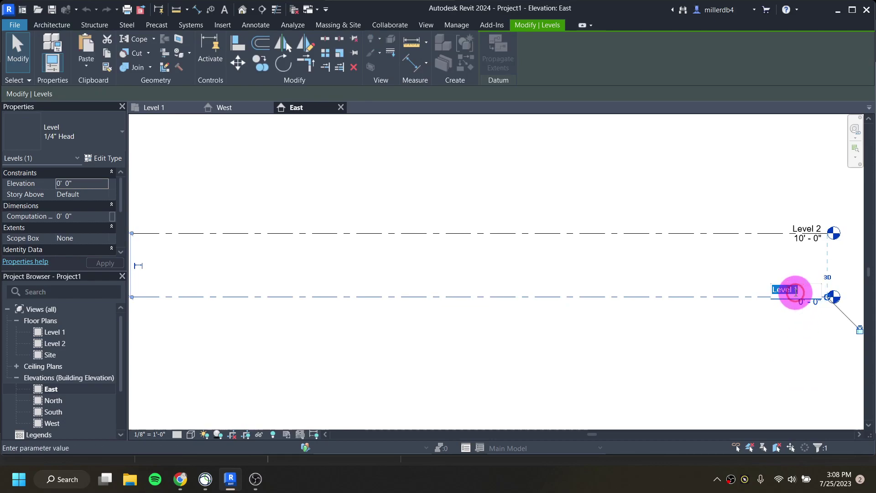
{"action": "type", "text": "00"}
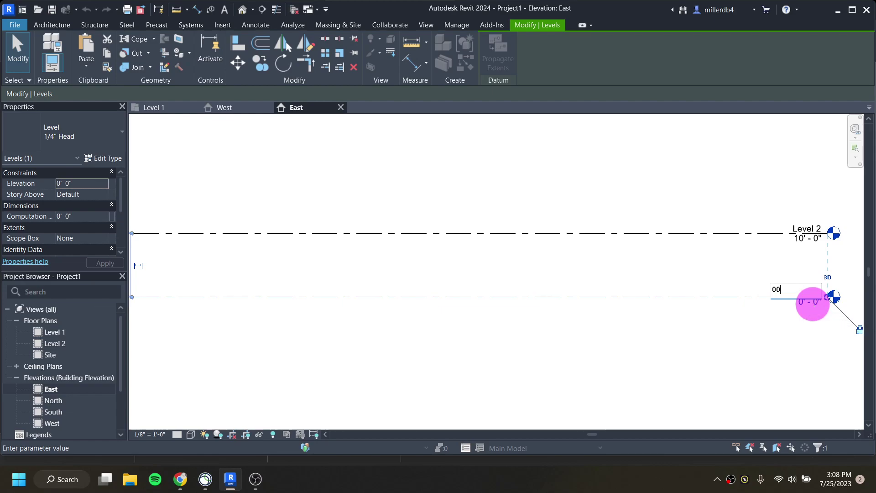
{"action": "type", "text": " GROUND"}
{"action": "key", "text": "Caps_Lock"}
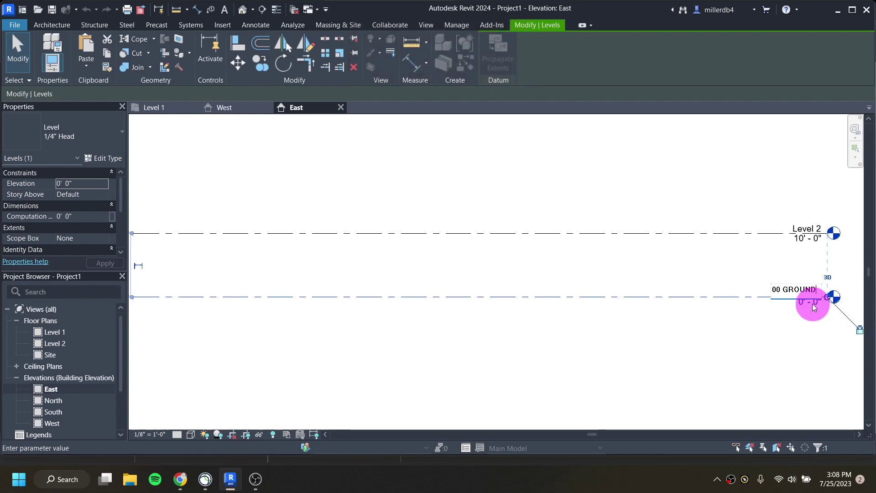
{"action": "key", "text": "Return"}
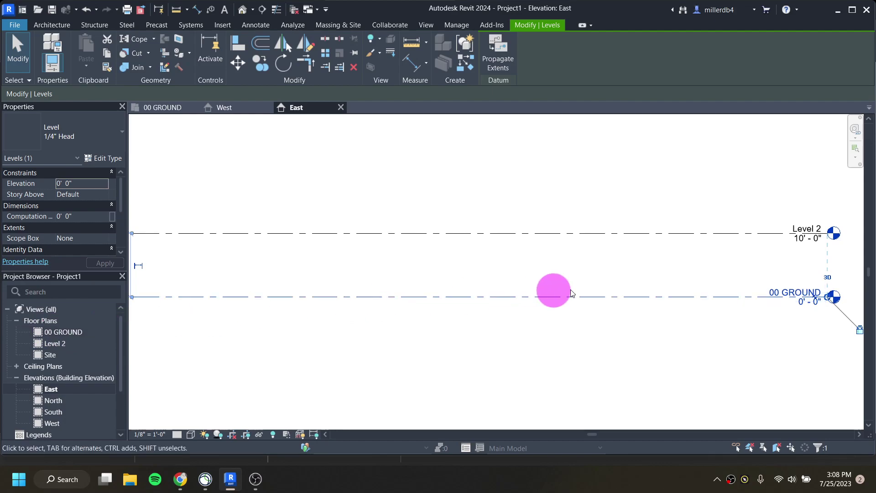
{"action": "left_click", "coordinate": [796, 229]}
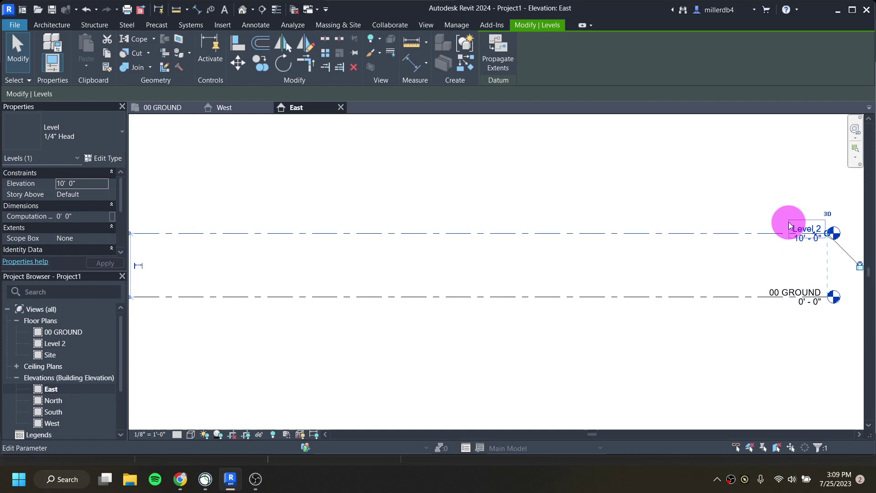
{"action": "left_click", "coordinate": [792, 224]}
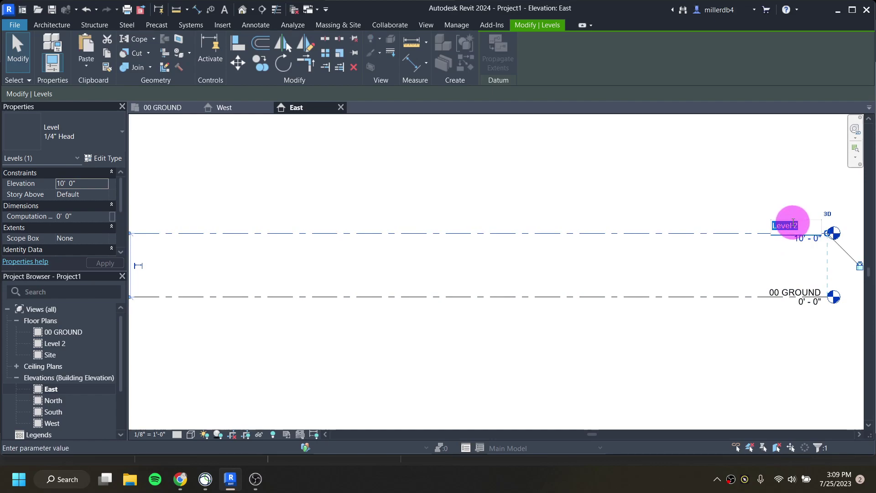
{"action": "type", "text": "01 UPPER"}
{"action": "type", "text": " LEVEL"}
{"action": "key", "text": "Return"}
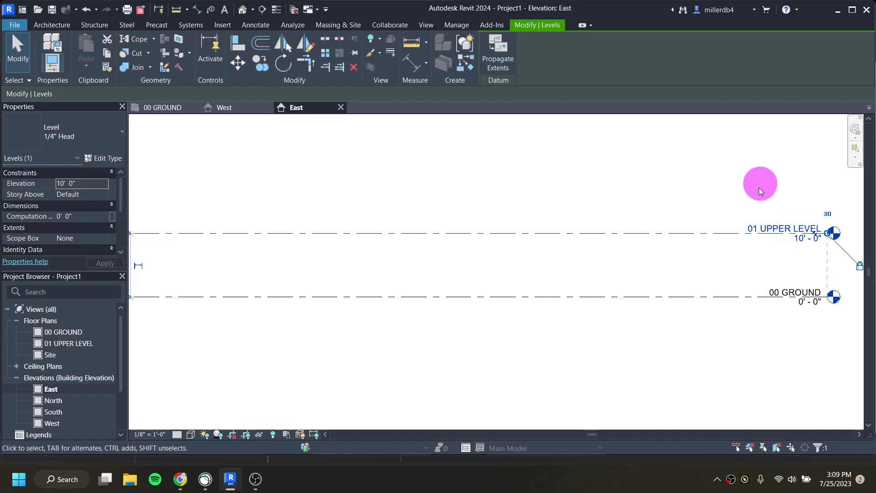
{"action": "scroll", "coordinate": [725, 221], "scroll_direction": "down", "scroll_amount": 1}
{"action": "middle_click_drag", "start_coordinate": [720, 220], "coordinate": [723, 231]}
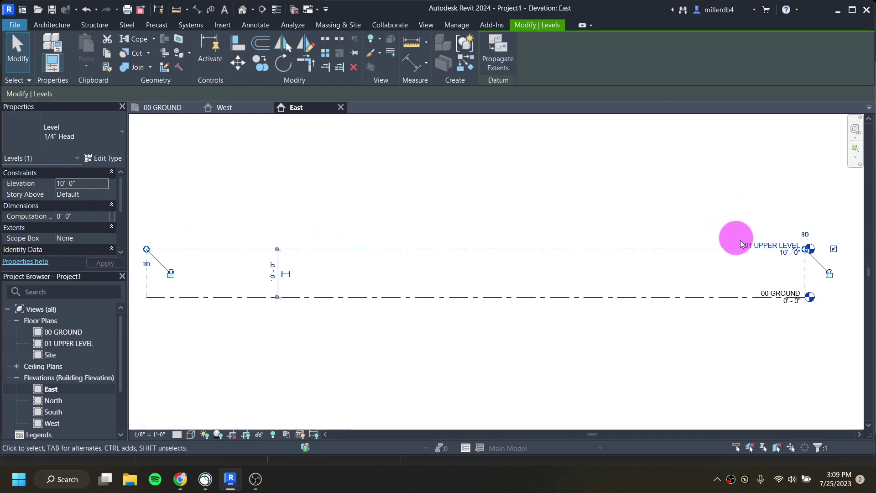
{"action": "left_click", "coordinate": [713, 205]}
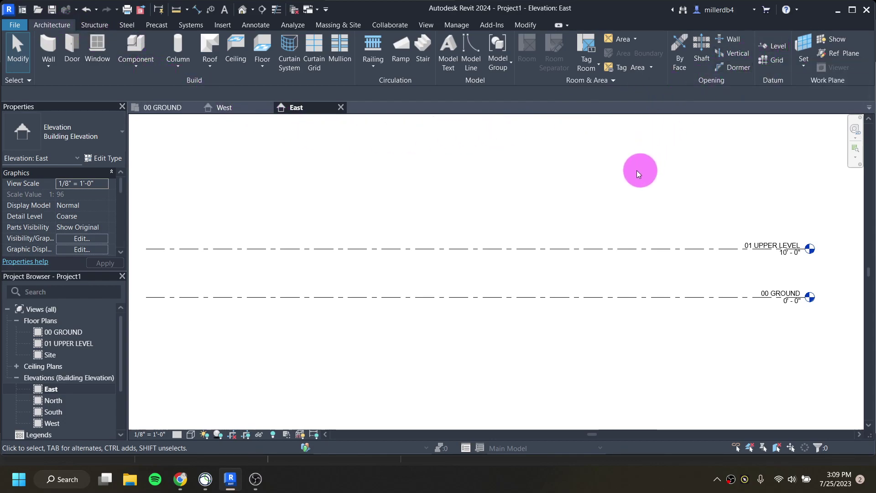
Step: Draw Level 3 at 20'-0" with the Level tool, aligned with the existing level ends and heads
{"action": "key", "text": "l"}
{"action": "key", "text": "l"}
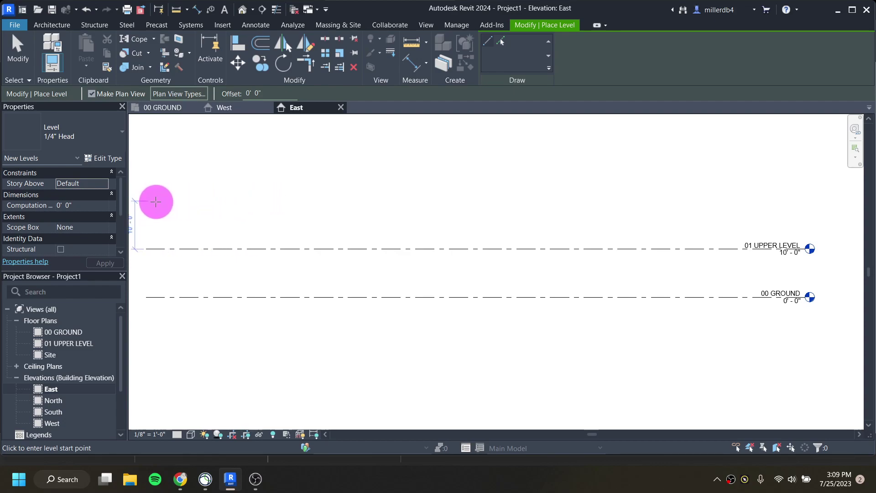
{"action": "middle_click_drag", "start_coordinate": [169, 203], "coordinate": [311, 214]}
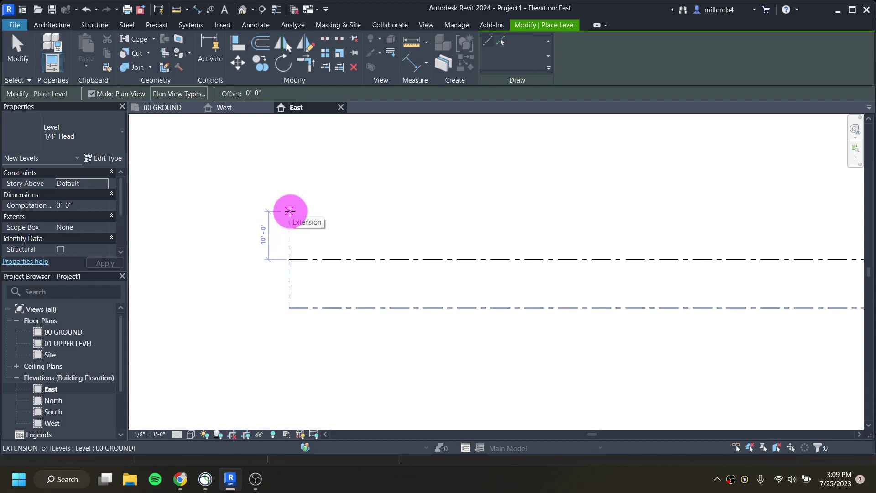
{"action": "left_click", "coordinate": [289, 212]}
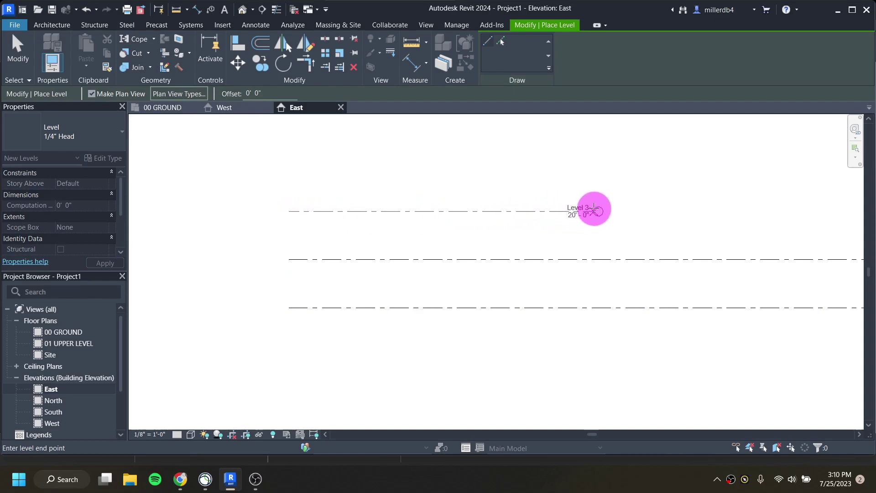
{"action": "middle_click_drag", "start_coordinate": [587, 208], "coordinate": [493, 211]}
{"action": "middle_click_drag", "start_coordinate": [649, 210], "coordinate": [525, 225]}
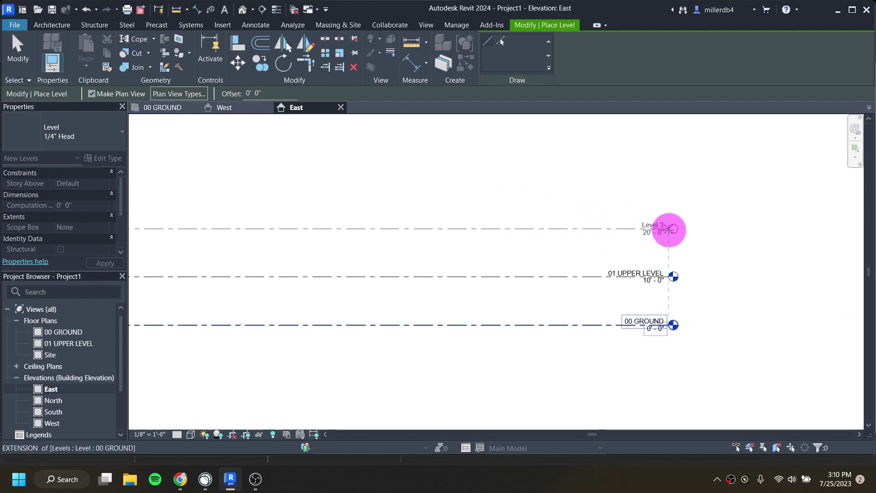
{"action": "left_click", "coordinate": [669, 228]}
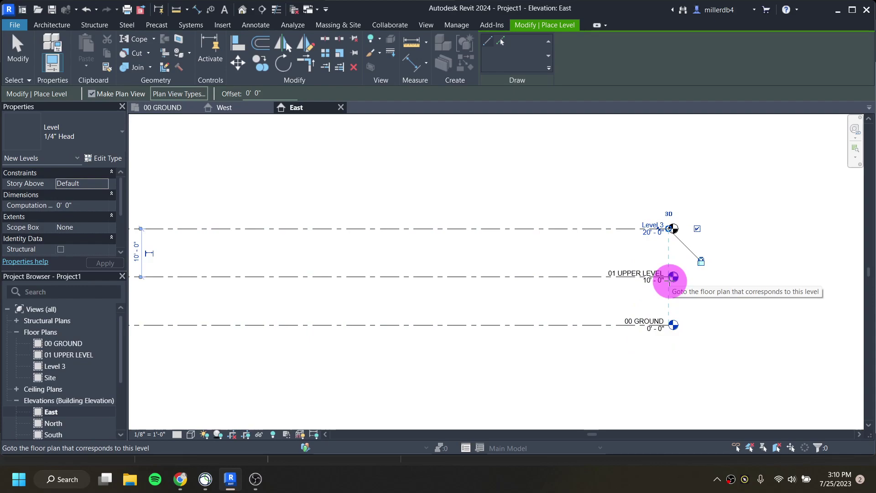
{"action": "scroll", "coordinate": [616, 276], "scroll_direction": "down", "scroll_amount": 1}
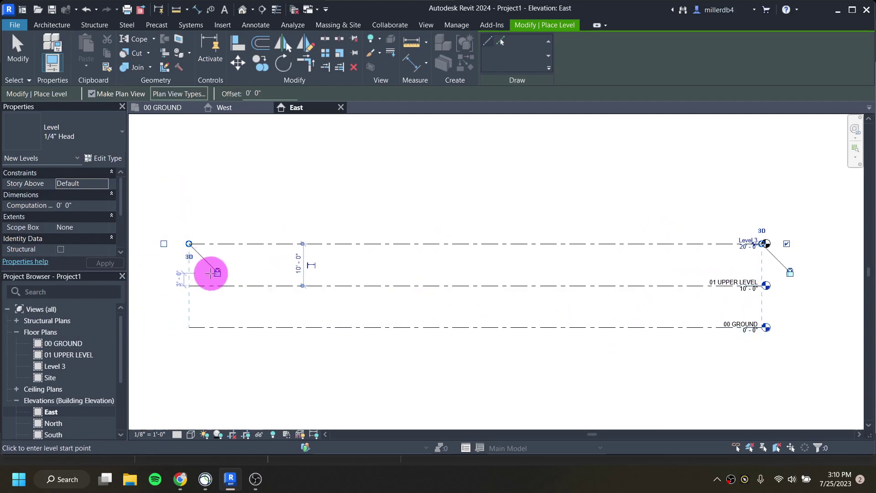
{"action": "key", "text": "Escape"}
{"action": "key", "text": "Escape"}
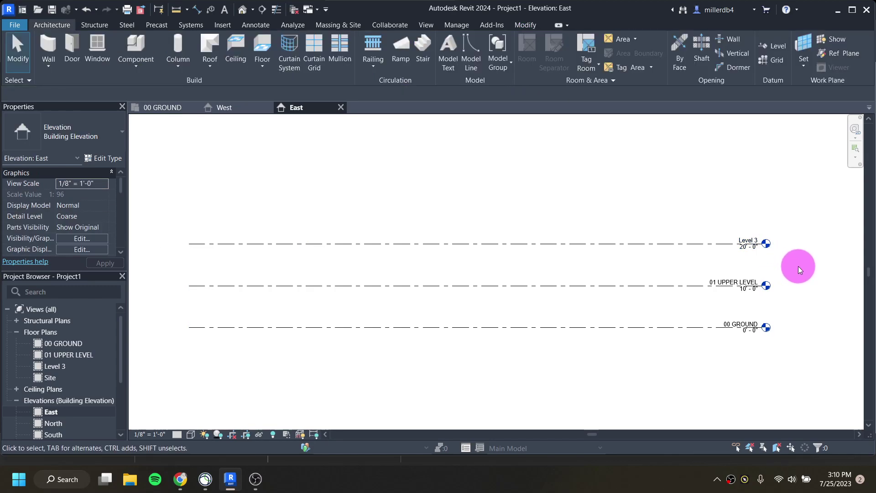
Step: Rename Level 3 to 02 ROOF, renaming its plan view to match
{"action": "scroll", "coordinate": [781, 246], "scroll_direction": "up", "scroll_amount": 4}
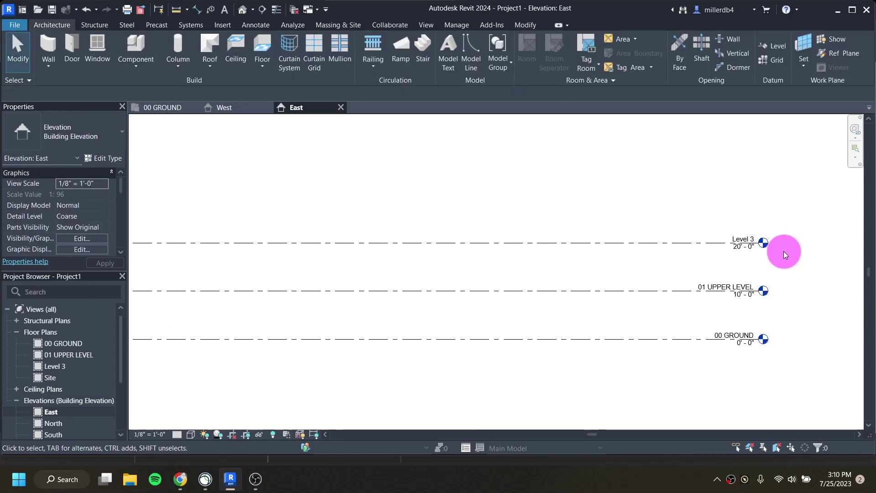
{"action": "left_click", "coordinate": [740, 238]}
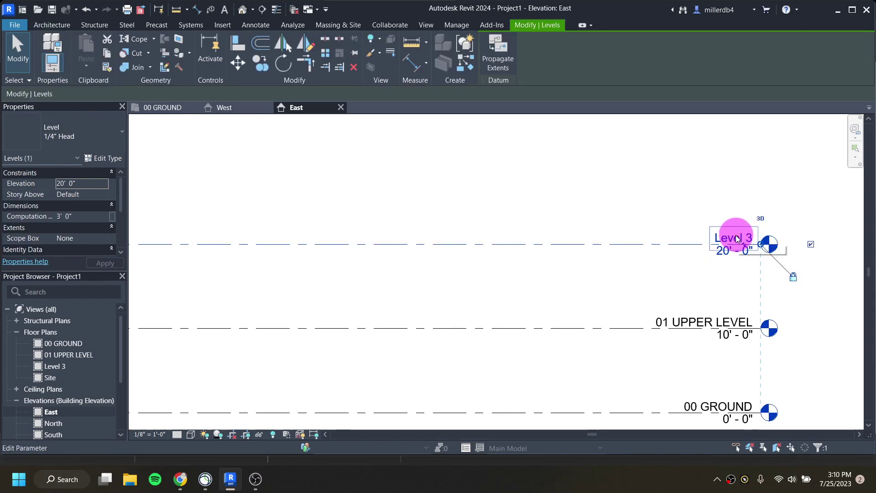
{"action": "left_click", "coordinate": [737, 237]}
{"action": "type", "text": "02 ROOF"}
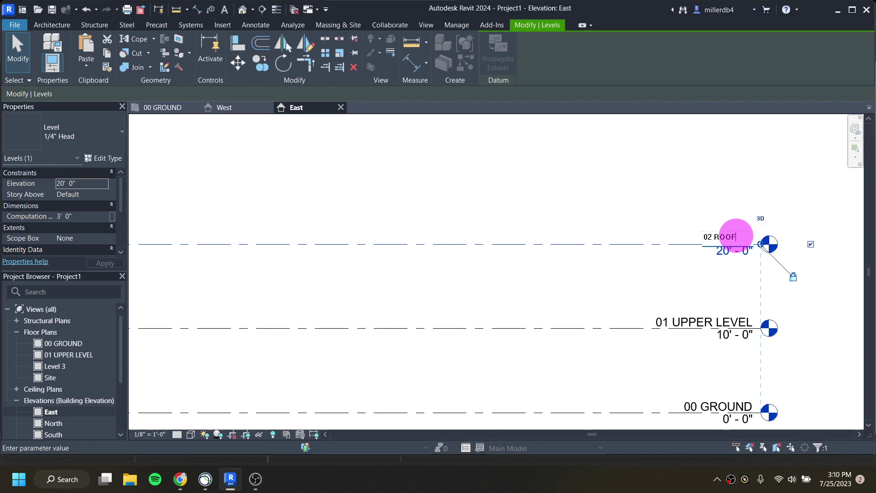
{"action": "key", "text": "Return"}
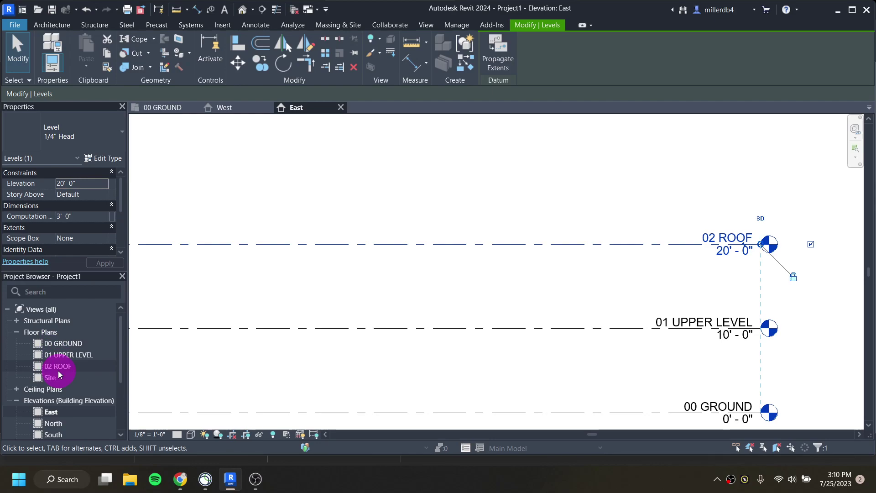
Step: Select the 00 GROUND floor plan in the Project Browser and the 02 ROOF level
{"action": "left_click", "coordinate": [53, 343]}
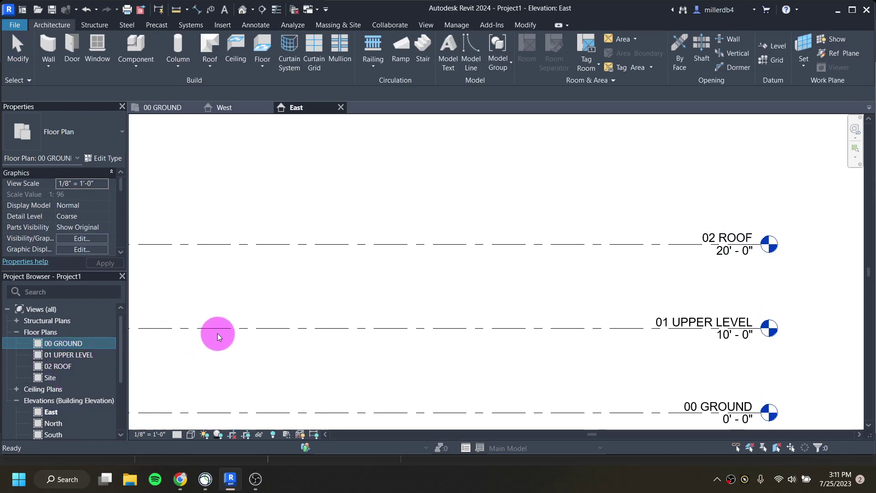
{"action": "scroll", "coordinate": [217, 336], "scroll_direction": "down", "scroll_amount": 2}
{"action": "left_click", "coordinate": [270, 274]}
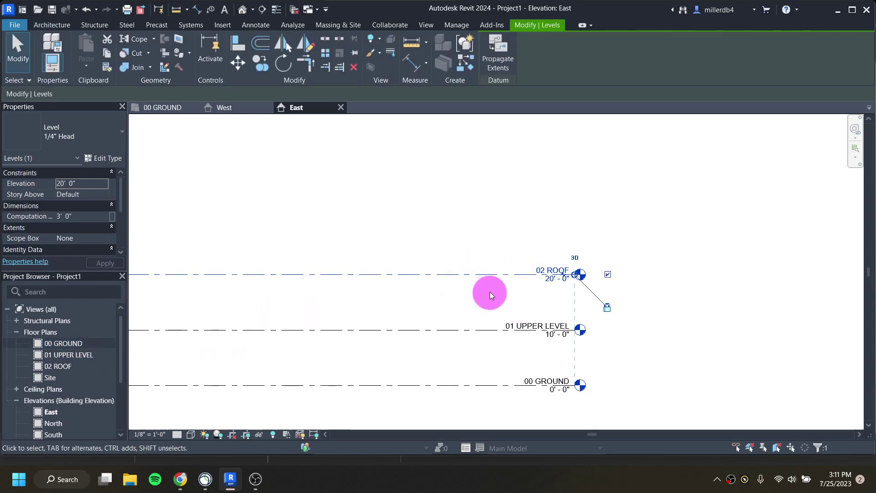
{"action": "middle_click_drag", "start_coordinate": [457, 309], "coordinate": [557, 297]}
{"action": "left_click", "coordinate": [465, 295]}
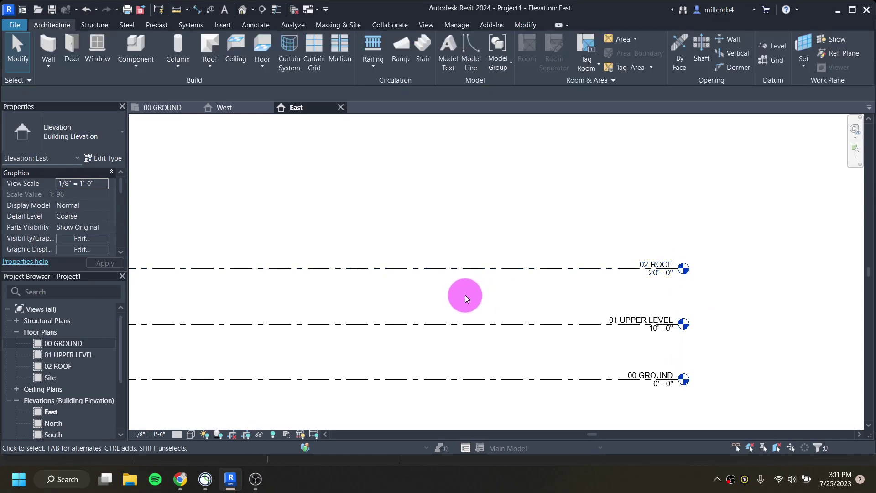
{"action": "left_click", "coordinate": [443, 269]}
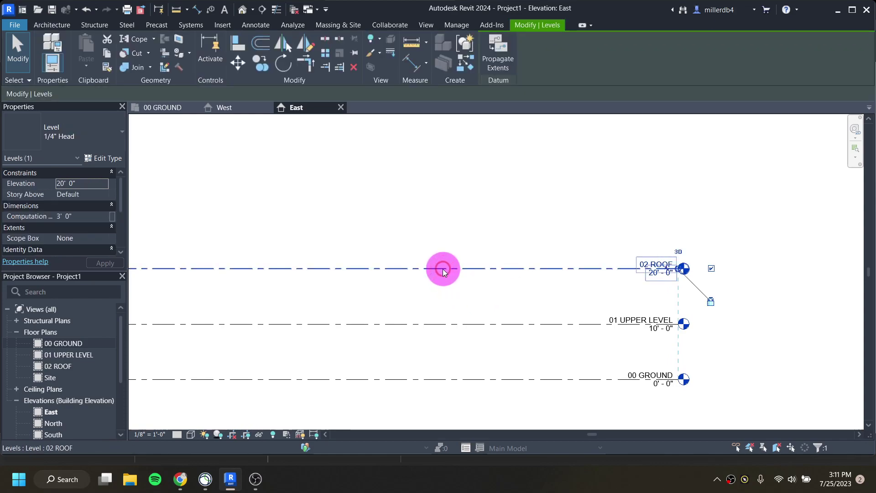
{"action": "left_click_drag", "start_coordinate": [443, 269], "coordinate": [441, 213]}
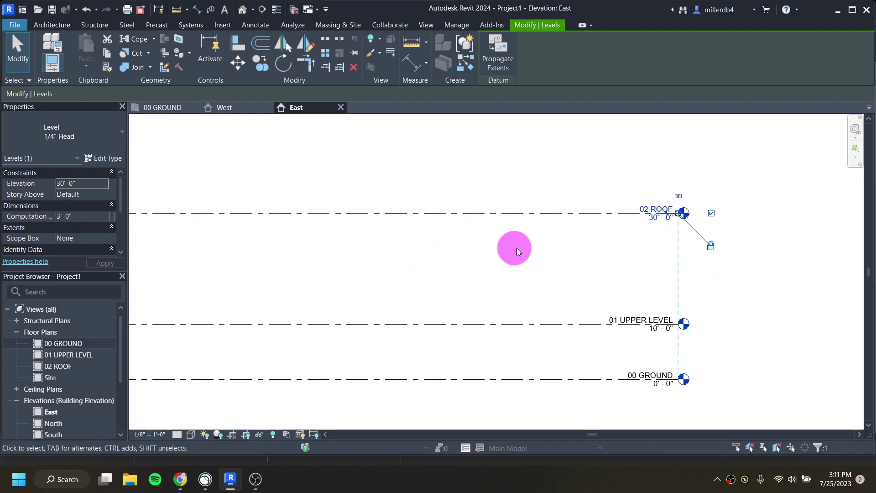
{"action": "left_click", "coordinate": [655, 218]}
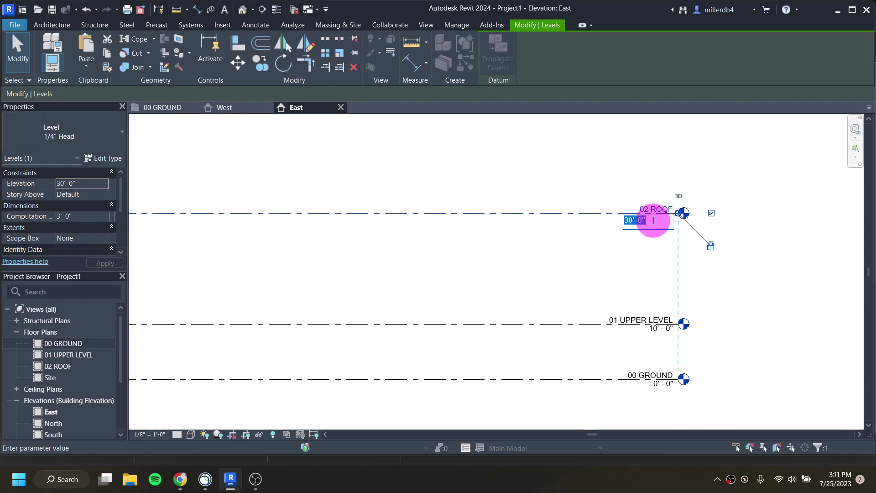
{"action": "type", "text": "20"}
{"action": "key", "text": "Return"}
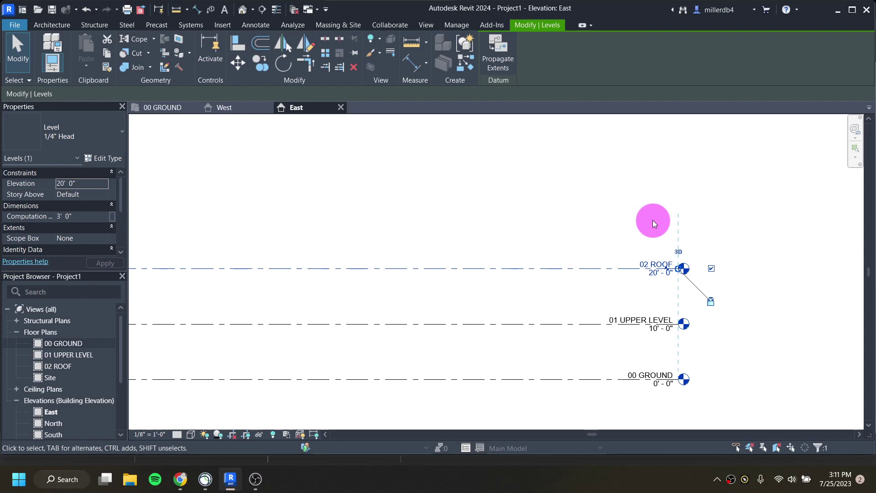
{"action": "left_click", "coordinate": [659, 272]}
{"action": "type", "text": "20 6"}
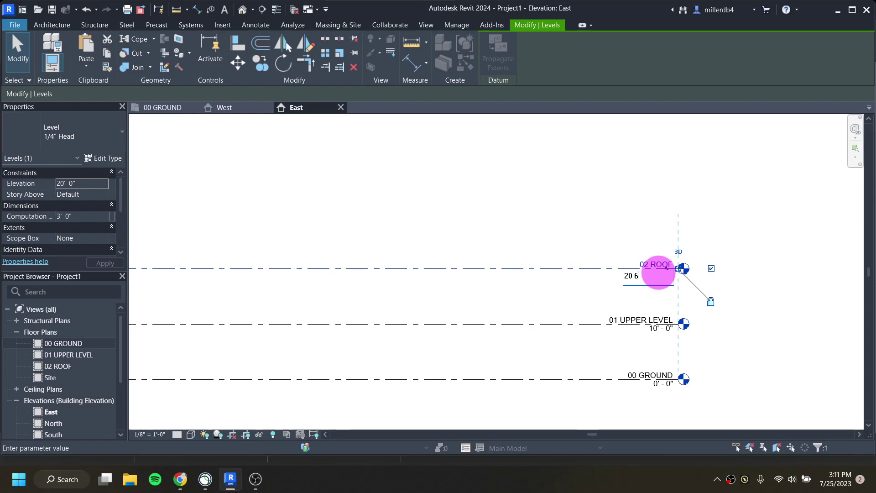
{"action": "key", "text": "Return"}
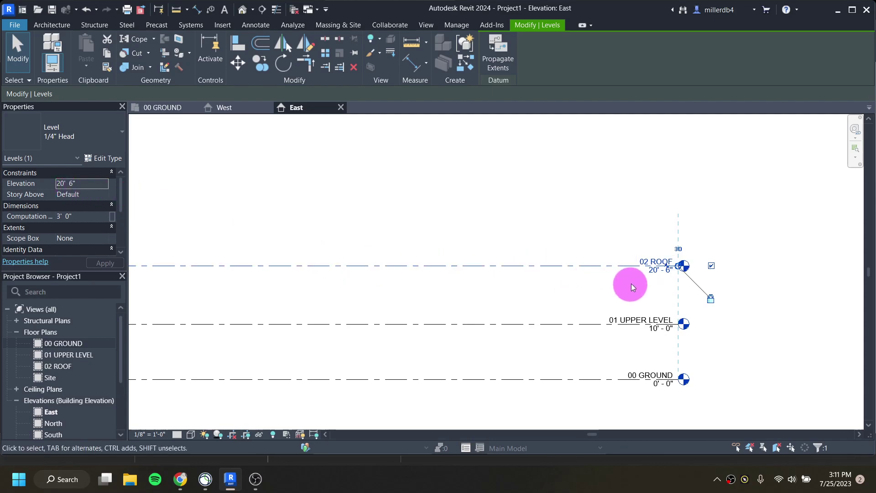
{"action": "left_click", "coordinate": [655, 270]}
{"action": "type", "text": "20"}
{"action": "key", "text": "Return"}
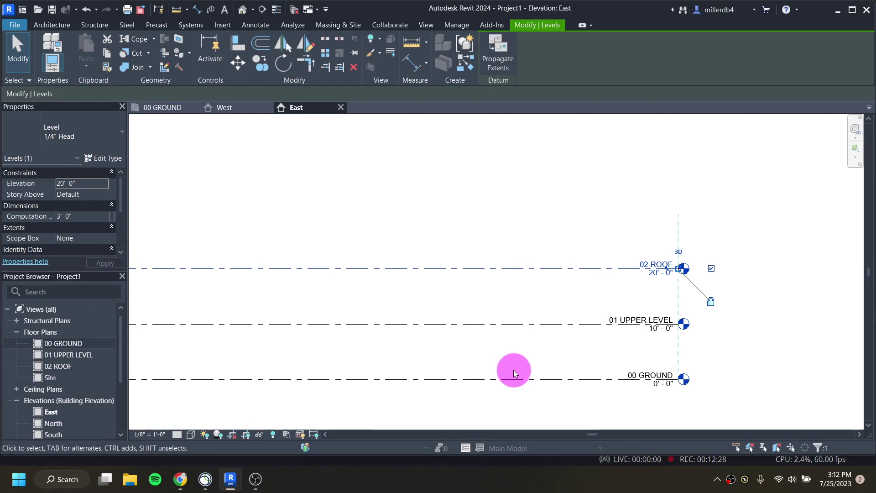
Step: Open the 00 GROUND floor plan from its level head and recenter the empty plan
{"action": "double_click", "coordinate": [684, 380]}
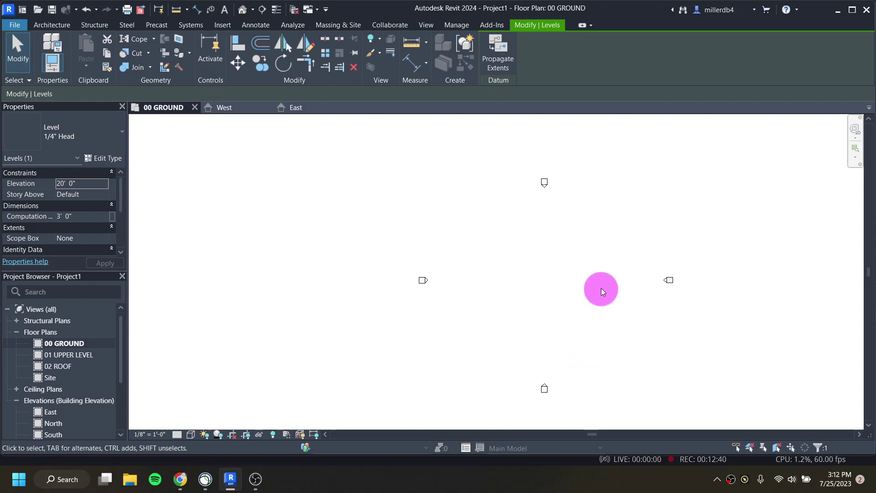
{"action": "scroll", "coordinate": [601, 289], "scroll_direction": "up", "scroll_amount": 1}
{"action": "middle_click_drag", "start_coordinate": [604, 289], "coordinate": [555, 269]}
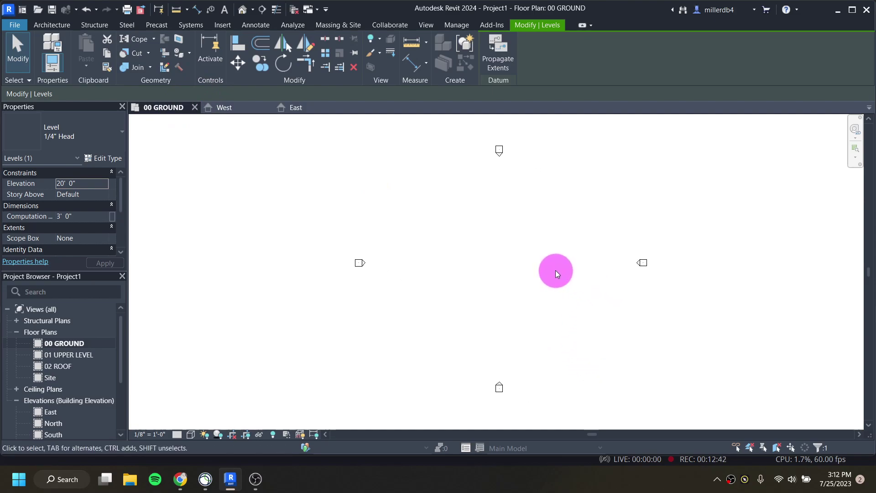
{"action": "key", "text": "Escape"}
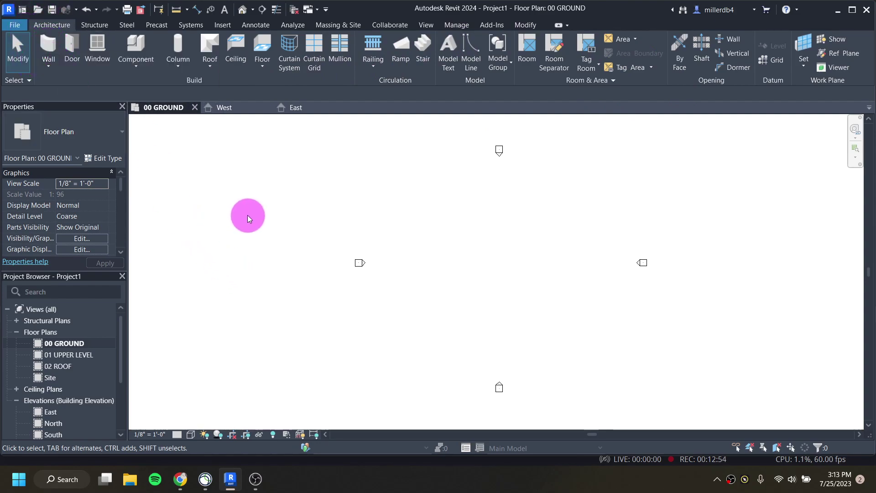
Step: Start the Wall tool (WA) with Generic - 8" walls rising to 01 UPPER LEVEL
{"action": "key", "text": "w"}
{"action": "key", "text": "a"}
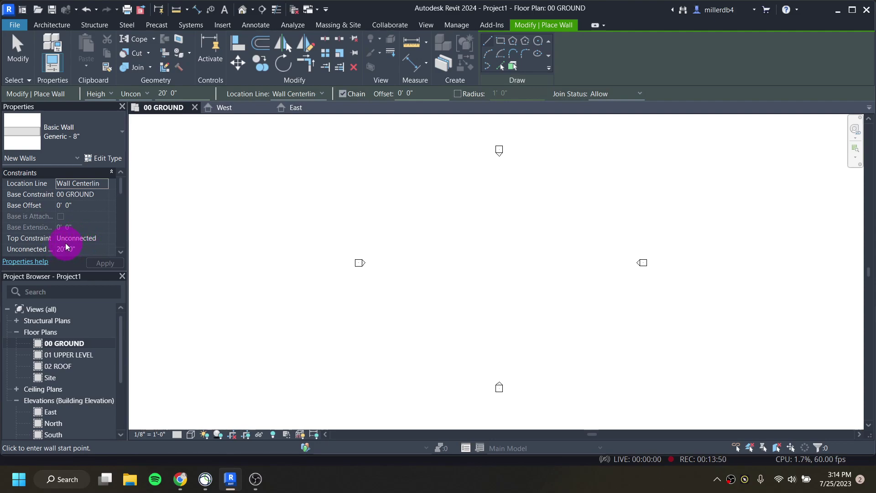
{"action": "left_click", "coordinate": [68, 239]}
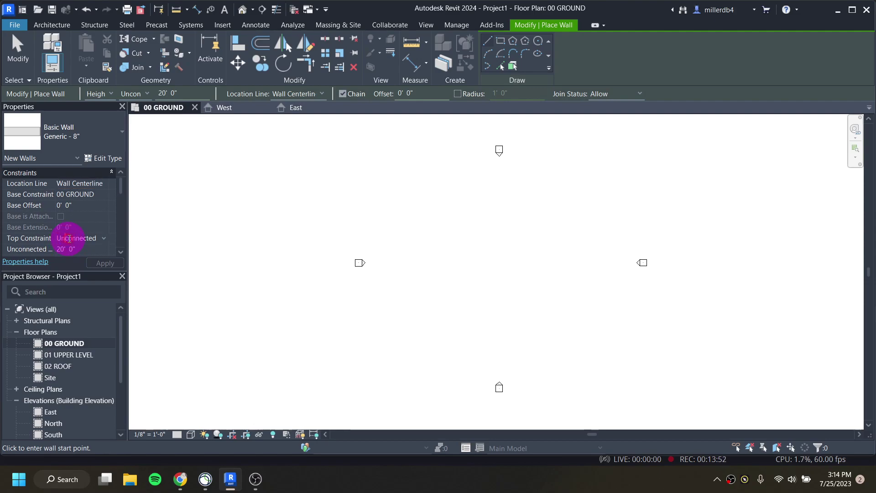
{"action": "left_click", "coordinate": [102, 238]}
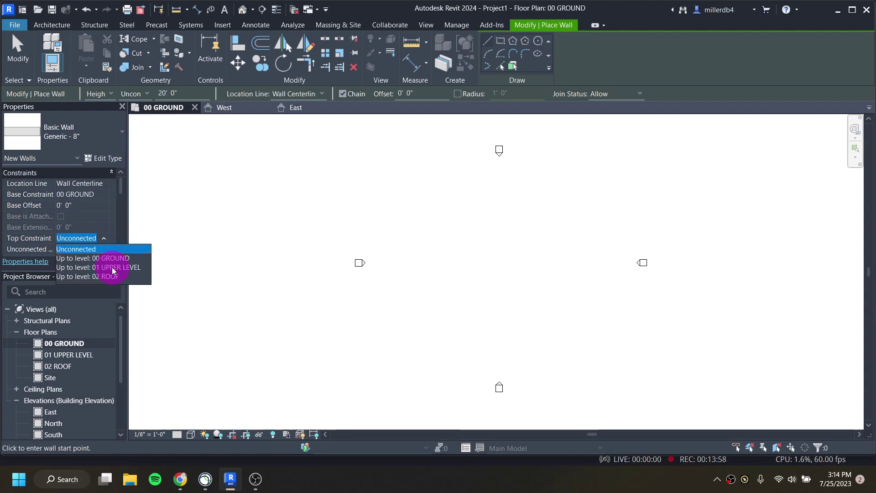
{"action": "left_click", "coordinate": [112, 267]}
{"action": "left_click", "coordinate": [109, 264]}
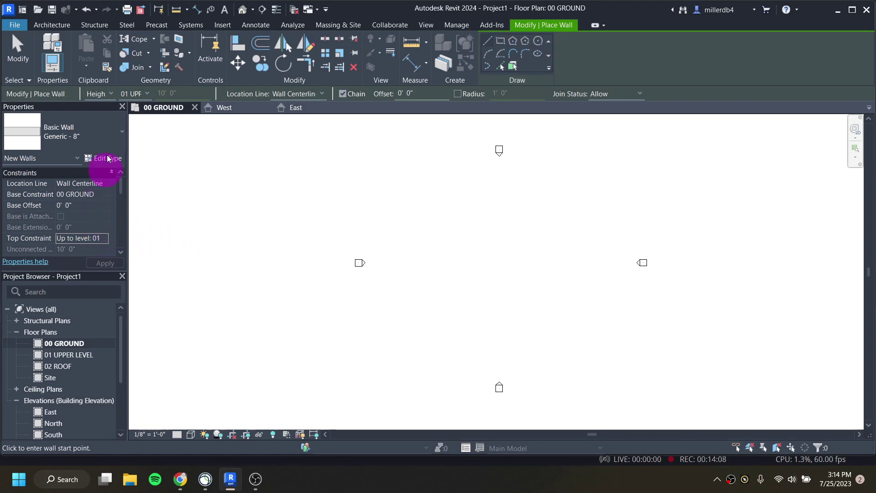
{"action": "left_click", "coordinate": [131, 94]}
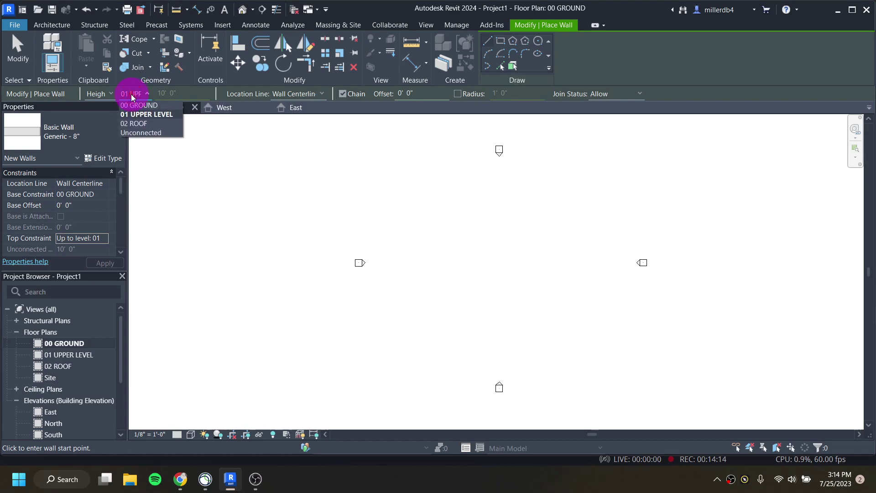
{"action": "left_click", "coordinate": [134, 102]}
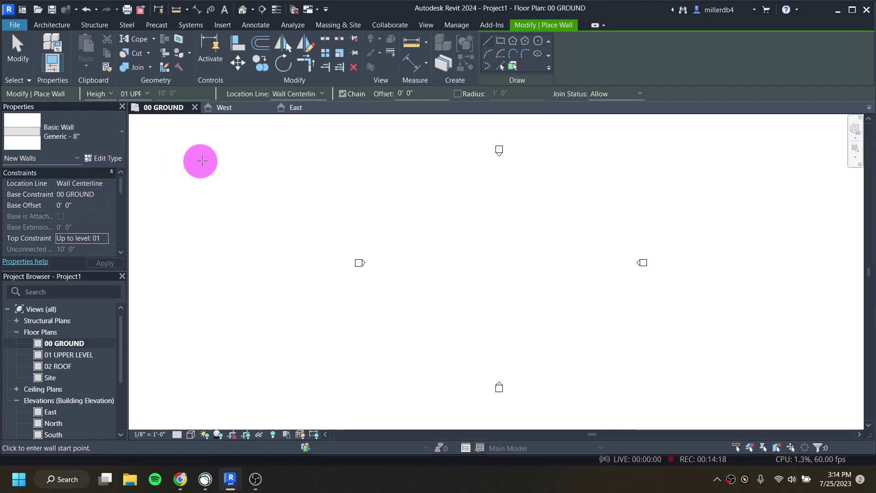
{"action": "left_click", "coordinate": [300, 95]}
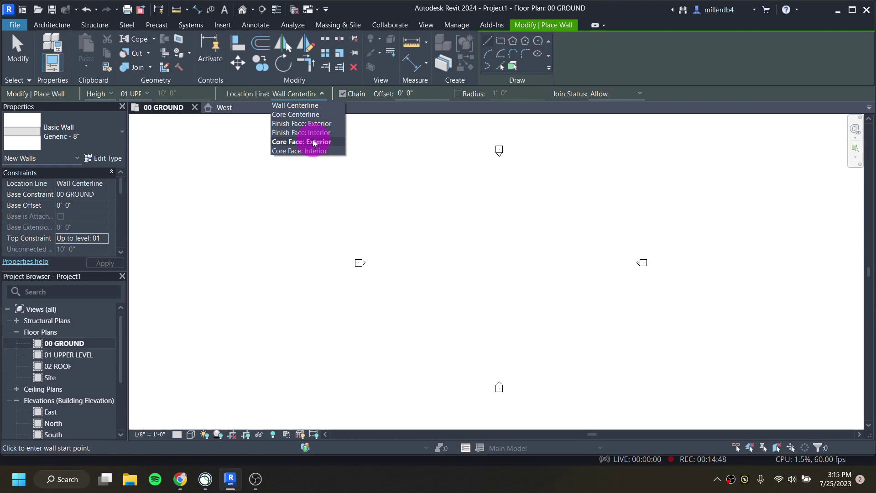
{"action": "left_click", "coordinate": [300, 109]}
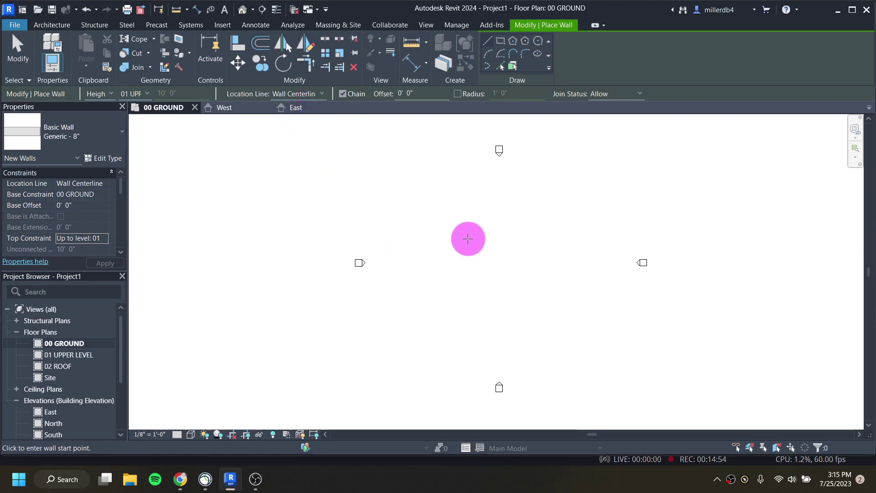
{"action": "scroll", "coordinate": [468, 238], "scroll_direction": "up", "scroll_amount": 1}
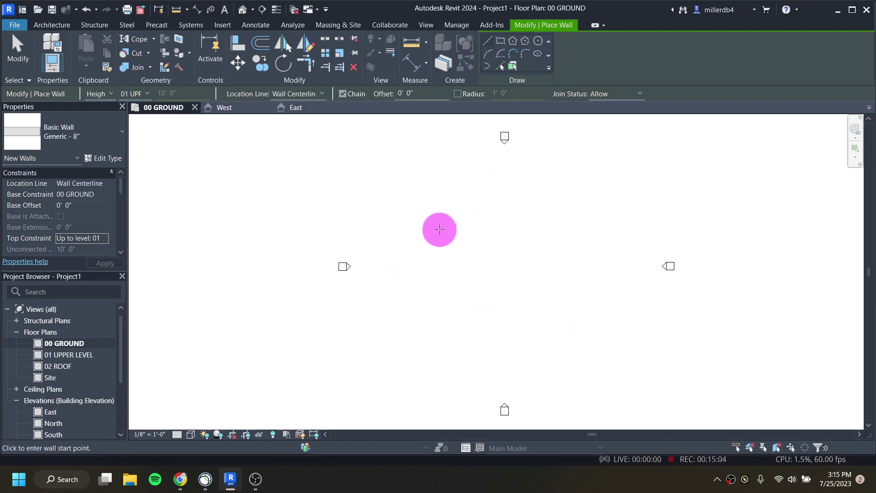
Step: Draw a closed 30' by 15' rectangle of Generic - 8" walls on 00 GROUND
{"action": "left_click", "coordinate": [432, 224]}
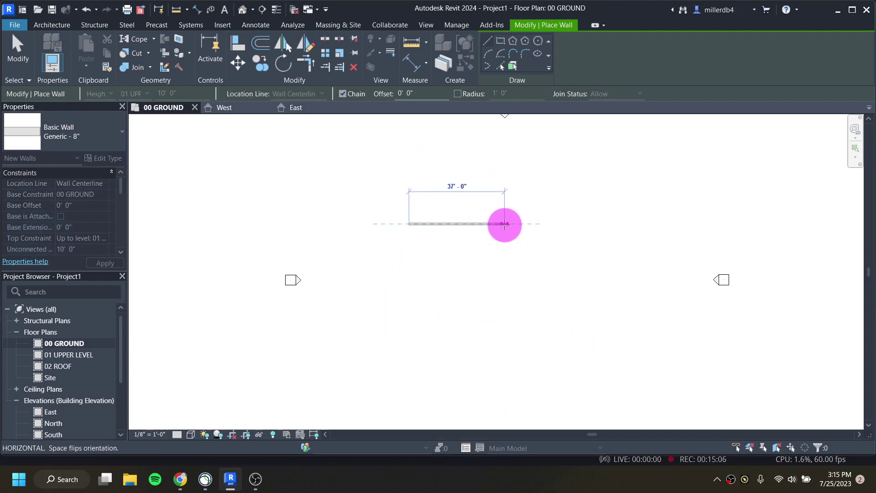
{"action": "scroll", "coordinate": [508, 224], "scroll_direction": "up", "scroll_amount": 1}
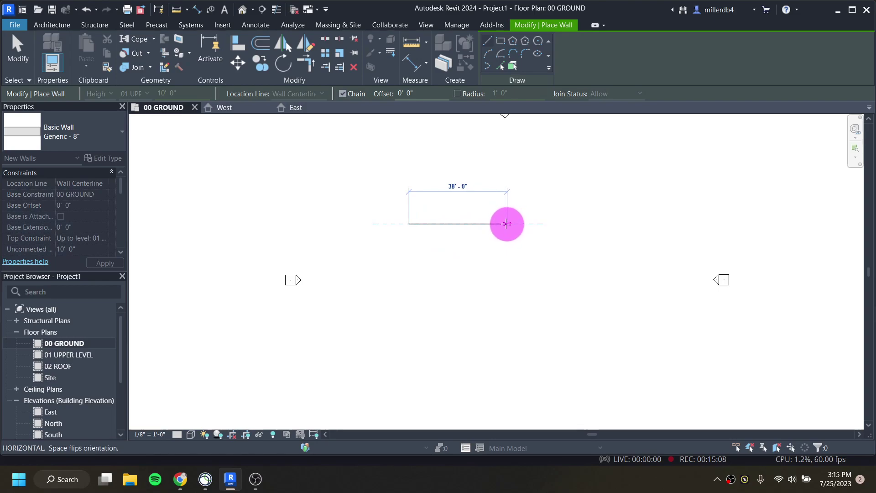
{"action": "scroll", "coordinate": [504, 224], "scroll_direction": "up", "scroll_amount": 1}
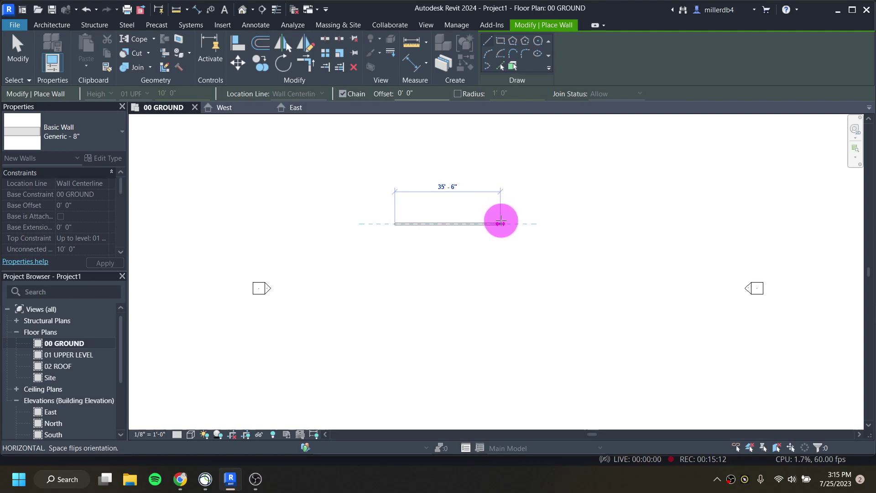
{"action": "scroll", "coordinate": [496, 223], "scroll_direction": "up", "scroll_amount": 1}
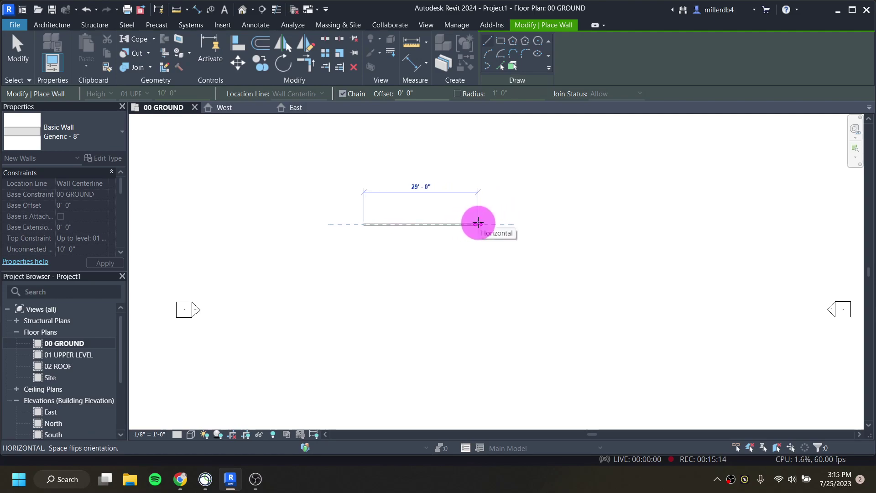
{"action": "type", "text": "3"}
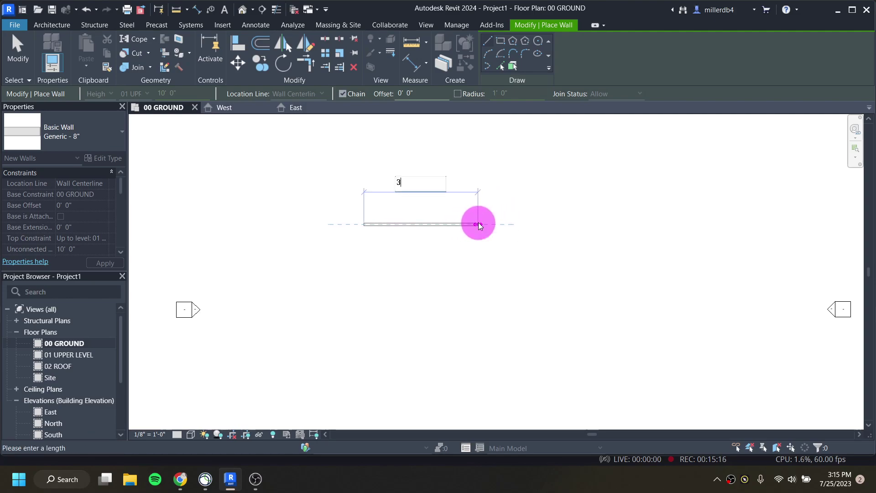
{"action": "type", "text": "0"}
{"action": "key", "text": "Return"}
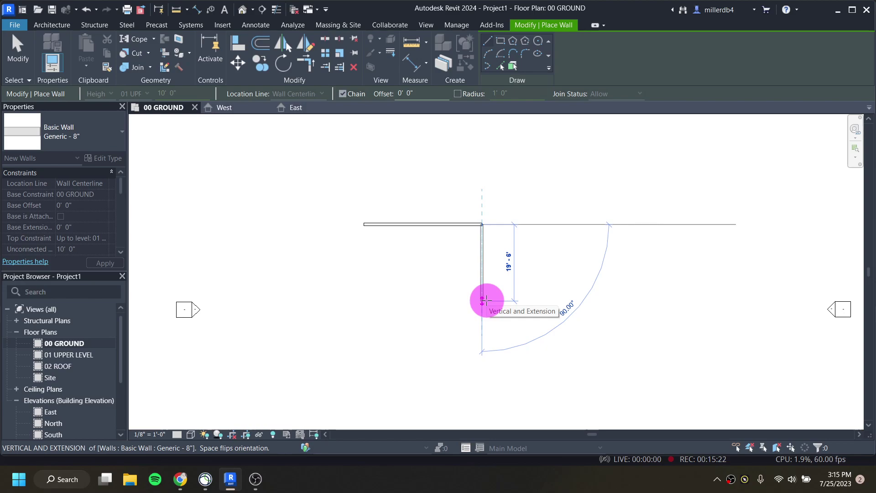
{"action": "type", "text": "15"}
{"action": "key", "text": "Return"}
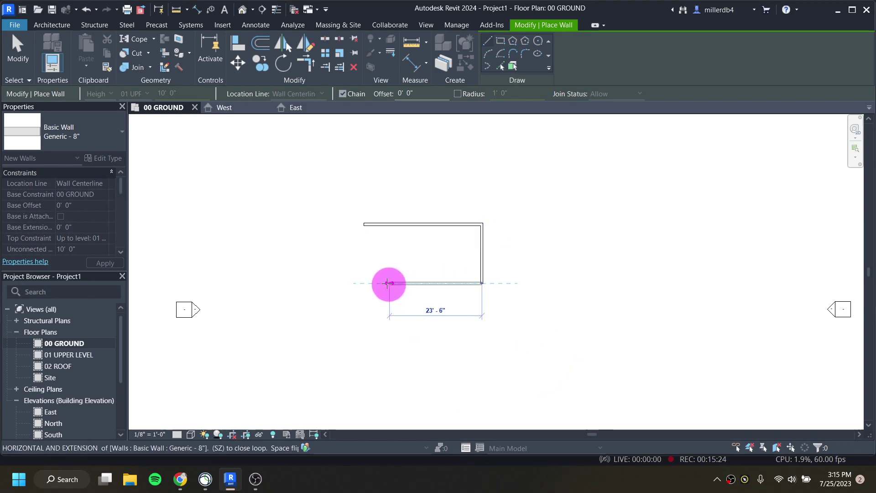
{"action": "left_click", "coordinate": [365, 283]}
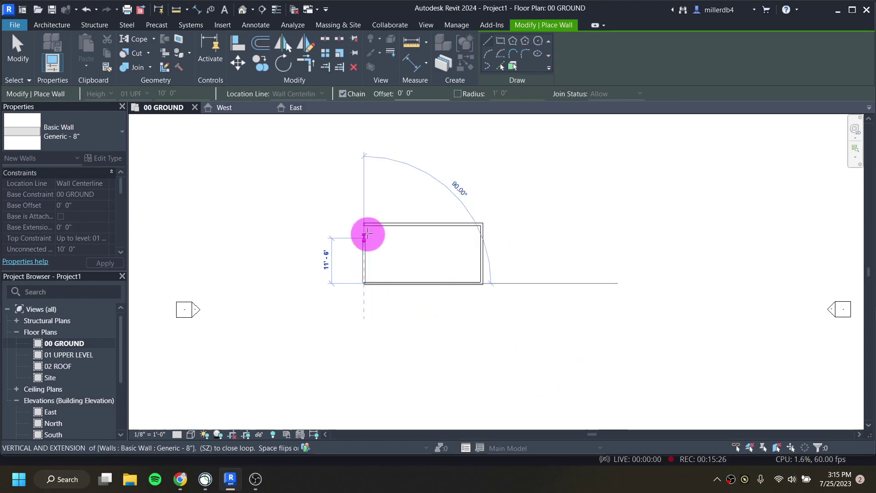
{"action": "left_click", "coordinate": [365, 225]}
{"action": "scroll", "coordinate": [371, 234], "scroll_direction": "up", "scroll_amount": 2}
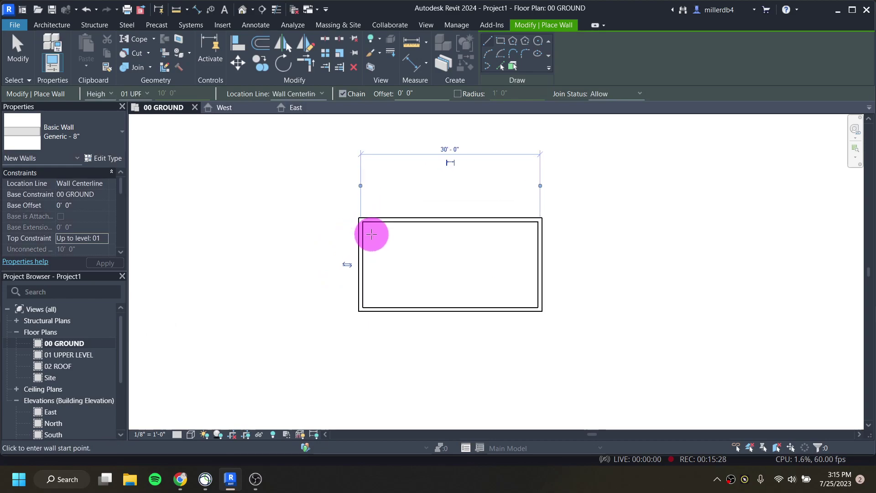
{"action": "scroll", "coordinate": [454, 252], "scroll_direction": "up", "scroll_amount": 1}
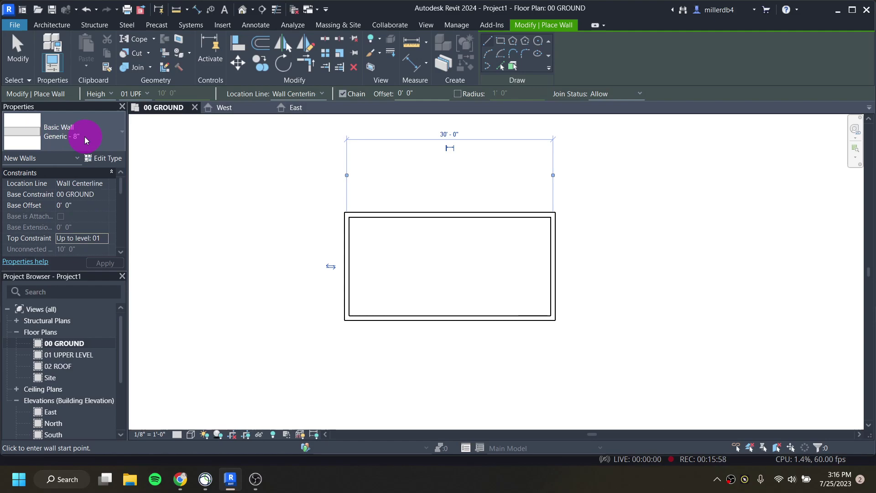
Step: Switch the wall type in the Properties selector to Basic Wall Generic - 5"
{"action": "left_click", "coordinate": [85, 139]}
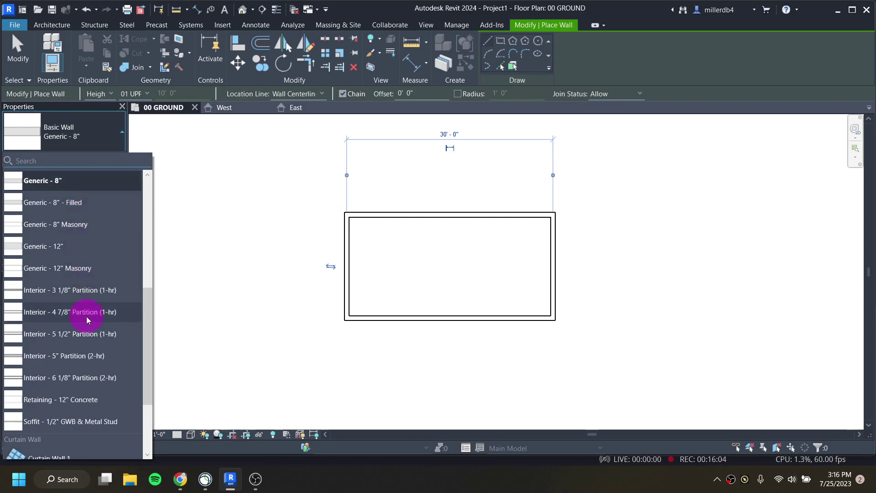
{"action": "scroll", "coordinate": [82, 328], "scroll_direction": "up", "scroll_amount": 2}
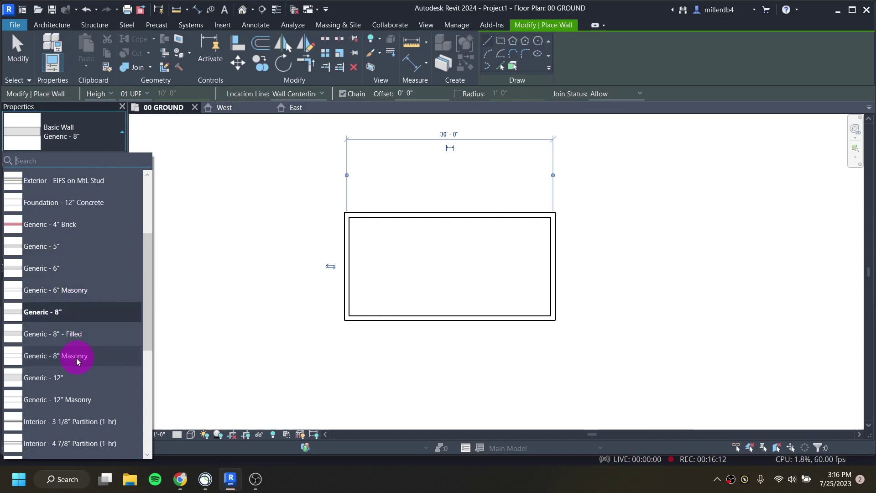
{"action": "scroll", "coordinate": [75, 366], "scroll_direction": "down", "scroll_amount": 2}
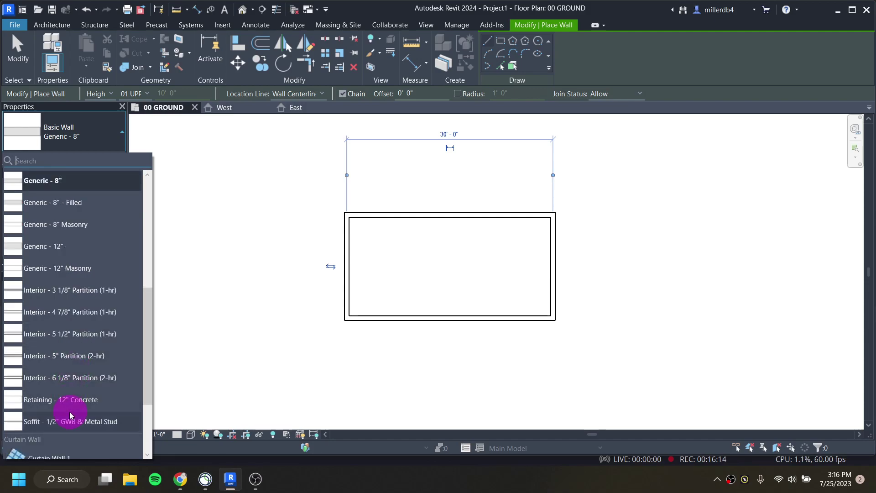
{"action": "scroll", "coordinate": [67, 360], "scroll_direction": "up", "scroll_amount": 3}
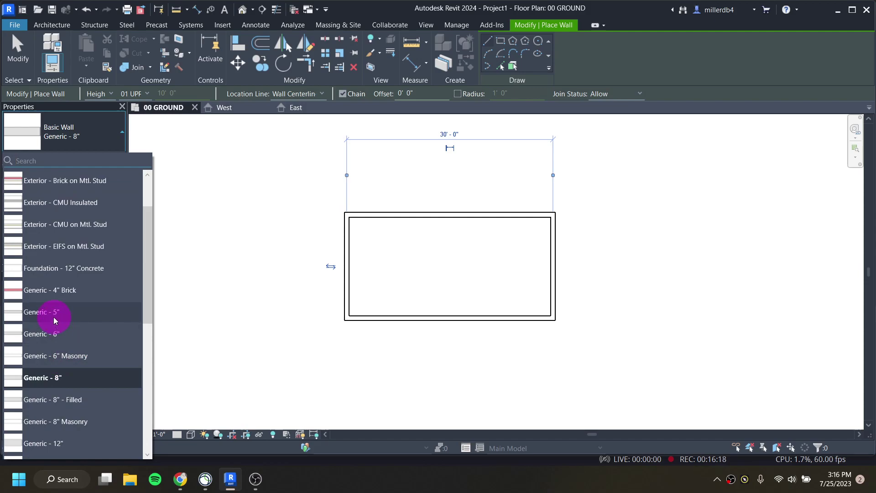
{"action": "left_click_drag", "start_coordinate": [57, 322], "coordinate": [43, 315]}
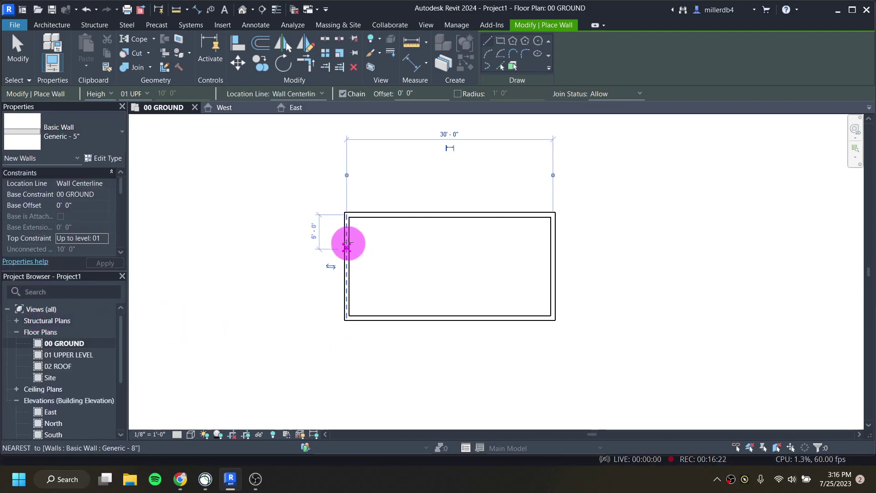
{"action": "scroll", "coordinate": [363, 245], "scroll_direction": "up", "scroll_amount": 2}
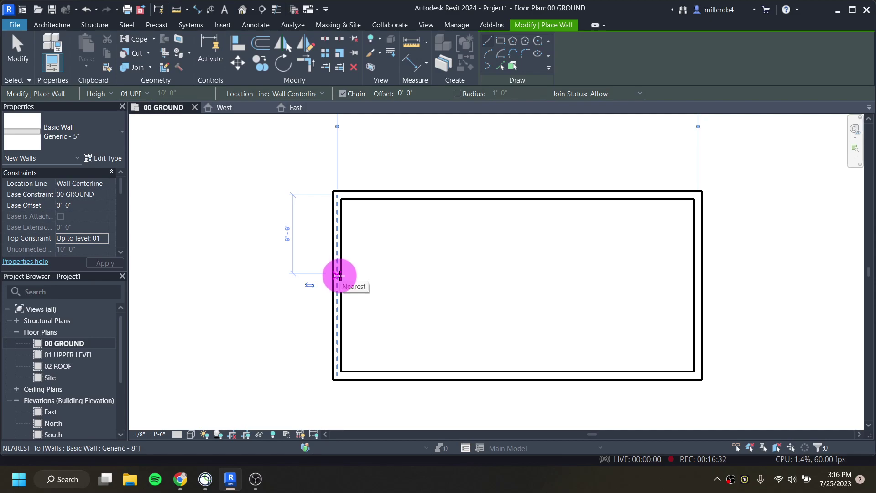
Step: Draw an L-shaped Generic - 5" partition enclosing a 7'-0" wide room in the upper-left corner
{"action": "left_click", "coordinate": [338, 275]}
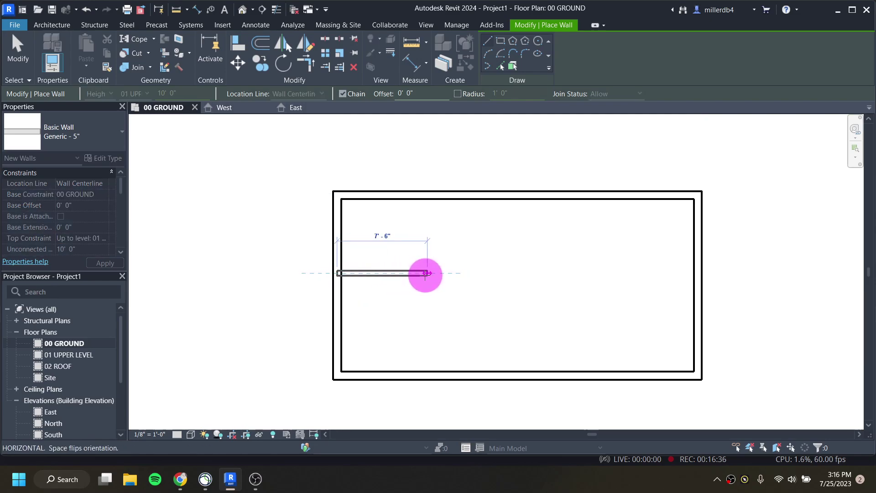
{"action": "left_click", "coordinate": [421, 274]}
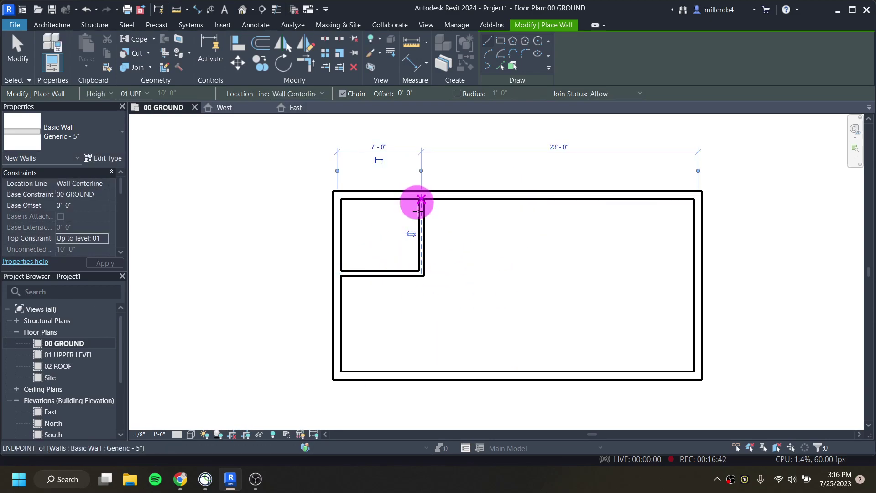
{"action": "key", "text": "Escape"}
{"action": "key", "text": "Escape"}
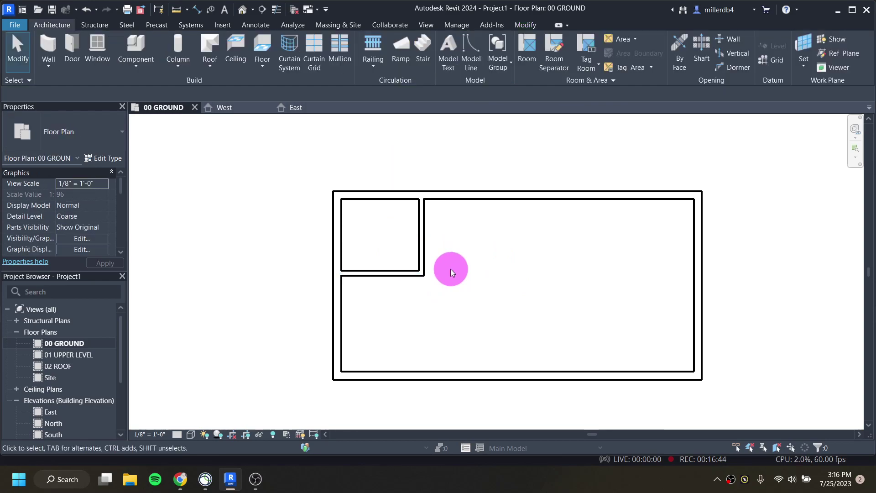
{"action": "left_click", "coordinate": [423, 253]}
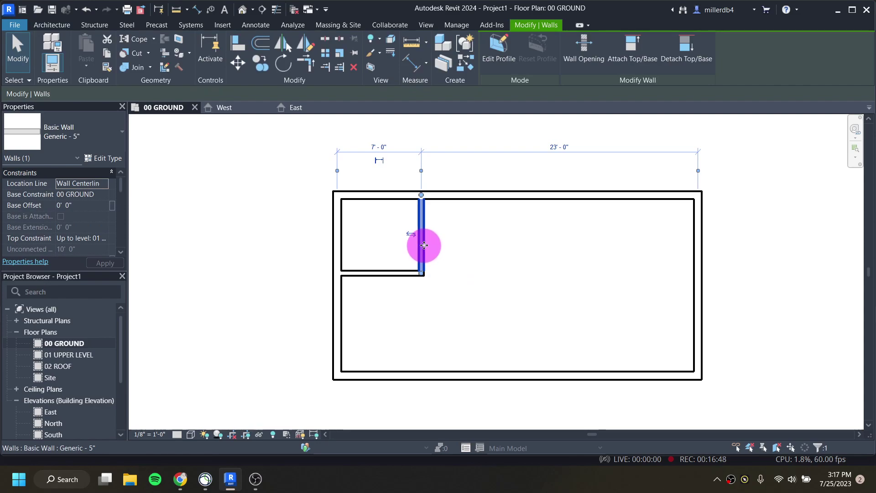
{"action": "left_click", "coordinate": [384, 149]}
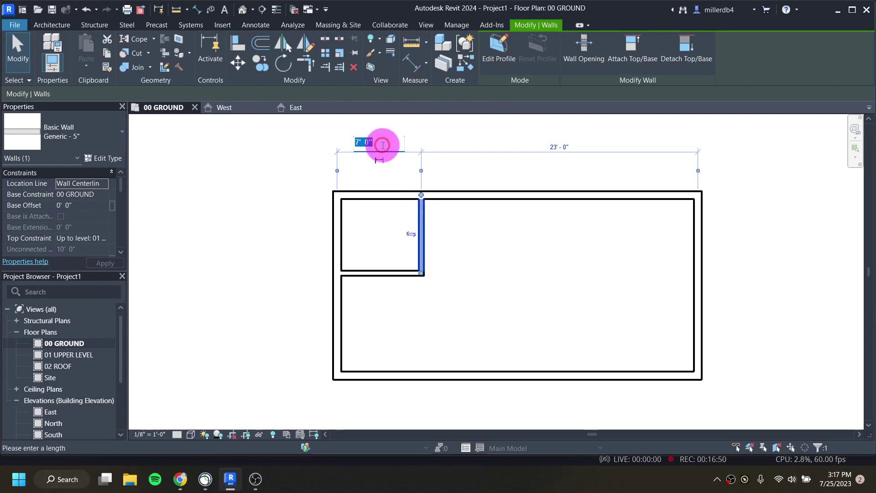
{"action": "type", "text": "8"}
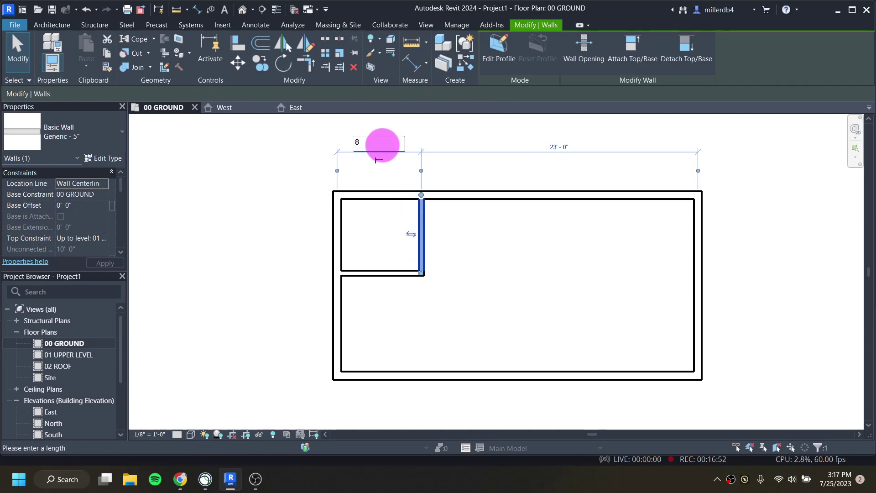
{"action": "key", "text": "Return"}
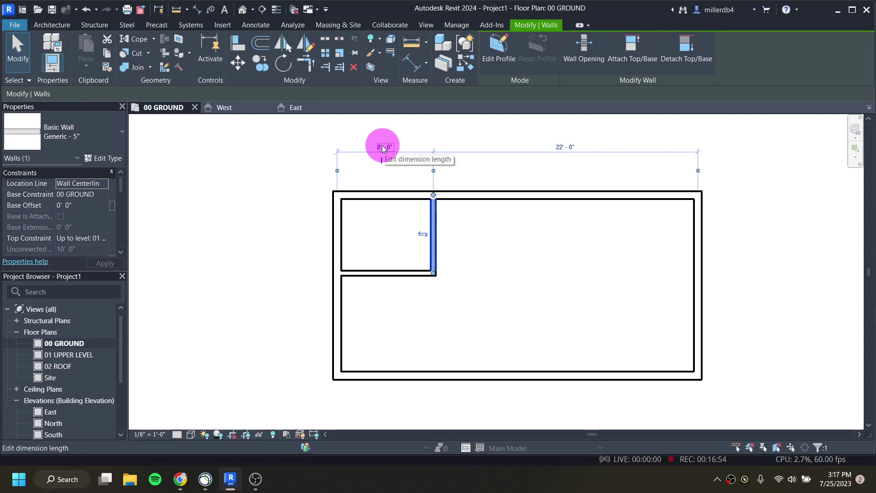
{"action": "left_click", "coordinate": [483, 291]}
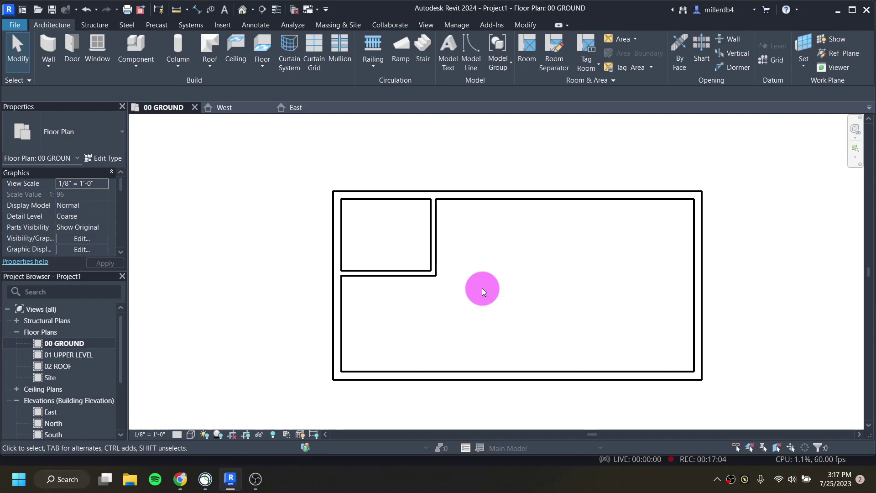
{"action": "middle_click_drag", "start_coordinate": [565, 299], "coordinate": [463, 304]}
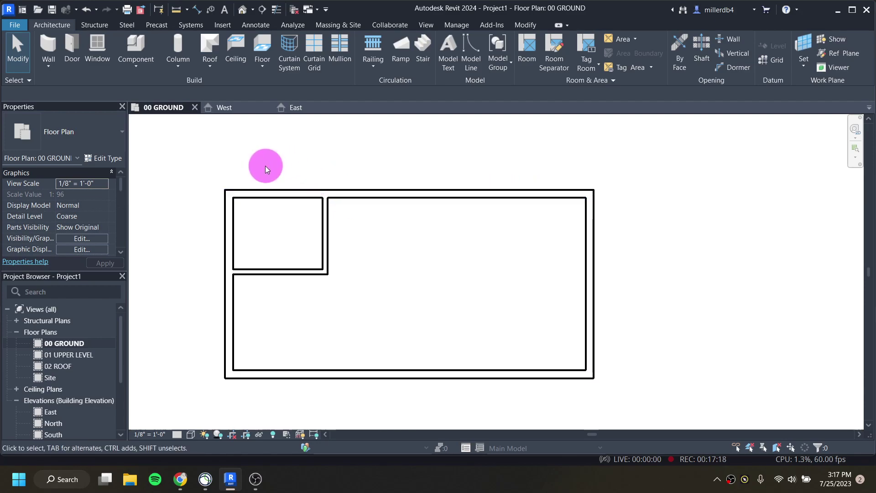
Step: Start the Wall tool with WA on 00 GROUND, placing Generic - 5" walls up to 01 UPPER LEVEL
{"action": "key", "text": "w"}
{"action": "key", "text": "a"}
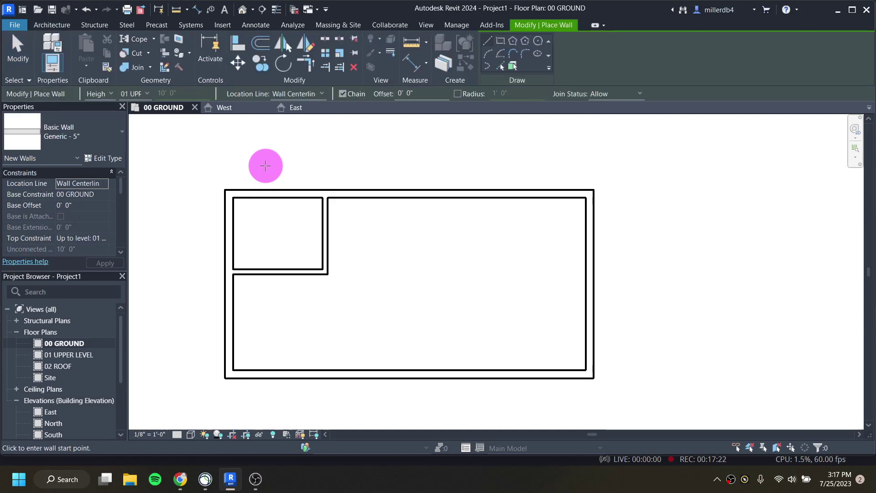
{"action": "scroll", "coordinate": [265, 166], "scroll_direction": "up", "scroll_amount": 1}
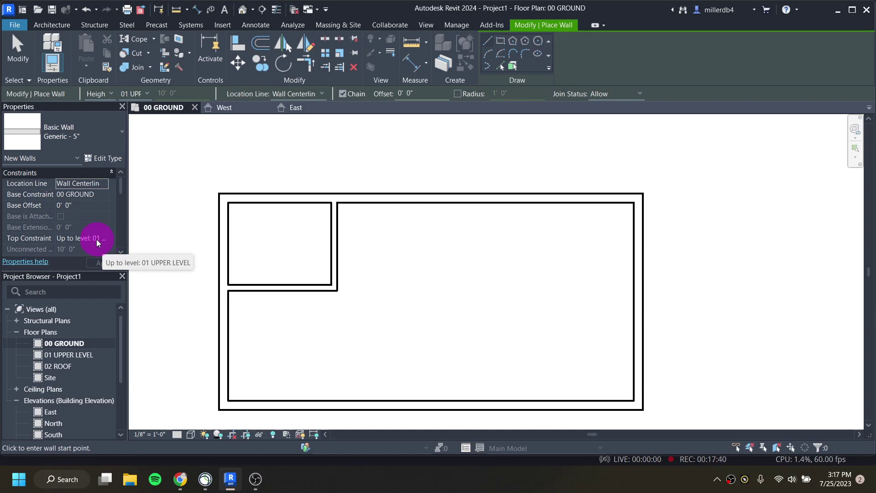
Step: Show the Properties Type Selector list scrolled down to the Curtain Wall types, including Storefront
{"action": "left_click", "coordinate": [74, 138]}
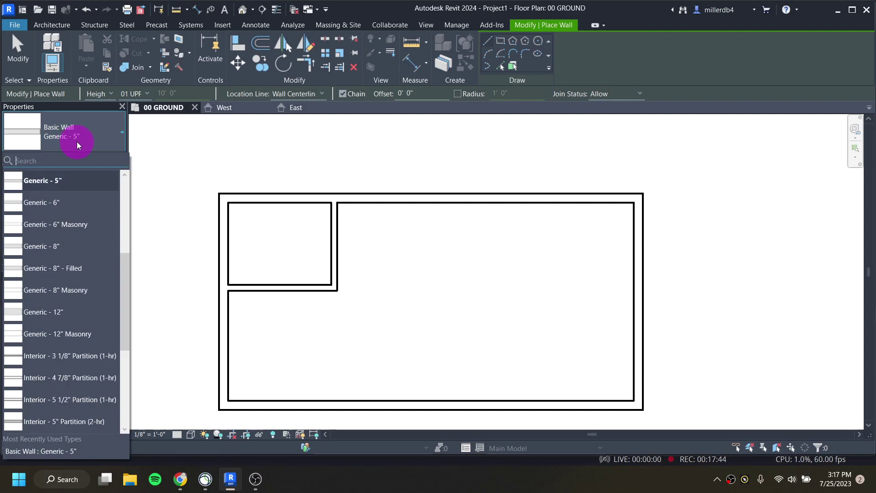
{"action": "left_click", "coordinate": [76, 138]}
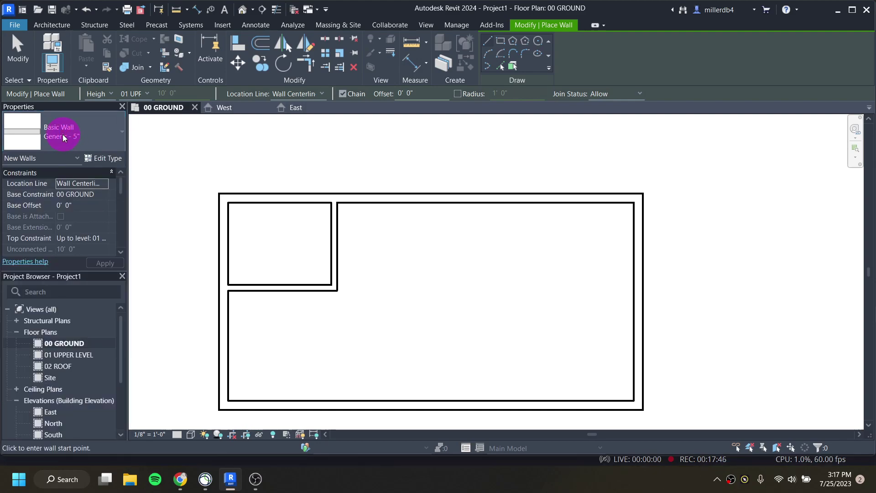
{"action": "left_click", "coordinate": [69, 138]}
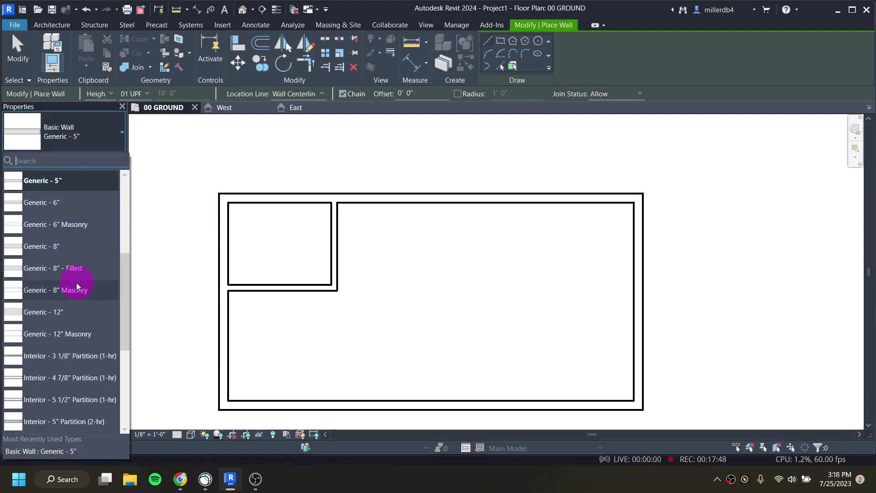
{"action": "scroll", "coordinate": [79, 282], "scroll_direction": "down", "scroll_amount": 5}
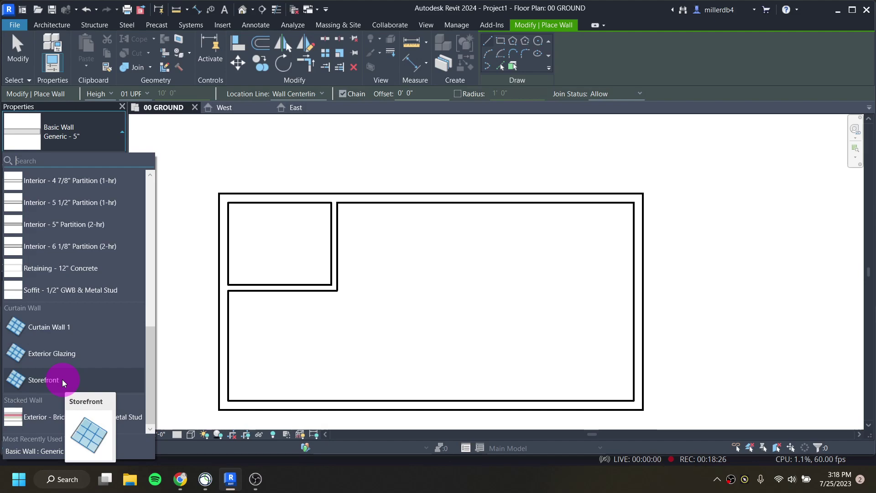
Step: Draw Storefront walls 12' east from the northeast corner, 15' south, and back to the building
{"action": "left_click", "coordinate": [62, 380]}
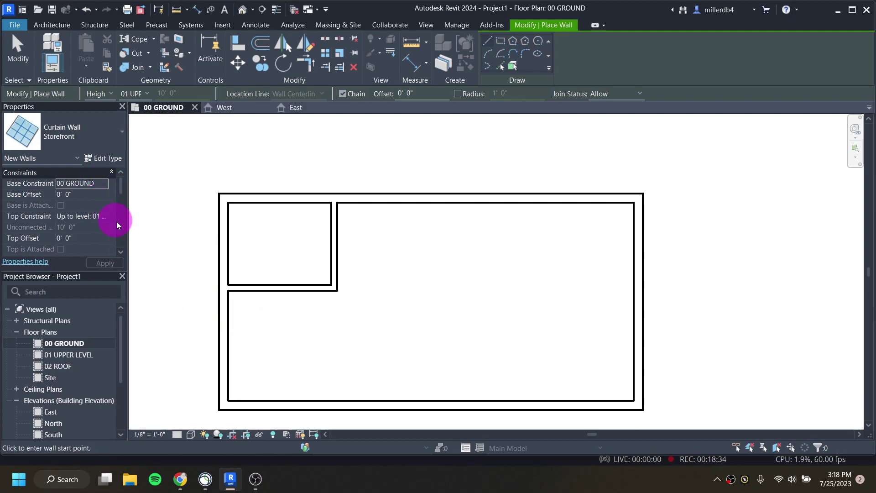
{"action": "left_click", "coordinate": [643, 198]}
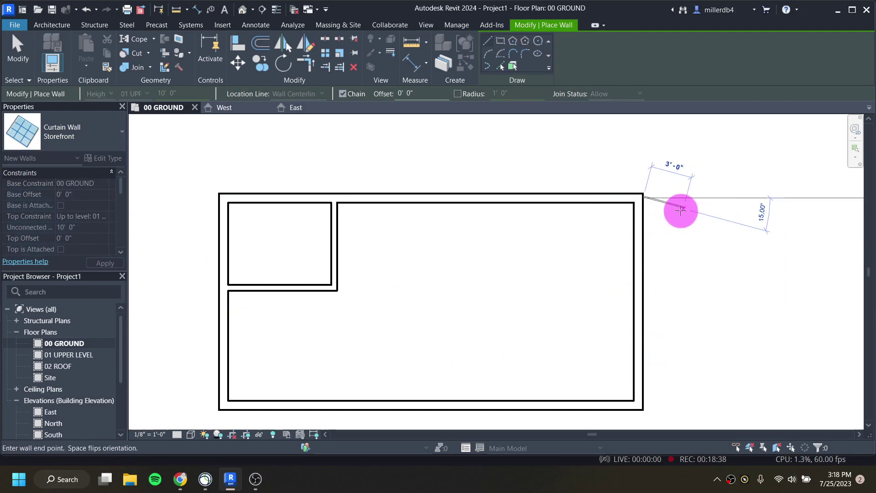
{"action": "middle_click_drag", "start_coordinate": [681, 210], "coordinate": [505, 210]}
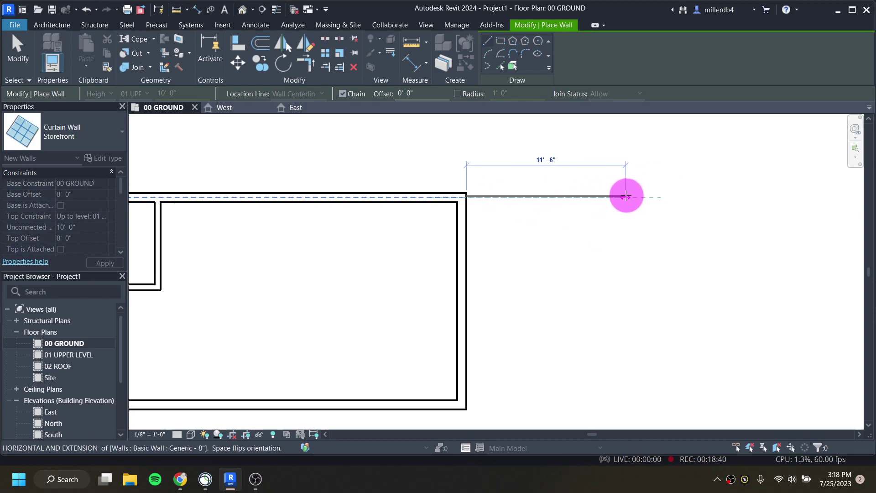
{"action": "left_click", "coordinate": [633, 196]}
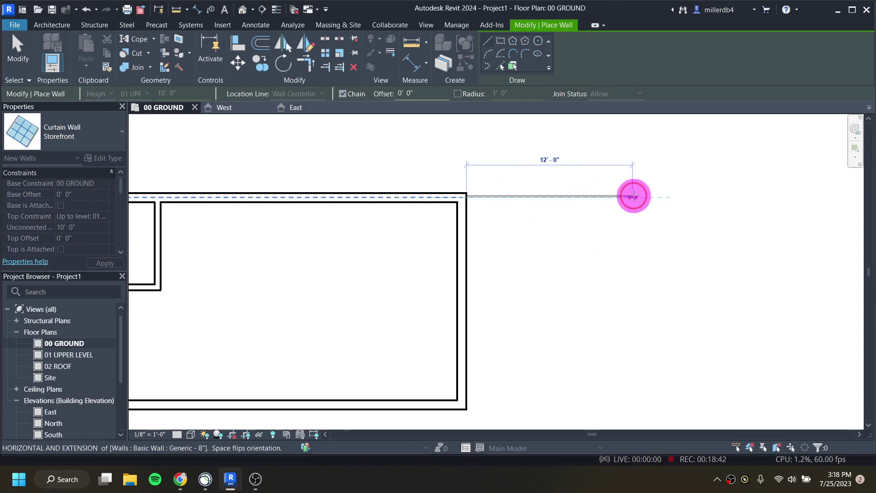
{"action": "middle_click_drag", "start_coordinate": [628, 363], "coordinate": [631, 313]}
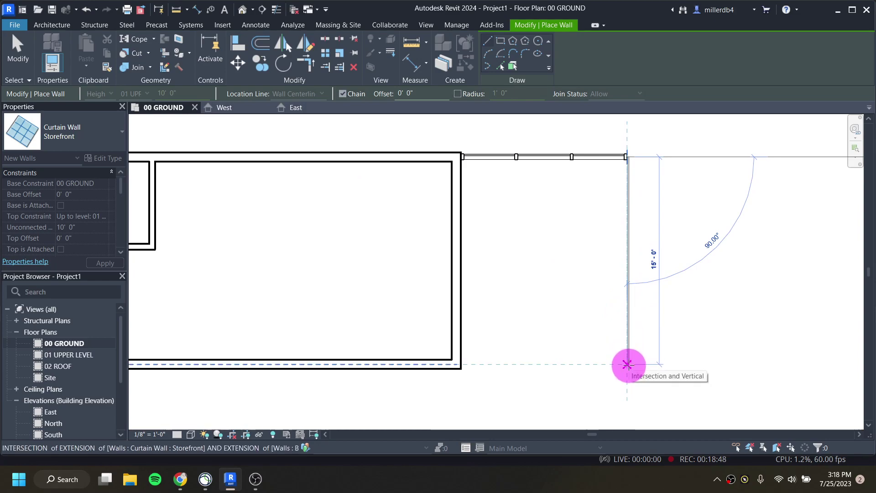
{"action": "left_click", "coordinate": [627, 364]}
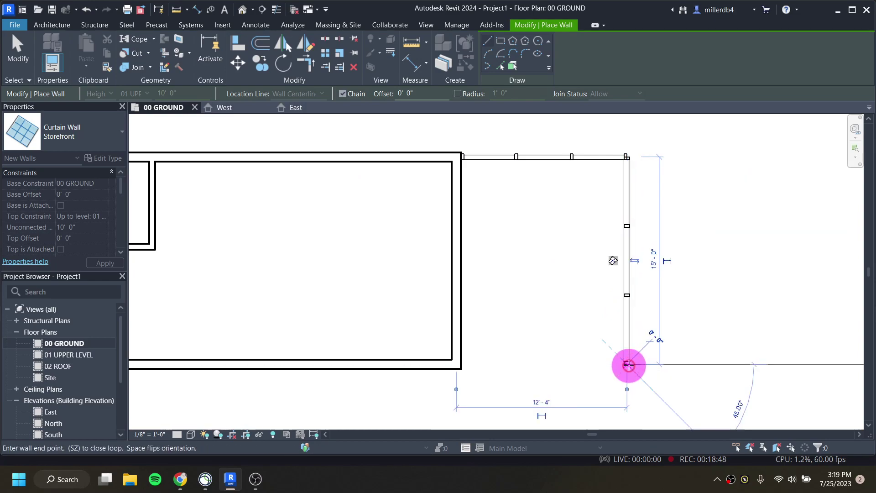
{"action": "left_click", "coordinate": [457, 364]}
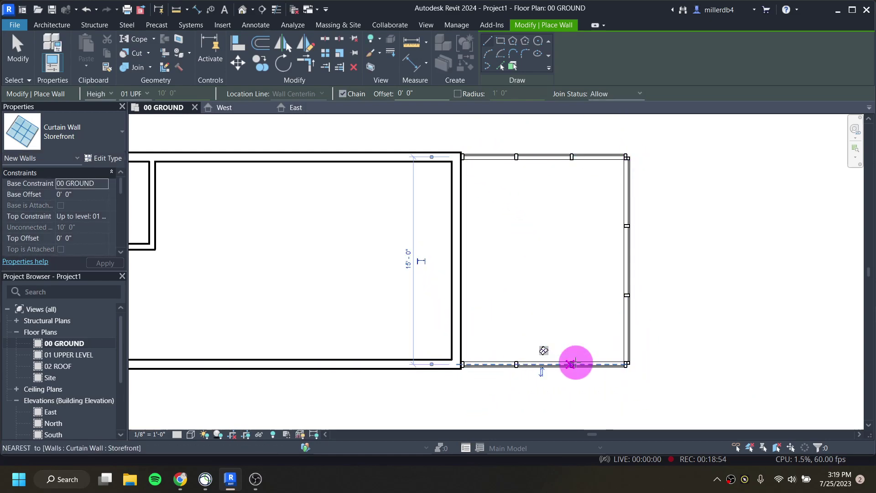
{"action": "scroll", "coordinate": [587, 213], "scroll_direction": "down", "scroll_amount": 2}
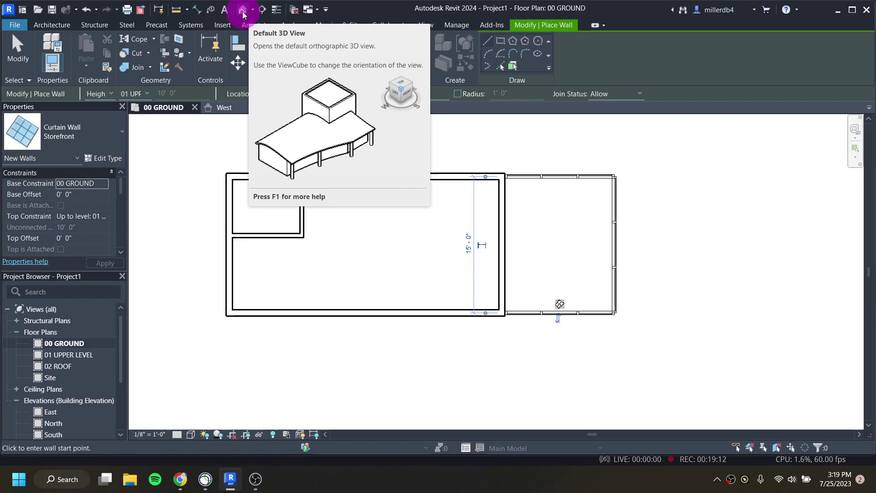
Step: Open the default {3D} view and orbit to inspect the ground-floor walls and sunroom
{"action": "left_click", "coordinate": [242, 10]}
{"action": "left_click", "coordinate": [512, 261]}
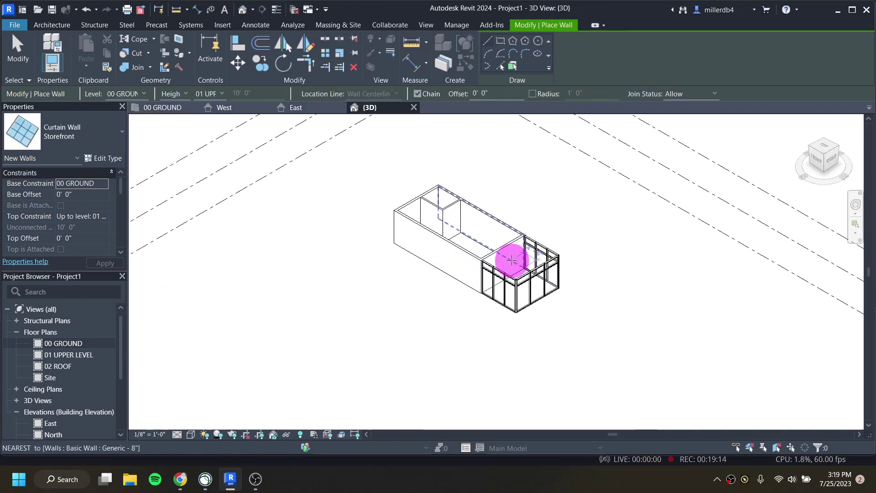
{"action": "scroll", "coordinate": [480, 248], "scroll_direction": "up", "scroll_amount": 3}
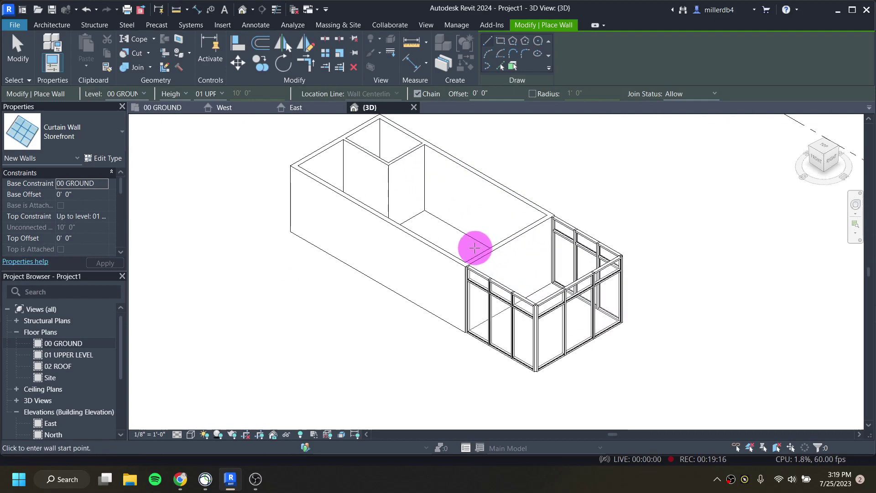
{"action": "scroll", "coordinate": [451, 283], "scroll_direction": "down", "scroll_amount": 1}
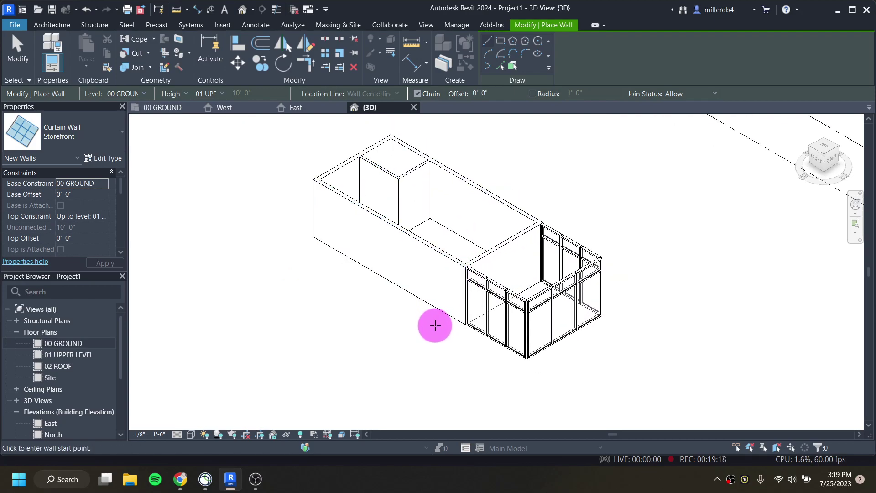
{"action": "middle_click_drag", "start_coordinate": [435, 325], "coordinate": [415, 295], "text": "shift"}
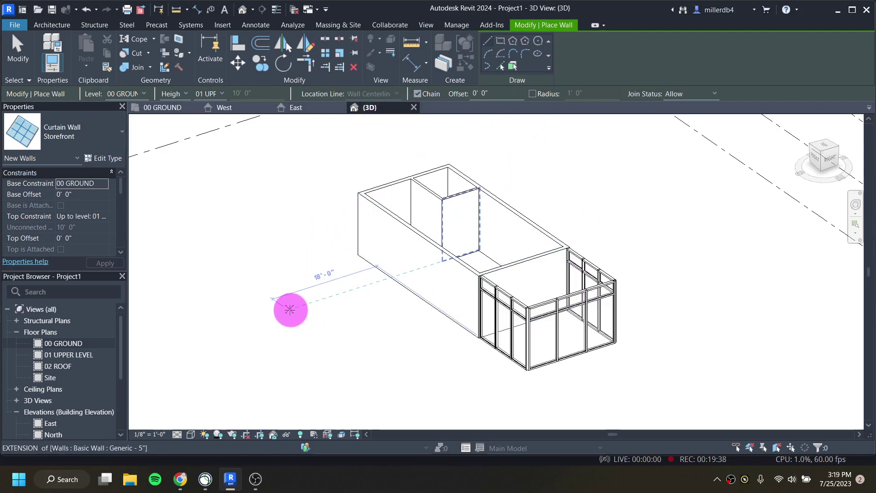
{"action": "left_click", "coordinate": [191, 434]}
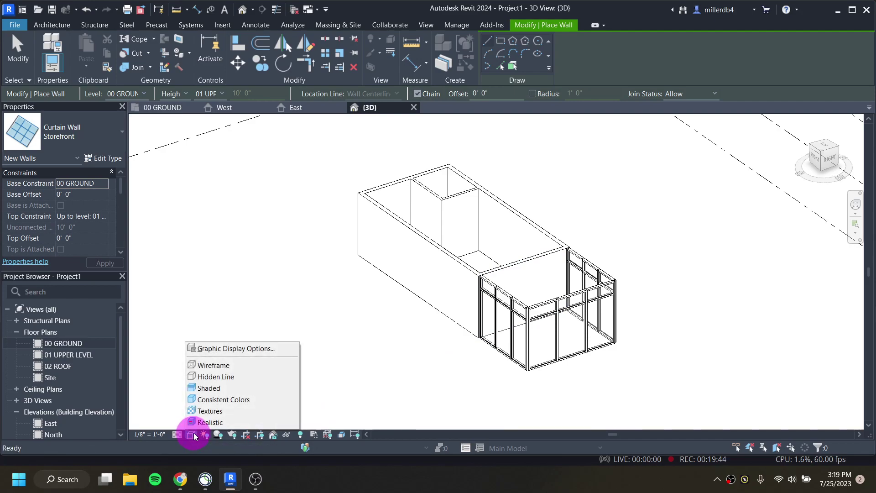
Step: Set the 3D view to Shaded visual style and orbit around the walls and glass sunroom
{"action": "left_click", "coordinate": [208, 388]}
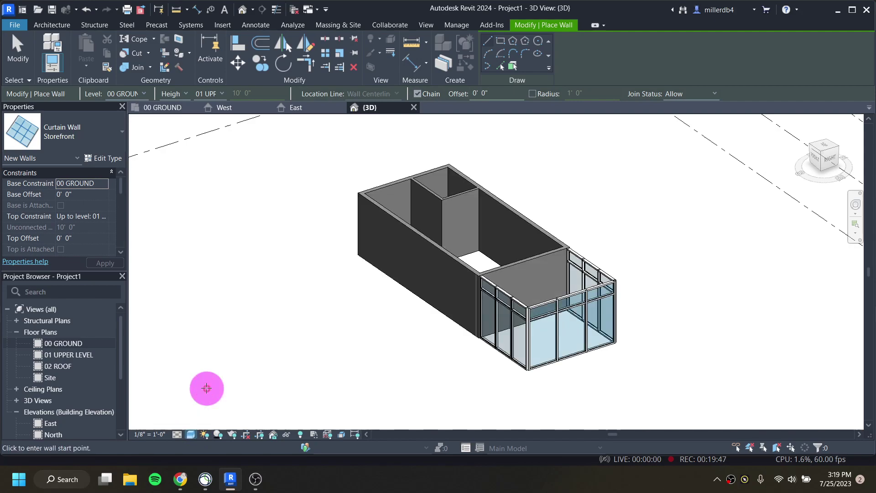
{"action": "left_click", "coordinate": [194, 437]}
{"action": "left_click", "coordinate": [202, 400]}
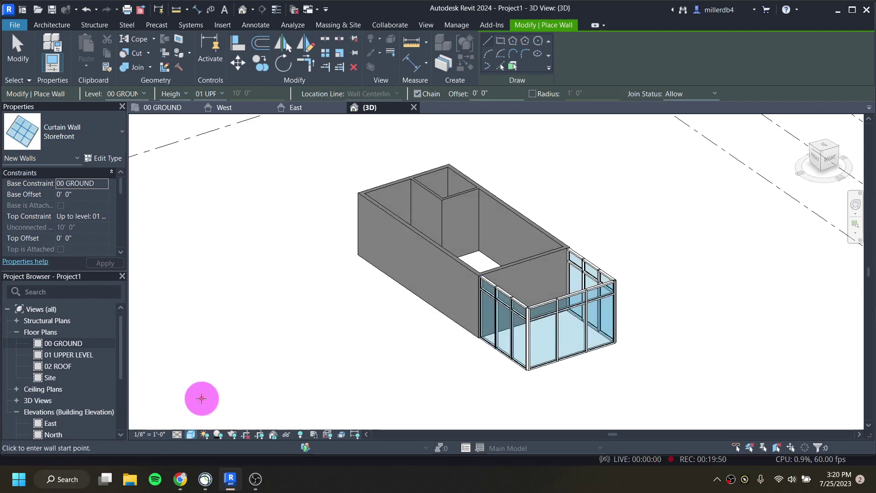
{"action": "left_click", "coordinate": [190, 434]}
{"action": "left_click", "coordinate": [203, 389]}
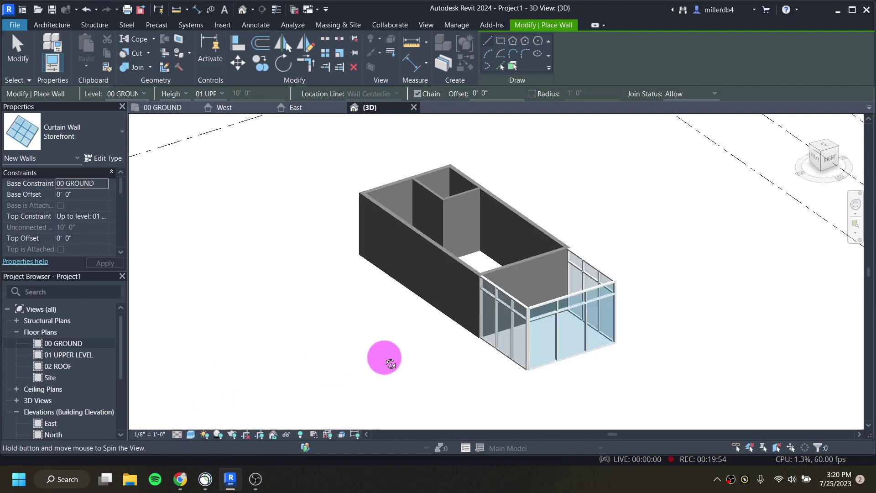
{"action": "middle_click_drag", "start_coordinate": [391, 363], "coordinate": [401, 309], "text": "shift"}
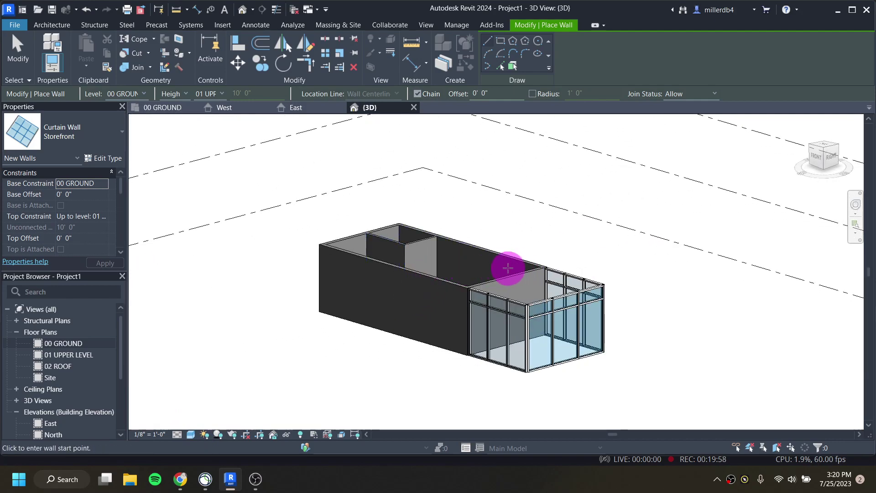
{"action": "scroll", "coordinate": [493, 267], "scroll_direction": "up", "scroll_amount": 1}
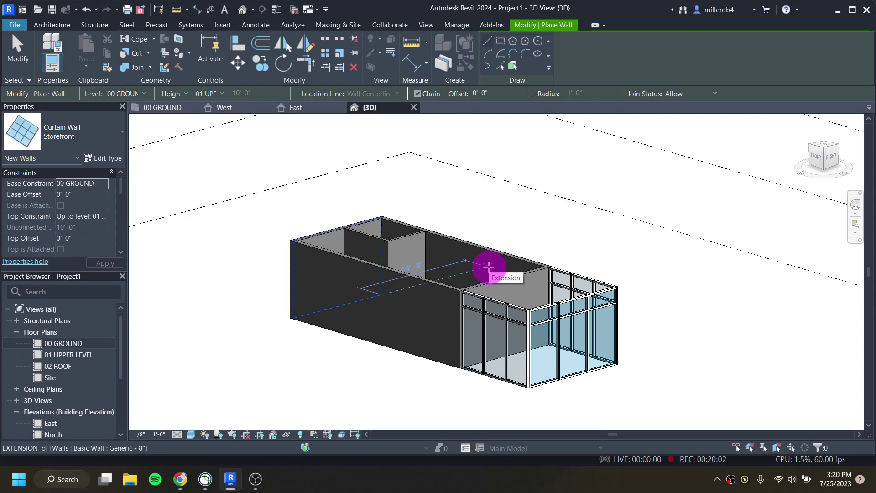
{"action": "middle_click_drag", "start_coordinate": [485, 274], "coordinate": [471, 342], "text": "shift"}
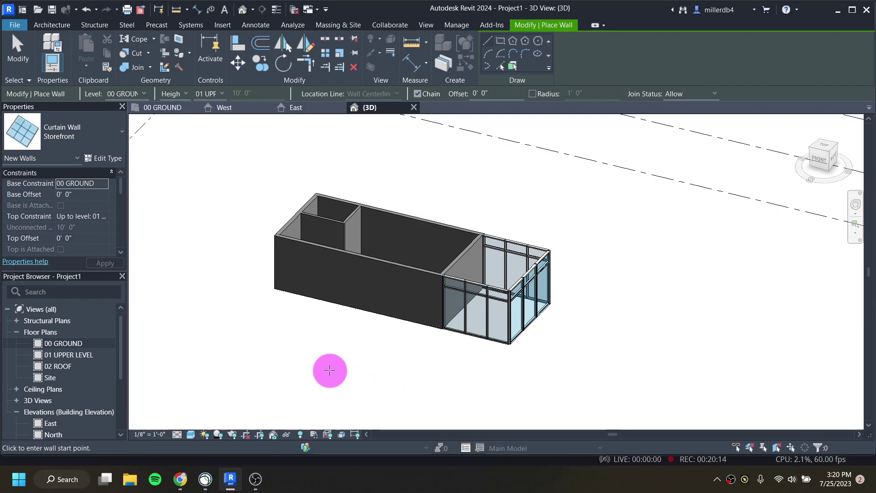
Step: Open the 01 UPPER LEVEL plan, recentre the building, and start the Wall tool with WA
{"action": "double_click", "coordinate": [57, 356]}
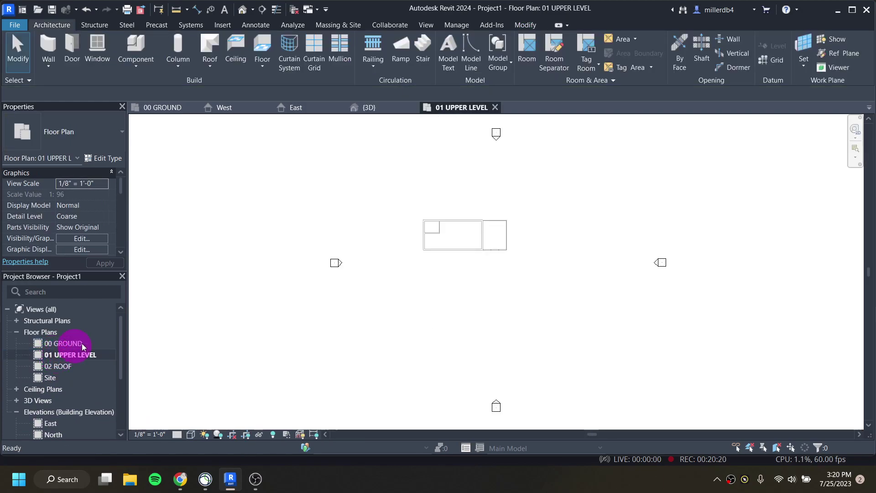
{"action": "scroll", "coordinate": [488, 219], "scroll_direction": "up", "scroll_amount": 3}
{"action": "scroll", "coordinate": [349, 218], "scroll_direction": "up", "scroll_amount": 2}
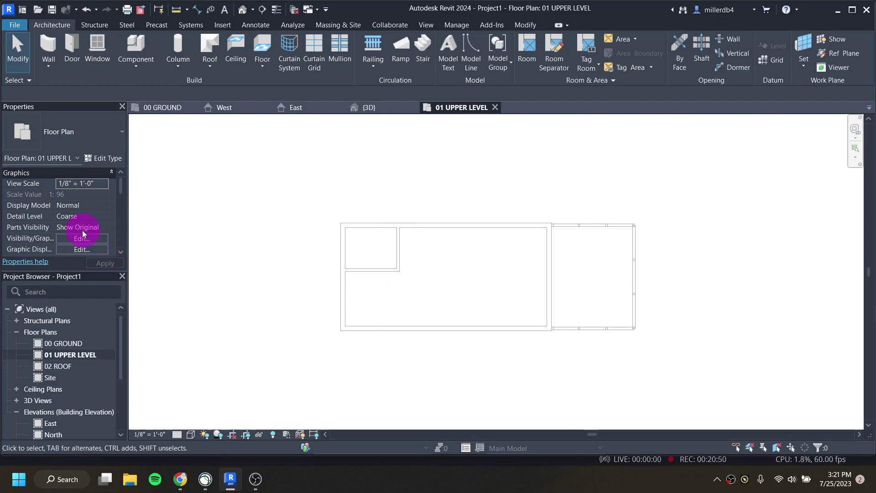
{"action": "scroll", "coordinate": [461, 256], "scroll_direction": "down", "scroll_amount": 1}
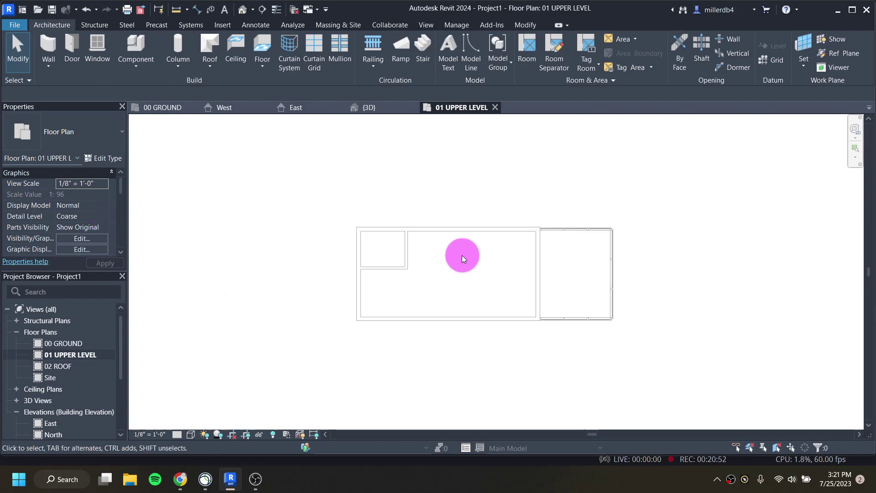
{"action": "middle_click_drag", "start_coordinate": [497, 285], "coordinate": [475, 286]}
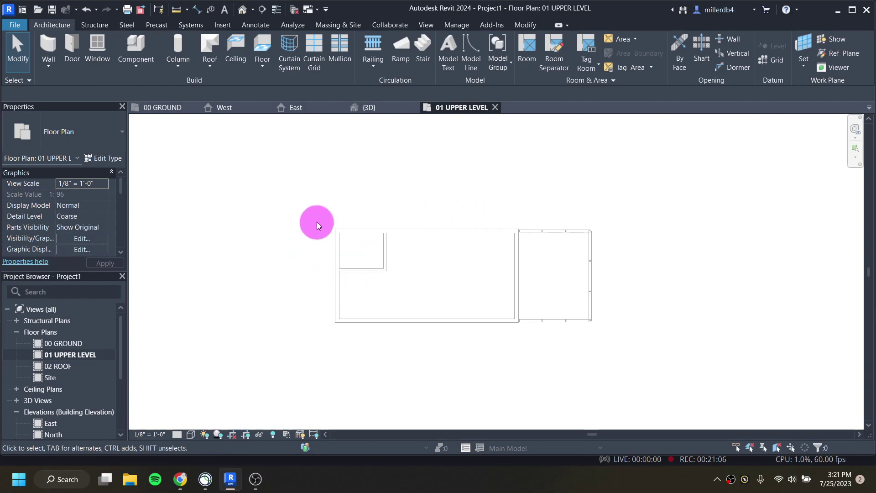
{"action": "key", "text": "w"}
{"action": "key", "text": "a"}
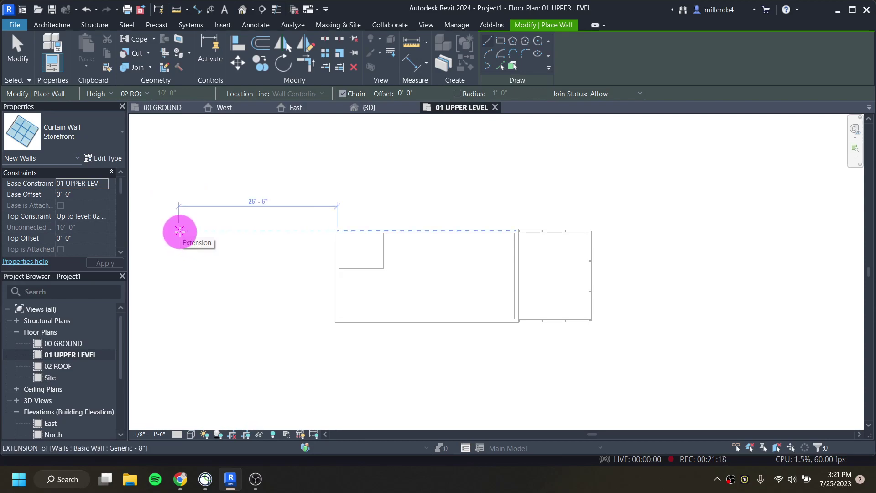
Step: Choose Basic Wall: Generic - 8" from the Type Selector in place of Storefront
{"action": "left_click", "coordinate": [100, 130]}
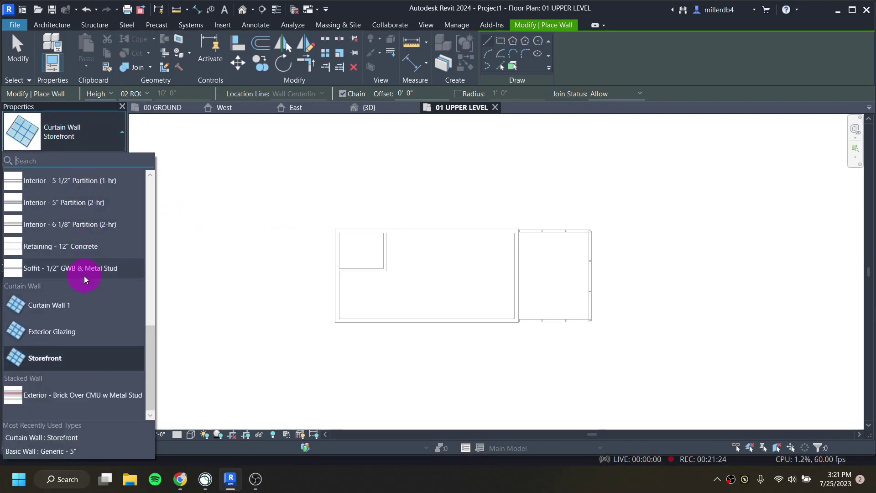
{"action": "scroll", "coordinate": [87, 277], "scroll_direction": "up", "scroll_amount": 1}
{"action": "scroll", "coordinate": [87, 278], "scroll_direction": "up", "scroll_amount": 3}
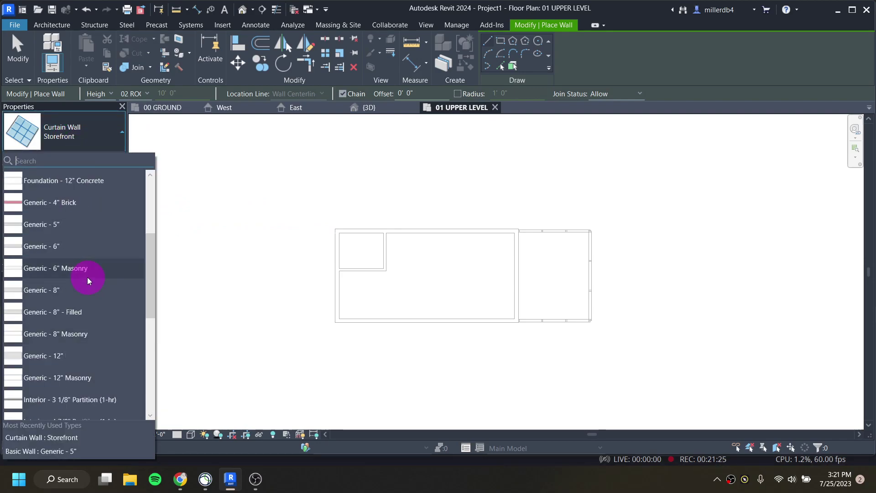
{"action": "left_click", "coordinate": [53, 292]}
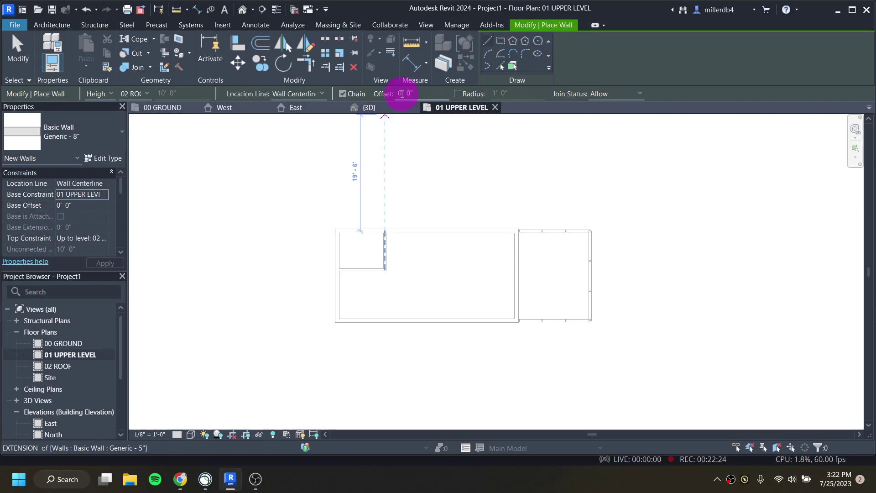
Step: Set the wall offset to 2', sketch a chain of three walls, then undo them
{"action": "left_click", "coordinate": [401, 93]}
{"action": "type", "text": "2"}
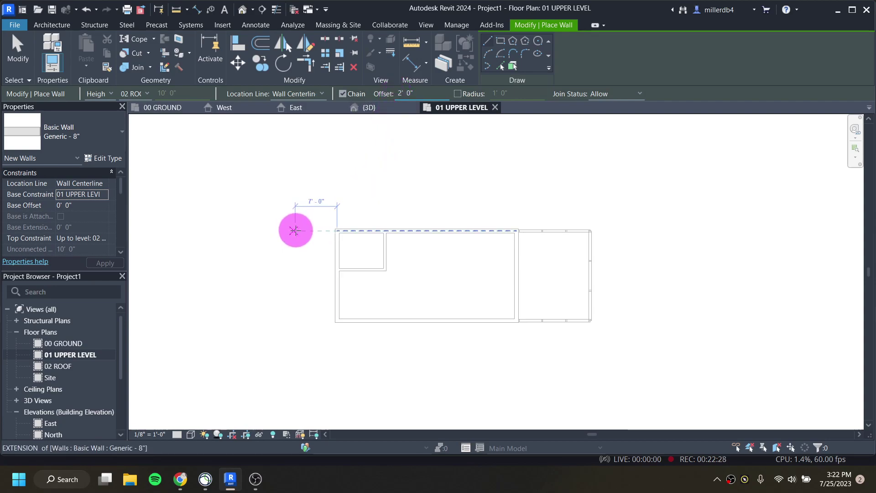
{"action": "scroll", "coordinate": [326, 232], "scroll_direction": "up", "scroll_amount": 1}
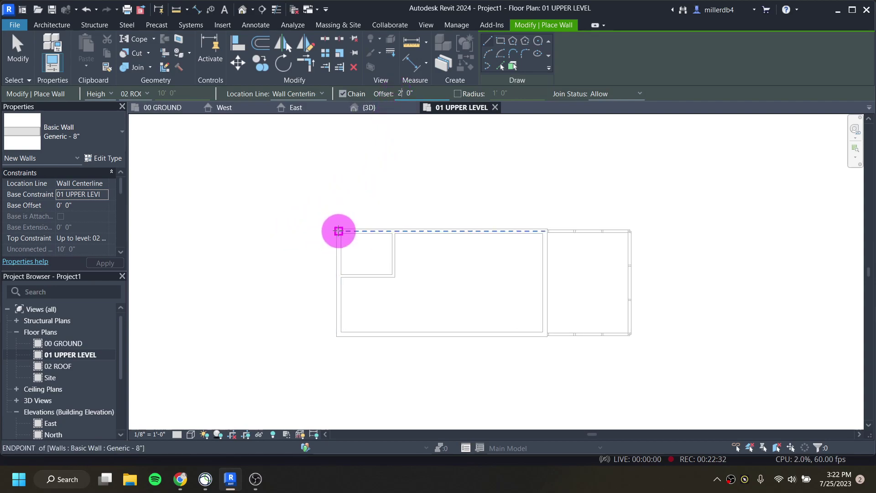
{"action": "left_click", "coordinate": [338, 230]}
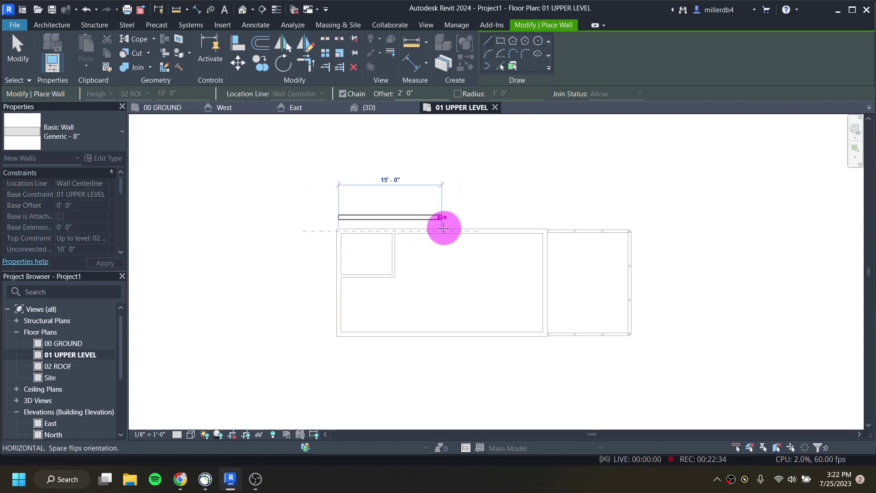
{"action": "scroll", "coordinate": [449, 231], "scroll_direction": "up", "scroll_amount": 1}
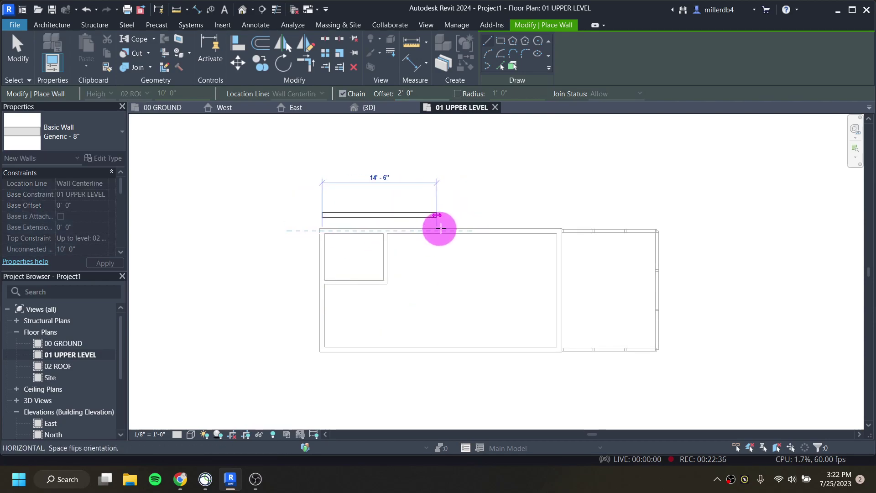
{"action": "left_click", "coordinate": [657, 230]}
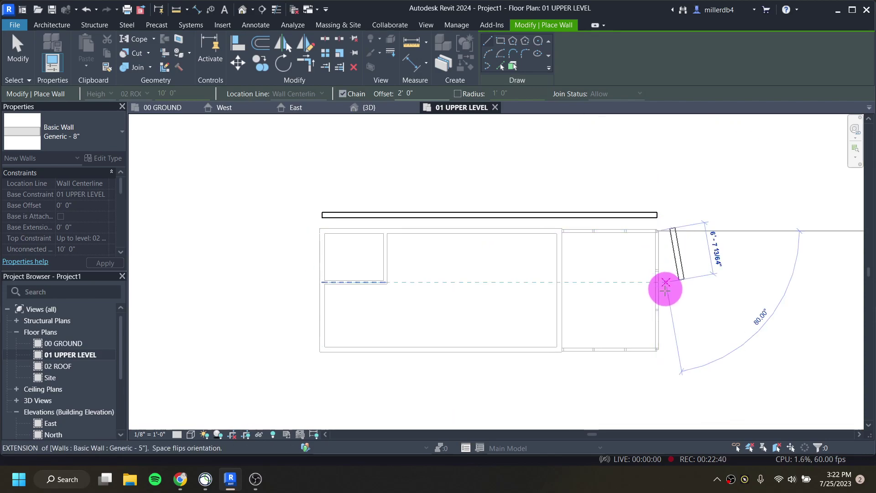
{"action": "left_click", "coordinate": [657, 351]}
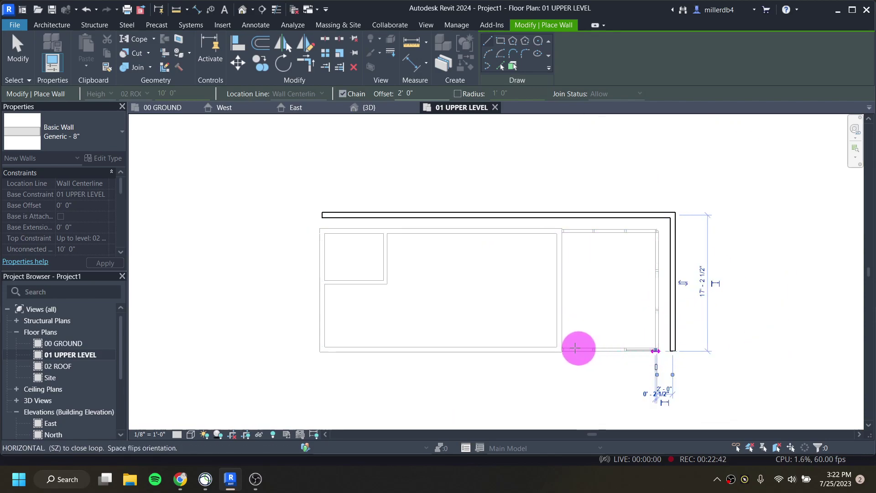
{"action": "left_click", "coordinate": [322, 349]}
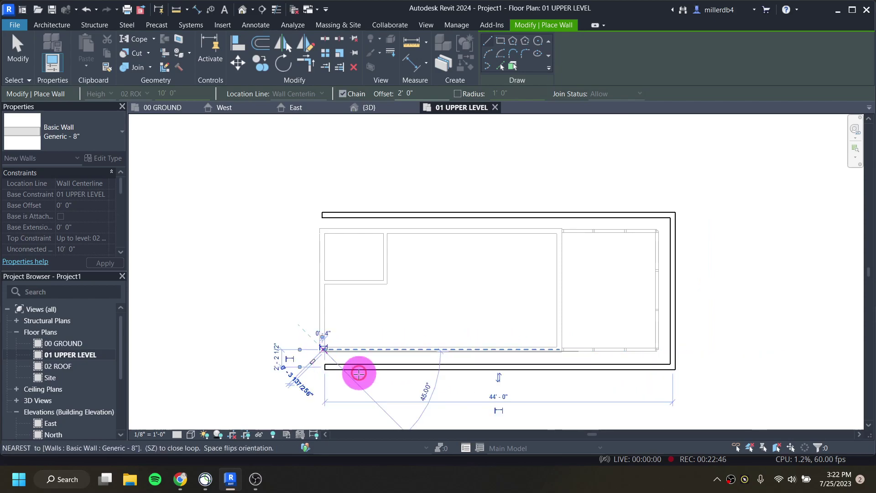
{"action": "key", "text": "Escape"}
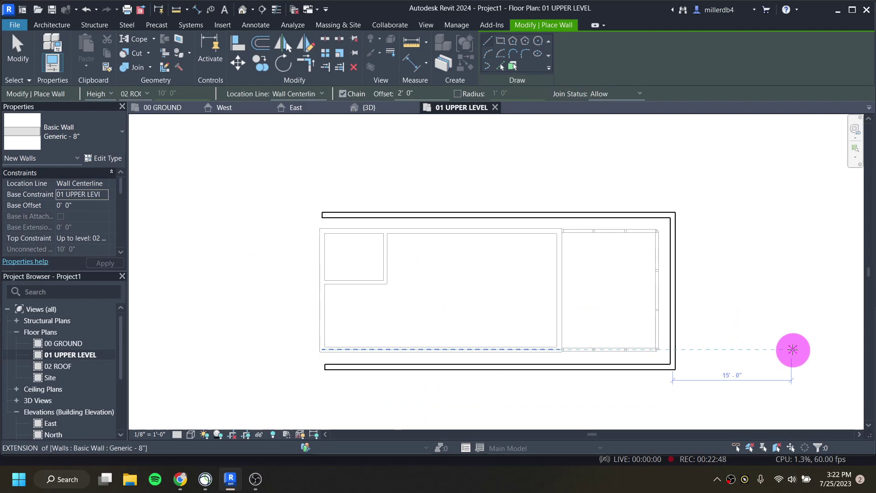
{"action": "key", "text": "ctrl+z"}
{"action": "key", "text": "ctrl+z"}
{"action": "key", "text": "ctrl+z"}
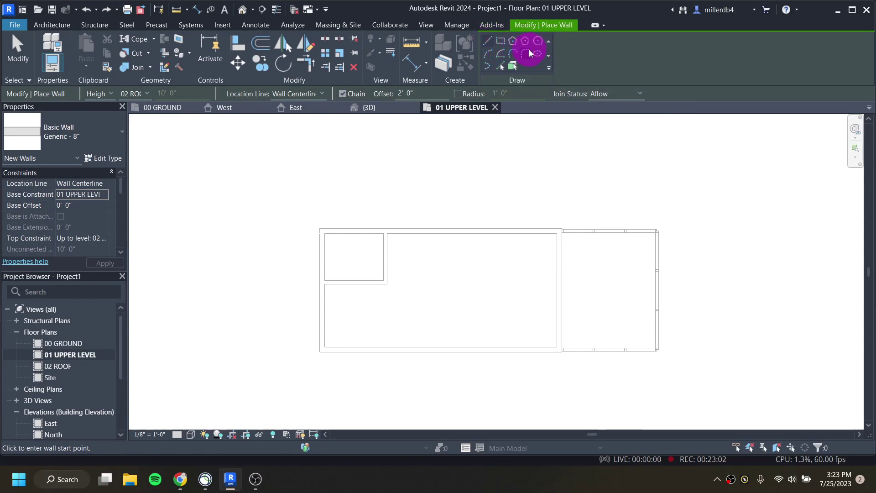
Step: Draw a trial arc wall, then select and delete it
{"action": "left_click", "coordinate": [490, 57]}
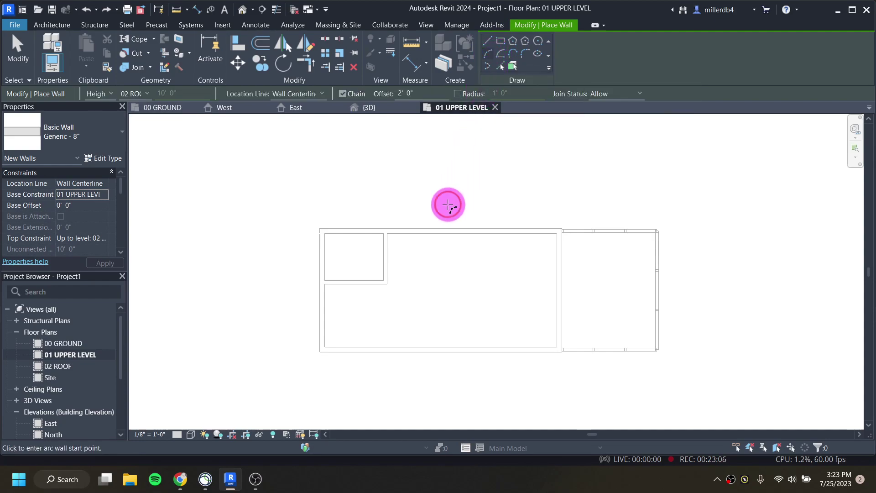
{"action": "left_click", "coordinate": [441, 190]}
{"action": "left_click", "coordinate": [548, 156]}
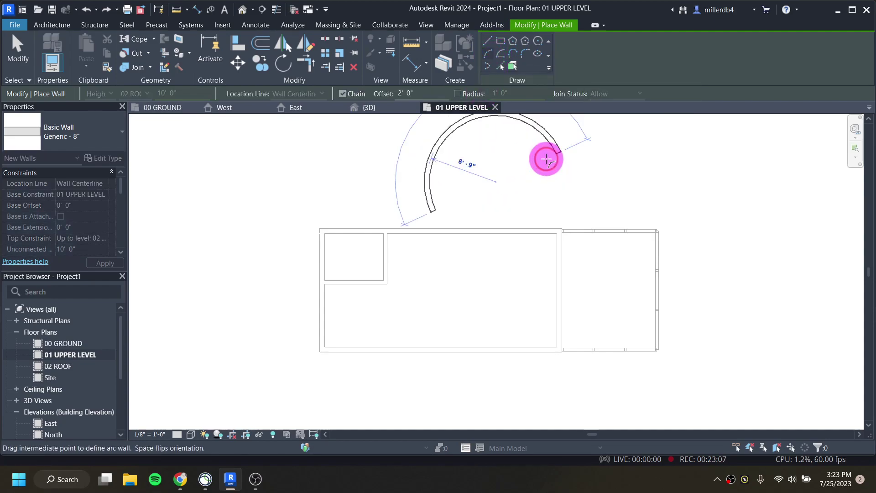
{"action": "left_click", "coordinate": [515, 153]}
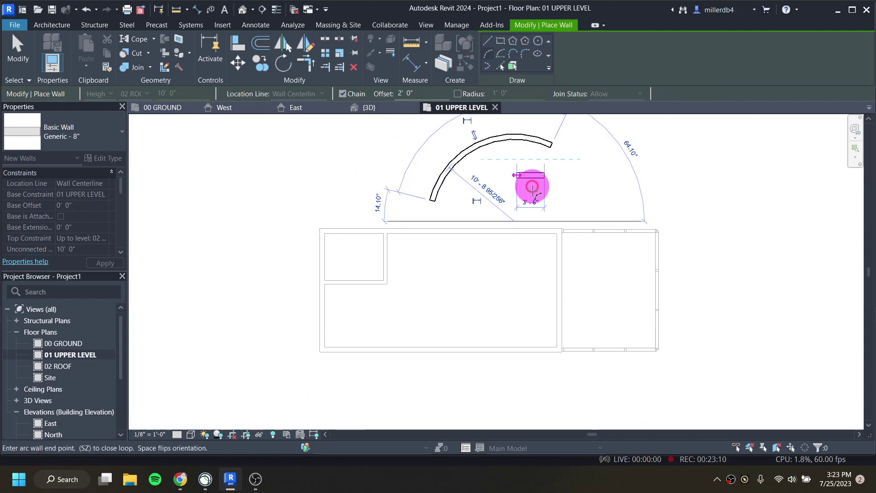
{"action": "key", "text": "Escape"}
{"action": "key", "text": "Escape"}
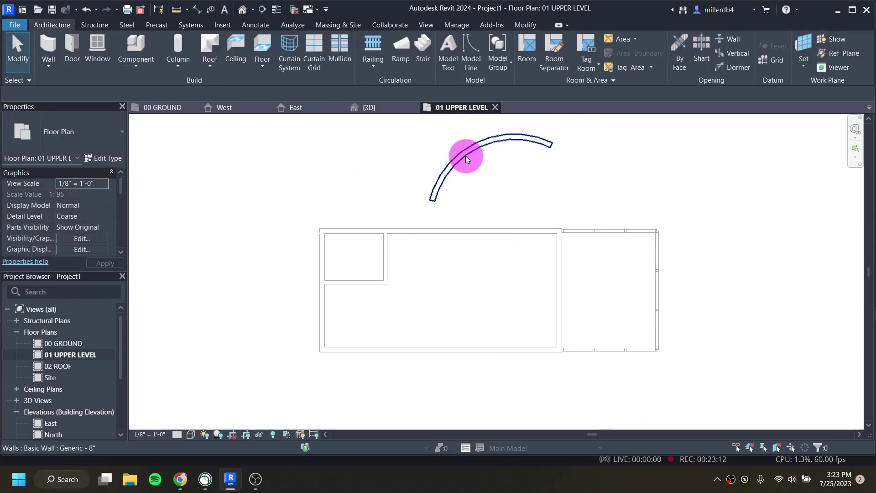
{"action": "left_click", "coordinate": [466, 156]}
{"action": "key", "text": "Delete"}
Step: Draw a 46'-6" by 20'-0" rectangle of walls around the plan outline
{"action": "key", "text": "w"}
{"action": "key", "text": "a"}
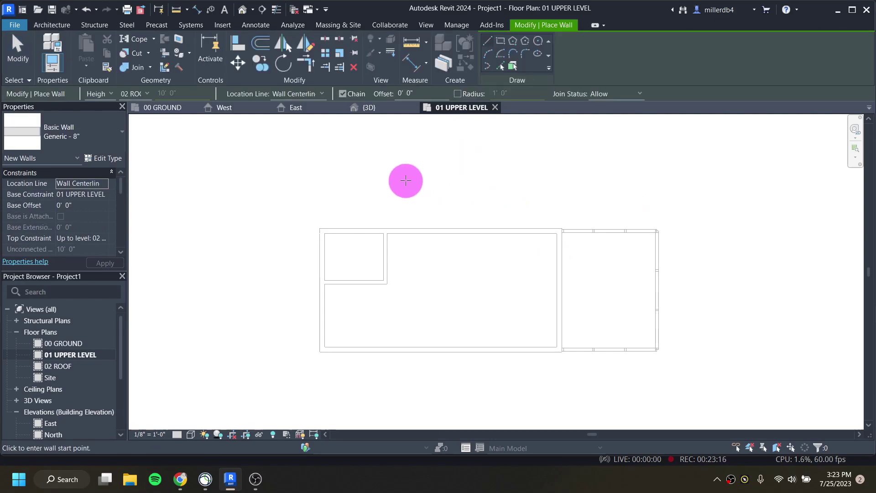
{"action": "left_click", "coordinate": [502, 42]}
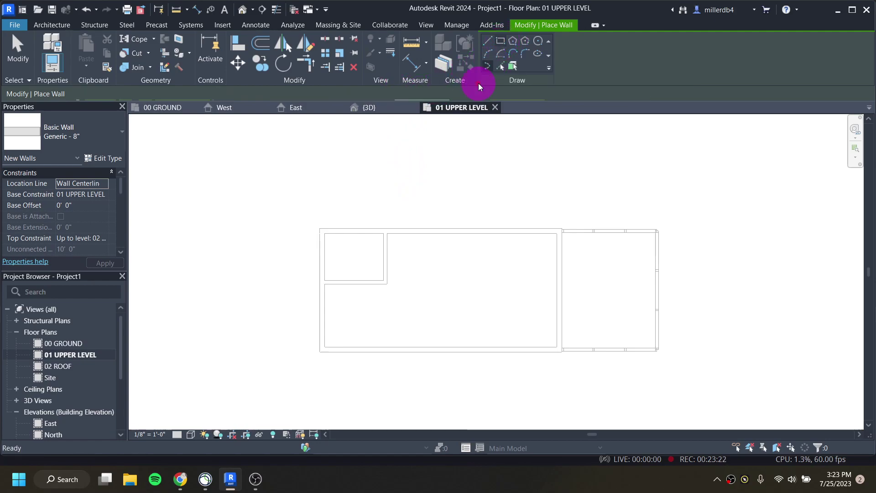
{"action": "left_click", "coordinate": [304, 206]}
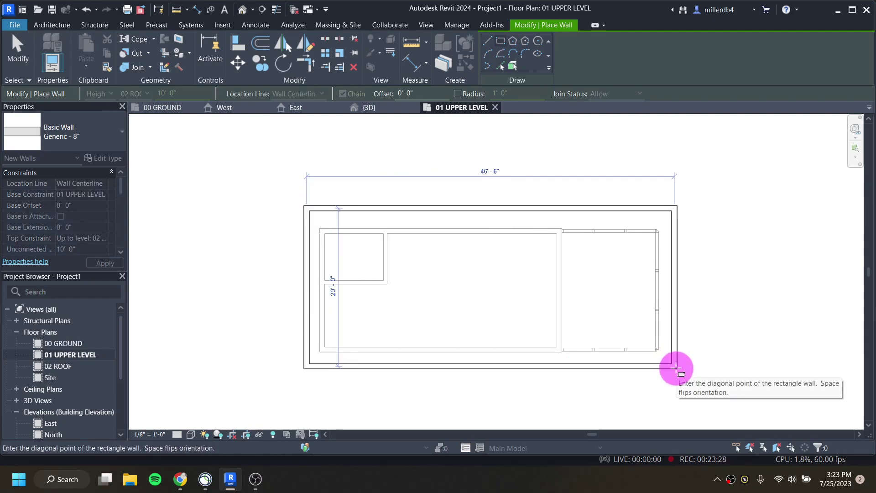
{"action": "left_click", "coordinate": [675, 369]}
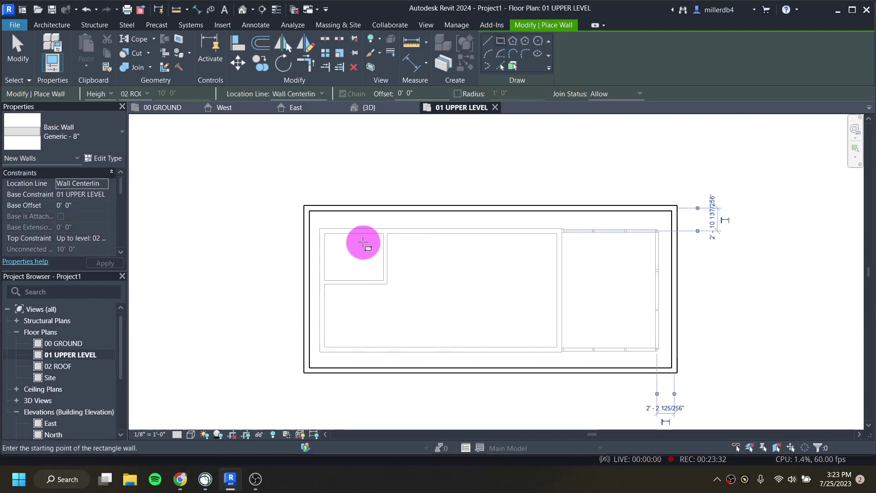
{"action": "key", "text": "Escape"}
{"action": "key", "text": "Escape"}
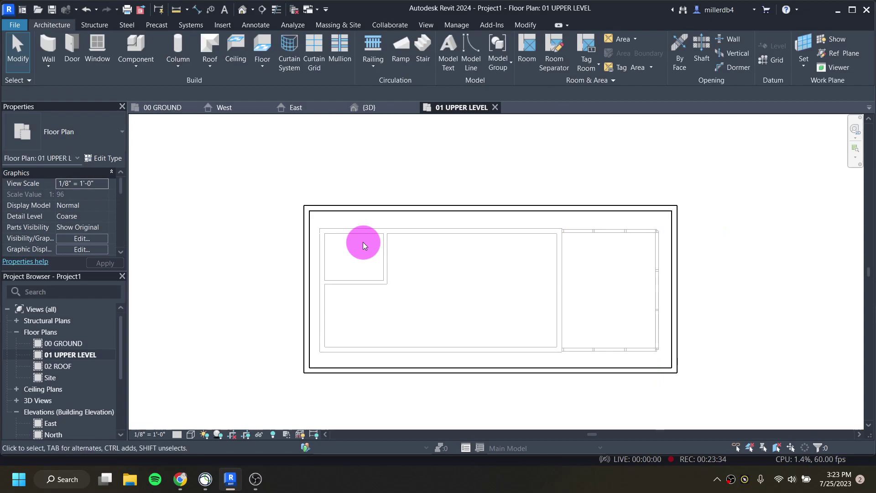
Step: Set the left and top walls each 3' out from the plan using their temporary dimensions
{"action": "left_click", "coordinate": [304, 263]}
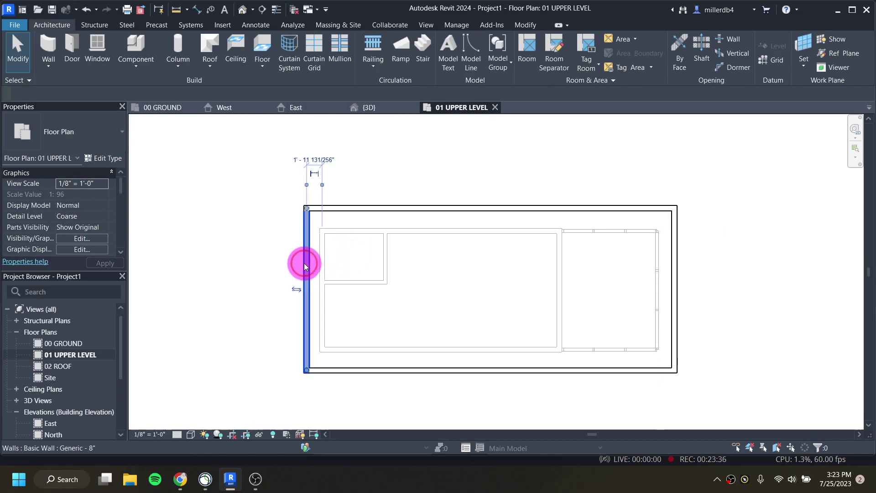
{"action": "left_click", "coordinate": [312, 156]}
{"action": "type", "text": "2"}
{"action": "key", "text": "Return"}
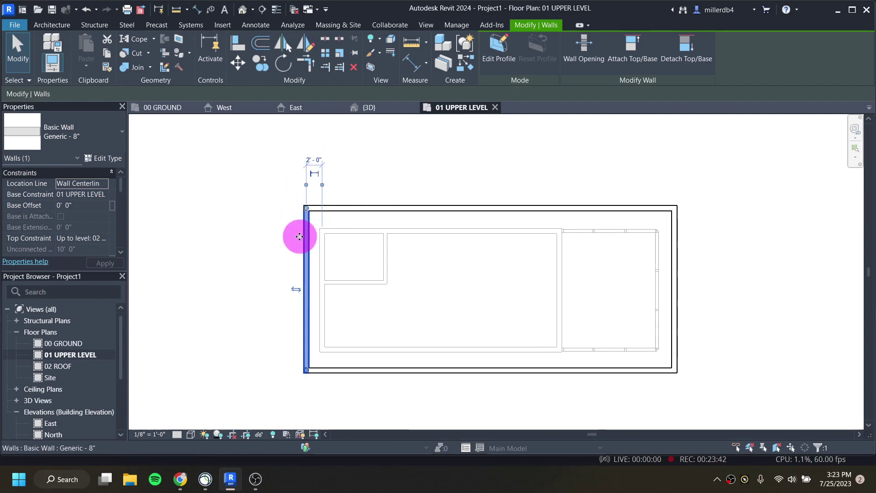
{"action": "left_click", "coordinate": [316, 162]}
{"action": "type", "text": "3"}
{"action": "key", "text": "Return"}
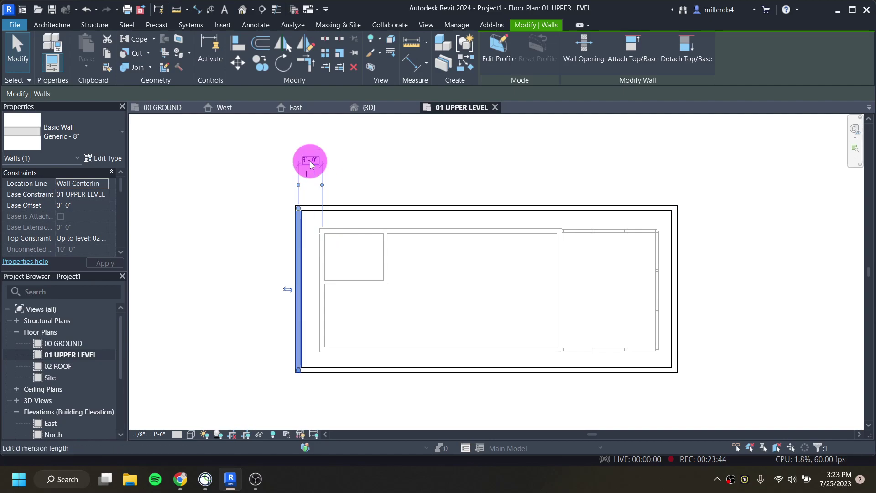
{"action": "left_click", "coordinate": [352, 207]}
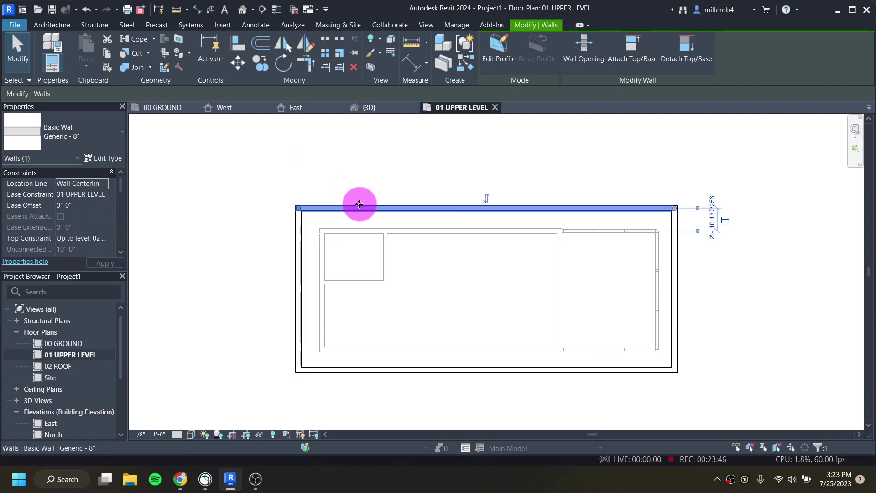
{"action": "left_click", "coordinate": [712, 217]}
{"action": "type", "text": "3"}
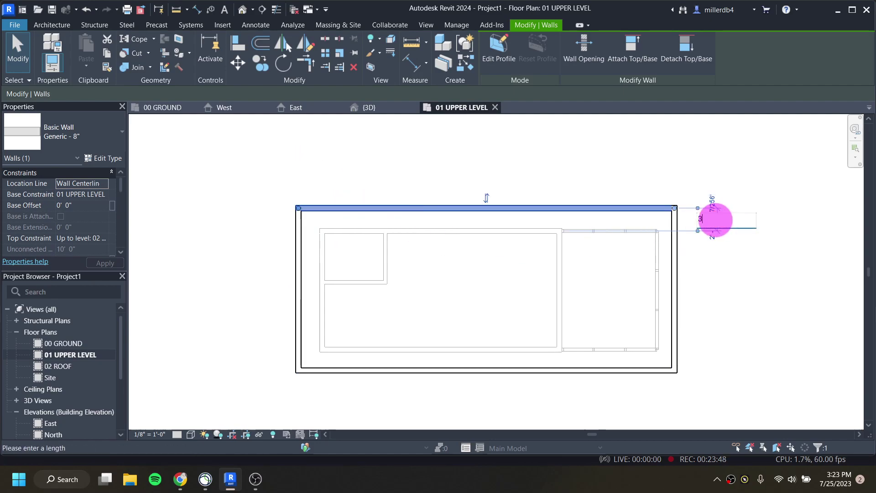
{"action": "key", "text": "Return"}
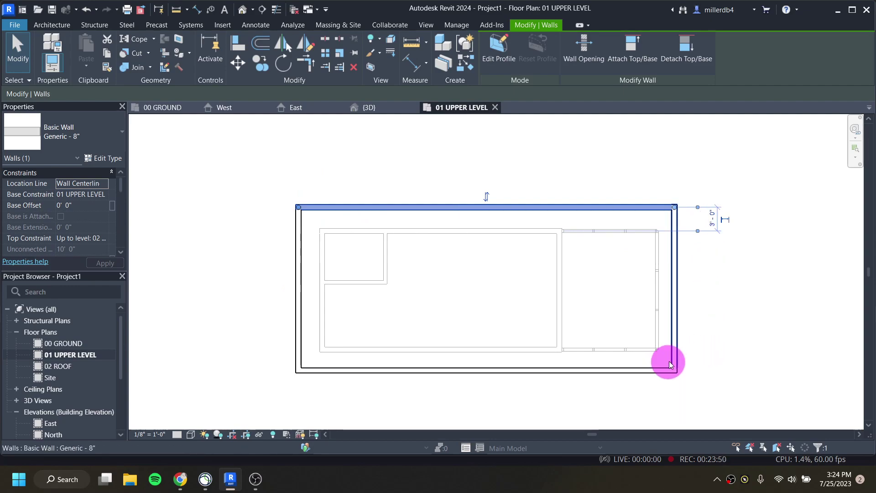
Step: Push the right wall out to 3' and the bottom wall to 2'-6", then deselect
{"action": "left_click", "coordinate": [675, 284]}
{"action": "left_click", "coordinate": [665, 408]}
{"action": "type", "text": "3"}
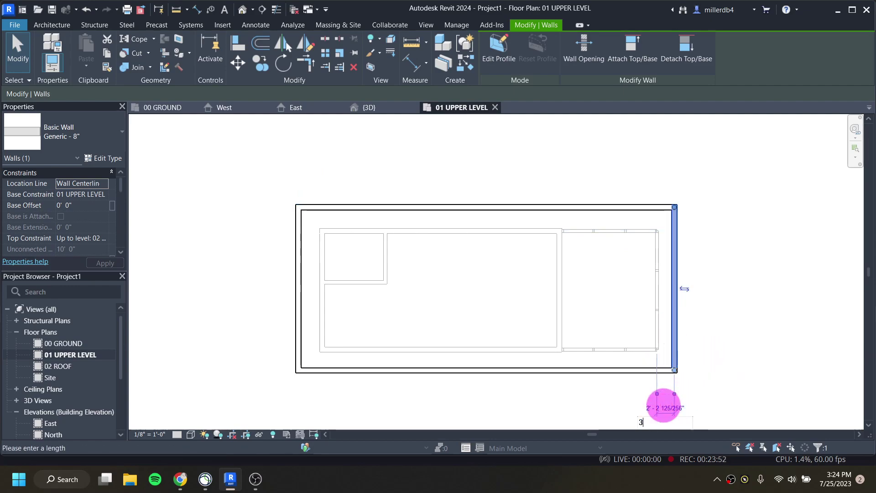
{"action": "key", "text": "Return"}
{"action": "left_click", "coordinate": [579, 369]}
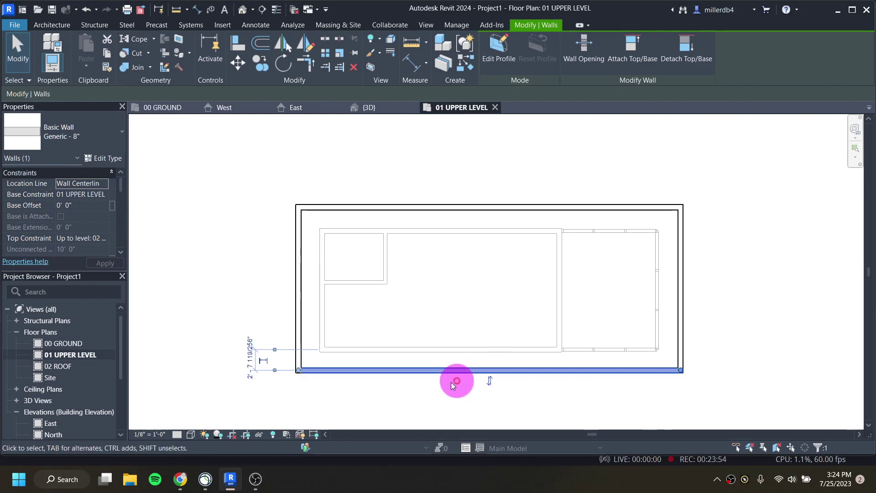
{"action": "left_click", "coordinate": [248, 361]}
{"action": "type", "text": "2 6"}
{"action": "key", "text": "Return"}
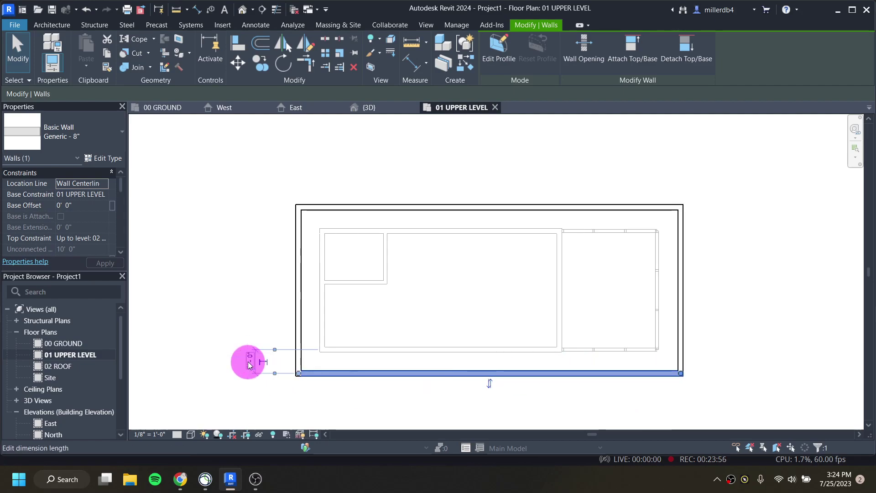
{"action": "left_click", "coordinate": [239, 335]}
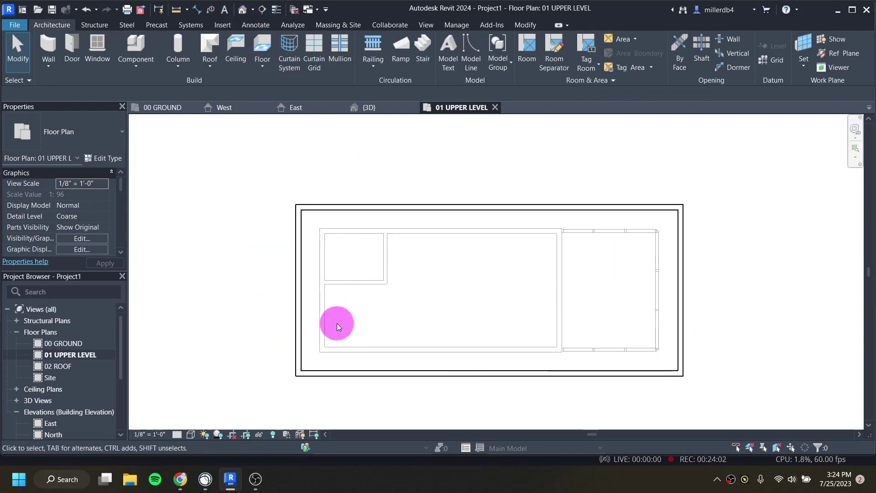
Step: In the default 3D view, orbit to the overhanging upper-level end wall and select it
{"action": "left_click", "coordinate": [242, 10]}
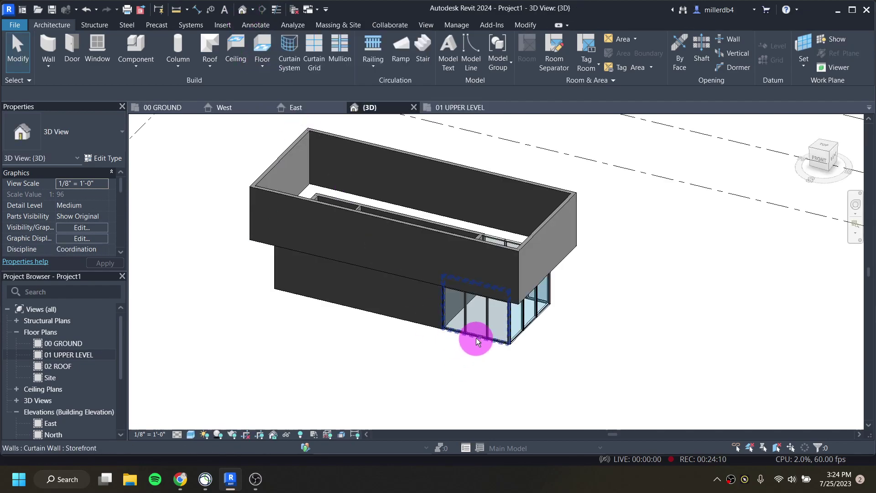
{"action": "middle_click_drag", "start_coordinate": [510, 322], "coordinate": [475, 332], "text": "shift"}
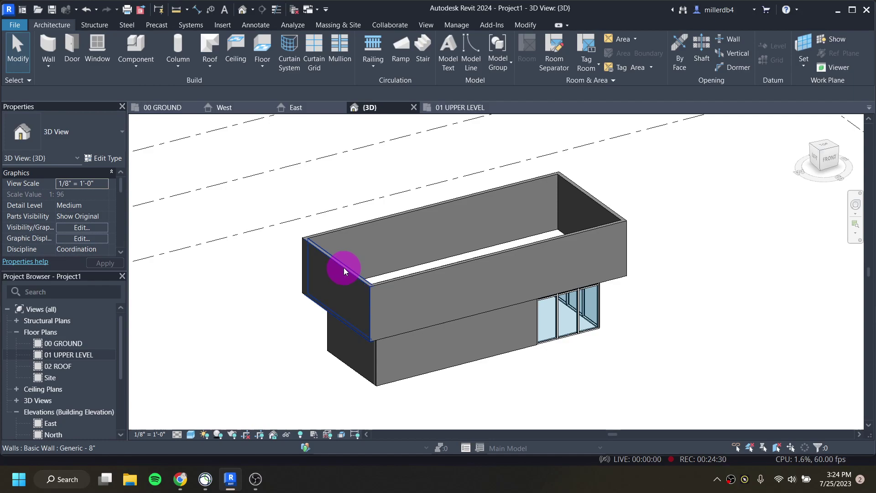
{"action": "left_click", "coordinate": [343, 267]}
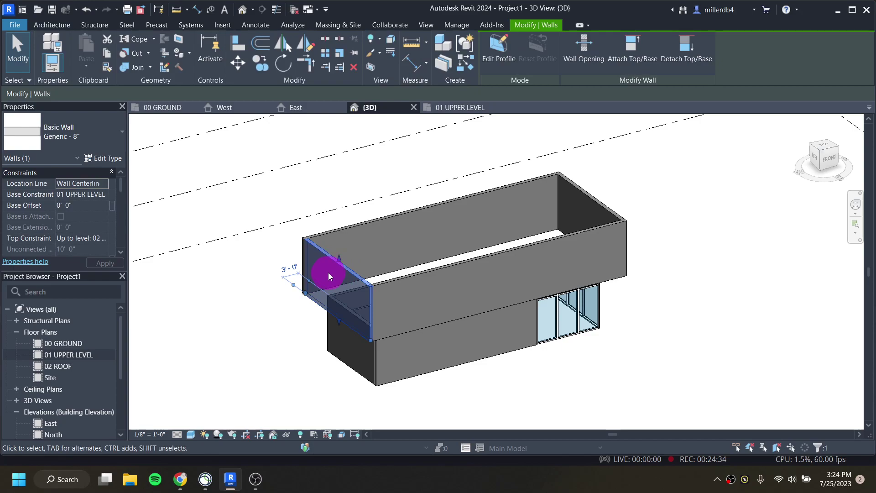
Step: Change the selected upper end wall to the Curtain Wall Storefront type
{"action": "left_click", "coordinate": [91, 131]}
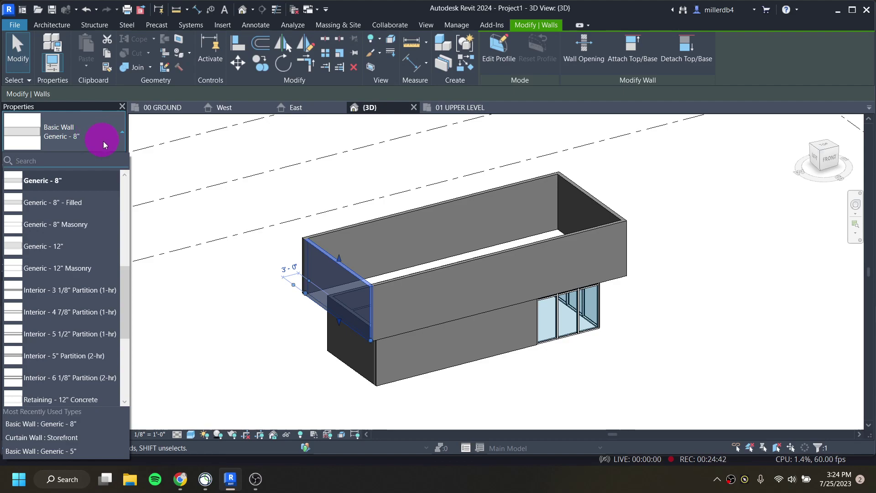
{"action": "scroll", "coordinate": [65, 313], "scroll_direction": "down", "scroll_amount": 3}
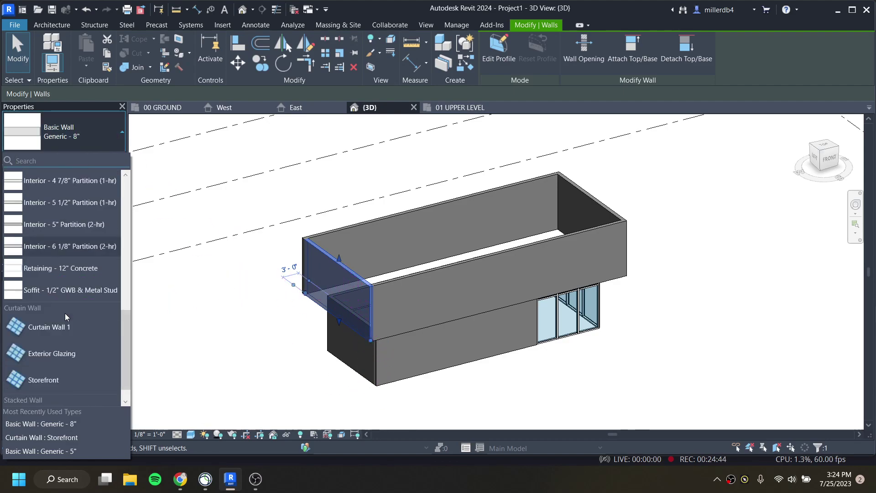
{"action": "left_click", "coordinate": [67, 358]}
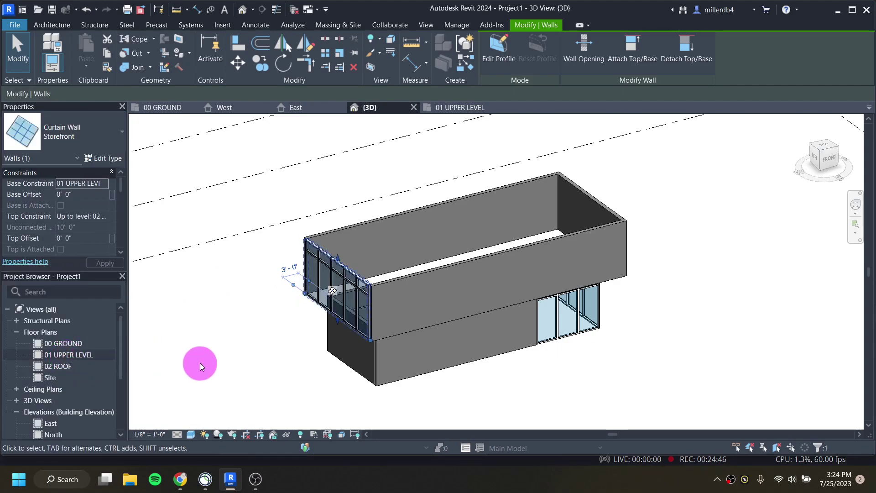
{"action": "left_click", "coordinate": [213, 364]}
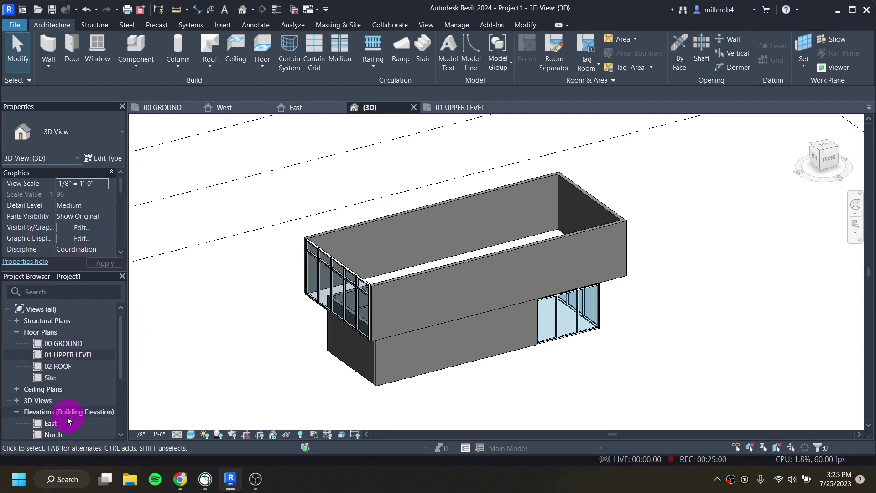
Step: View the East and then North elevations, zooming in on the cantilevered upper box
{"action": "double_click", "coordinate": [54, 423]}
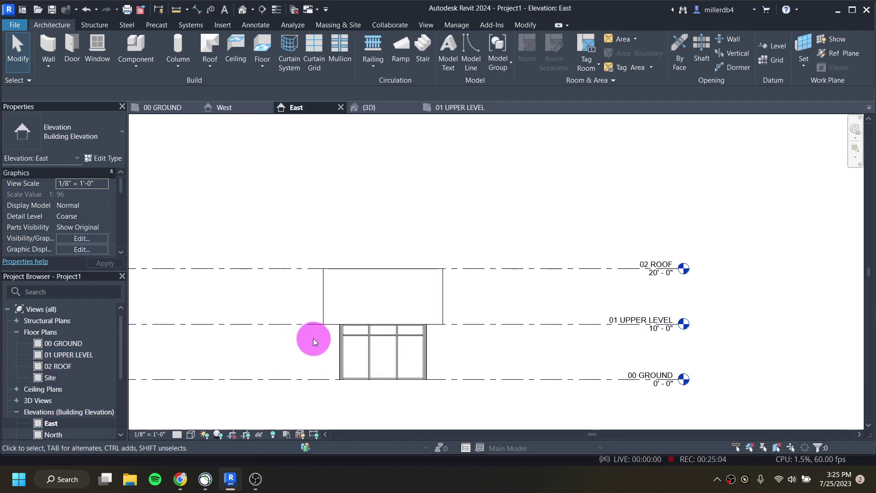
{"action": "double_click", "coordinate": [57, 434]}
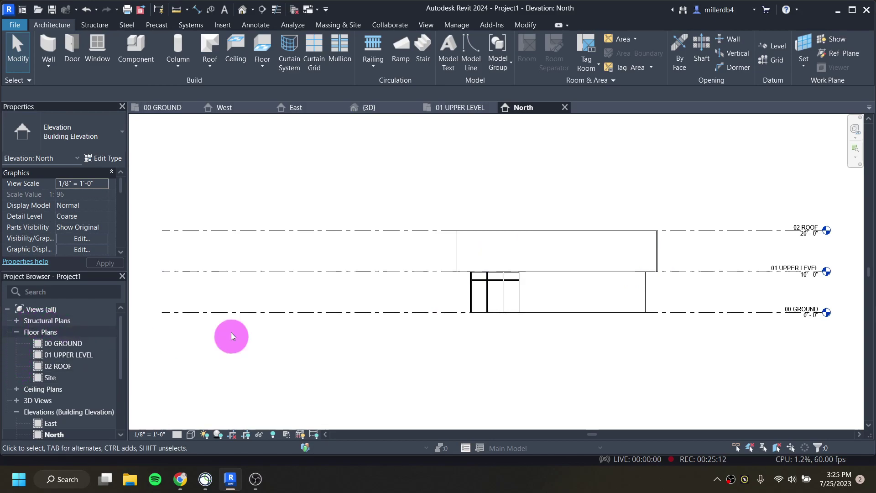
{"action": "scroll", "coordinate": [702, 248], "scroll_direction": "up", "scroll_amount": 2}
{"action": "scroll", "coordinate": [657, 252], "scroll_direction": "up", "scroll_amount": 5}
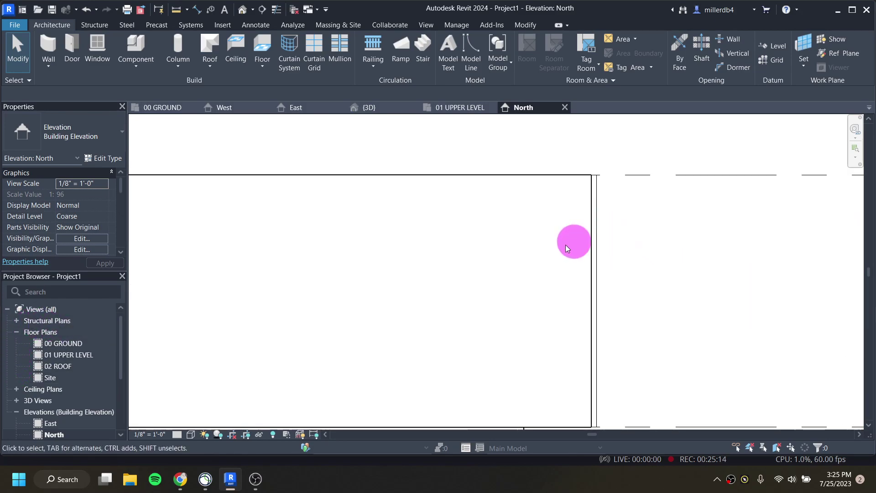
{"action": "scroll", "coordinate": [426, 307], "scroll_direction": "down", "scroll_amount": 5}
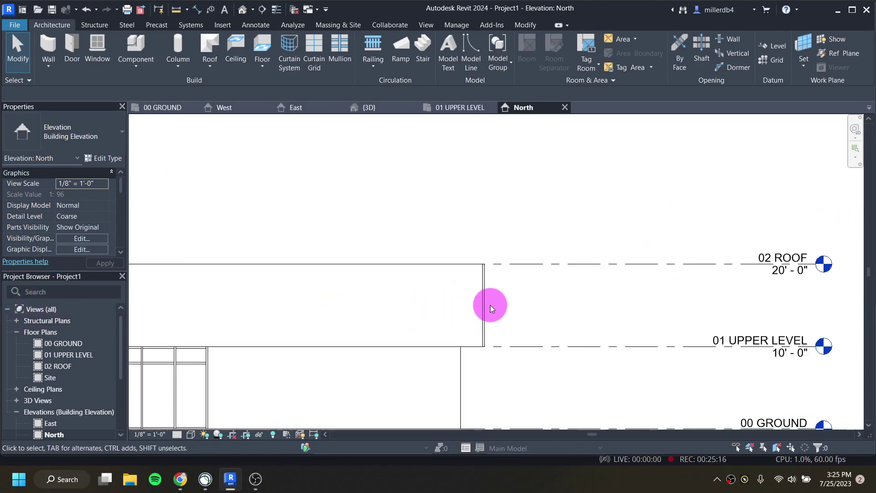
{"action": "scroll", "coordinate": [393, 337], "scroll_direction": "up", "scroll_amount": 2}
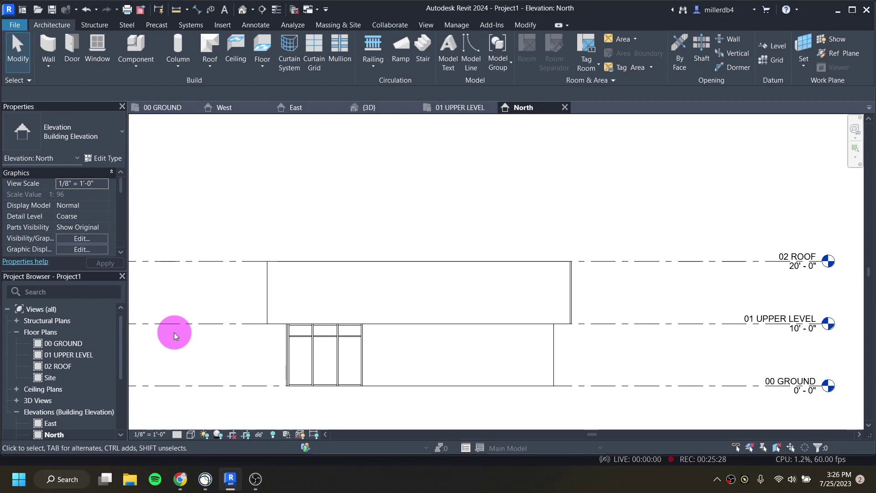
Step: Switch to the 00 GROUND floor plan and centre the walls and sunroom in view
{"action": "double_click", "coordinate": [66, 344]}
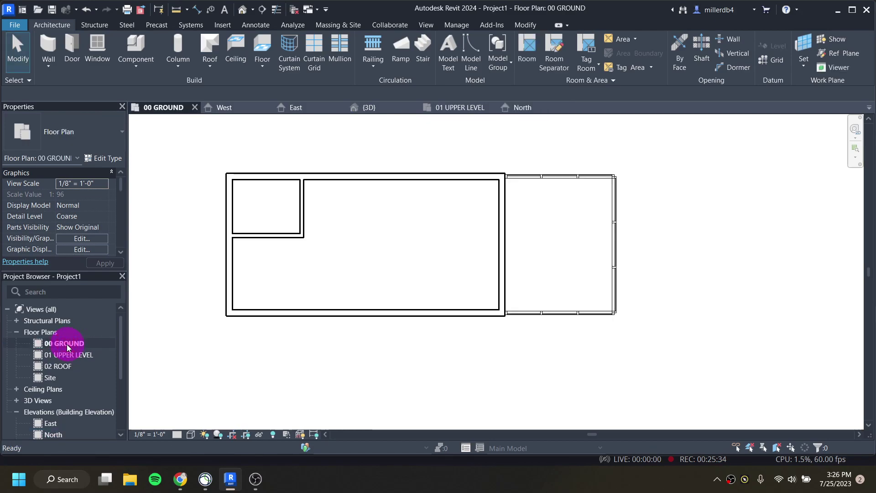
{"action": "middle_click_drag", "start_coordinate": [250, 287], "coordinate": [283, 304]}
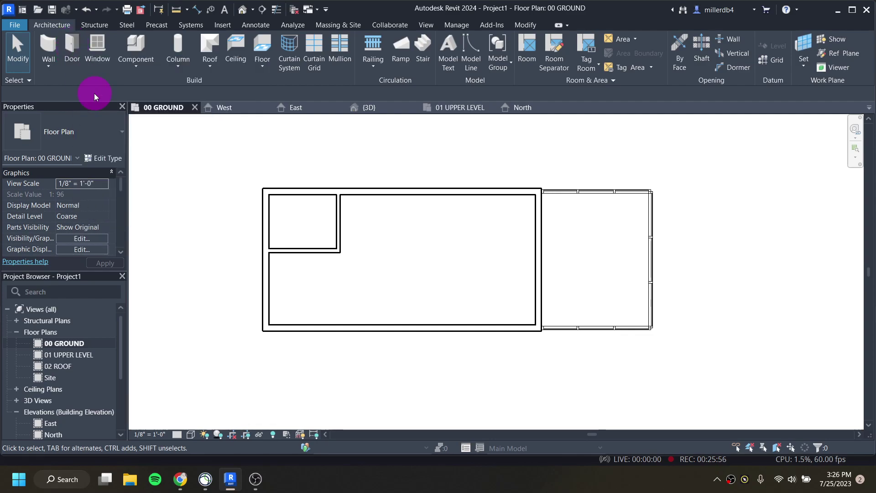
Step: Start the Door tool (DR) with the Single-Flush 36" x 84" size, then load another door family
{"action": "key", "text": "d"}
{"action": "key", "text": "r"}
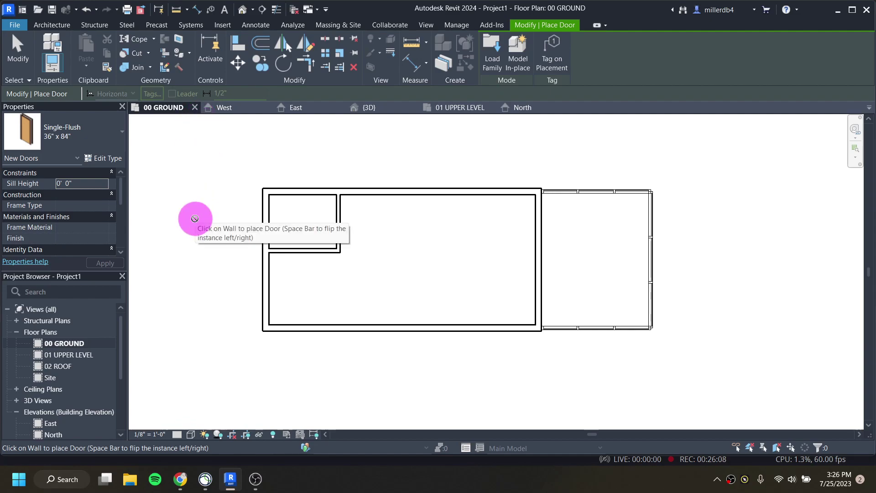
{"action": "left_click", "coordinate": [105, 134]}
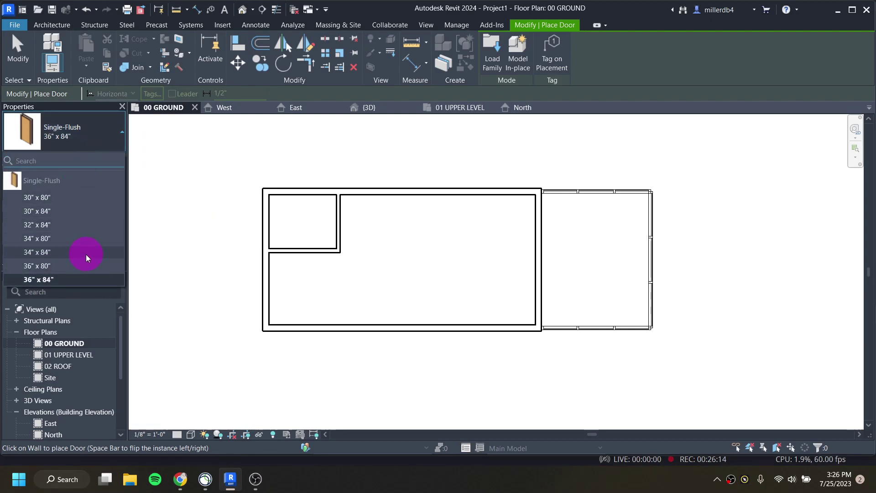
{"action": "mouse_move", "coordinate": [41, 201]}
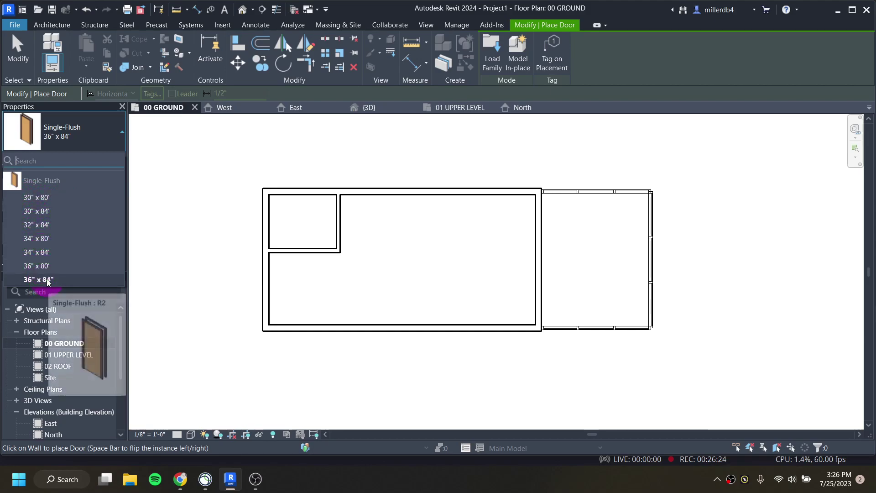
{"action": "left_click", "coordinate": [106, 141]}
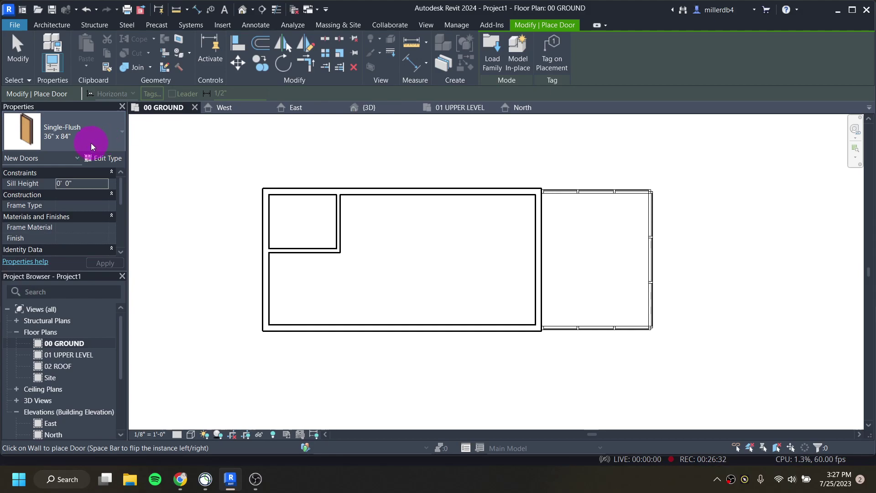
{"action": "left_click", "coordinate": [492, 49]}
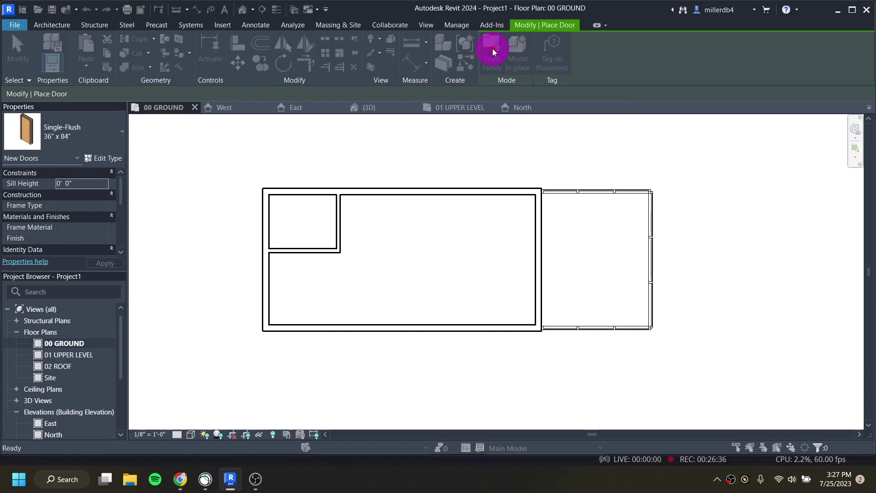
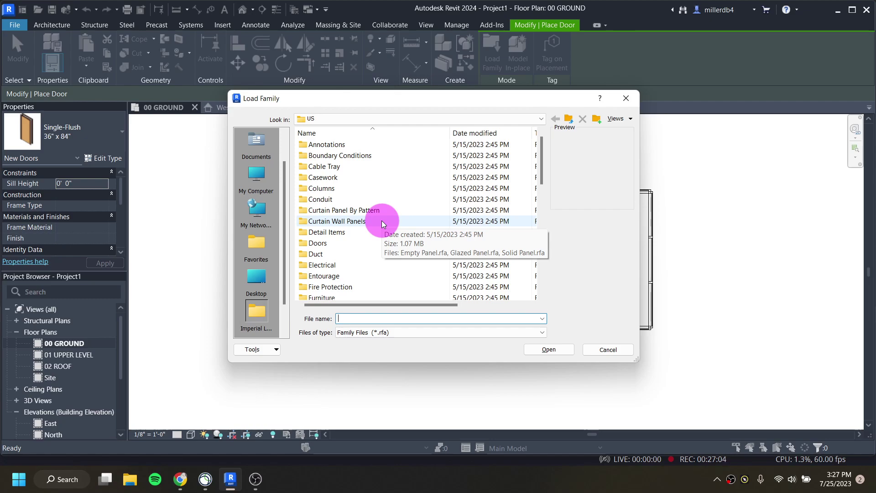
Step: Browse the Doors library, previewing the curtain-wall, double, sliding and overhead door families
{"action": "double_click", "coordinate": [324, 244]}
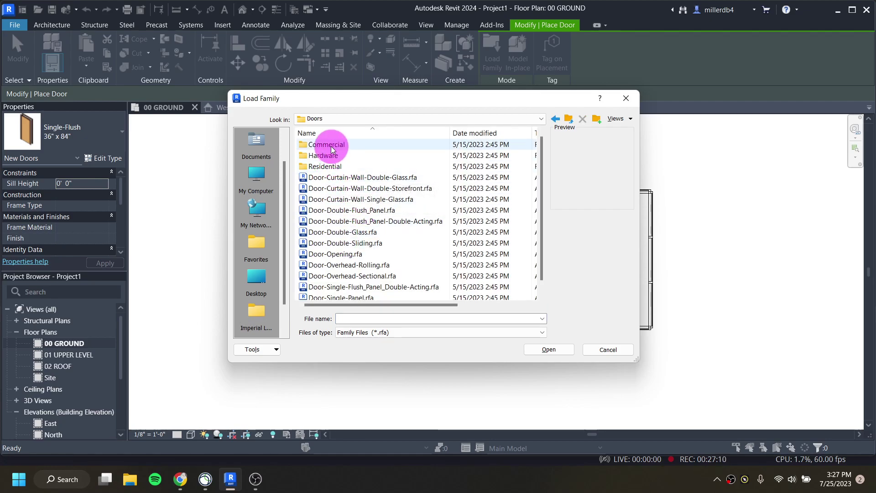
{"action": "left_click", "coordinate": [351, 178]}
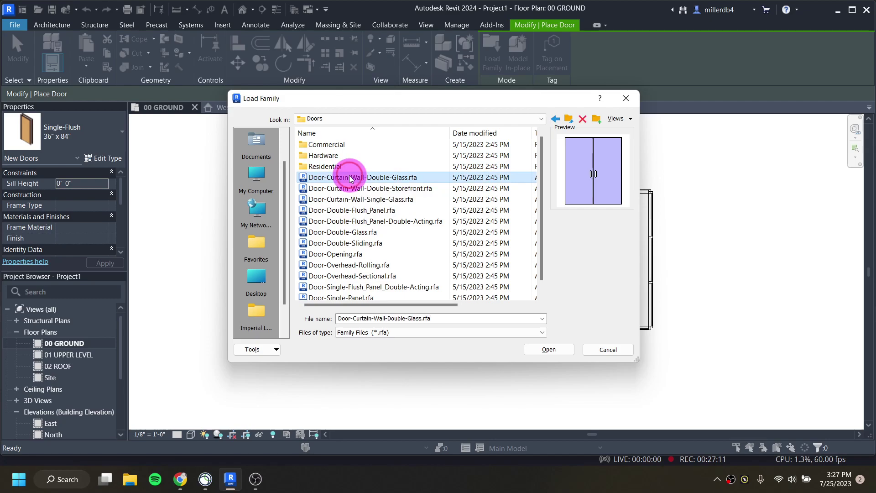
{"action": "left_click", "coordinate": [391, 188]}
{"action": "left_click", "coordinate": [392, 199]}
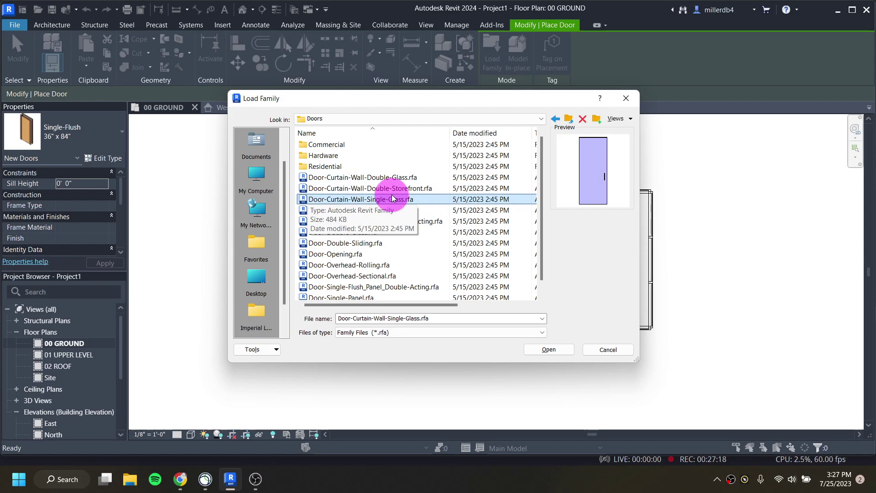
{"action": "left_click", "coordinate": [351, 211]}
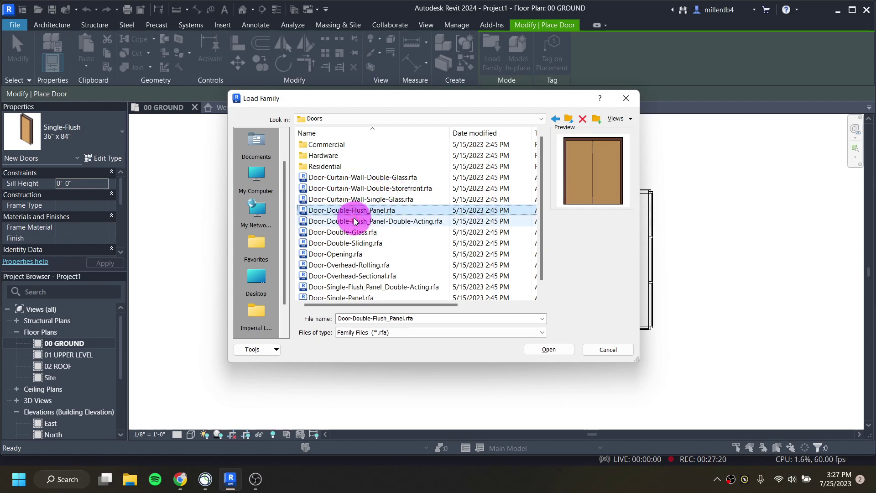
{"action": "left_click", "coordinate": [354, 221]}
{"action": "left_click", "coordinate": [356, 232]}
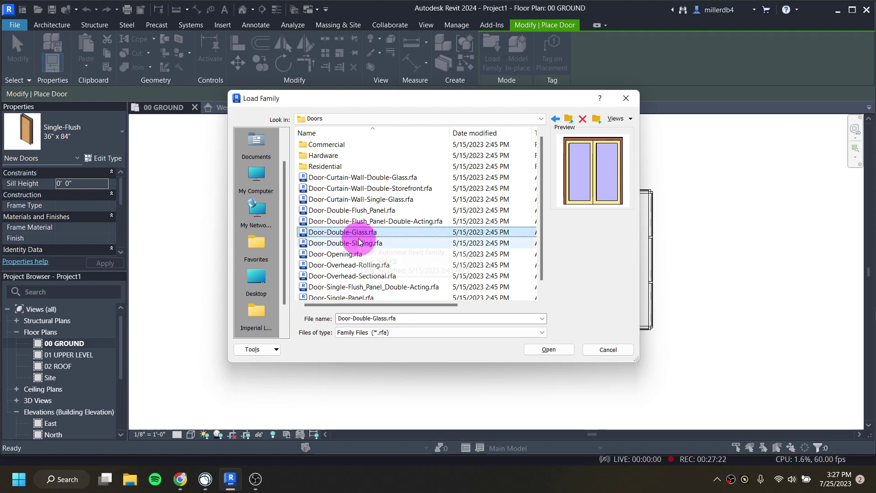
{"action": "left_click", "coordinate": [354, 242]}
{"action": "left_click", "coordinate": [329, 232]}
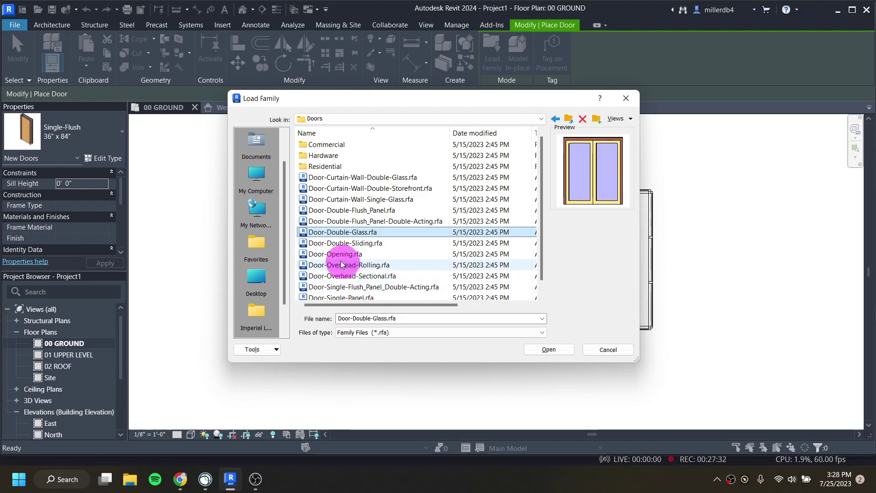
{"action": "scroll", "coordinate": [329, 240], "scroll_direction": "down", "scroll_amount": 1}
{"action": "left_click", "coordinate": [332, 232]}
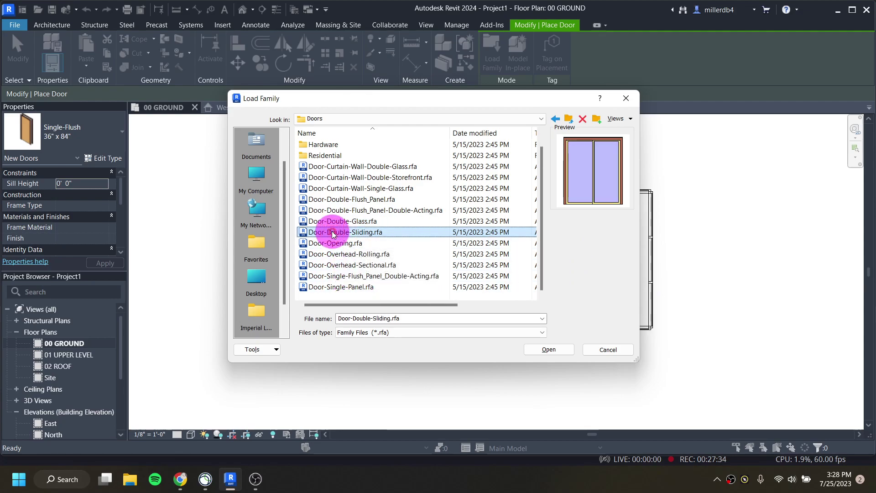
{"action": "key", "text": "Down"}
{"action": "key", "text": "Down"}
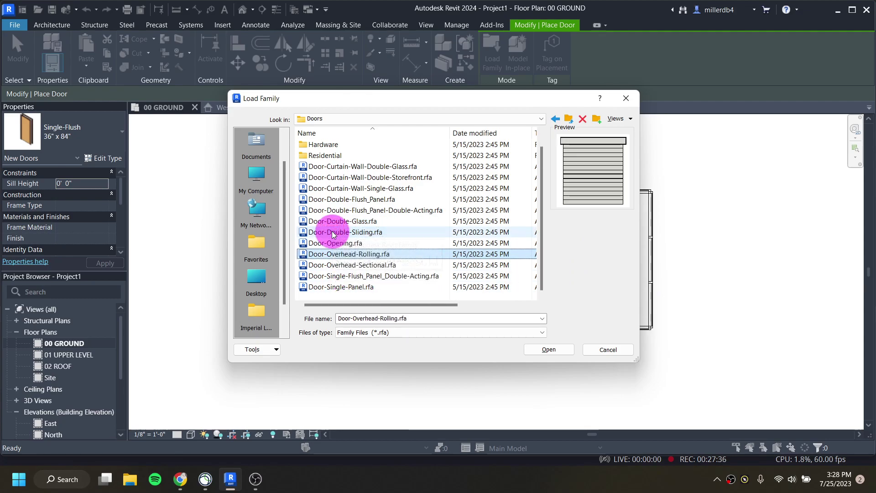
{"action": "key", "text": "Down"}
{"action": "key", "text": "Down"}
{"action": "key", "text": "Down"}
{"action": "key", "text": "Up"}
{"action": "key", "text": "Up"}
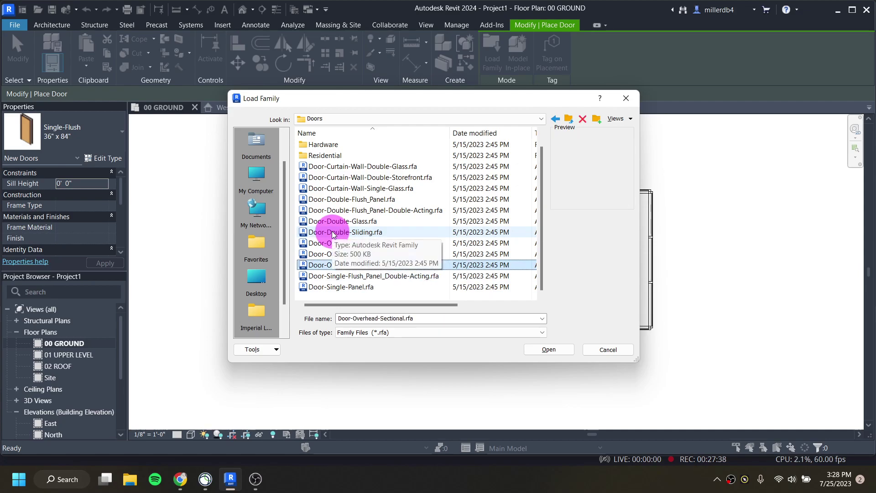
{"action": "key", "text": "Up"}
{"action": "key", "text": "Up"}
{"action": "key", "text": "Up"}
{"action": "key", "text": "Up"}
{"action": "key", "text": "Up"}
{"action": "key", "text": "Up"}
{"action": "key", "text": "Up"}
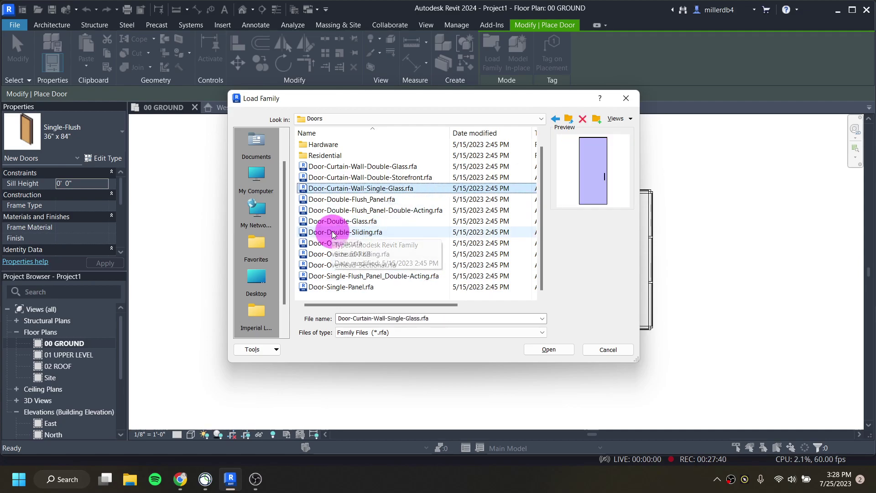
{"action": "key", "text": "Up"}
{"action": "key", "text": "Up"}
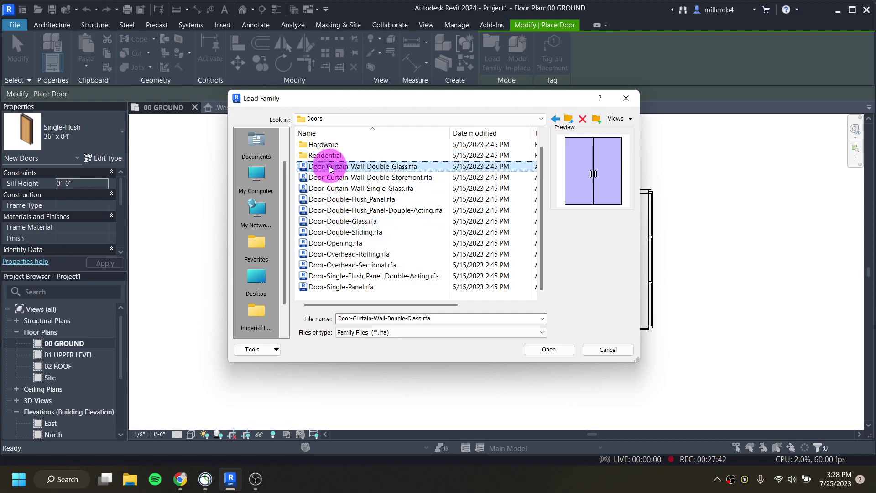
{"action": "scroll", "coordinate": [329, 168], "scroll_direction": "up", "scroll_amount": 1}
Step: In the Residential door folder, select Door-Interior-Single-Full Glass-Wood
{"action": "double_click", "coordinate": [328, 167]}
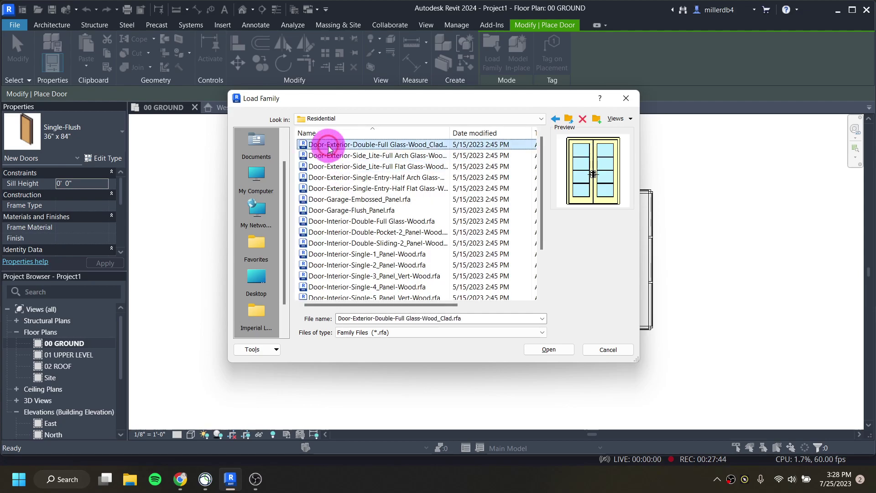
{"action": "key", "text": "Down"}
{"action": "key", "text": "Down"}
{"action": "key", "text": "Down"}
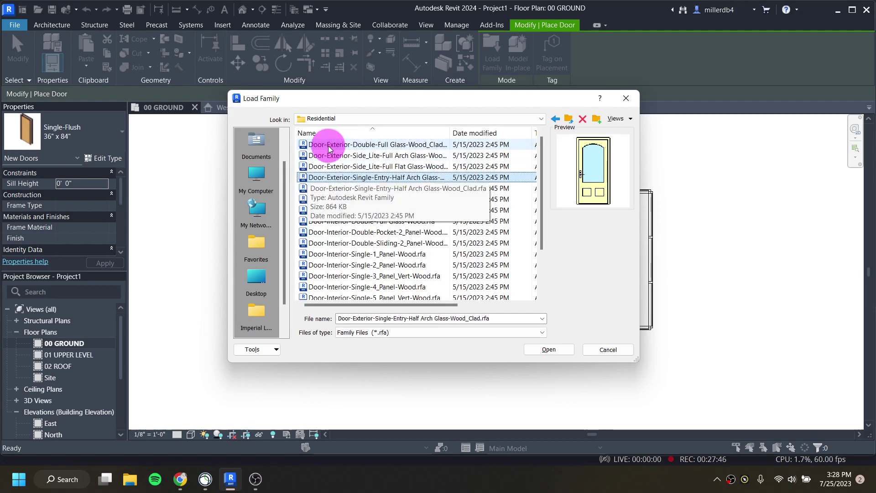
{"action": "key", "text": "Down"}
{"action": "key", "text": "Down"}
{"action": "key", "text": "Down"}
{"action": "key", "text": "Down"}
{"action": "key", "text": "Down"}
{"action": "key", "text": "Down"}
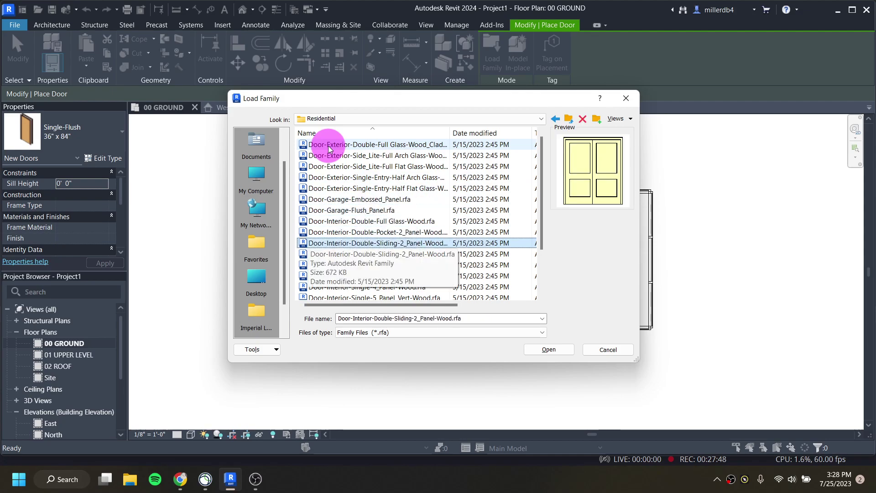
{"action": "key", "text": "Down"}
{"action": "key", "text": "Down"}
{"action": "key", "text": "Down"}
{"action": "key", "text": "Down"}
{"action": "key", "text": "Down"}
{"action": "key", "text": "Down"}
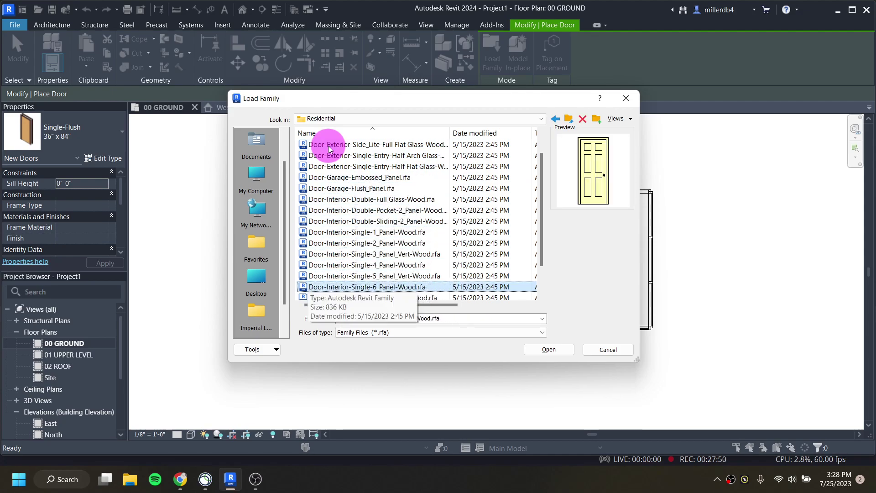
{"action": "key", "text": "Down"}
{"action": "key", "text": "Down"}
{"action": "key", "text": "Down"}
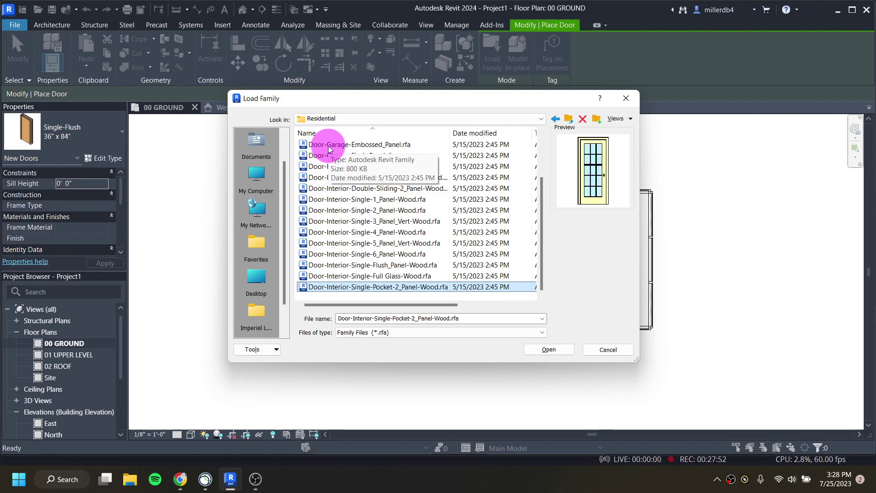
{"action": "key", "text": "Up"}
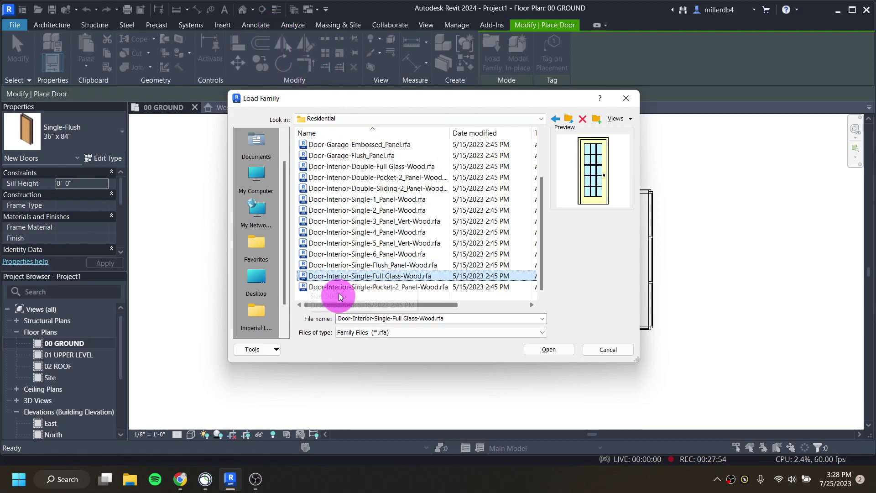
Step: Load the full-glass interior door family with its 36" x 80" type
{"action": "left_click", "coordinate": [542, 350]}
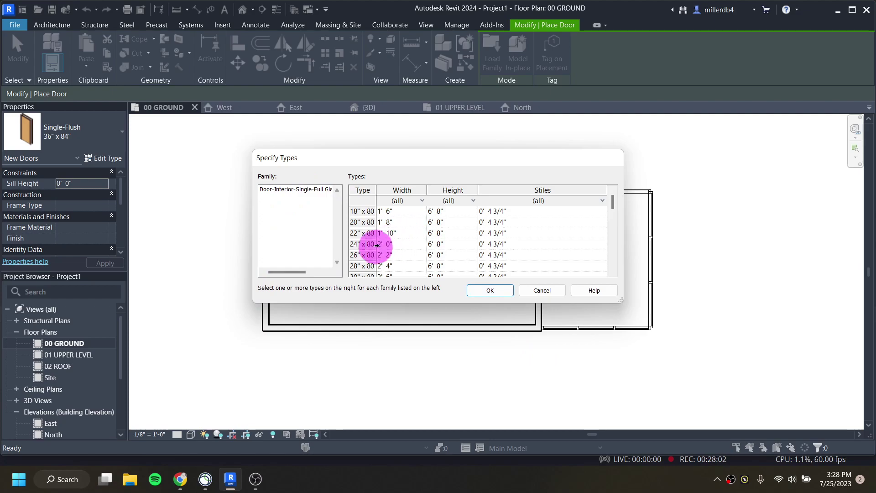
{"action": "left_click_drag", "start_coordinate": [371, 245], "coordinate": [365, 256]}
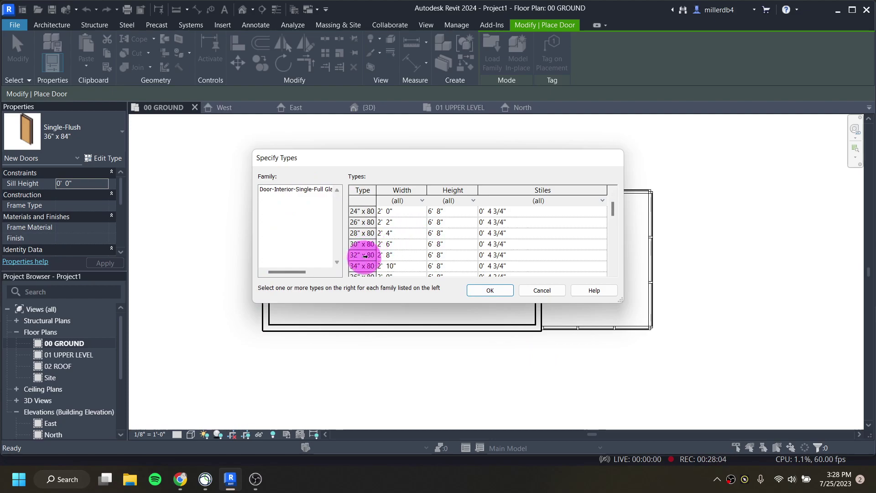
{"action": "left_click", "coordinate": [361, 244]}
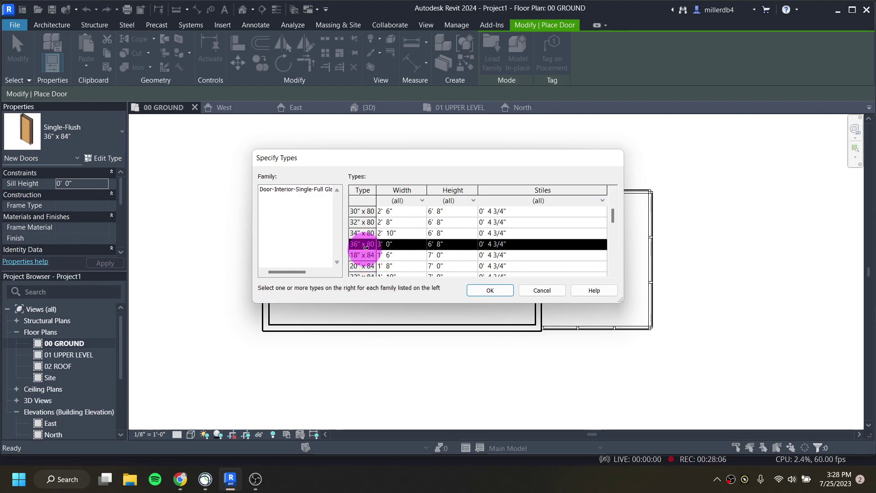
{"action": "mouse_move", "coordinate": [360, 245]}
{"action": "left_mouse_down"}
{"action": "mouse_move", "coordinate": [391, 244]}
{"action": "mouse_move", "coordinate": [354, 246]}
{"action": "left_mouse_up"}
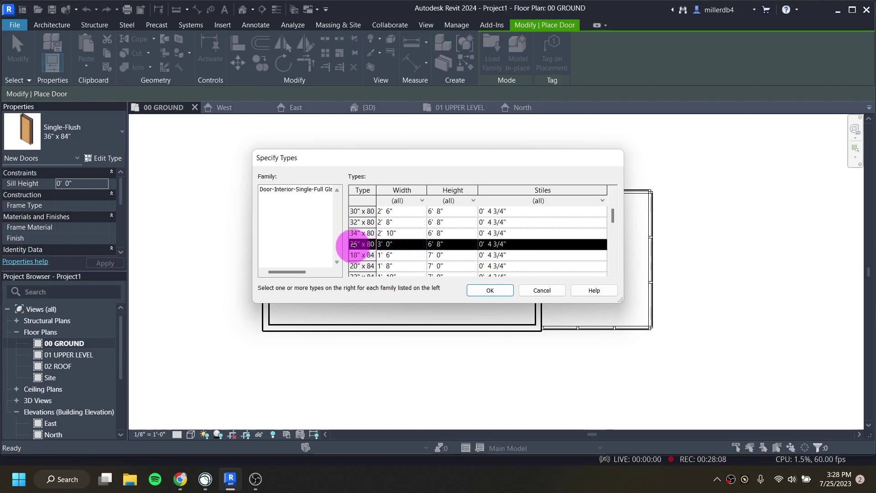
{"action": "left_click_drag", "start_coordinate": [423, 248], "coordinate": [437, 247]}
{"action": "left_click", "coordinate": [491, 288]}
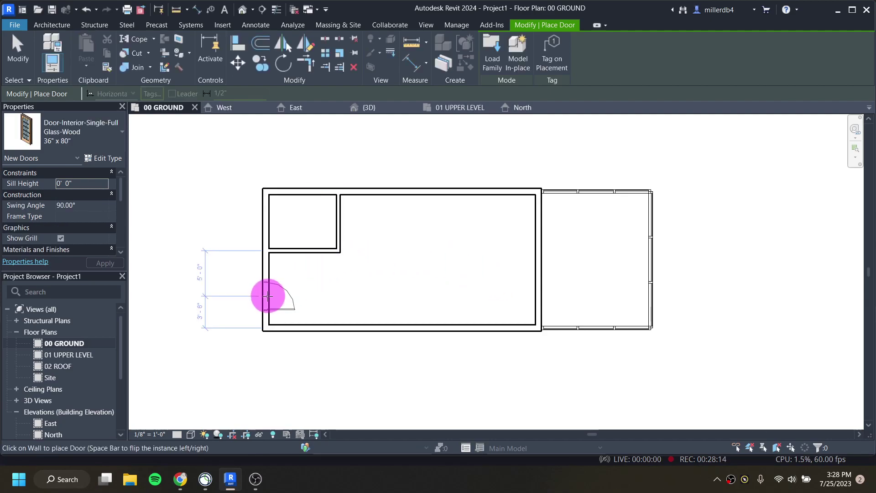
Step: Place the door in the left exterior wall and flip it to swing inward
{"action": "scroll", "coordinate": [268, 296], "scroll_direction": "up", "scroll_amount": 2}
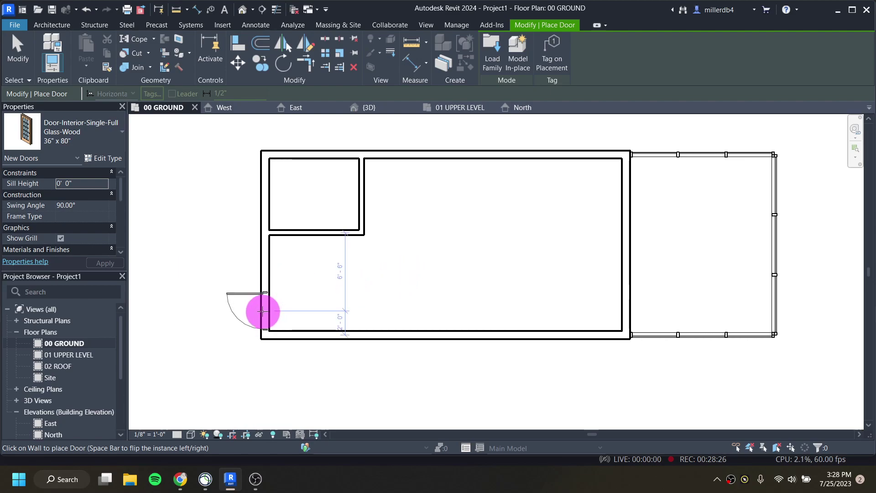
{"action": "scroll", "coordinate": [264, 306], "scroll_direction": "up", "scroll_amount": 4}
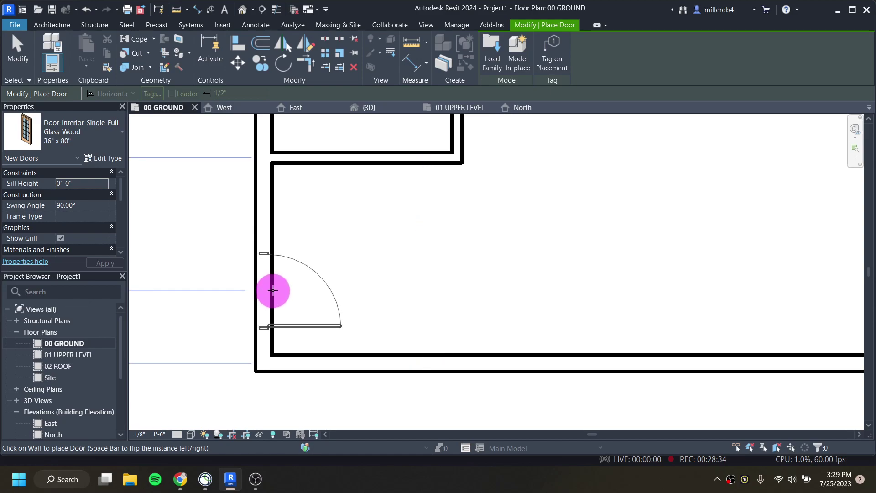
{"action": "key", "text": "space"}
{"action": "key", "text": "space"}
{"action": "key", "text": "space"}
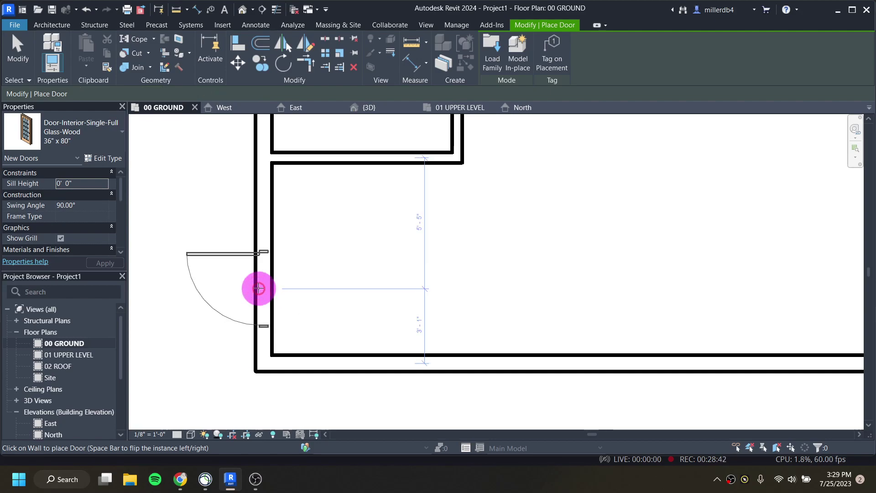
{"action": "left_click", "coordinate": [258, 288]}
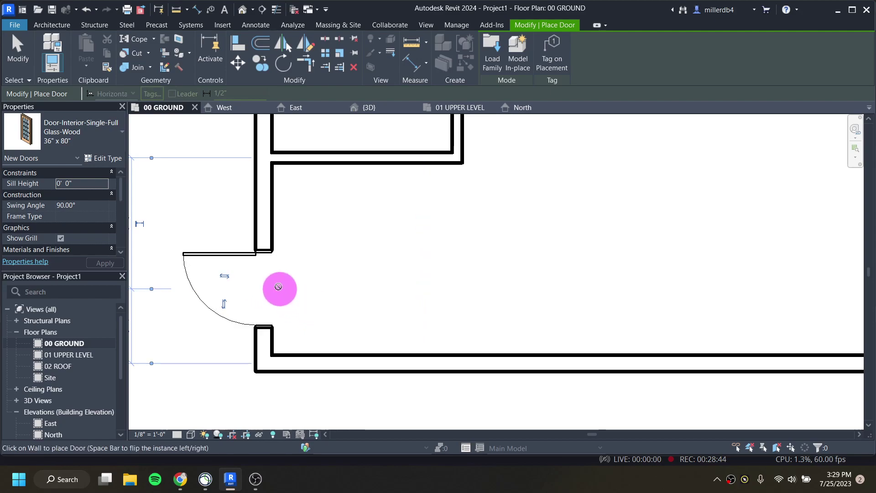
{"action": "left_click", "coordinate": [224, 275]}
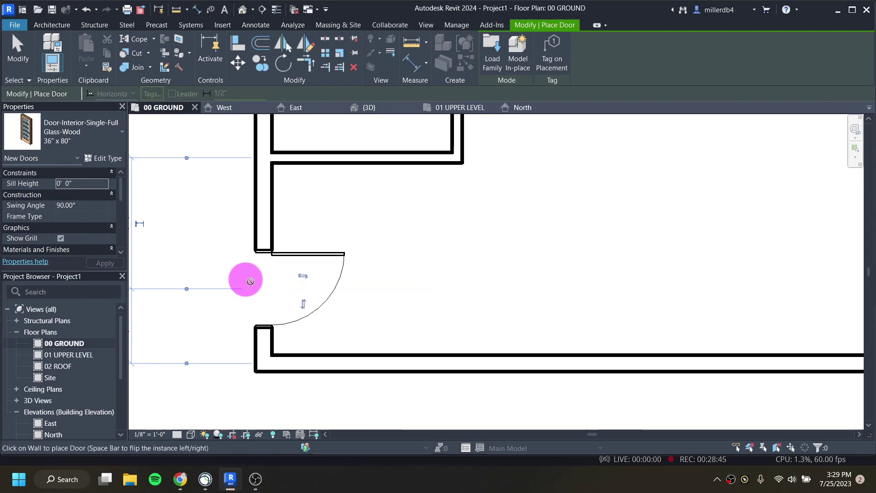
{"action": "left_click", "coordinate": [303, 304]}
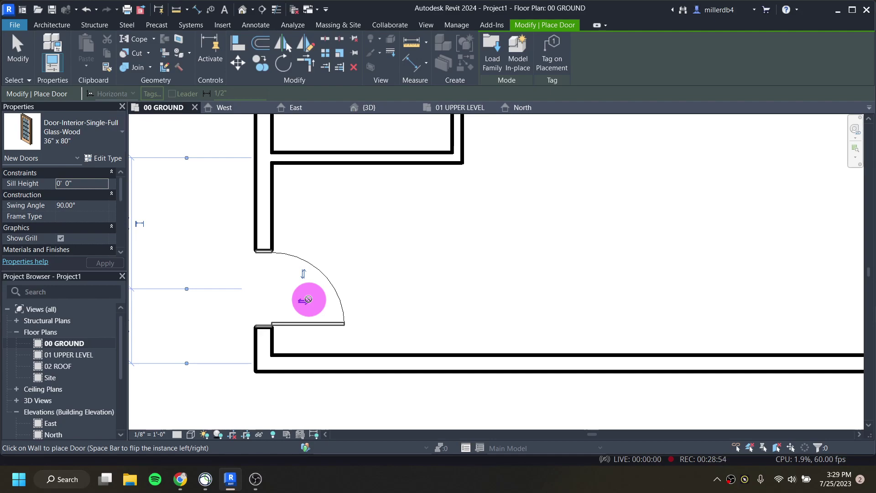
{"action": "scroll", "coordinate": [377, 297], "scroll_direction": "down", "scroll_amount": 4}
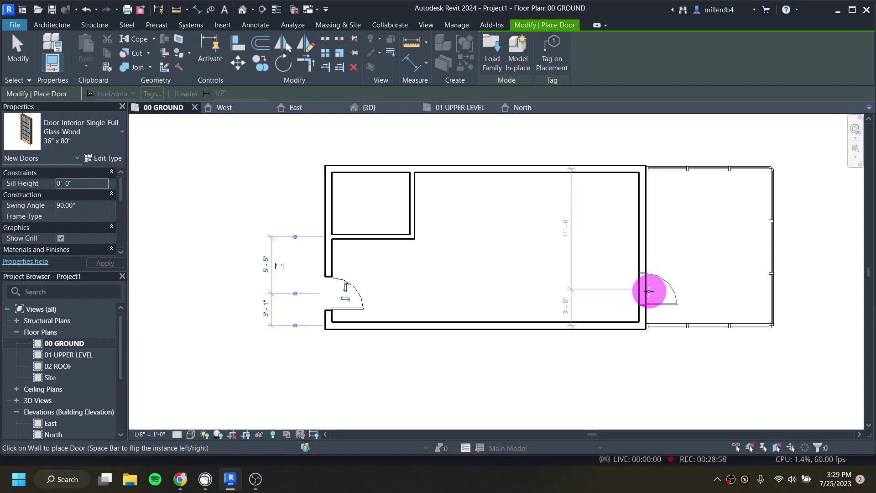
Step: From the Doors library, load Door-Double-Glass.rfa and choose its 72" x 80" type
{"action": "left_click", "coordinate": [496, 51]}
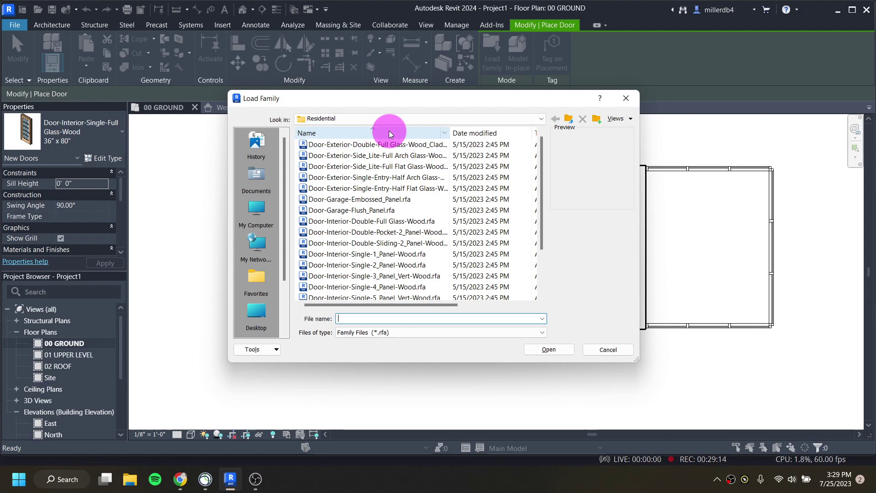
{"action": "left_click", "coordinate": [373, 117]}
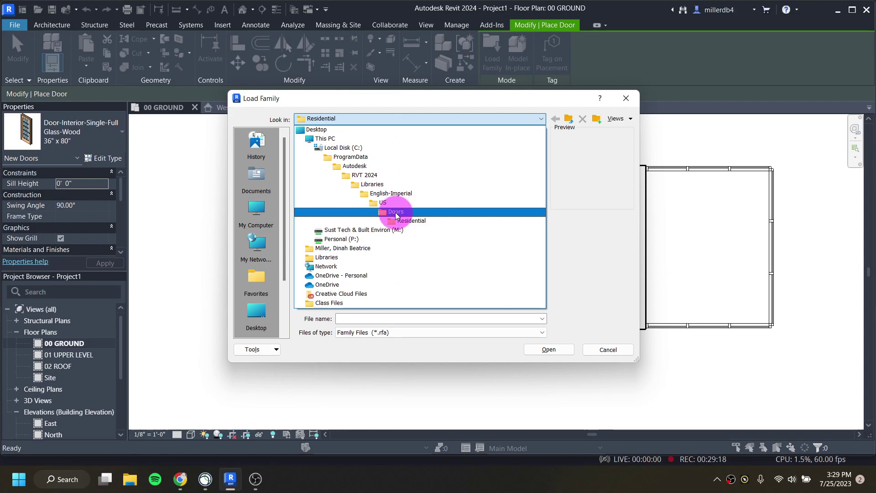
{"action": "left_click", "coordinate": [395, 213]}
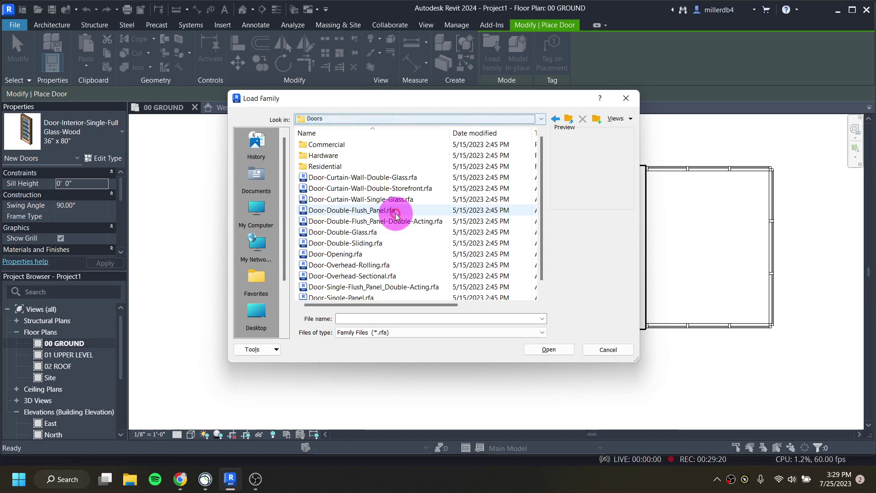
{"action": "left_click", "coordinate": [367, 234]}
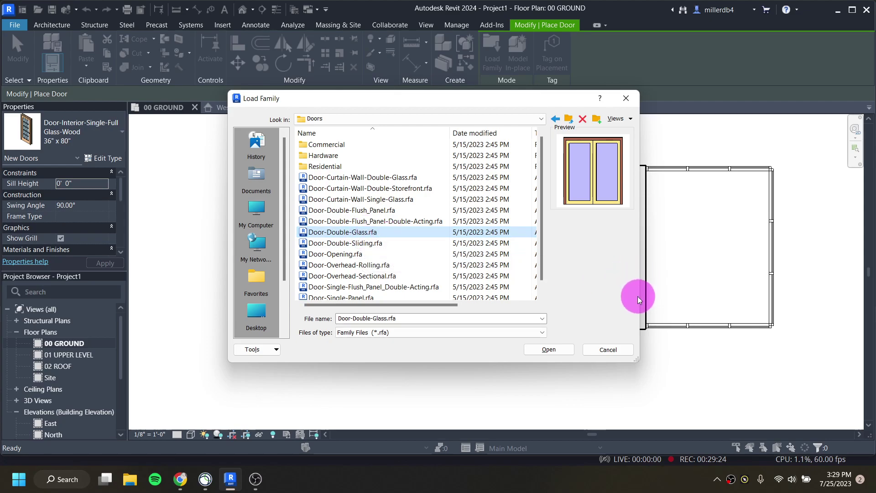
{"action": "double_click", "coordinate": [426, 232]}
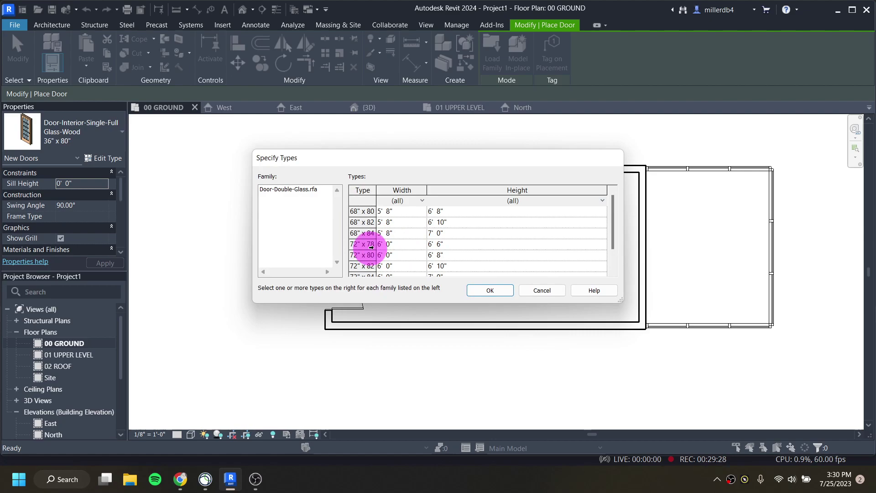
{"action": "left_click", "coordinate": [365, 254]}
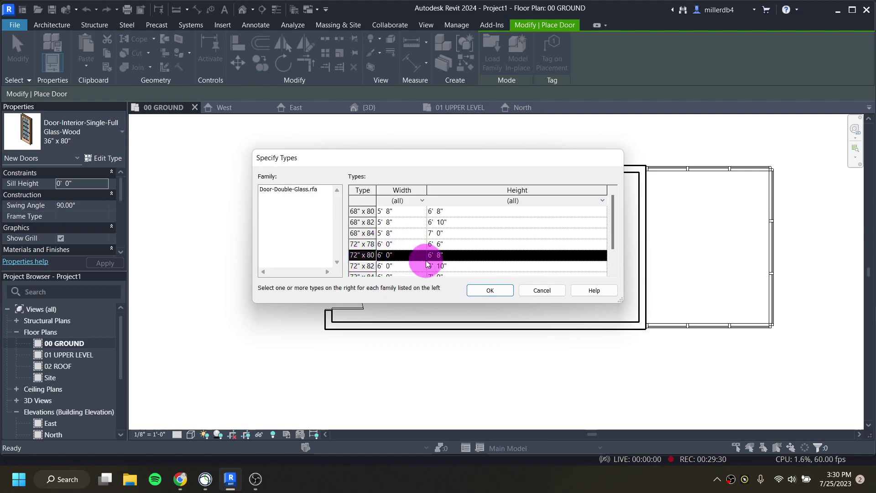
Step: Place the 72" x 80" double-glass door in the right wall, 6' 0" from the bottom wall
{"action": "left_click", "coordinate": [489, 291]}
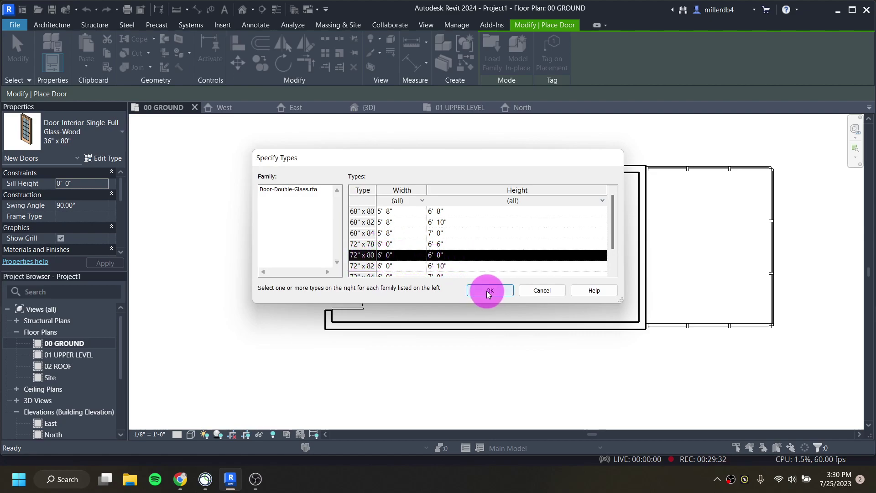
{"action": "left_click", "coordinate": [643, 281]}
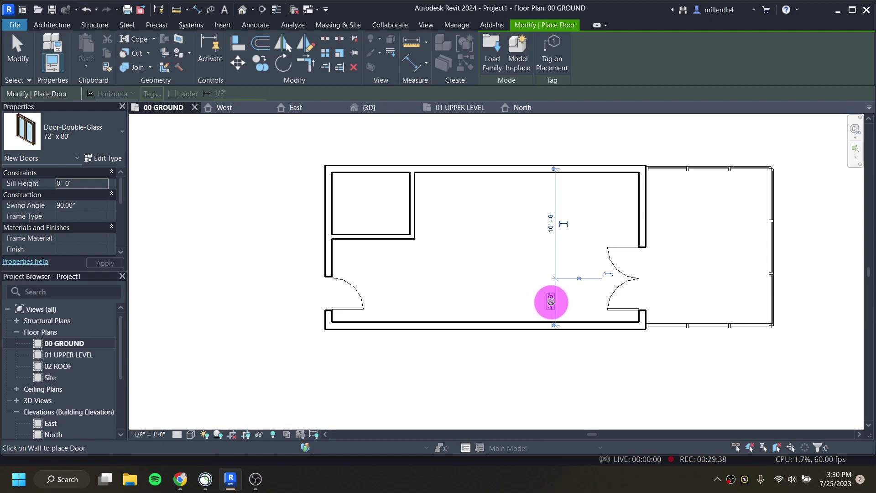
{"action": "left_click", "coordinate": [552, 299]}
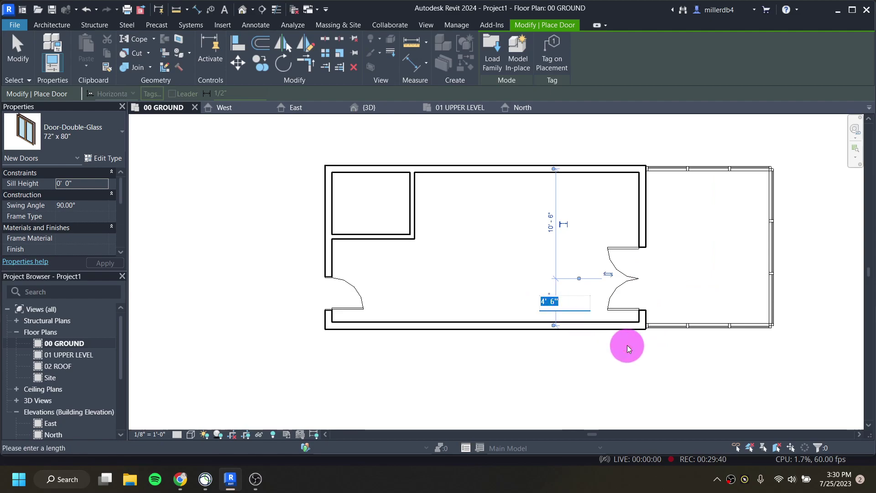
{"action": "key", "text": "Return"}
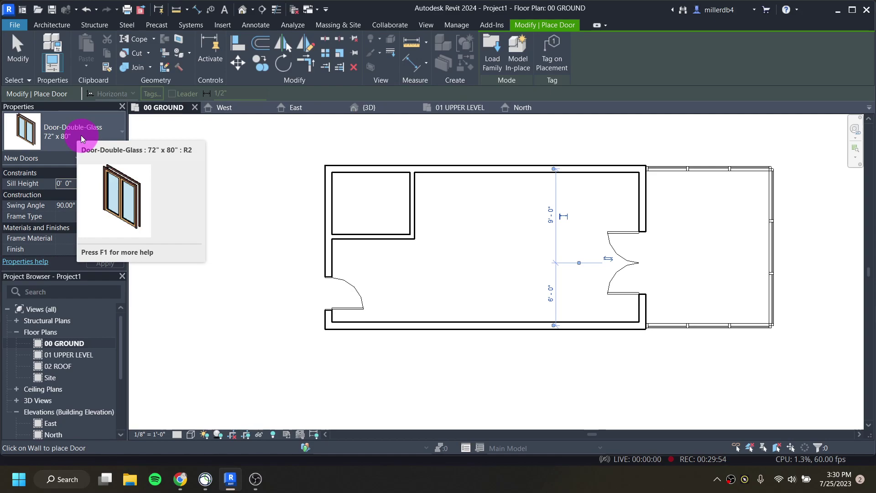
Step: Place a Single-Flush 36" x 80" door in the small top-left room's lower wall
{"action": "left_click", "coordinate": [81, 136]}
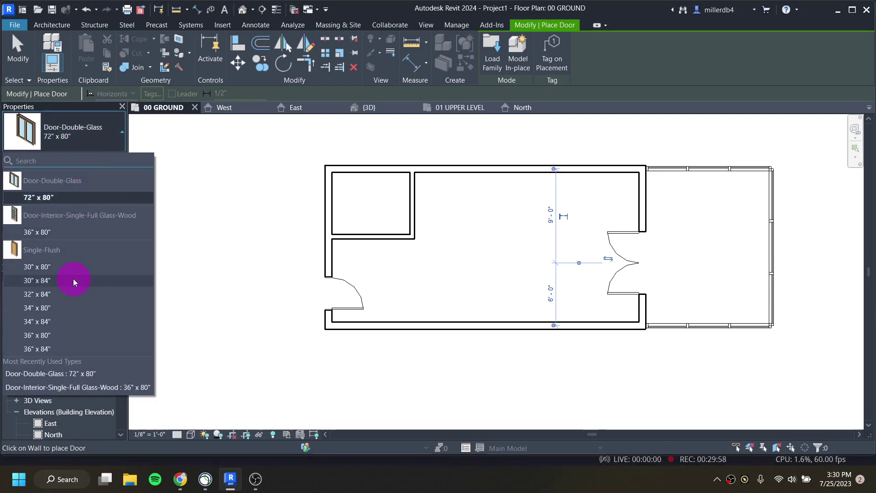
{"action": "left_click", "coordinate": [73, 335]}
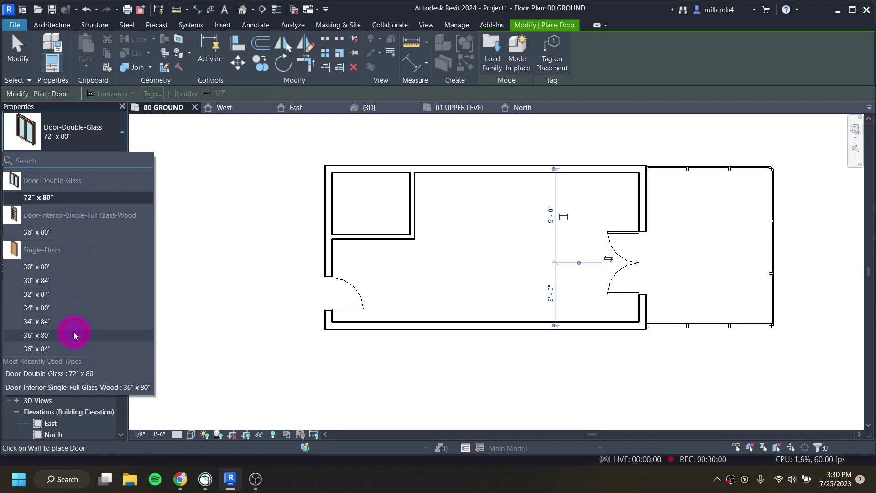
{"action": "scroll", "coordinate": [400, 235], "scroll_direction": "up", "scroll_amount": 2}
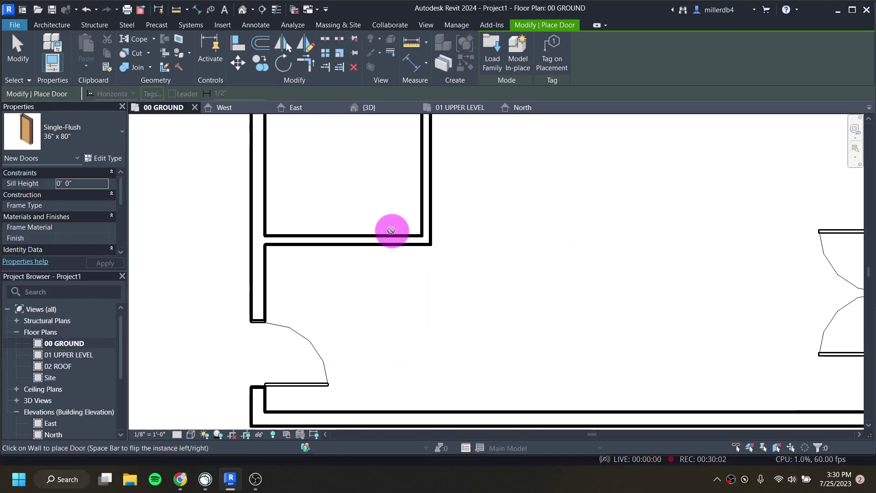
{"action": "left_click", "coordinate": [385, 236]}
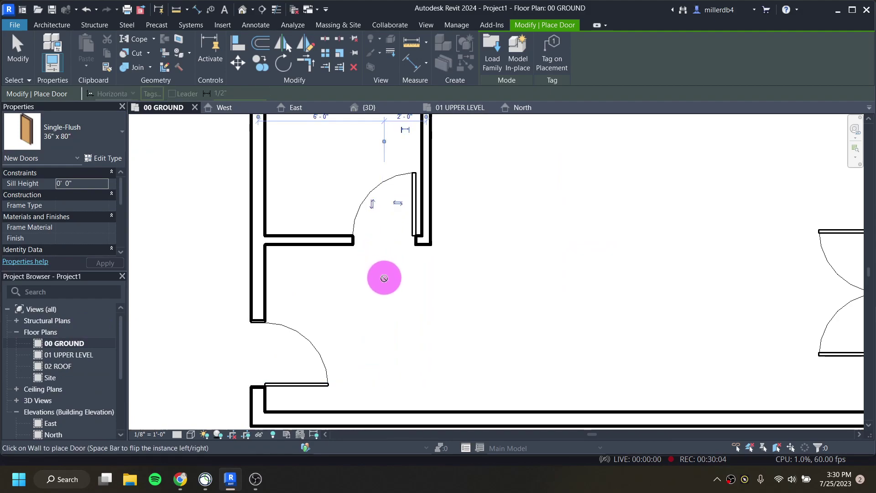
{"action": "scroll", "coordinate": [390, 287], "scroll_direction": "down", "scroll_amount": 1}
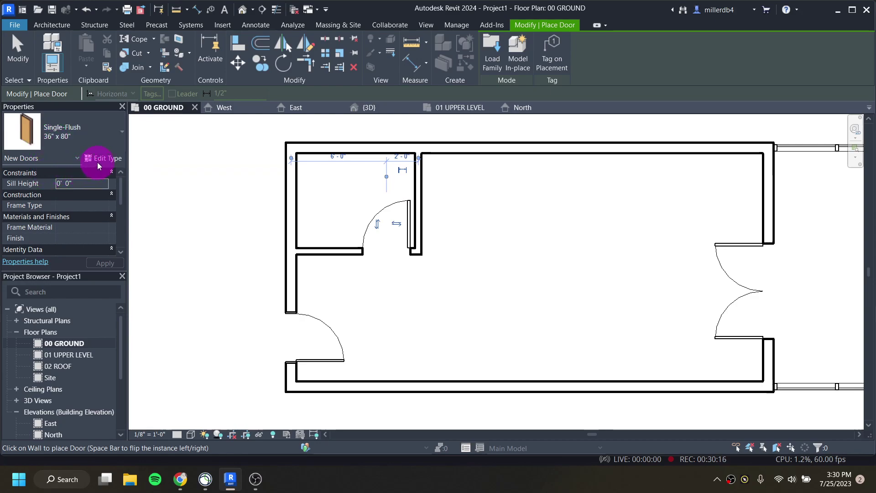
{"action": "left_click", "coordinate": [102, 158]}
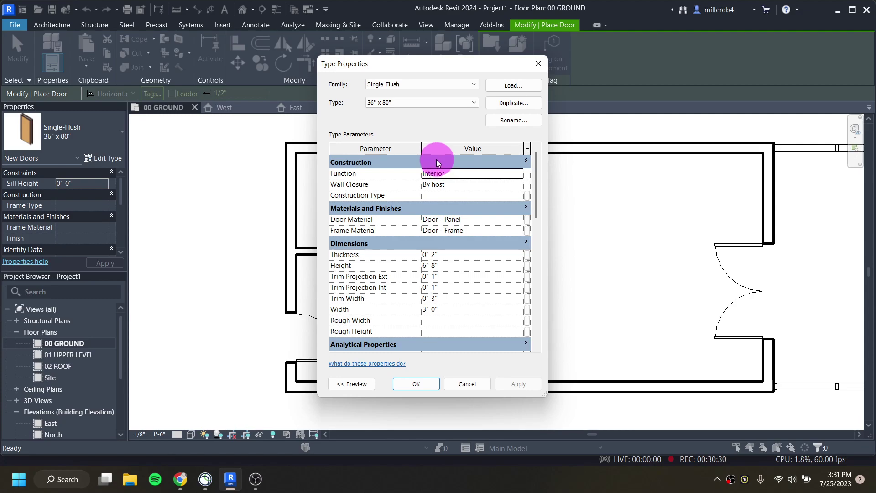
{"action": "left_click", "coordinate": [512, 104]}
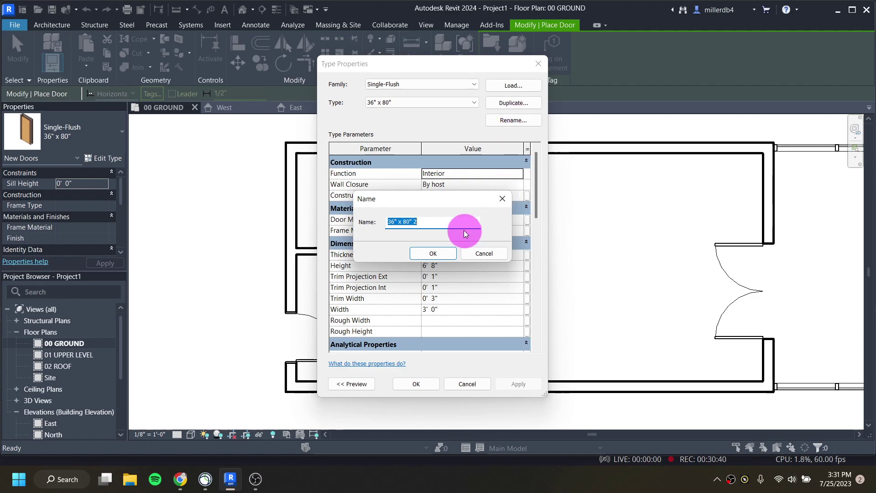
{"action": "left_click", "coordinate": [492, 254]}
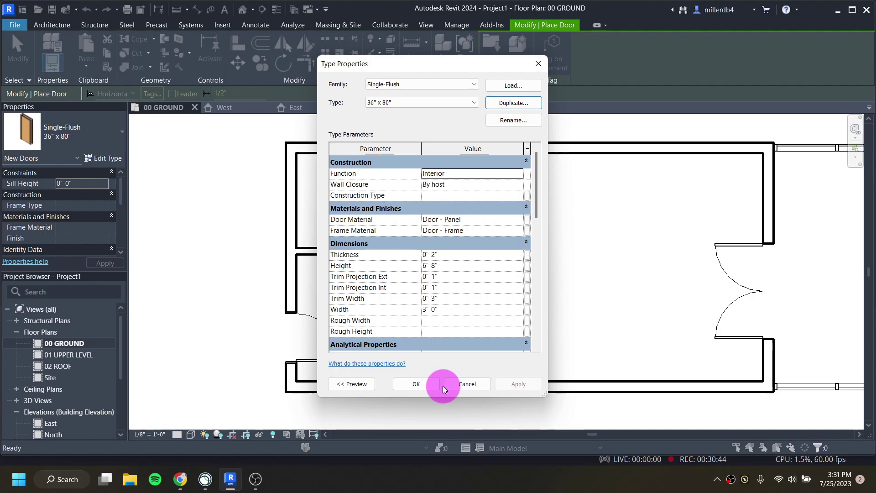
{"action": "left_click", "coordinate": [419, 385]}
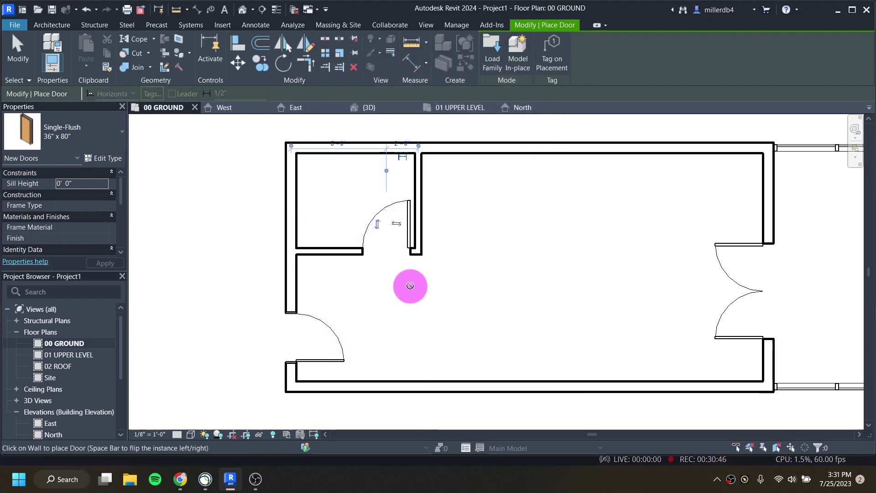
Step: Zoom out and pan to show the whole ground floor, then exit door placement
{"action": "scroll", "coordinate": [516, 272], "scroll_direction": "down", "scroll_amount": 1}
{"action": "scroll", "coordinate": [516, 273], "scroll_direction": "down", "scroll_amount": 1}
{"action": "middle_click_drag", "start_coordinate": [621, 317], "coordinate": [479, 305]}
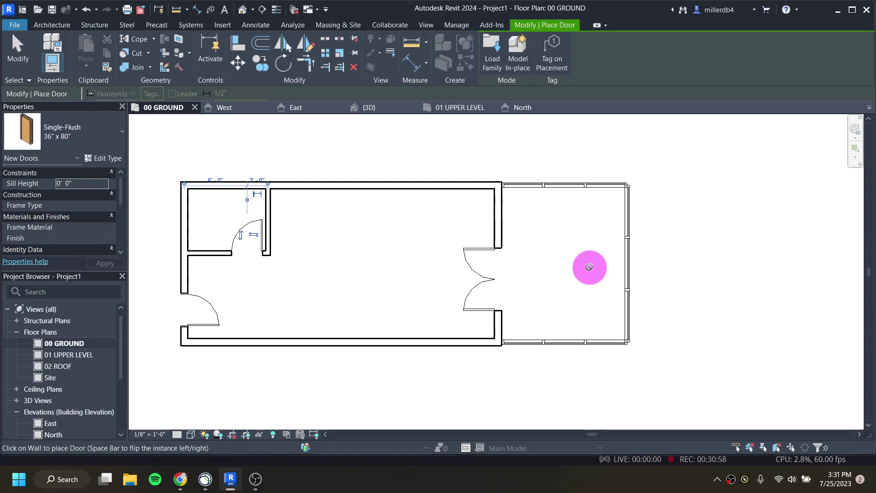
{"action": "key", "text": "Escape"}
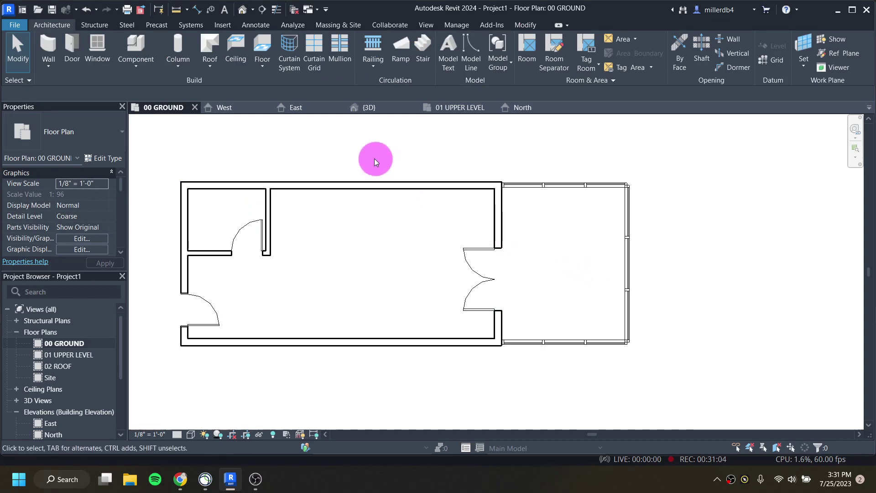
Step: Load Door-Curtain-Wall-Single-Glass.rfa from the Doors library via Insert > Load Family
{"action": "left_click", "coordinate": [225, 26]}
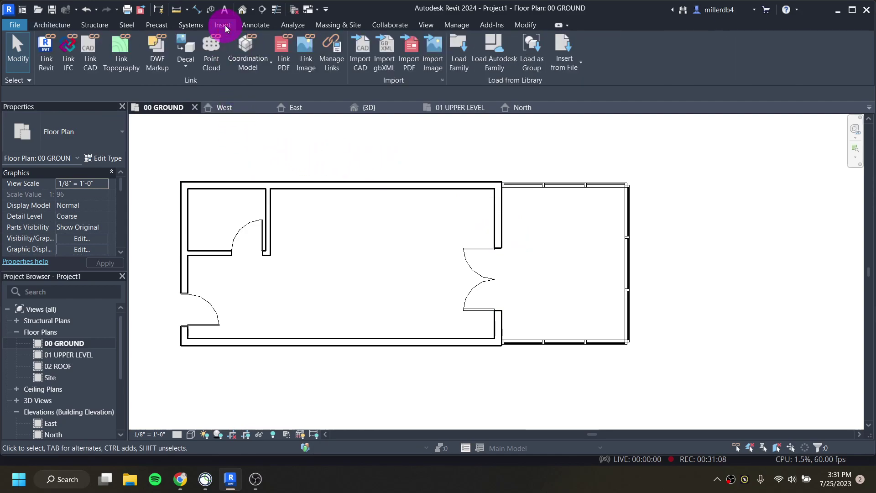
{"action": "left_click", "coordinate": [466, 67]}
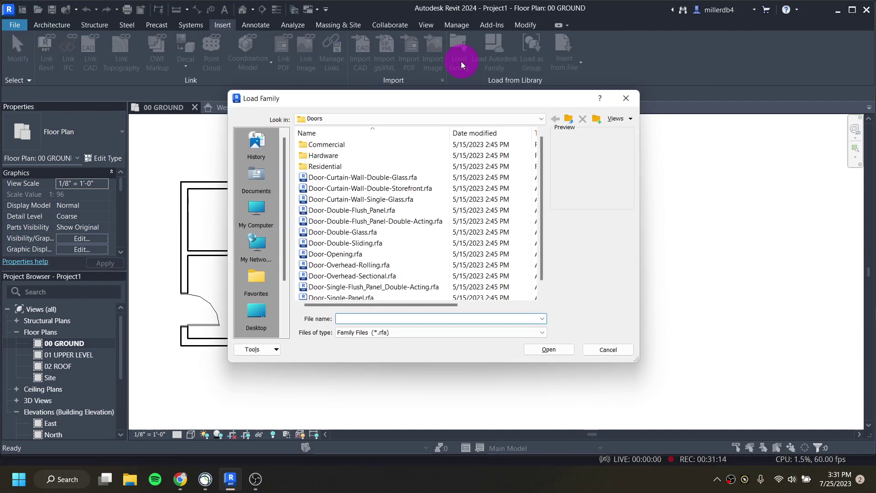
{"action": "left_click", "coordinate": [400, 201]}
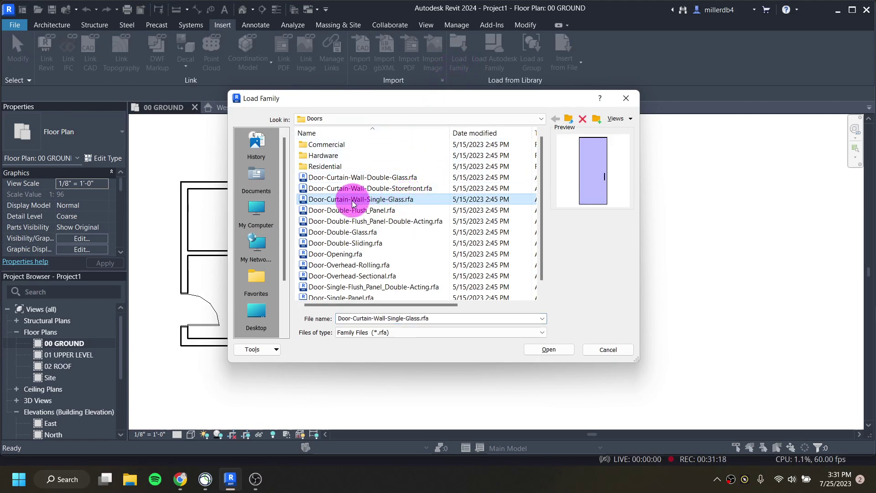
{"action": "left_click", "coordinate": [536, 348]}
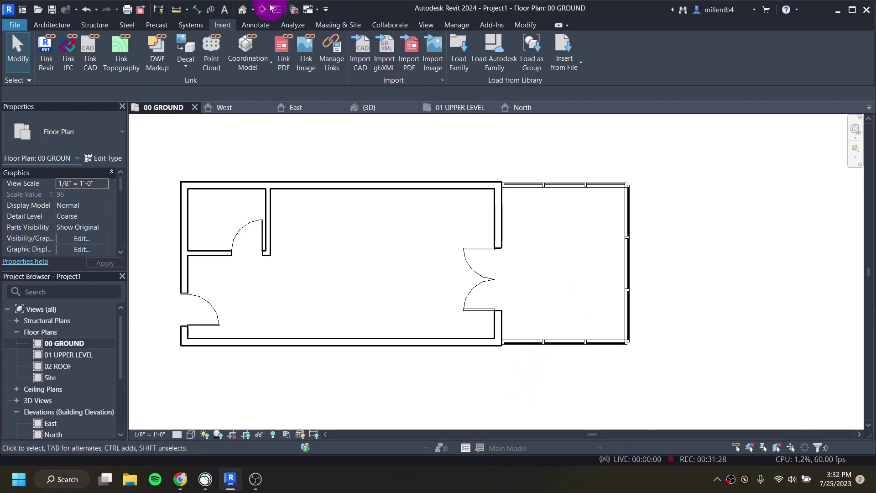
Step: In the default 3D view, select the storefront's corner curtain panel
{"action": "left_click", "coordinate": [243, 10]}
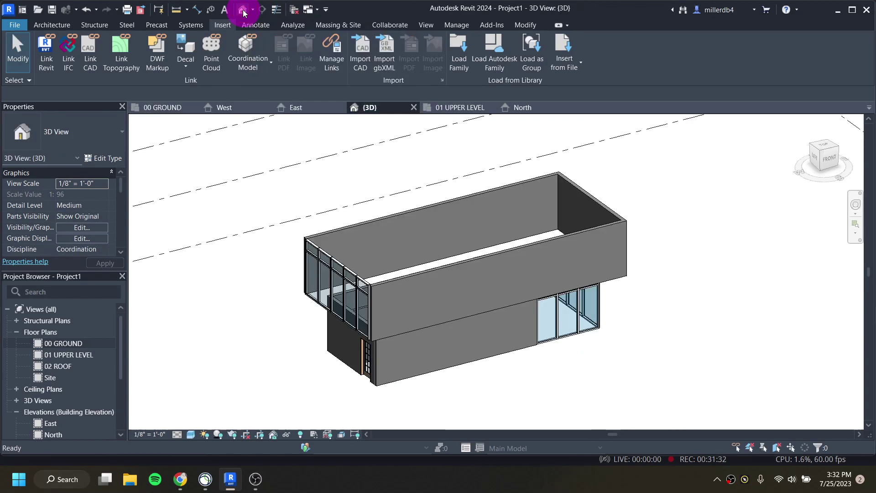
{"action": "scroll", "coordinate": [591, 330], "scroll_direction": "up", "scroll_amount": 5}
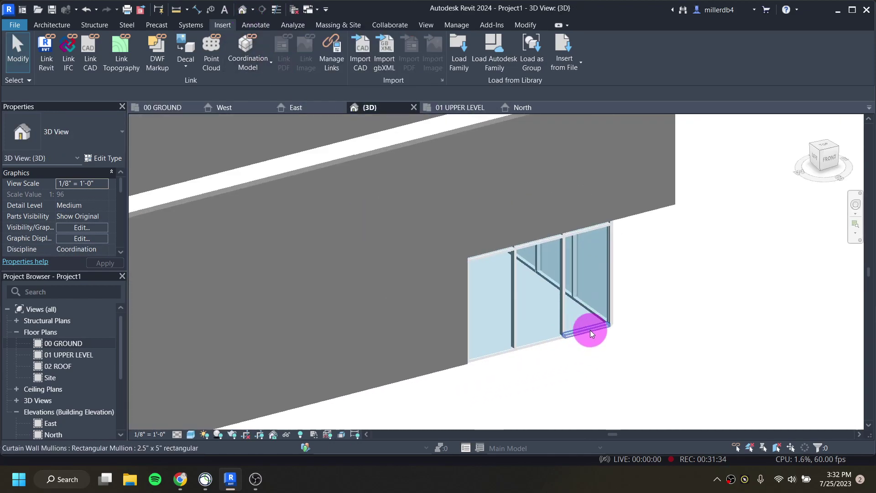
{"action": "scroll", "coordinate": [591, 326], "scroll_direction": "up", "scroll_amount": 1}
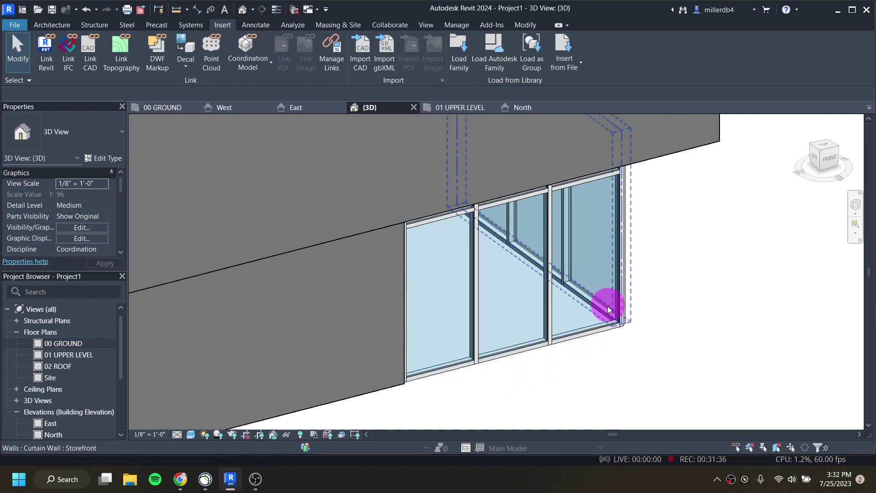
{"action": "scroll", "coordinate": [611, 321], "scroll_direction": "up", "scroll_amount": 3}
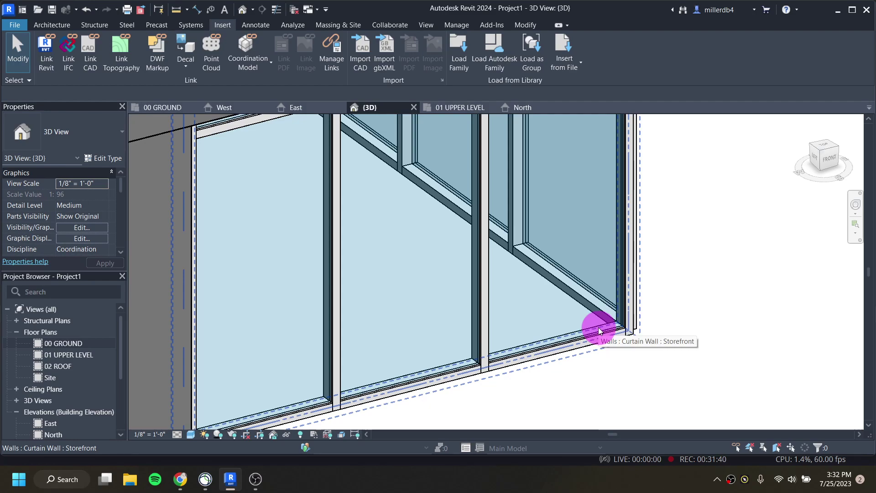
{"action": "key", "text": "Tab"}
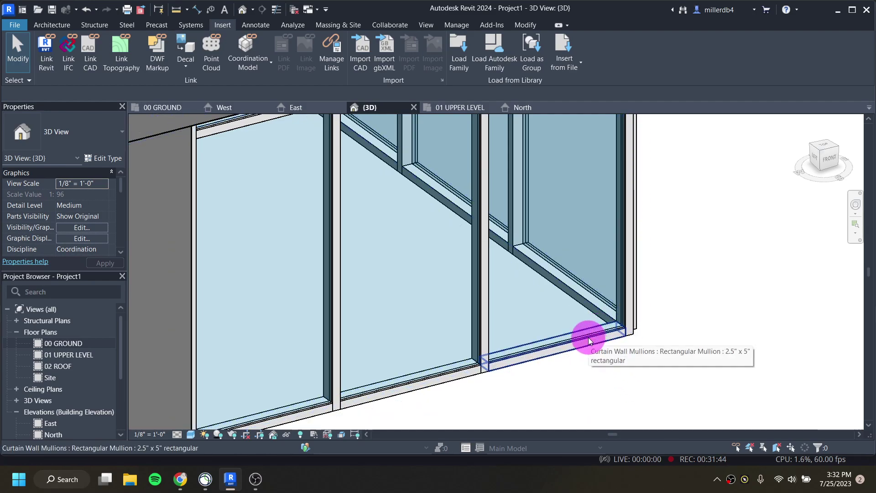
{"action": "scroll", "coordinate": [588, 337], "scroll_direction": "up", "scroll_amount": 2}
{"action": "key", "text": "Tab"}
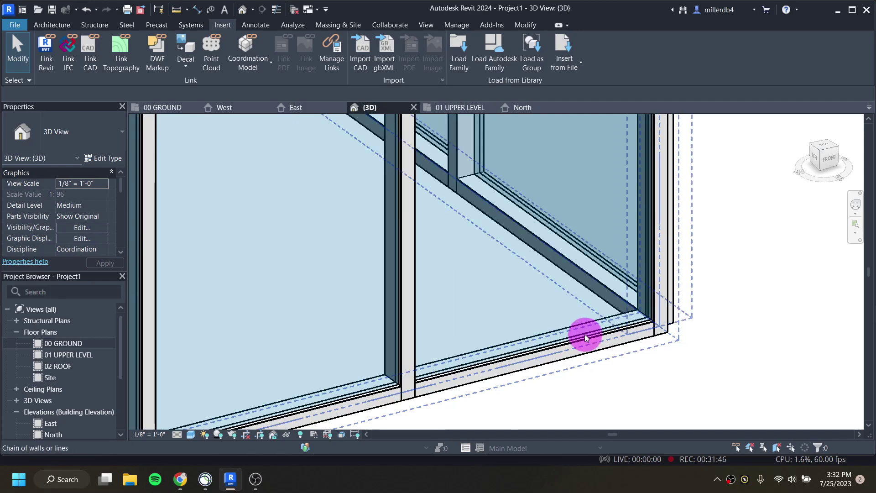
{"action": "key", "text": "Tab"}
{"action": "left_click", "coordinate": [585, 334]}
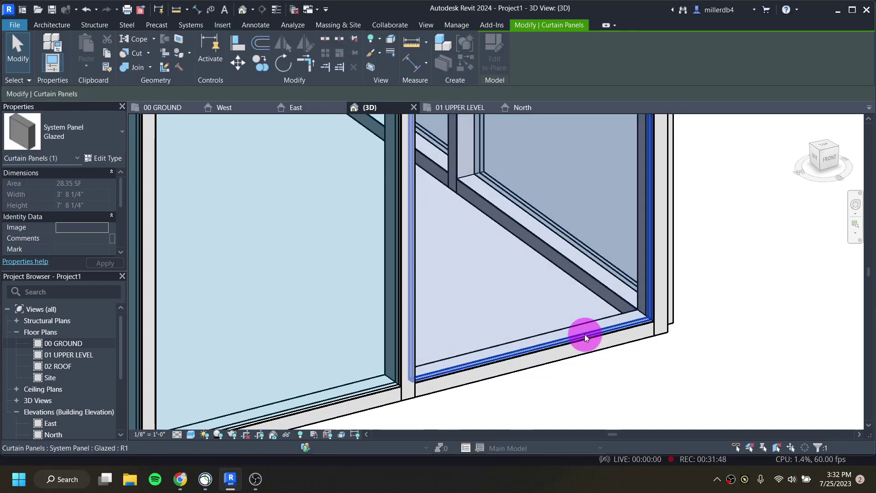
{"action": "scroll", "coordinate": [586, 332], "scroll_direction": "down", "scroll_amount": 3}
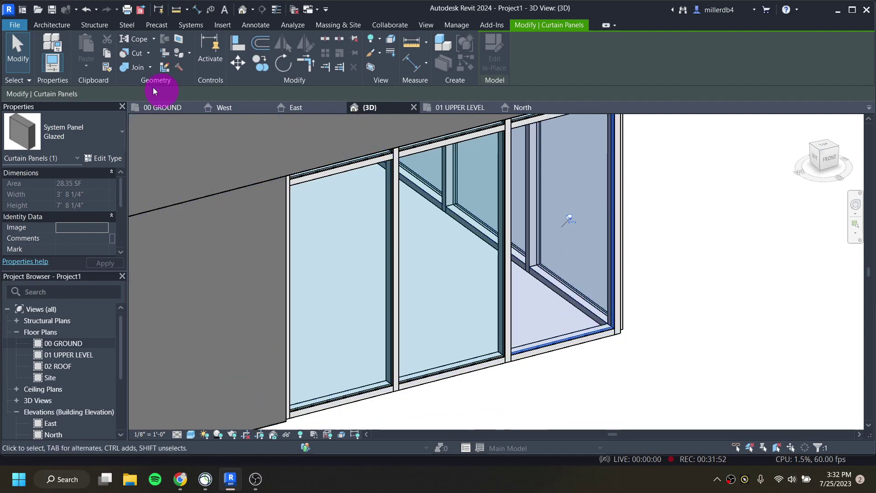
Step: Unpin the panel and change its type to Door-Curtain-Wall-Single-Glass
{"action": "left_click", "coordinate": [104, 136]}
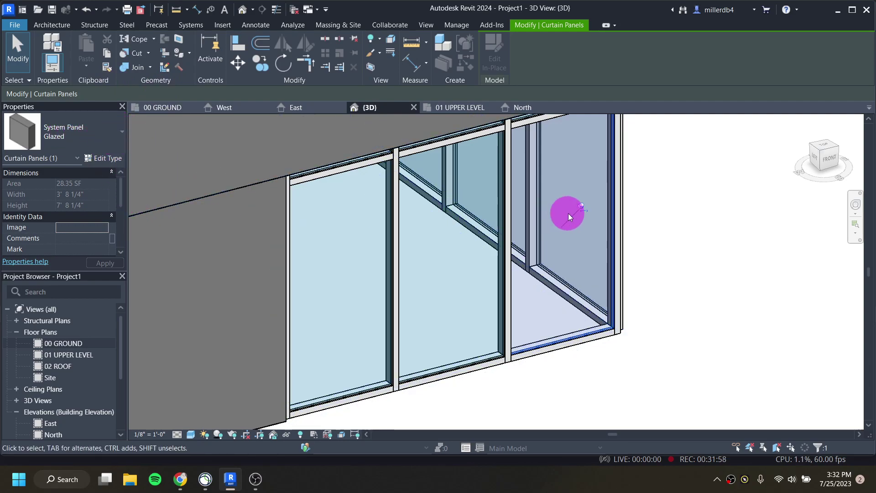
{"action": "left_click", "coordinate": [582, 207]}
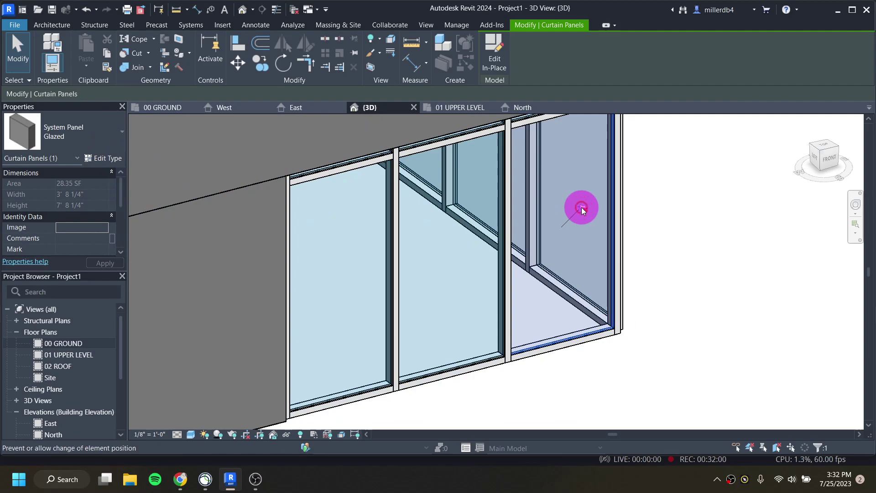
{"action": "left_click", "coordinate": [108, 132]}
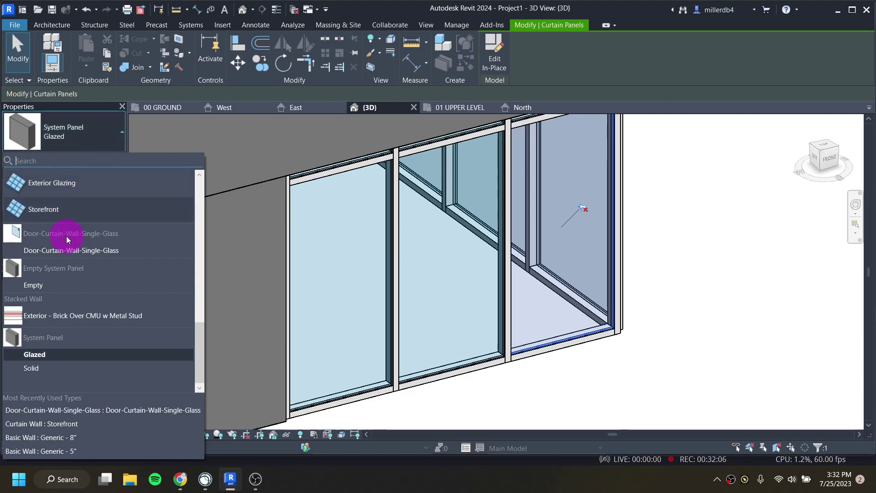
{"action": "left_click", "coordinate": [70, 249]}
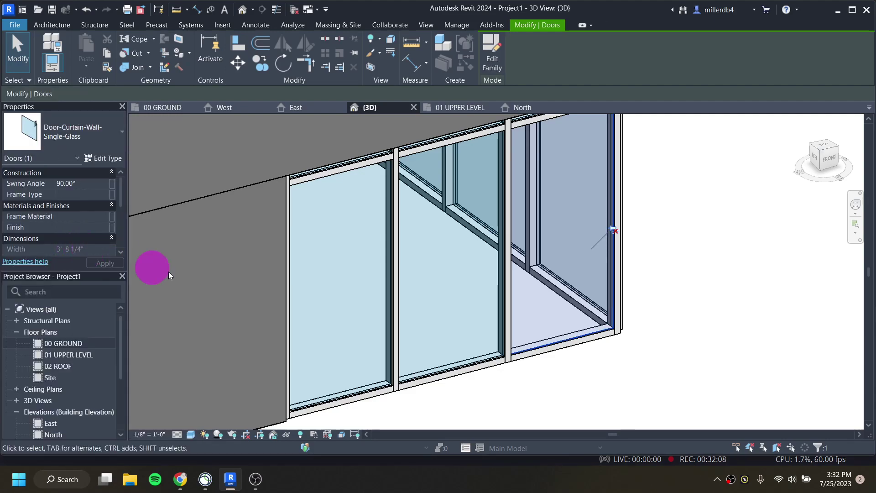
{"action": "left_click", "coordinate": [589, 375]}
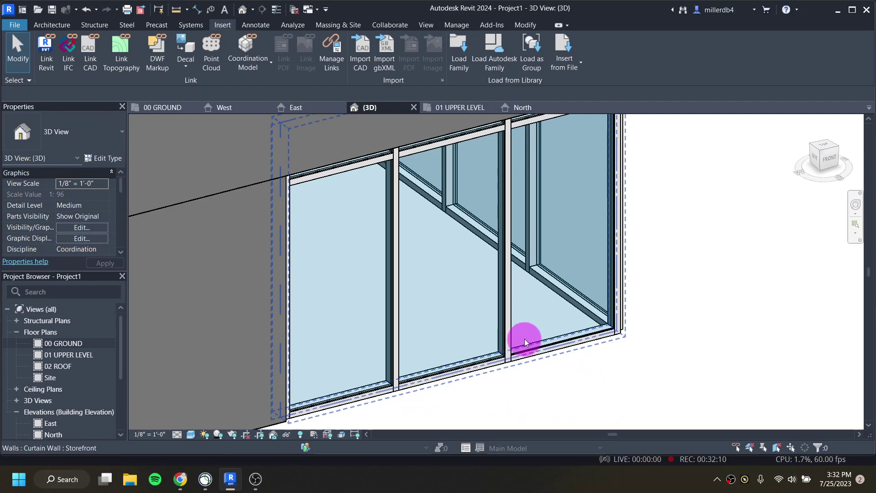
Step: Orbit the default 3D view toward the curtain-wall corner, then return to the floor plans
{"action": "double_click", "coordinate": [73, 343]}
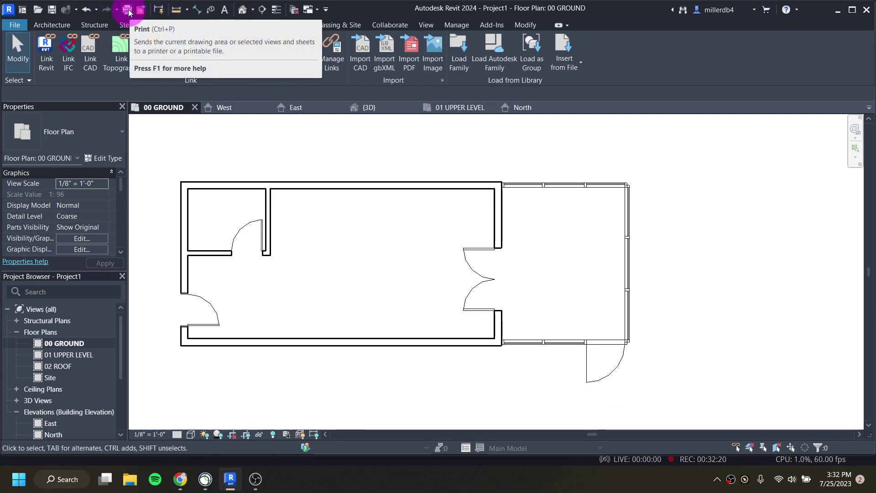
{"action": "left_click", "coordinate": [243, 11]}
{"action": "scroll", "coordinate": [267, 251], "scroll_direction": "down", "scroll_amount": 5}
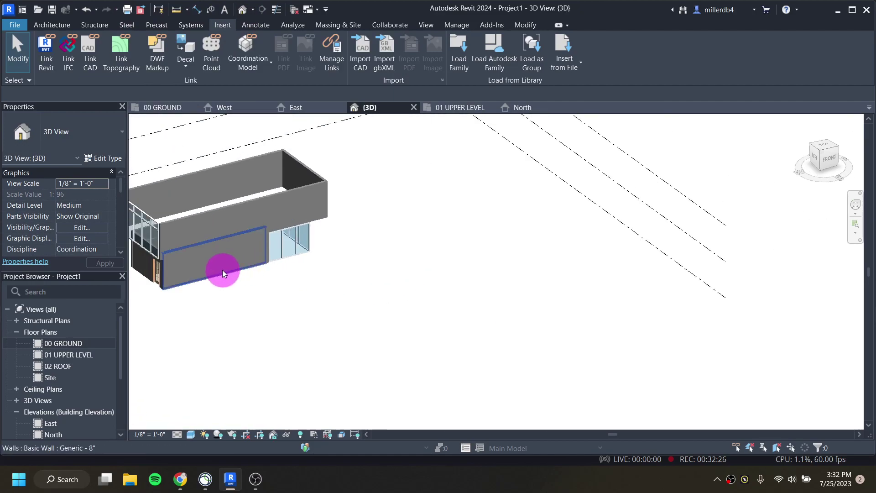
{"action": "middle_click_drag", "start_coordinate": [223, 270], "coordinate": [293, 251], "text": "shift"}
{"action": "scroll", "coordinate": [288, 244], "scroll_direction": "up", "scroll_amount": 4}
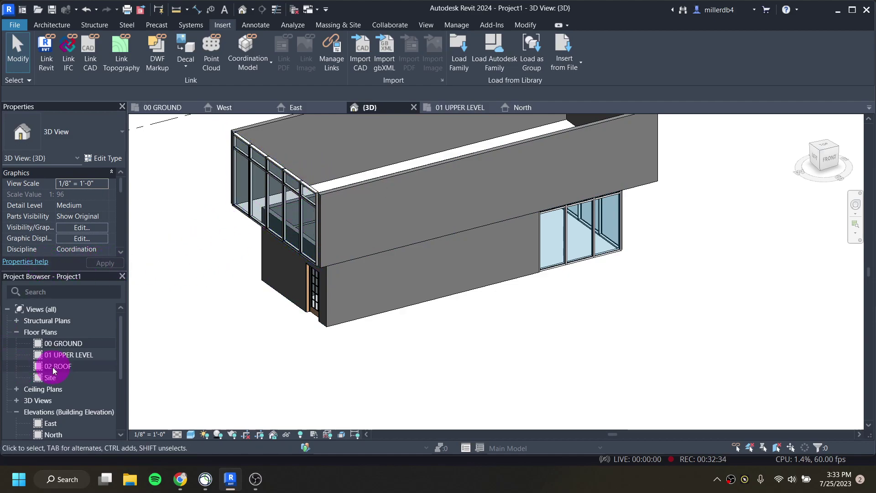
{"action": "left_click", "coordinate": [57, 355]}
Step: On 01 UPPER LEVEL, align the left storefront wall to the interior wall line
{"action": "double_click", "coordinate": [56, 355]}
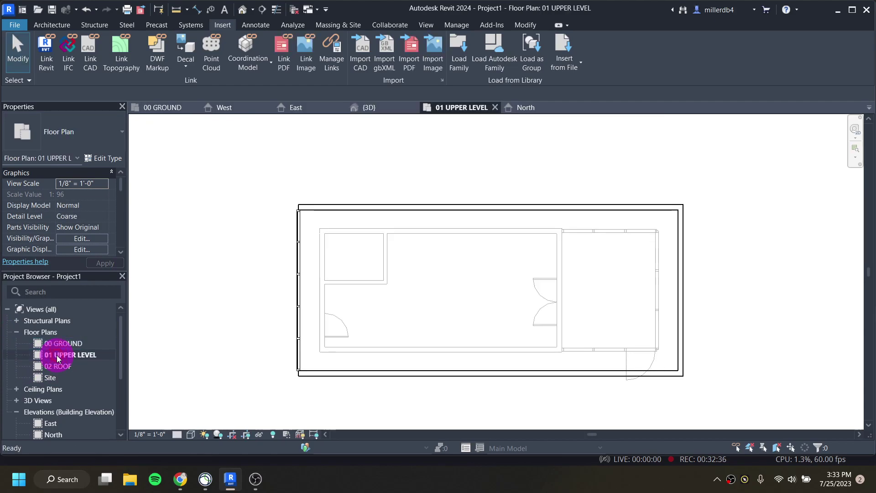
{"action": "left_click", "coordinate": [299, 275]}
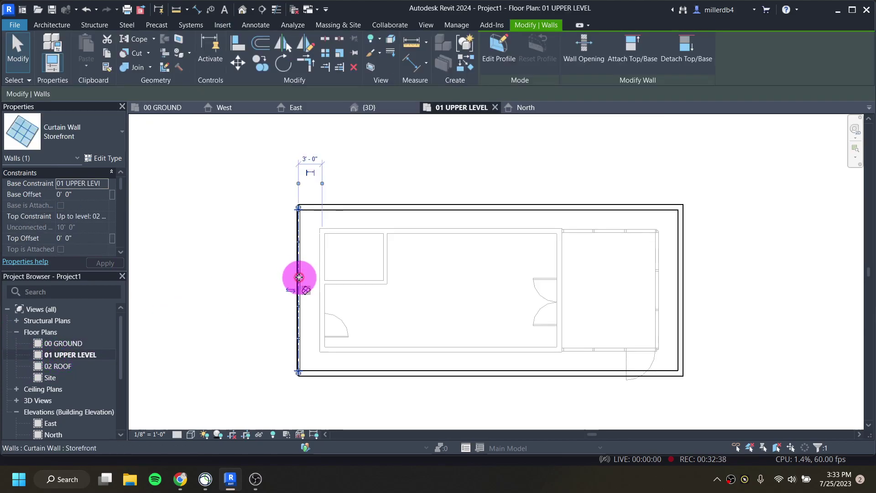
{"action": "scroll", "coordinate": [298, 278], "scroll_direction": "up", "scroll_amount": 2}
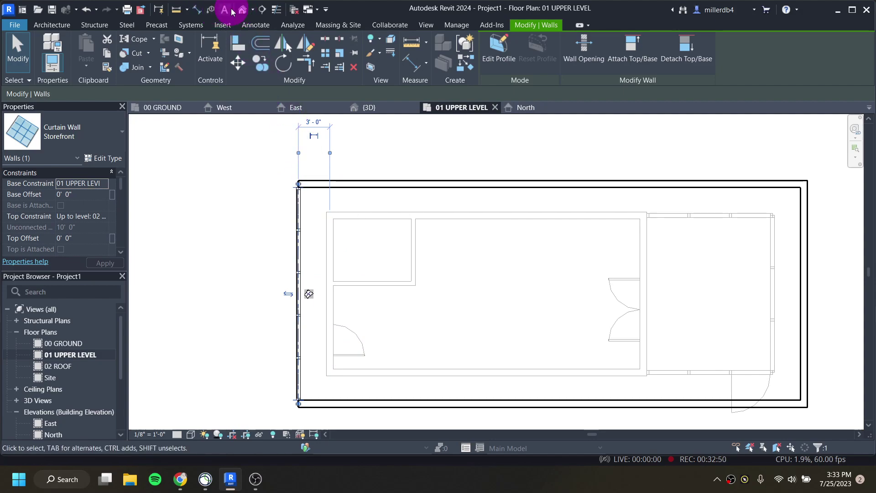
{"action": "left_click", "coordinate": [280, 243]}
{"action": "left_click", "coordinate": [294, 246]}
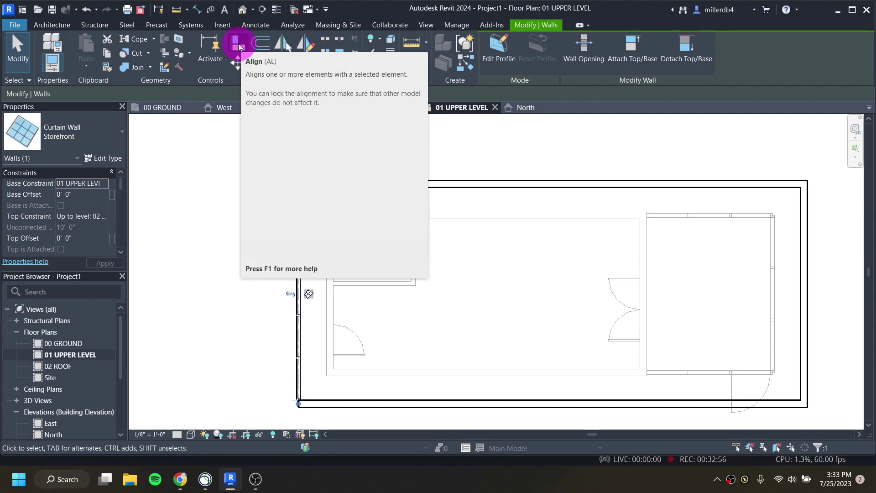
{"action": "left_click", "coordinate": [238, 43]}
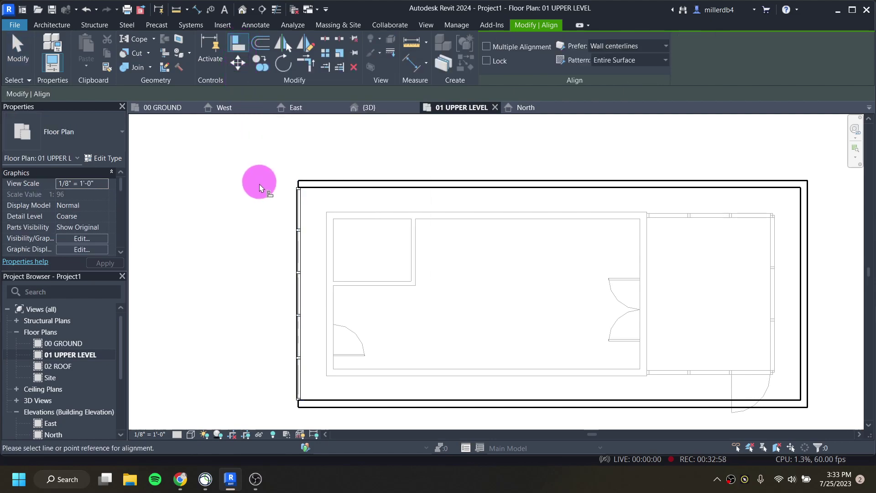
{"action": "scroll", "coordinate": [331, 299], "scroll_direction": "up", "scroll_amount": 3}
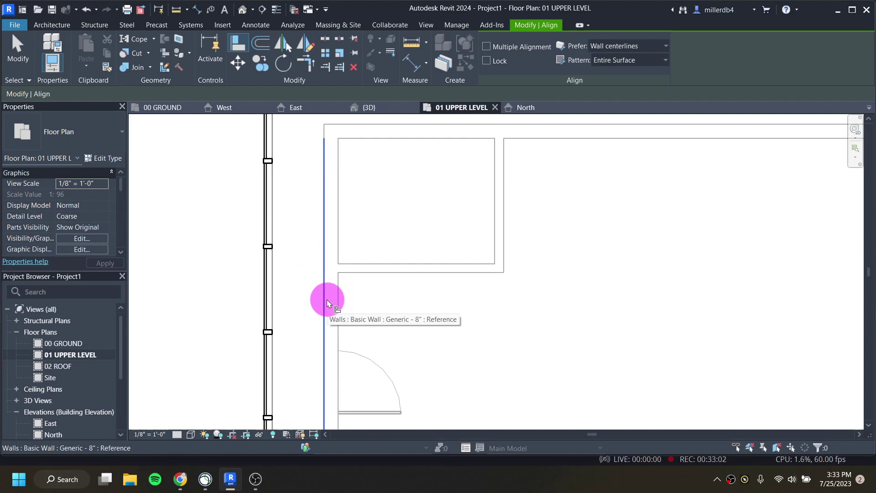
{"action": "left_click", "coordinate": [327, 302]}
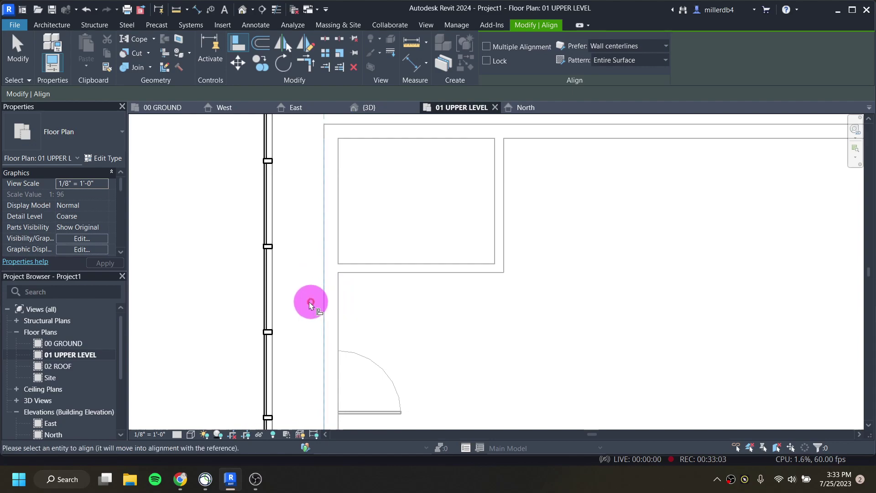
{"action": "left_click", "coordinate": [264, 308]}
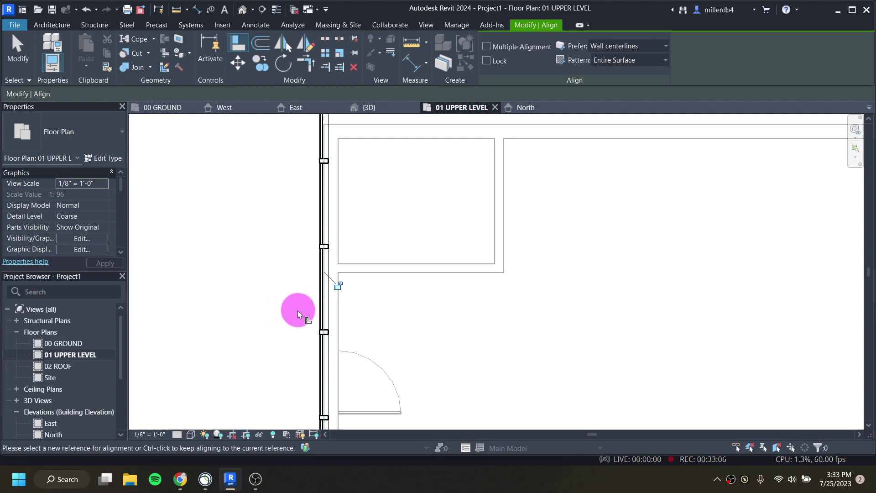
{"action": "scroll", "coordinate": [298, 310], "scroll_direction": "down", "scroll_amount": 2}
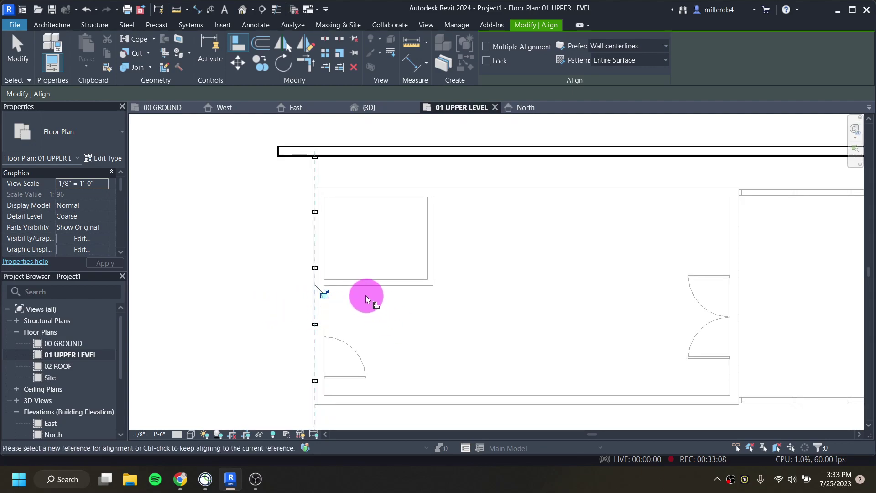
{"action": "scroll", "coordinate": [365, 295], "scroll_direction": "down", "scroll_amount": 1}
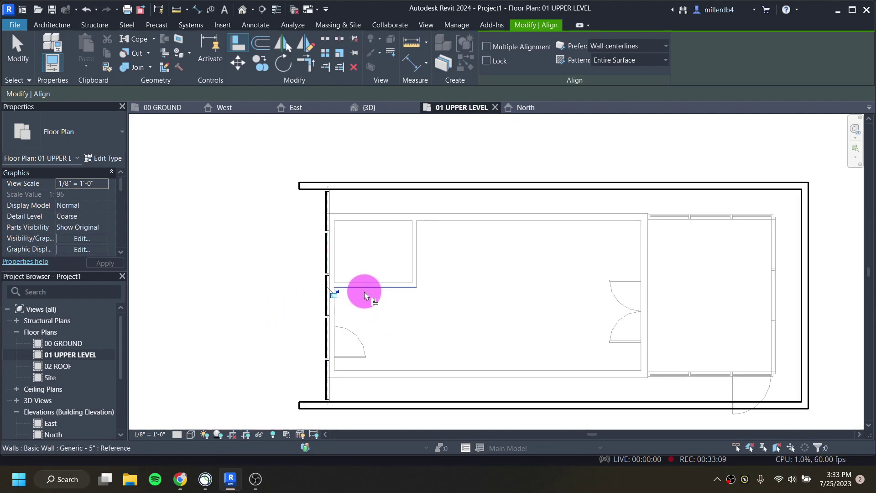
{"action": "key", "text": "Escape"}
Step: Nudge the storefront curtain wall slightly left with the arrow keys
{"action": "left_click", "coordinate": [327, 322]}
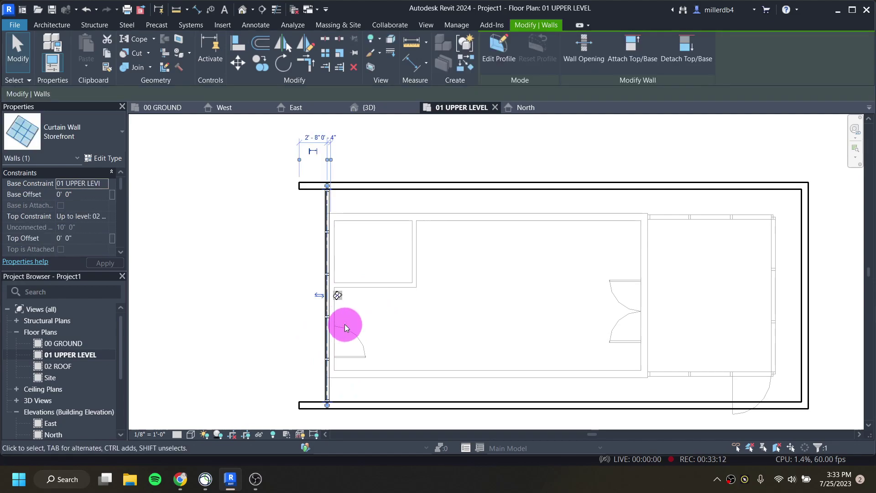
{"action": "key", "text": "Right"}
{"action": "key", "text": "Right"}
{"action": "key", "text": "Right"}
{"action": "key", "text": "Right"}
{"action": "key", "text": "Right"}
{"action": "key", "text": "Right"}
{"action": "key", "text": "Right"}
{"action": "key", "text": "Right"}
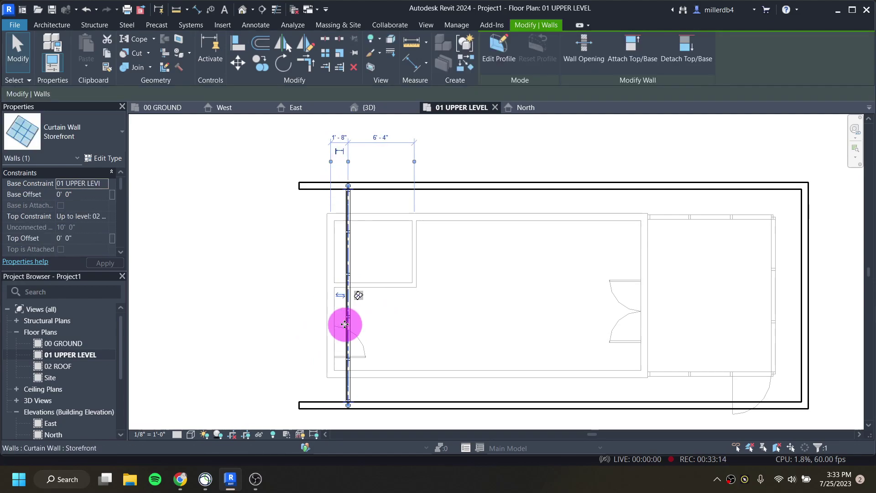
{"action": "key", "text": "Left"}
{"action": "key", "text": "Left"}
{"action": "key", "text": "Left"}
{"action": "key", "text": "Left"}
{"action": "key", "text": "Left"}
{"action": "key", "text": "Left"}
{"action": "key", "text": "Left"}
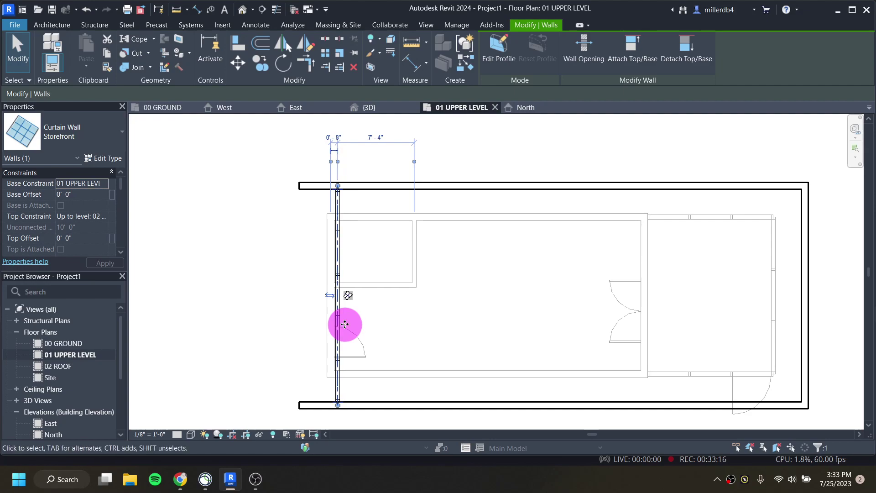
{"action": "key", "text": "Left"}
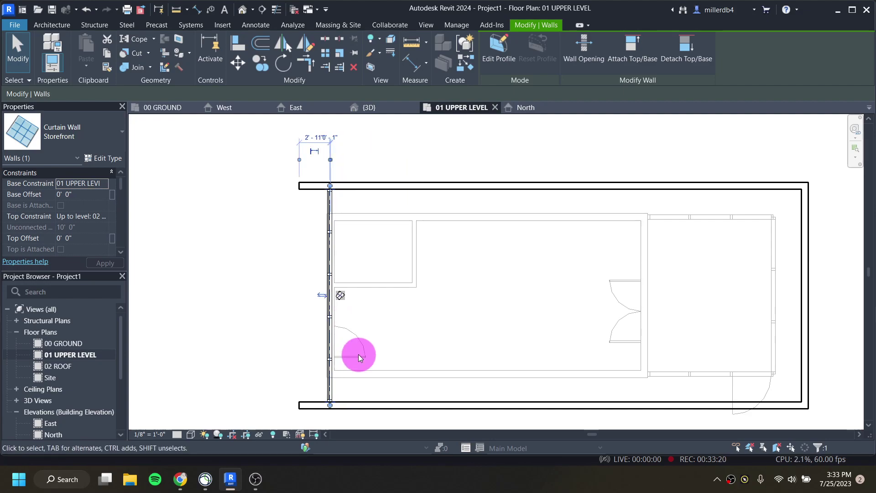
{"action": "left_click", "coordinate": [201, 361]}
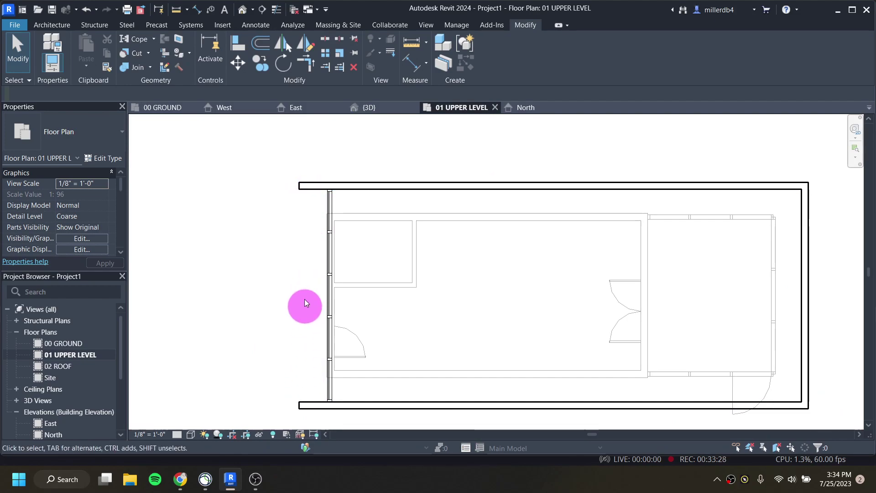
Step: Switch to the default 3D view and orbit to see the upper-level curtain wall
{"action": "left_click", "coordinate": [242, 10]}
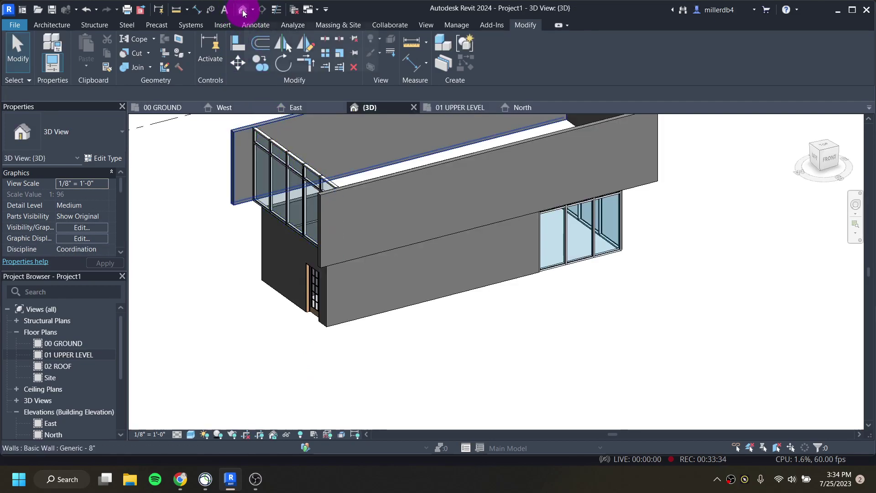
{"action": "scroll", "coordinate": [294, 228], "scroll_direction": "up", "scroll_amount": 5}
{"action": "scroll", "coordinate": [292, 231], "scroll_direction": "down", "scroll_amount": 3}
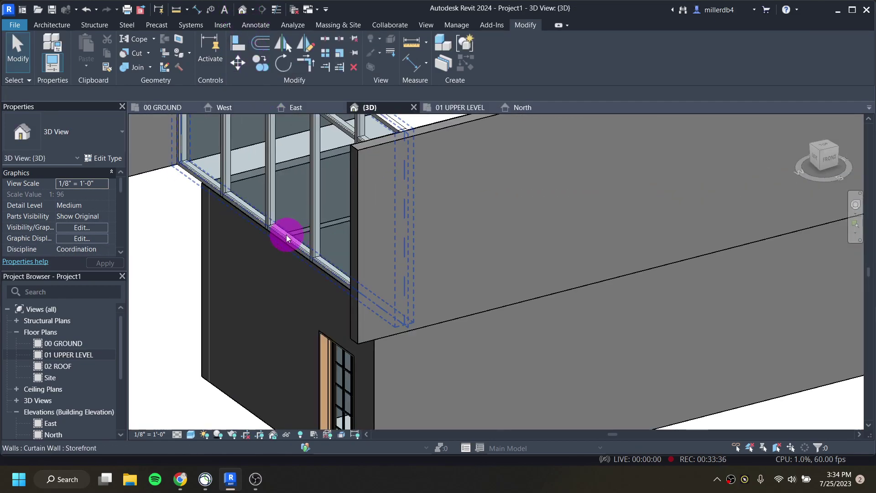
{"action": "middle_click_drag", "start_coordinate": [304, 283], "coordinate": [349, 312], "text": "shift"}
{"action": "scroll", "coordinate": [349, 312], "scroll_direction": "down", "scroll_amount": 5}
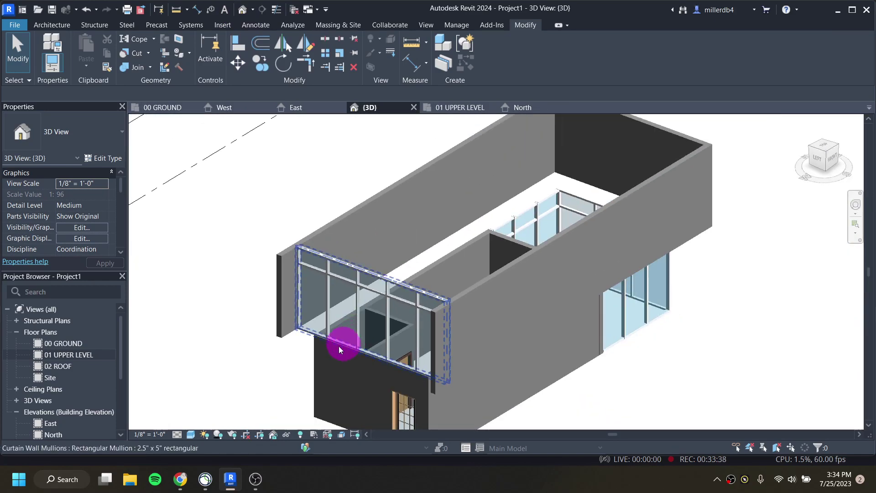
{"action": "middle_click_drag", "start_coordinate": [339, 348], "coordinate": [389, 292], "text": "shift"}
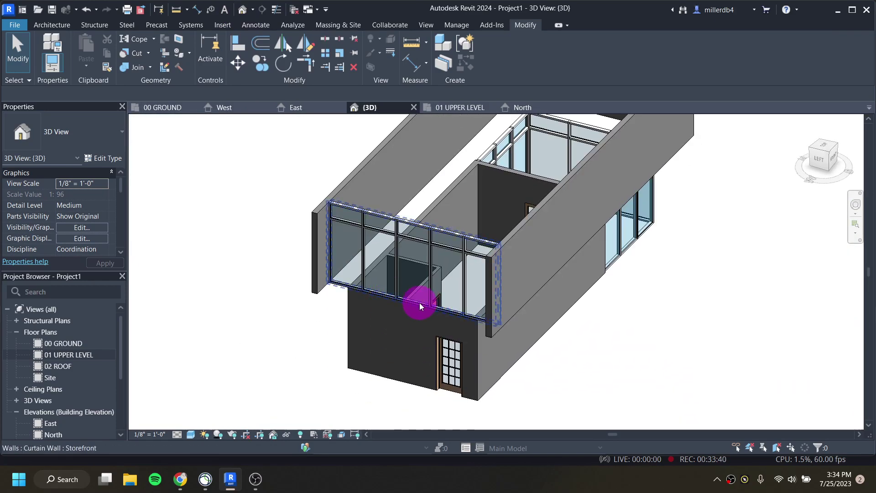
{"action": "scroll", "coordinate": [353, 287], "scroll_direction": "up", "scroll_amount": 5}
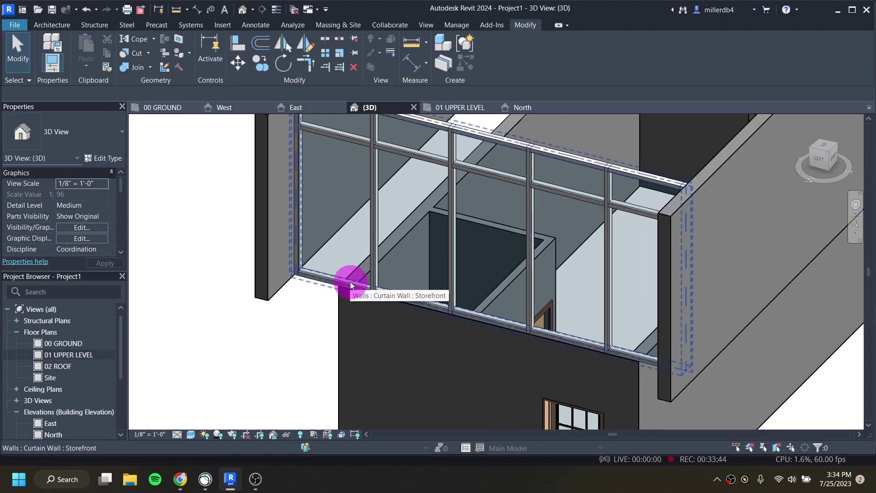
Step: Select a corner glazed panel, unpin it, and change its type to Door-Curtain-Wall-Single-Glass
{"action": "key", "text": "Tab"}
{"action": "key", "text": "Tab"}
{"action": "key", "text": "Tab"}
{"action": "key", "text": "Tab"}
{"action": "key", "text": "Tab"}
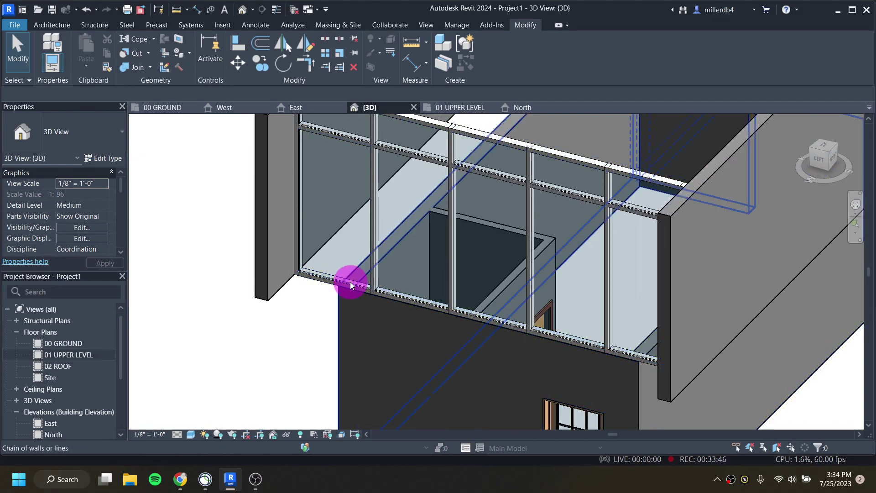
{"action": "key", "text": "Tab"}
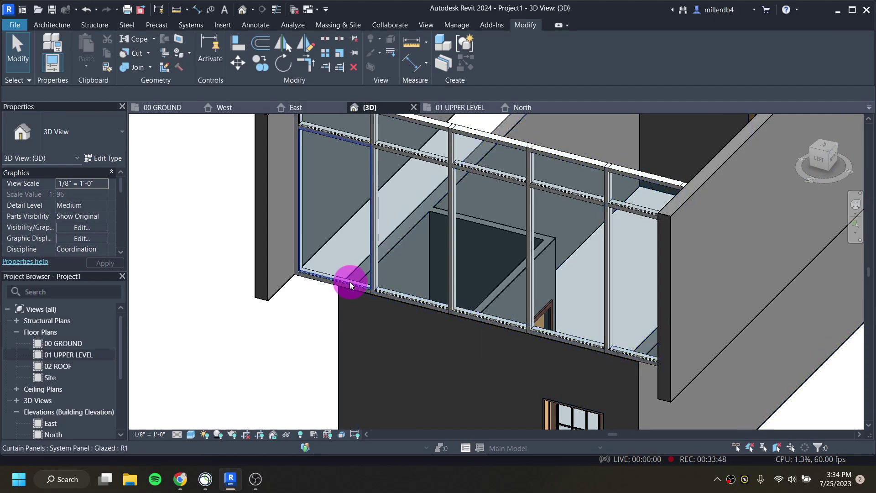
{"action": "left_click", "coordinate": [350, 281]}
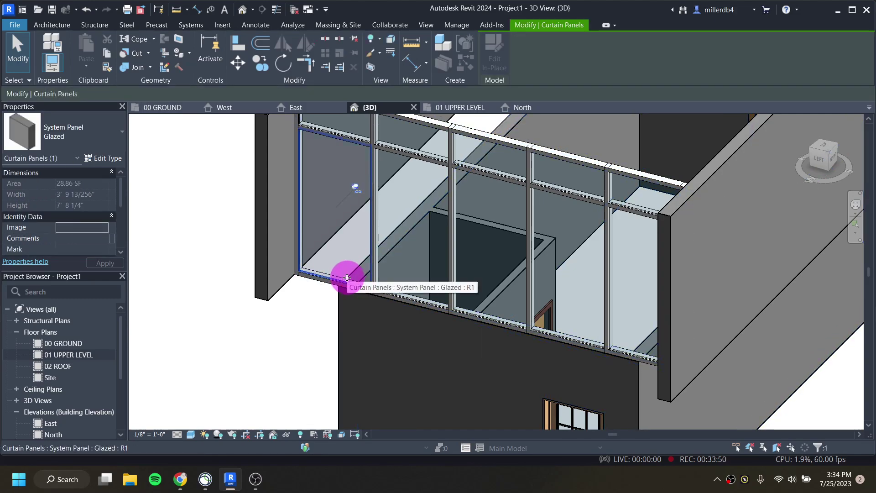
{"action": "left_click", "coordinate": [355, 185]}
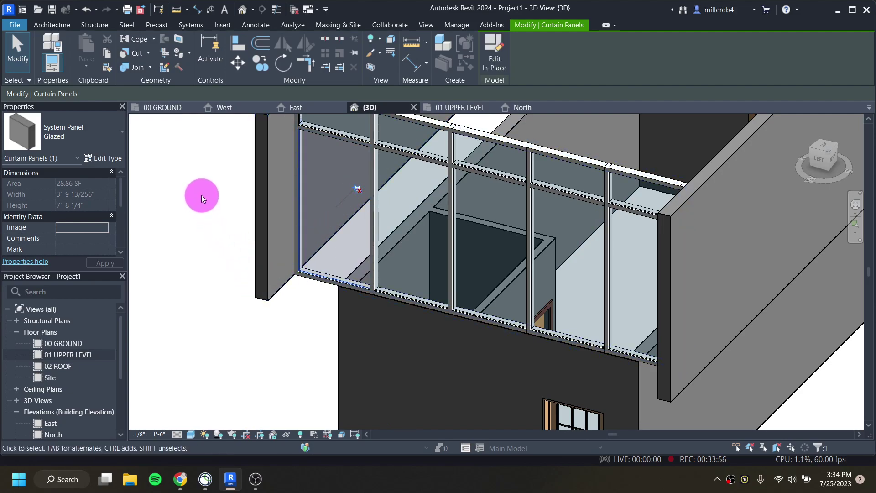
{"action": "left_click", "coordinate": [96, 134]}
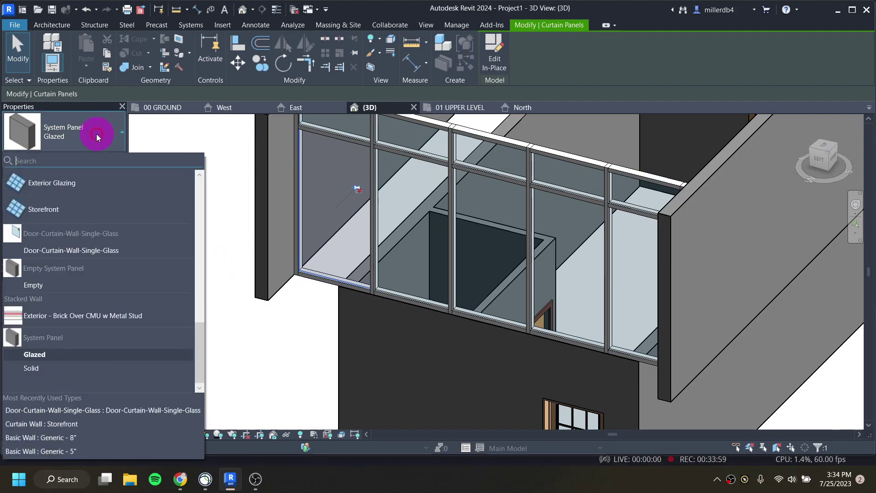
{"action": "left_click", "coordinate": [97, 253]}
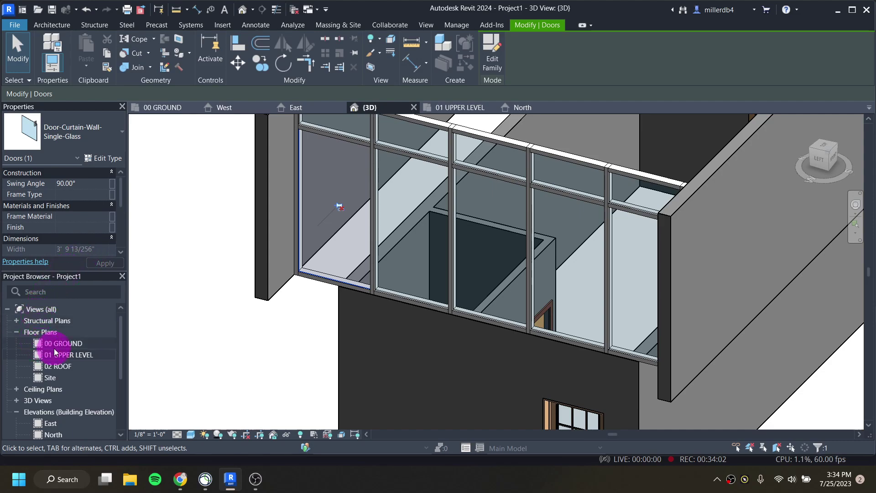
Step: In the 01 UPPER LEVEL plan, flip the corner curtain-wall door to swing inward, then deselect it
{"action": "double_click", "coordinate": [64, 355]}
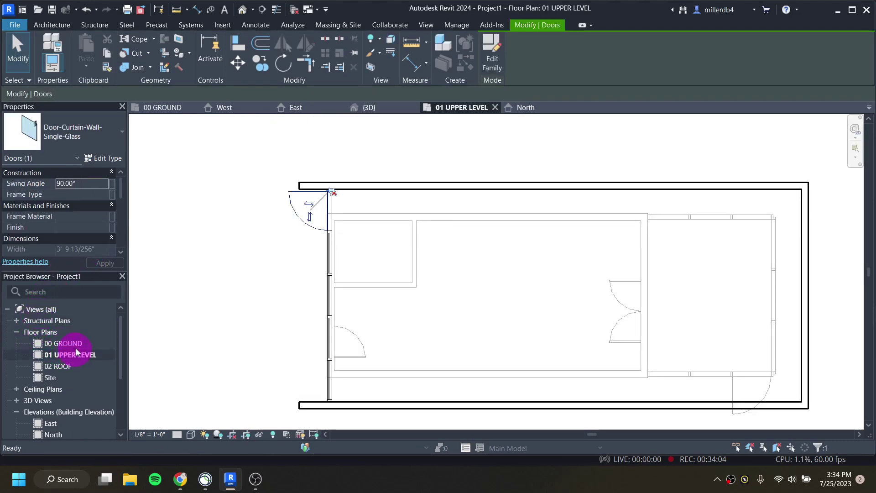
{"action": "left_click", "coordinate": [309, 205]}
{"action": "scroll", "coordinate": [346, 203], "scroll_direction": "up", "scroll_amount": 3}
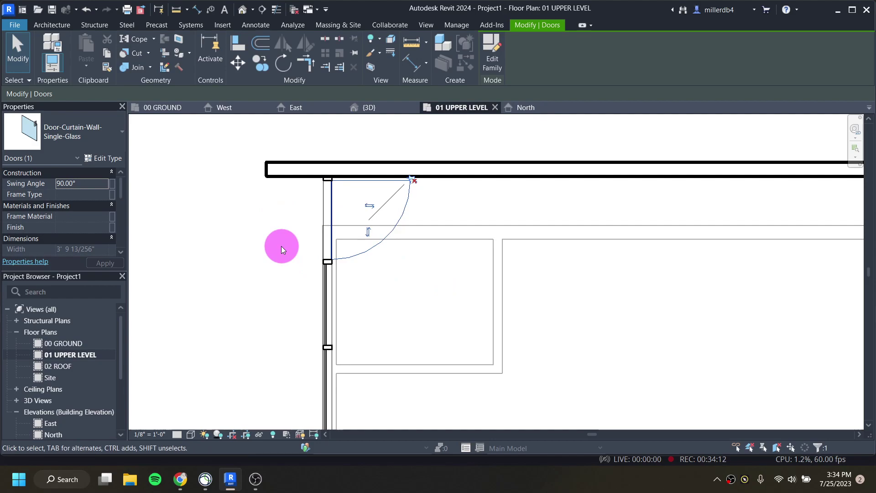
{"action": "scroll", "coordinate": [282, 246], "scroll_direction": "down", "scroll_amount": 5}
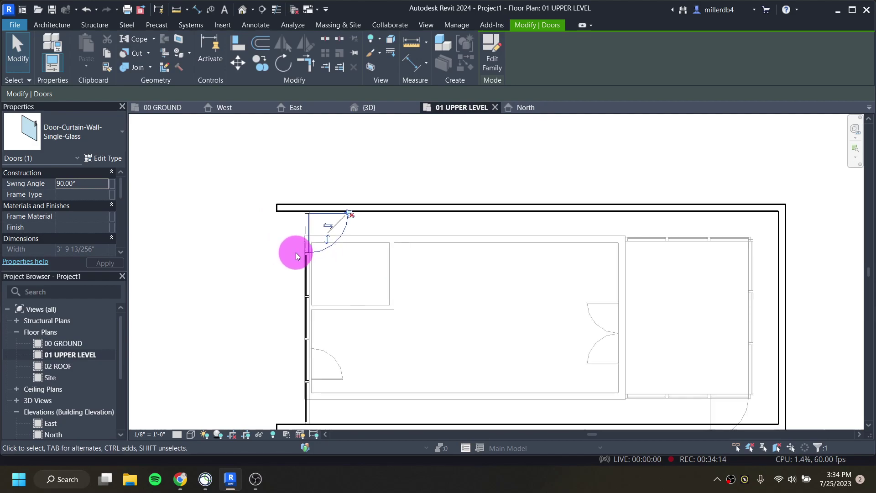
{"action": "left_click", "coordinate": [236, 309]}
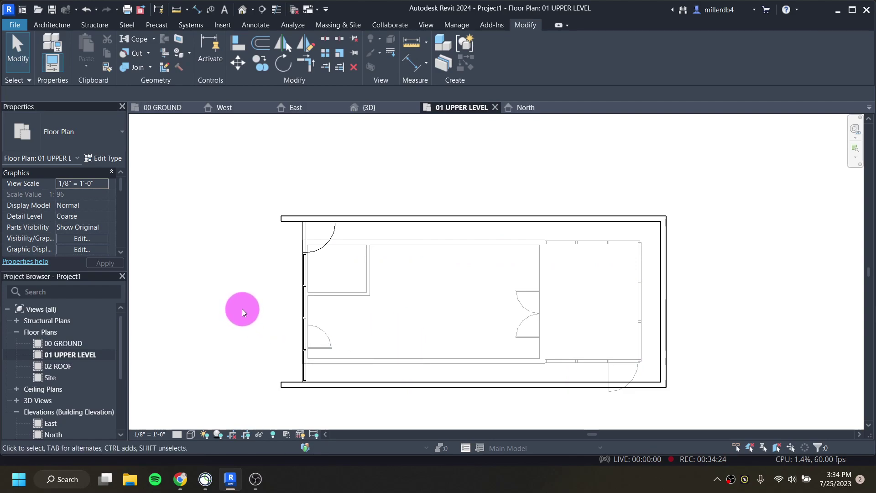
Step: Set the plan's Underlay Range Base Level to None in Properties
{"action": "scroll", "coordinate": [64, 213], "scroll_direction": "down", "scroll_amount": 3}
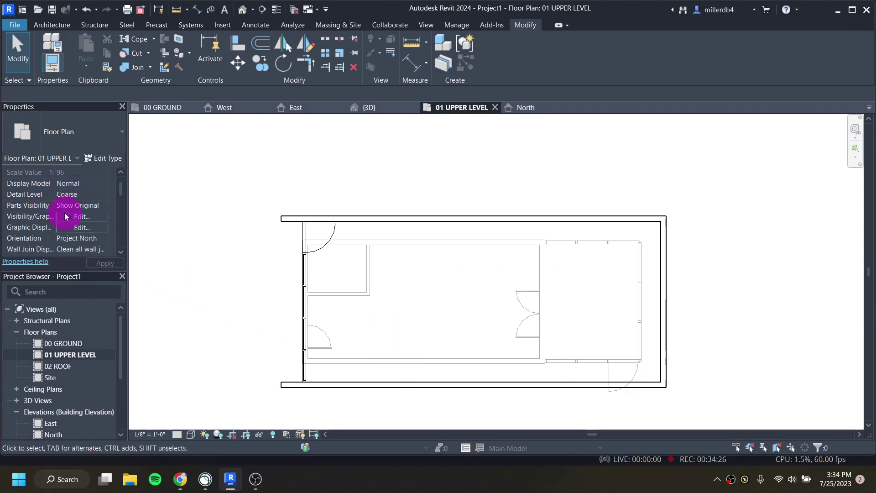
{"action": "scroll", "coordinate": [59, 190], "scroll_direction": "down", "scroll_amount": 3}
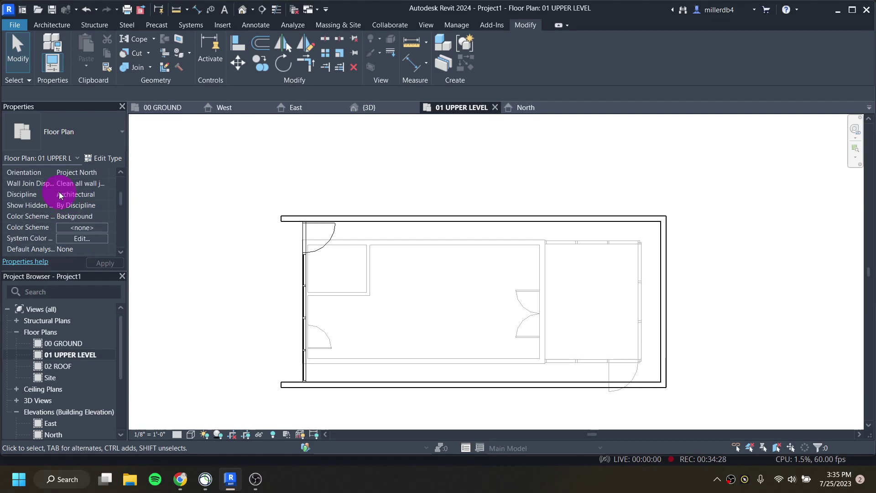
{"action": "scroll", "coordinate": [58, 189], "scroll_direction": "down", "scroll_amount": 3}
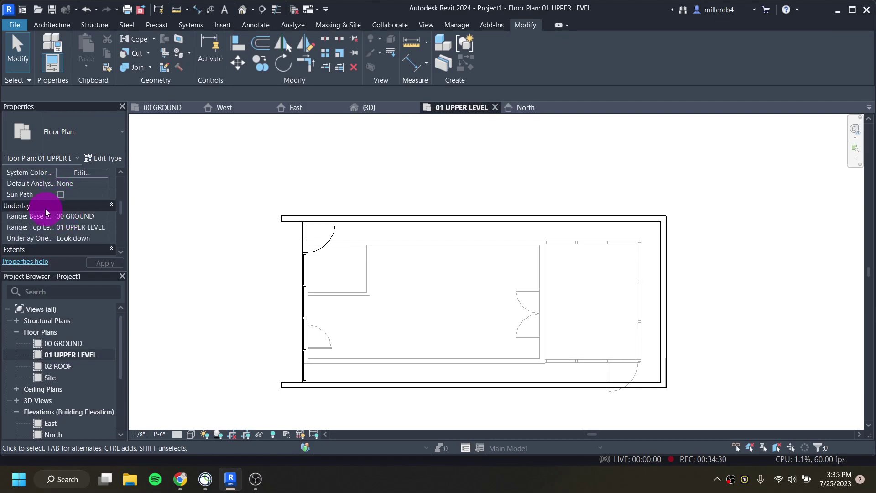
{"action": "left_click", "coordinate": [93, 217]}
{"action": "left_click", "coordinate": [104, 218]}
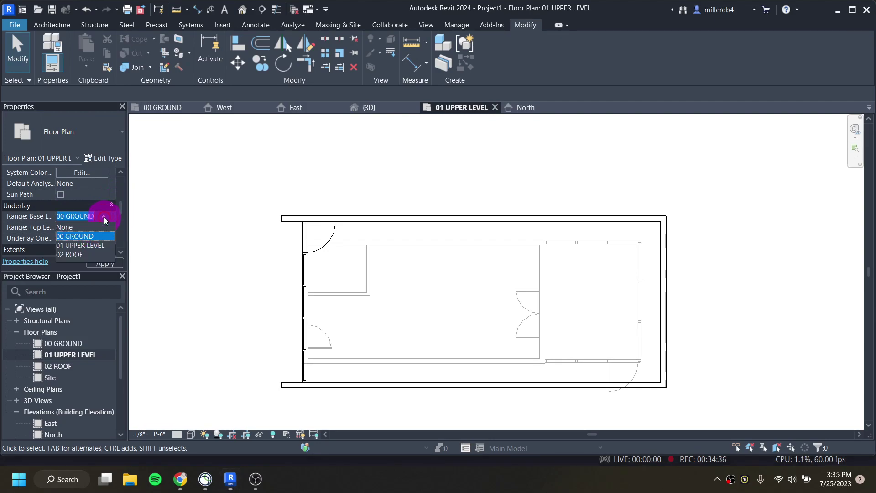
{"action": "left_click", "coordinate": [75, 225]}
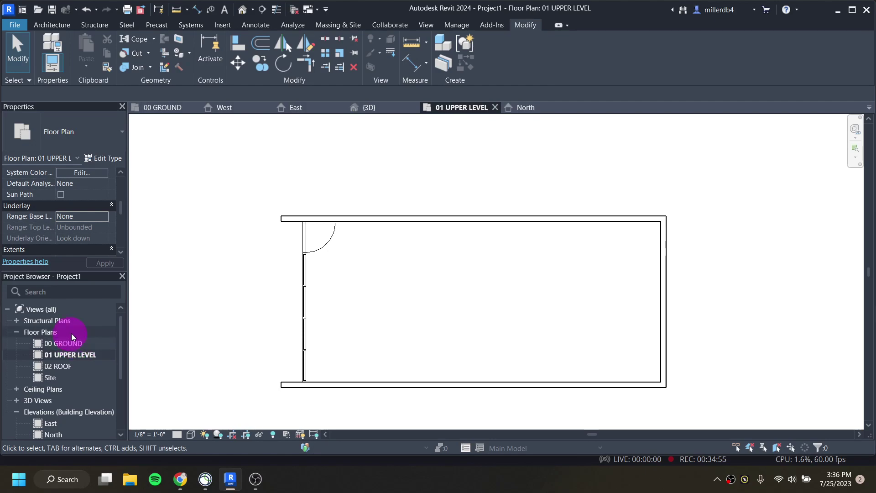
{"action": "left_click", "coordinate": [62, 25]}
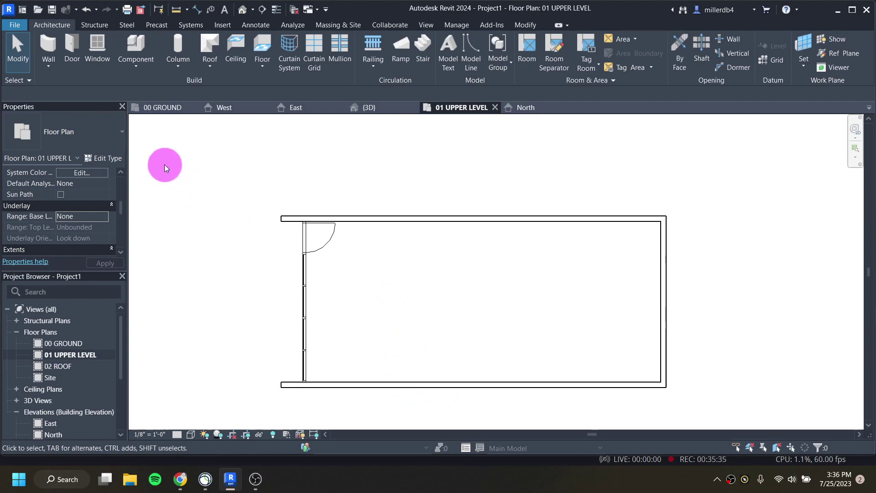
Step: Start the Window tool with WN and browse the Fixed window types in the type selector
{"action": "key", "text": "w"}
{"action": "key", "text": "n"}
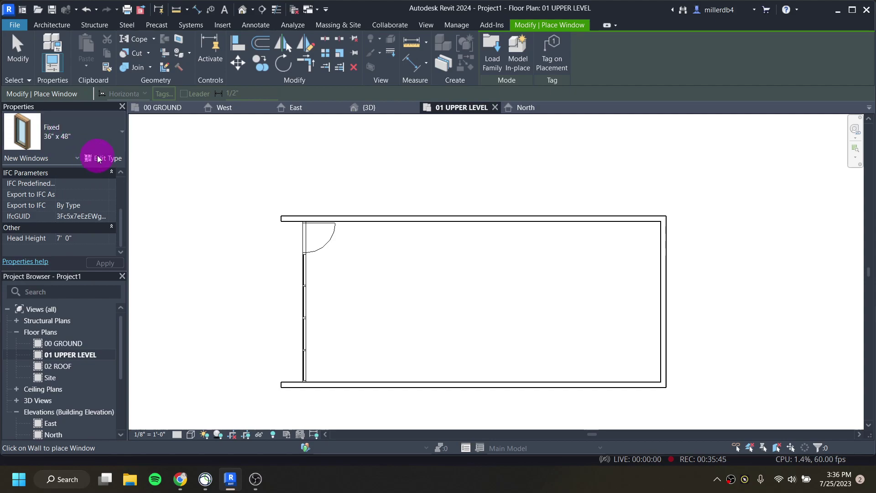
{"action": "left_click", "coordinate": [95, 136]}
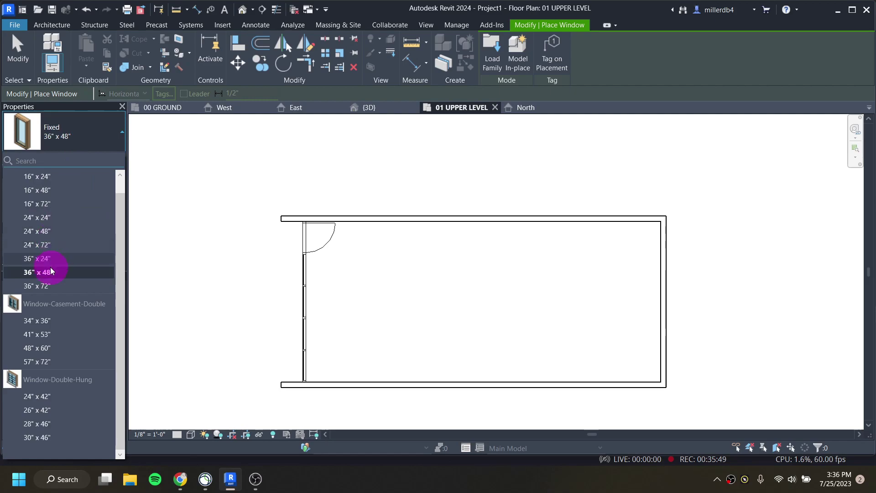
{"action": "scroll", "coordinate": [50, 283], "scroll_direction": "up", "scroll_amount": 1}
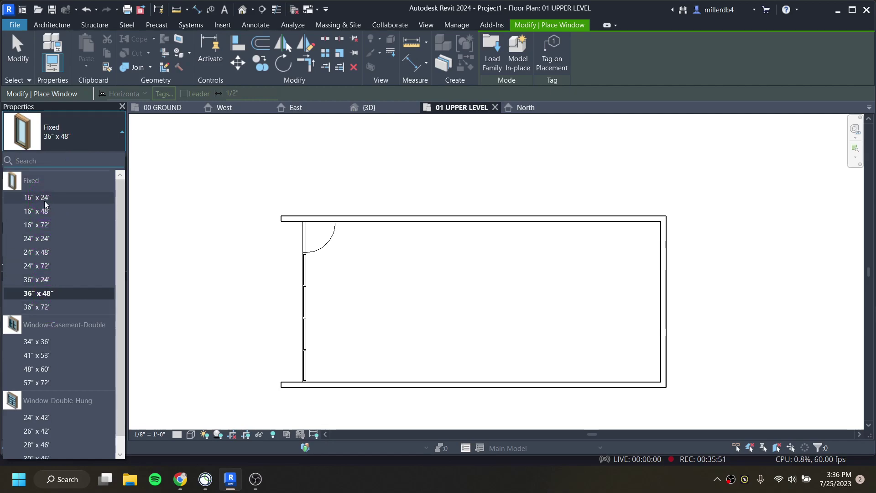
{"action": "scroll", "coordinate": [45, 294], "scroll_direction": "down", "scroll_amount": 1}
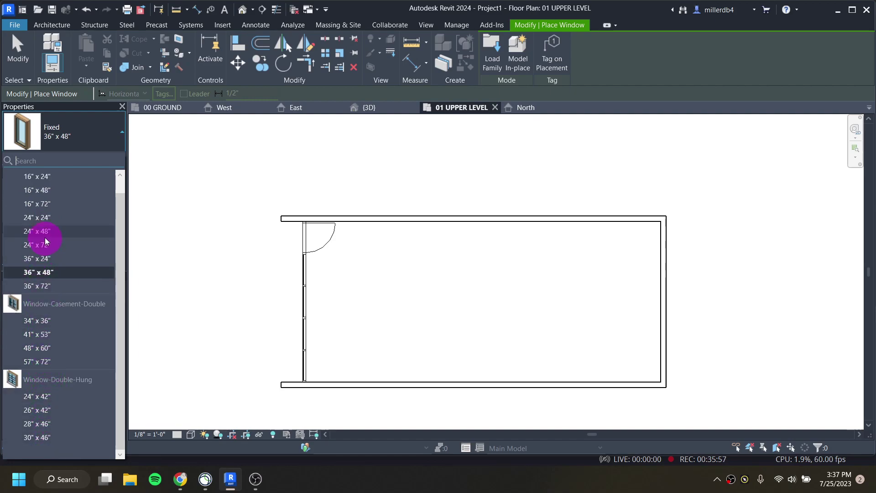
{"action": "scroll", "coordinate": [78, 221], "scroll_direction": "up", "scroll_amount": 1}
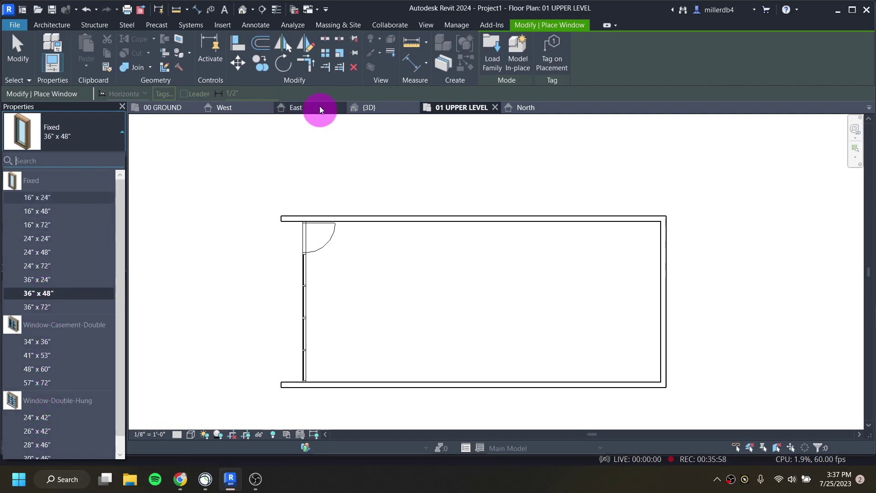
Step: Start Load Family and browse to the US > Windows library folder
{"action": "left_click", "coordinate": [494, 58]}
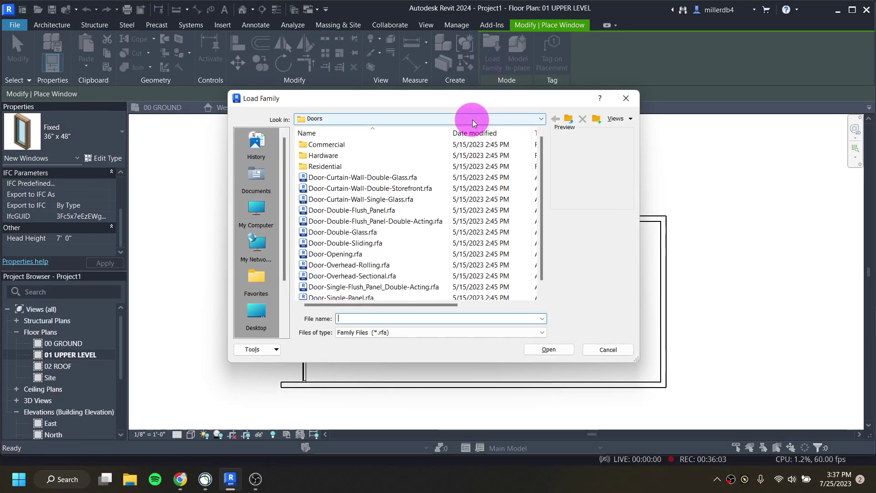
{"action": "left_click", "coordinate": [508, 121]}
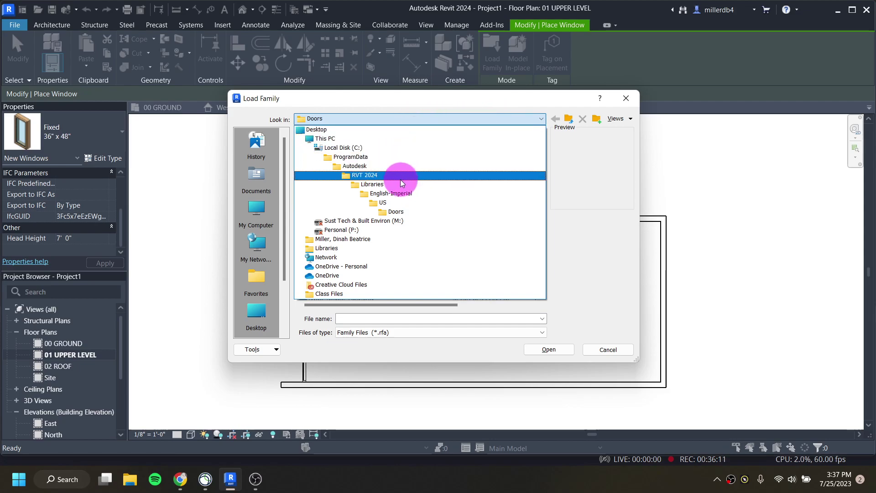
{"action": "left_click", "coordinate": [384, 200]}
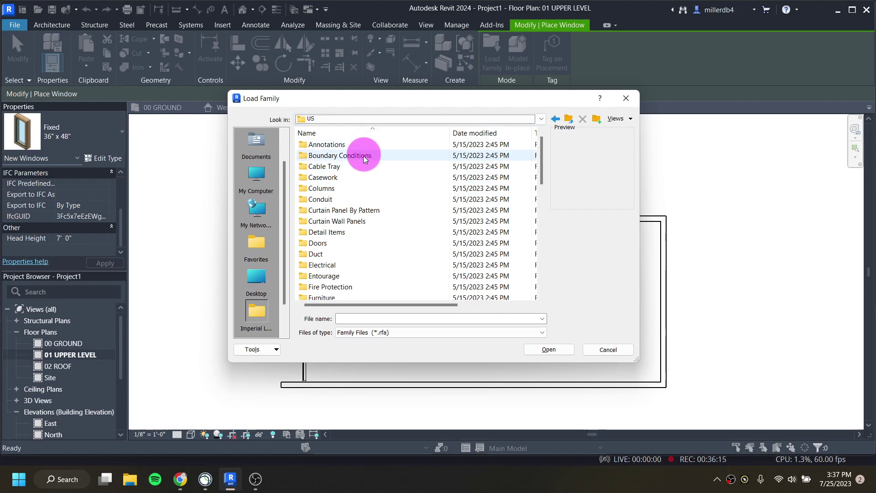
{"action": "scroll", "coordinate": [363, 181], "scroll_direction": "down", "scroll_amount": 10}
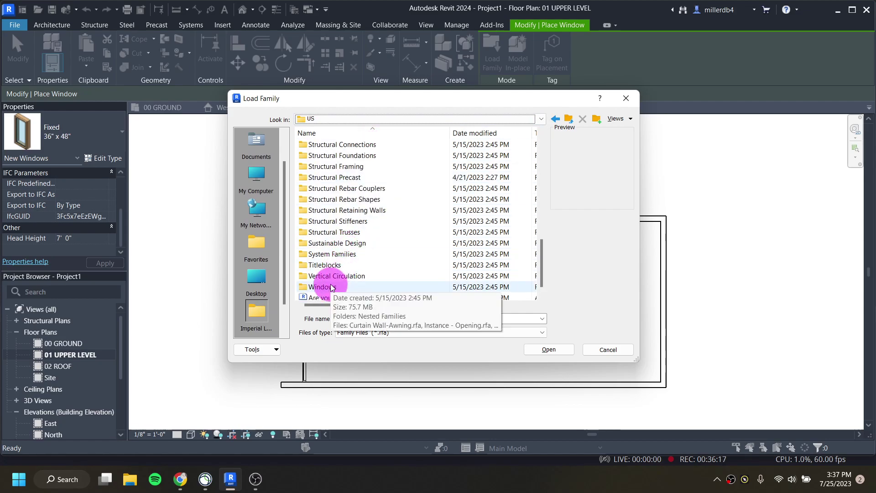
{"action": "double_click", "coordinate": [330, 286]}
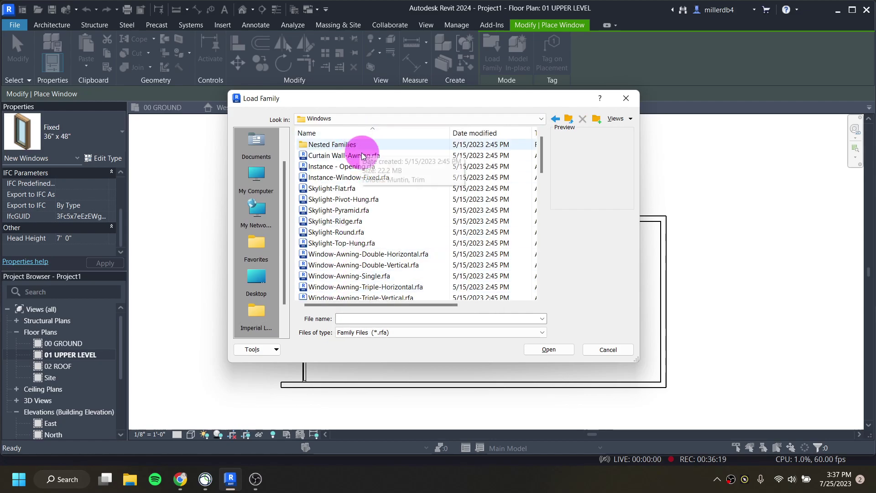
Step: Compare family previews and load Instance-Window-Fixed.rfa
{"action": "left_click", "coordinate": [333, 155]}
{"action": "left_click", "coordinate": [340, 168]}
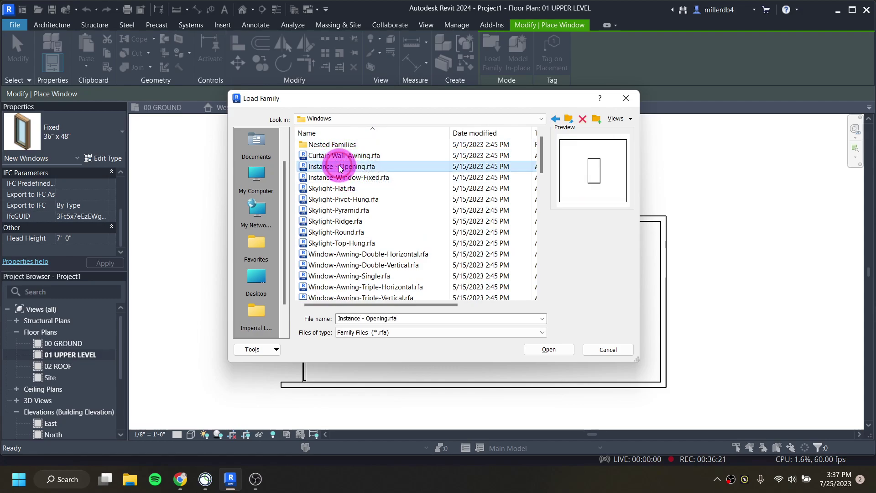
{"action": "left_click", "coordinate": [337, 177]}
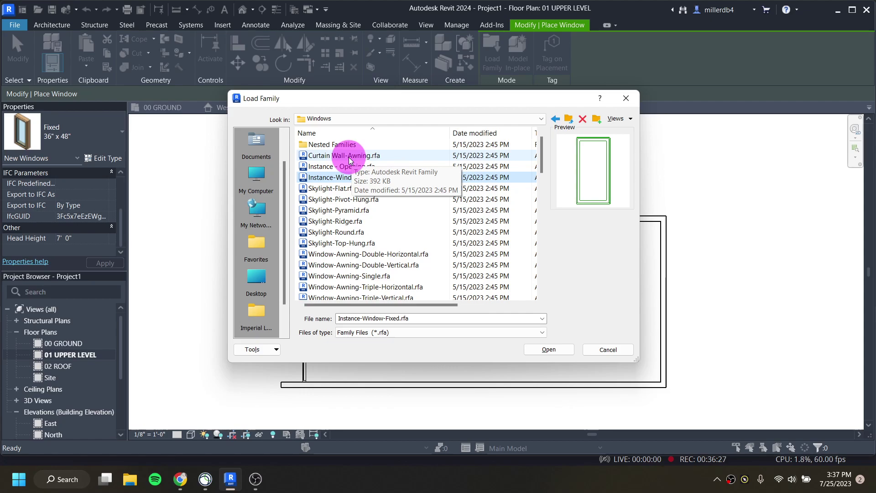
{"action": "left_click", "coordinate": [327, 168]}
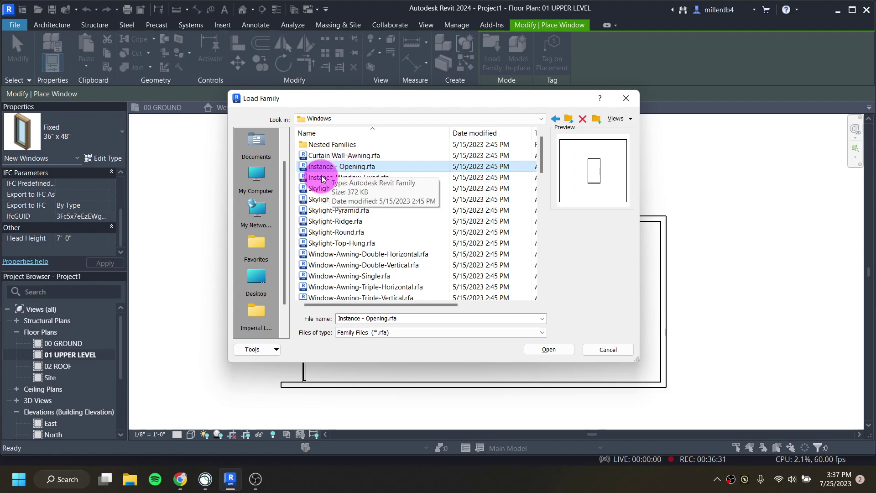
{"action": "left_click", "coordinate": [324, 177]}
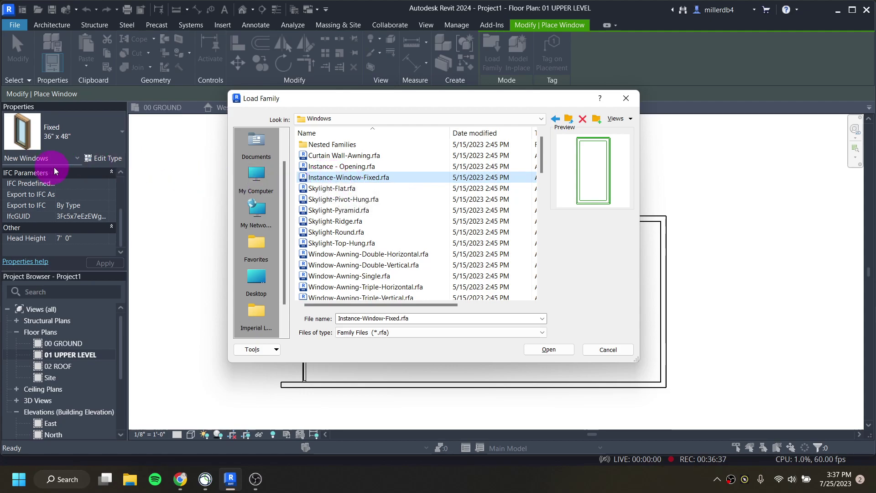
{"action": "scroll", "coordinate": [395, 232], "scroll_direction": "down", "scroll_amount": 10}
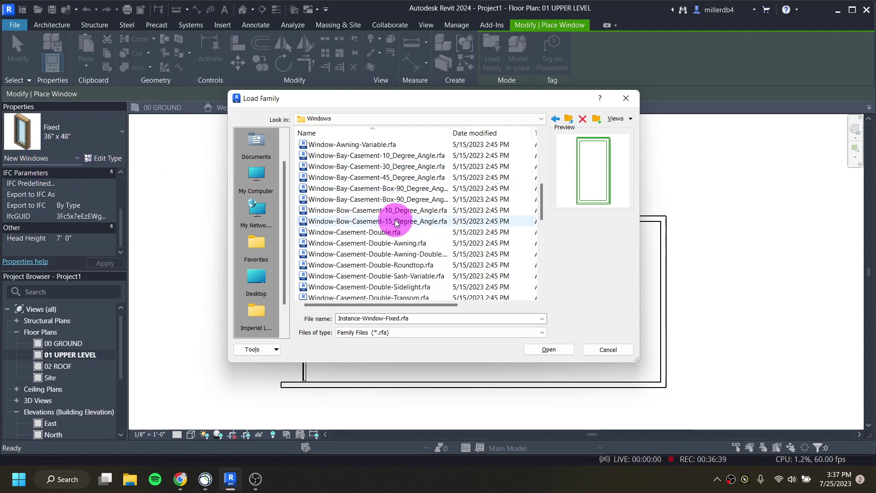
{"action": "scroll", "coordinate": [385, 237], "scroll_direction": "down", "scroll_amount": 1}
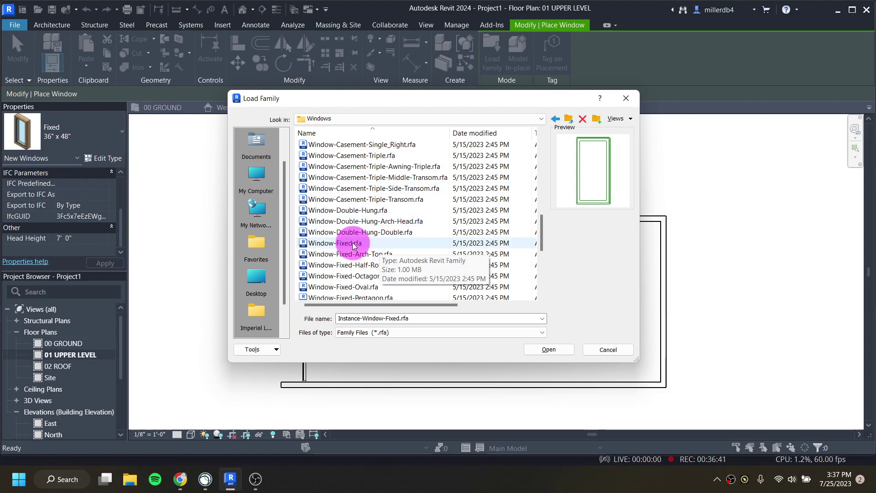
{"action": "scroll", "coordinate": [347, 201], "scroll_direction": "up", "scroll_amount": 10}
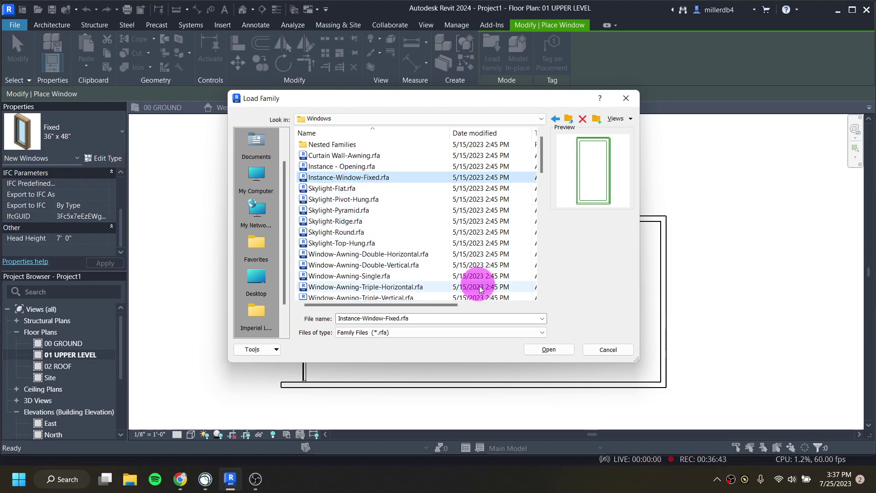
{"action": "left_click", "coordinate": [552, 350]}
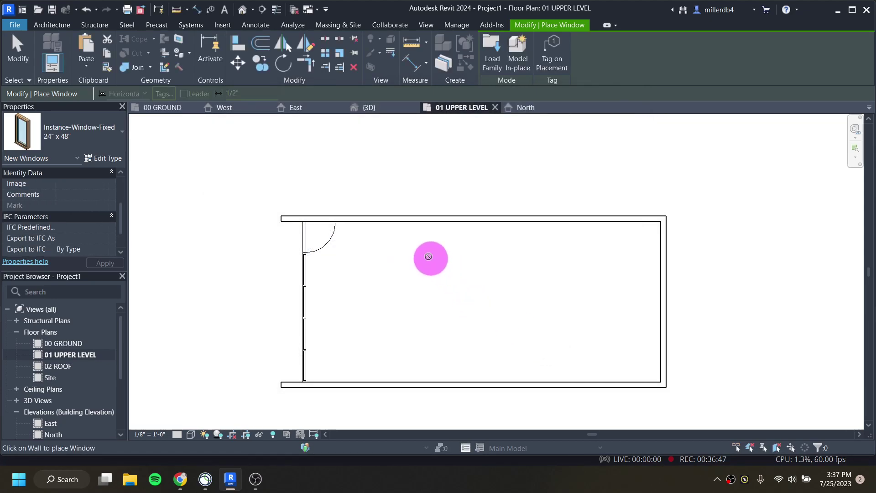
Step: Make Fixed 24" x 48" the current window type, after briefly picking 16" x 48"
{"action": "left_click", "coordinate": [69, 138]}
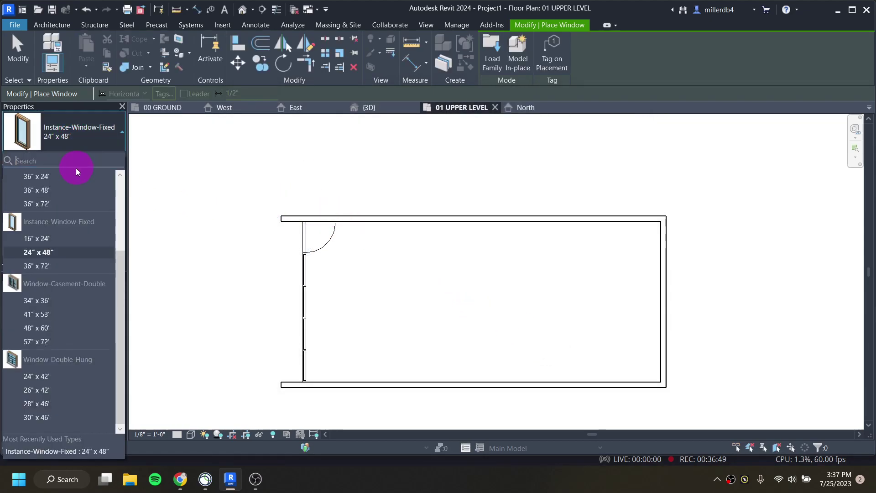
{"action": "scroll", "coordinate": [57, 247], "scroll_direction": "up", "scroll_amount": 3}
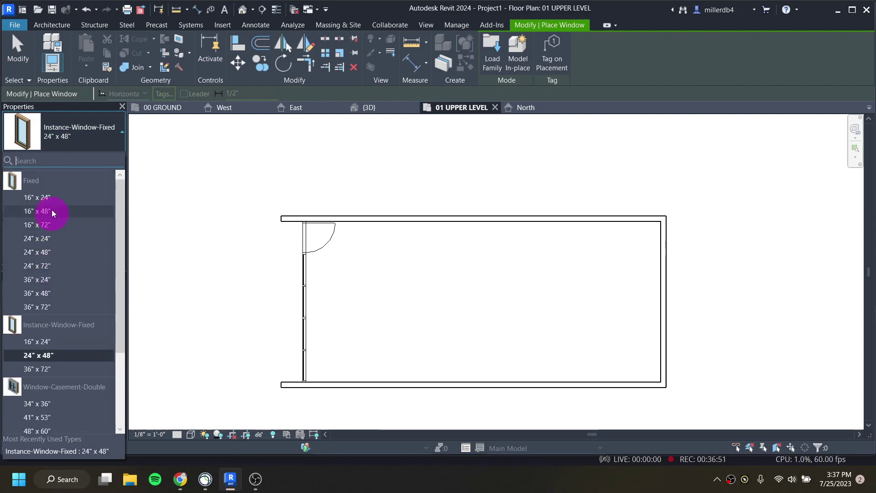
{"action": "left_click", "coordinate": [49, 211]}
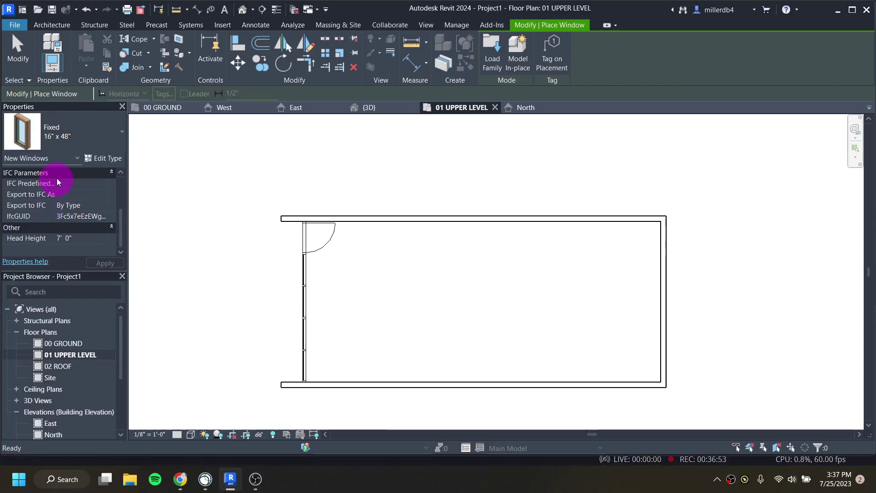
{"action": "left_click", "coordinate": [98, 133]}
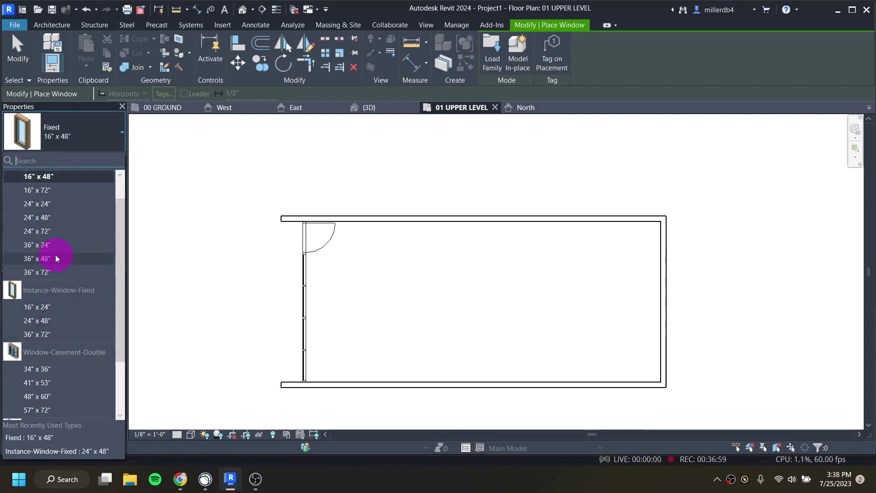
{"action": "scroll", "coordinate": [58, 261], "scroll_direction": "up", "scroll_amount": 1}
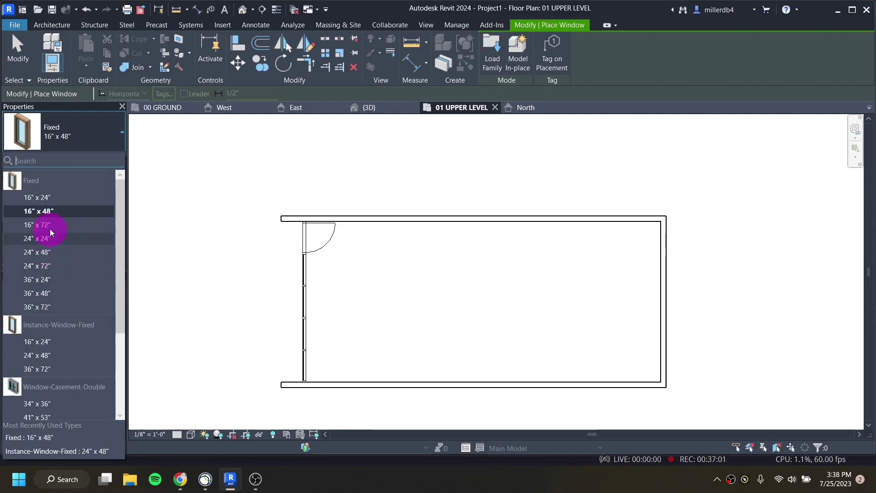
{"action": "mouse_move", "coordinate": [44, 257]}
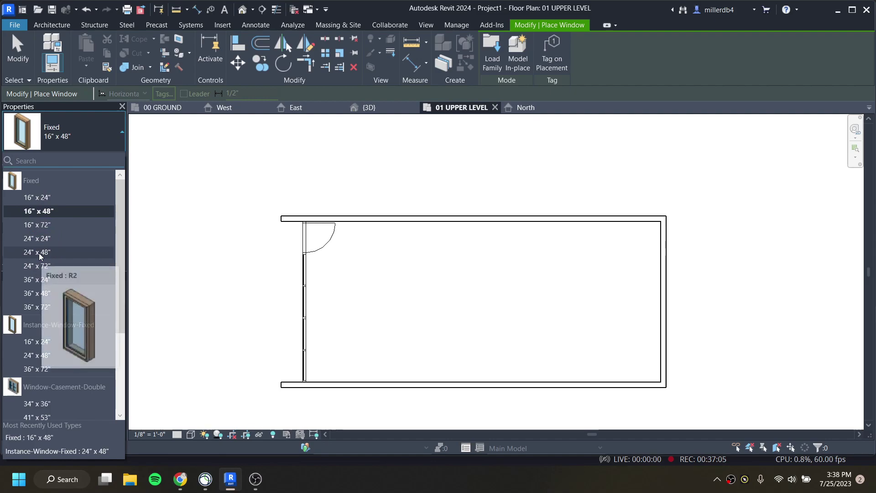
{"action": "left_click", "coordinate": [39, 253]}
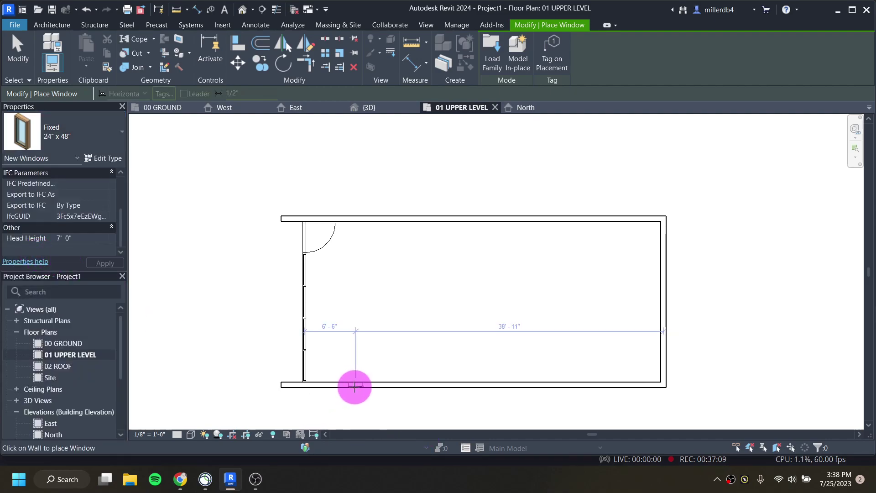
Step: Place four Fixed 24" x 48" windows in a row along the upper level's bottom wall
{"action": "scroll", "coordinate": [353, 385], "scroll_direction": "up", "scroll_amount": 2}
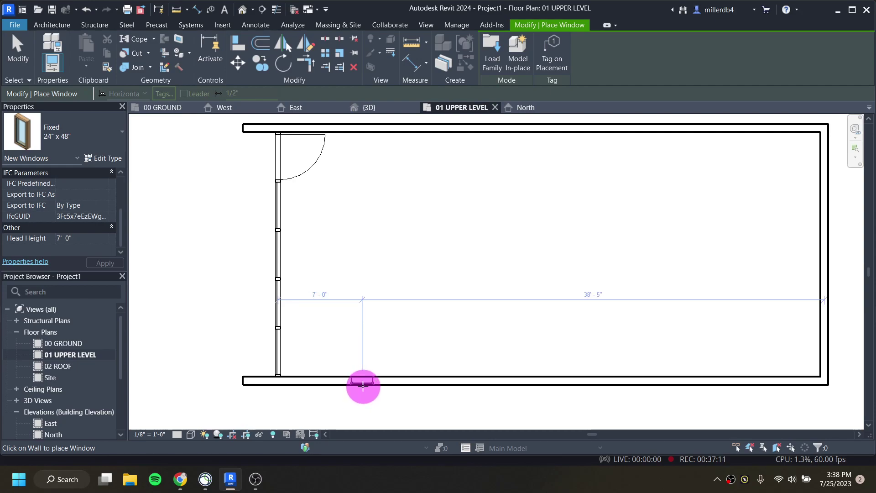
{"action": "left_click", "coordinate": [363, 386]}
{"action": "left_click", "coordinate": [404, 386]}
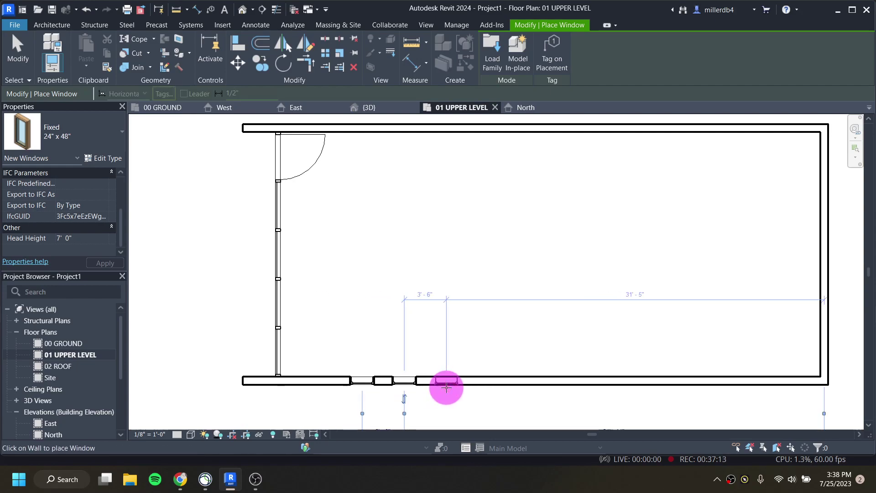
{"action": "left_click", "coordinate": [447, 386]}
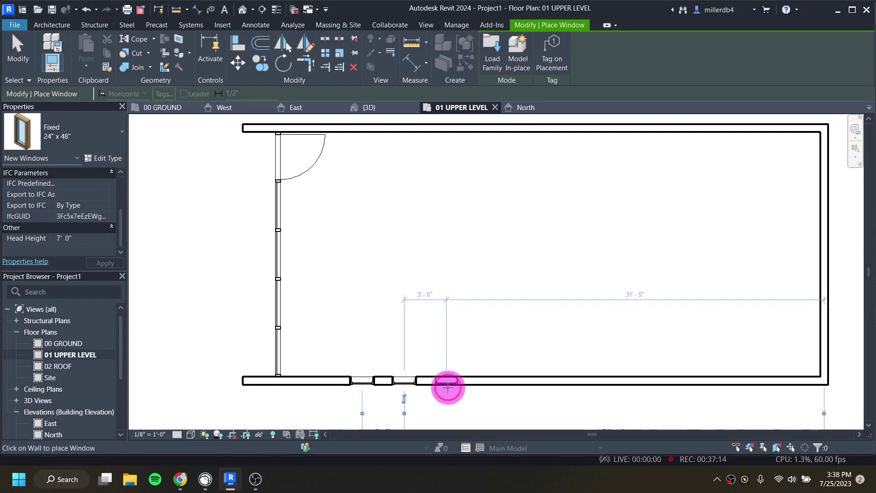
{"action": "left_click", "coordinate": [489, 387]}
{"action": "middle_click_drag", "start_coordinate": [512, 381], "coordinate": [505, 319]}
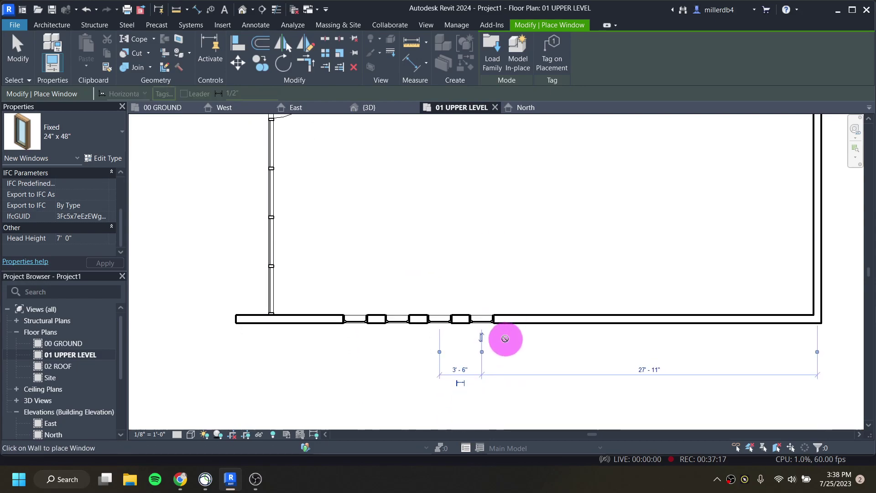
{"action": "scroll", "coordinate": [460, 371], "scroll_direction": "up", "scroll_amount": 1}
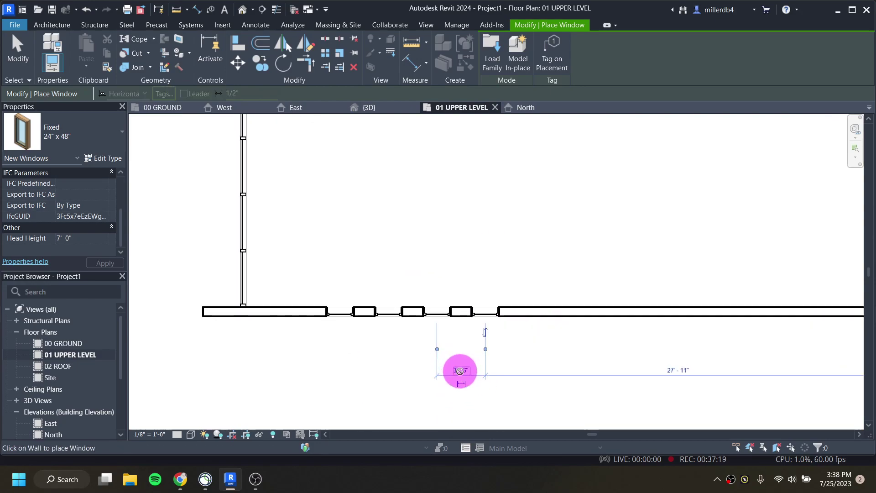
{"action": "scroll", "coordinate": [460, 370], "scroll_direction": "up", "scroll_amount": 2}
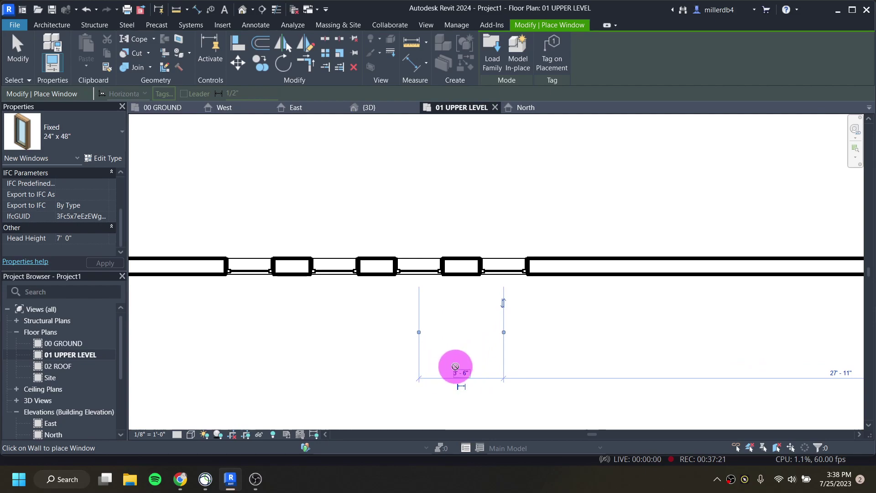
{"action": "key", "text": "Escape"}
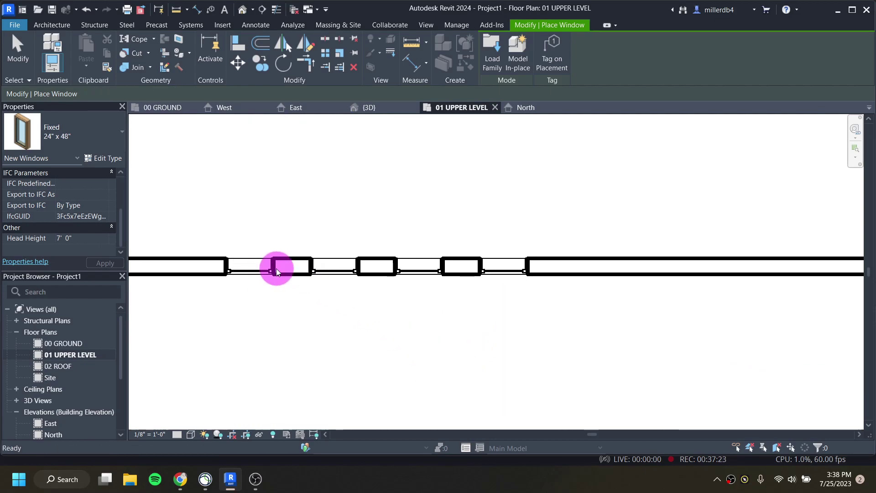
{"action": "key", "text": "Escape"}
{"action": "left_click", "coordinate": [261, 267]}
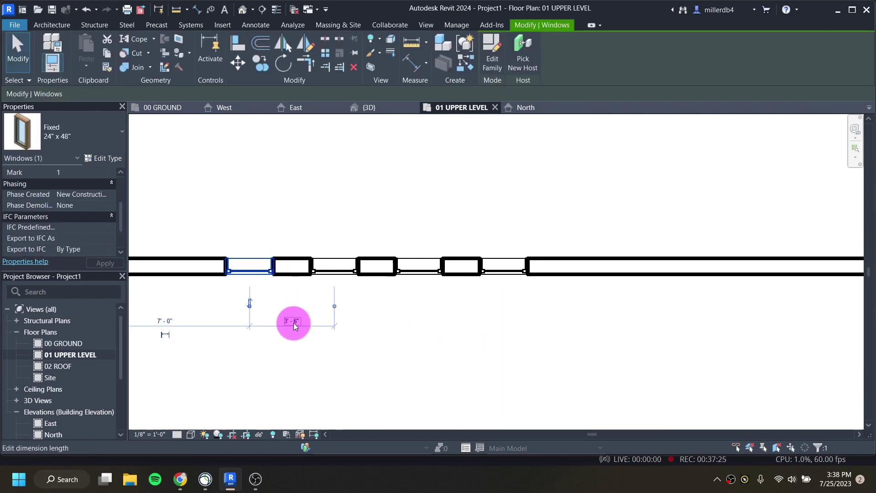
{"action": "left_click", "coordinate": [333, 269]}
{"action": "left_click", "coordinate": [416, 273]}
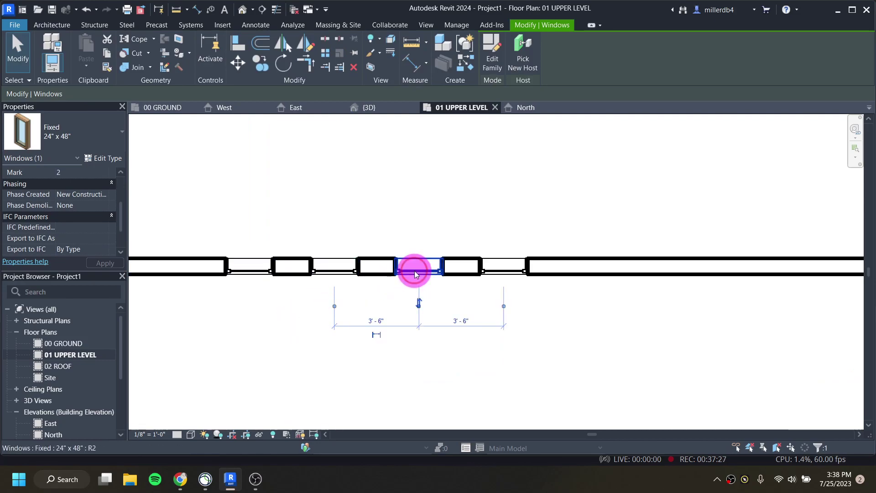
{"action": "left_click", "coordinate": [498, 272]}
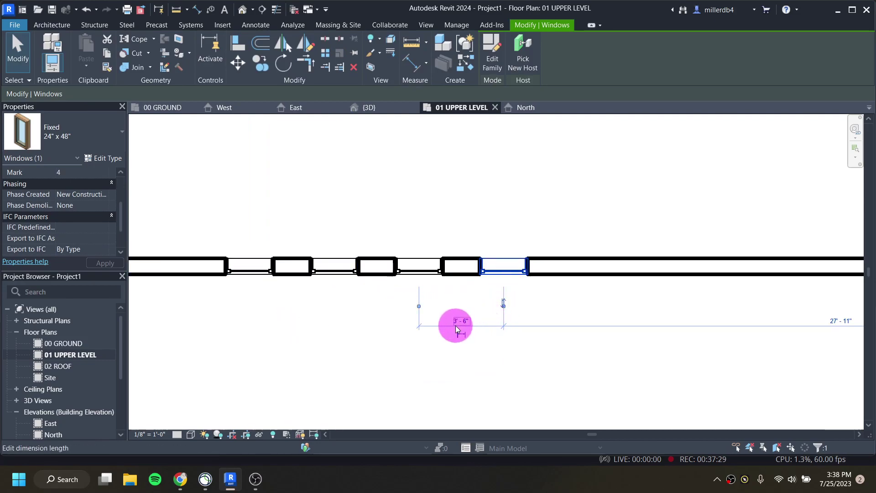
{"action": "scroll", "coordinate": [463, 336], "scroll_direction": "down", "scroll_amount": 2}
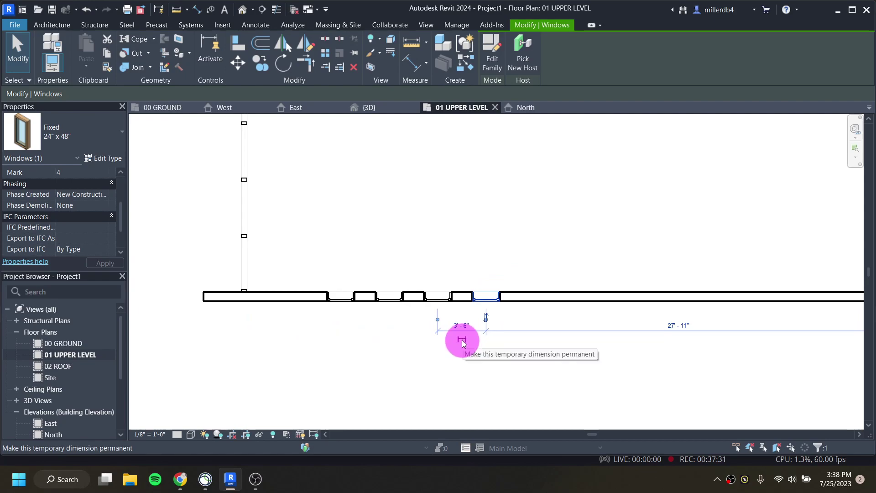
{"action": "left_click", "coordinate": [349, 300]}
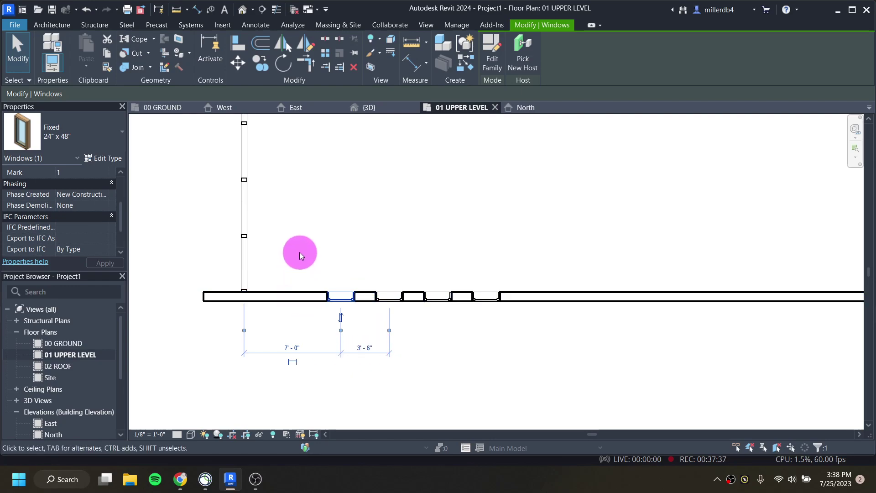
{"action": "left_click", "coordinate": [293, 363]}
{"action": "left_click", "coordinate": [336, 400]}
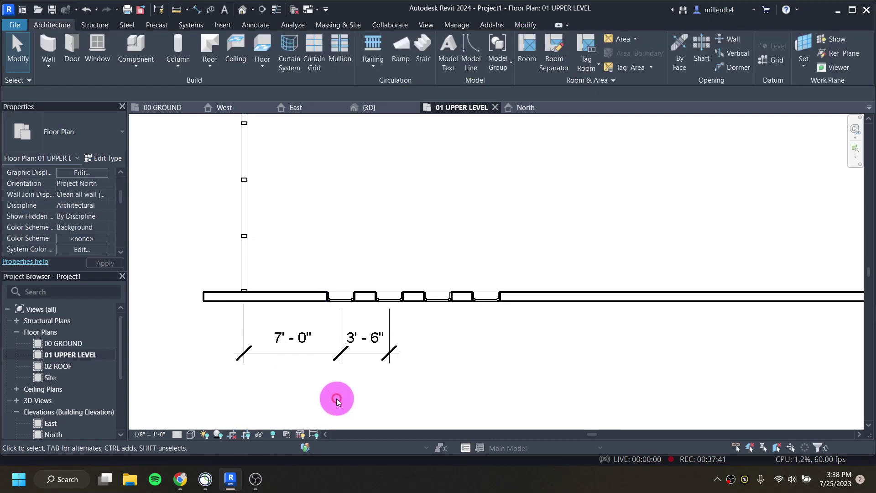
{"action": "scroll", "coordinate": [343, 394], "scroll_direction": "down", "scroll_amount": 1}
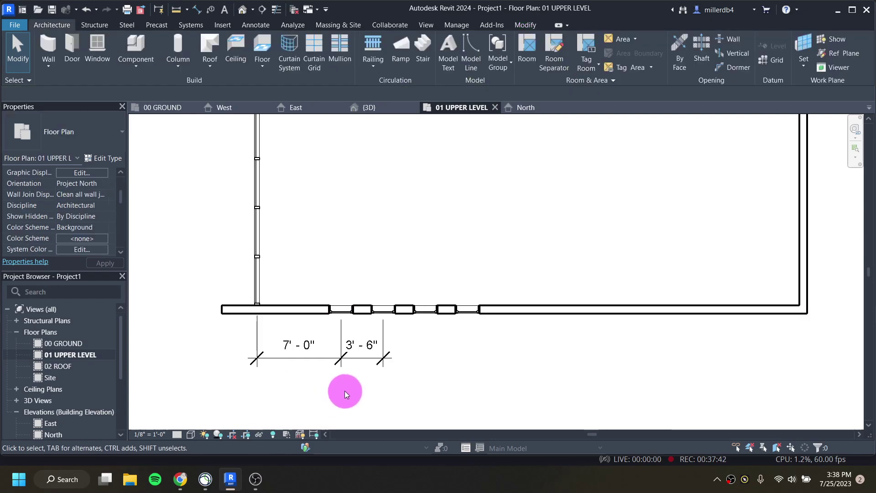
{"action": "left_click", "coordinate": [346, 361]}
{"action": "key", "text": "Delete"}
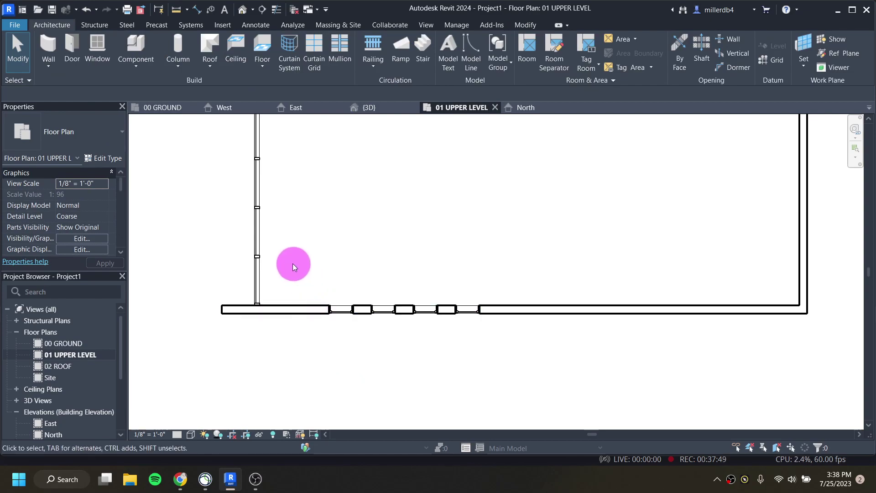
Step: Add an aligned dimension from the left wall centreline across four window edges (7'-0", three 3'-6")
{"action": "left_click", "coordinate": [197, 9]}
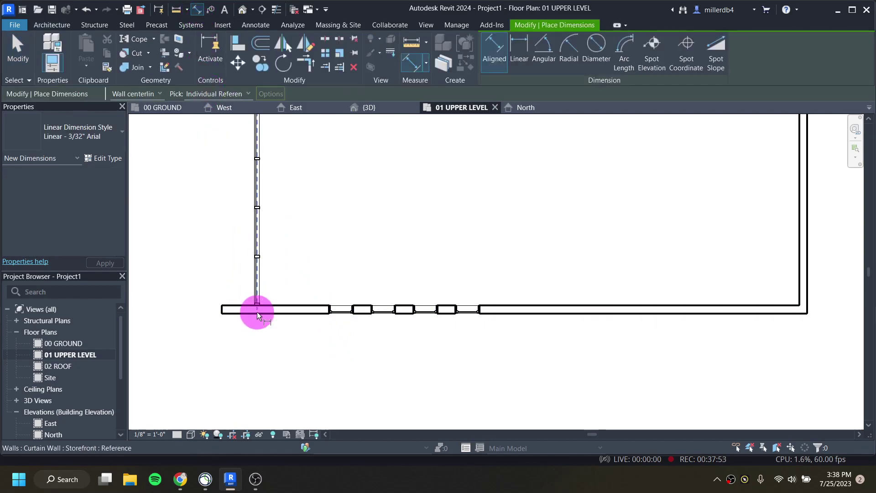
{"action": "left_click", "coordinate": [256, 311]}
{"action": "left_click", "coordinate": [342, 312]}
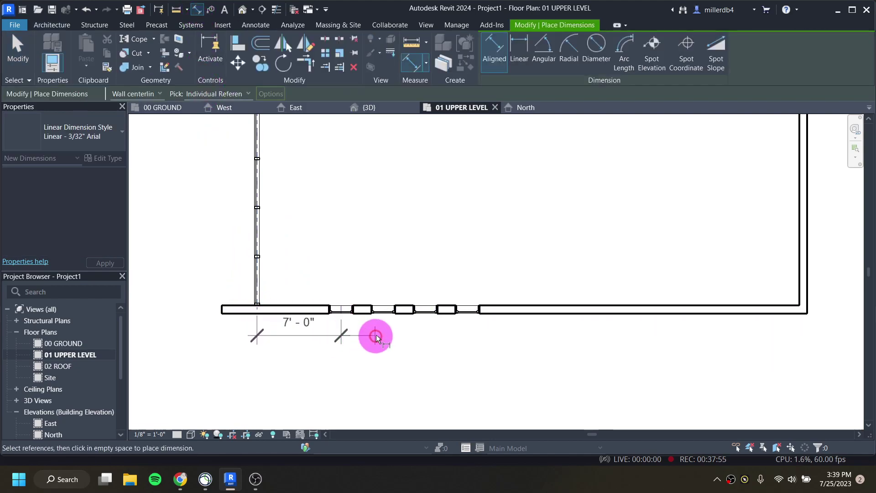
{"action": "left_click", "coordinate": [385, 311]}
{"action": "left_click", "coordinate": [426, 312]}
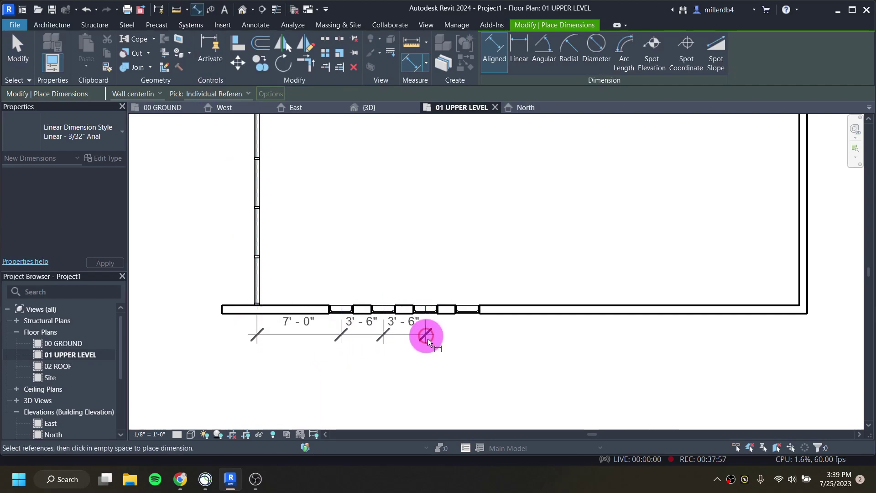
{"action": "left_click", "coordinate": [469, 308]}
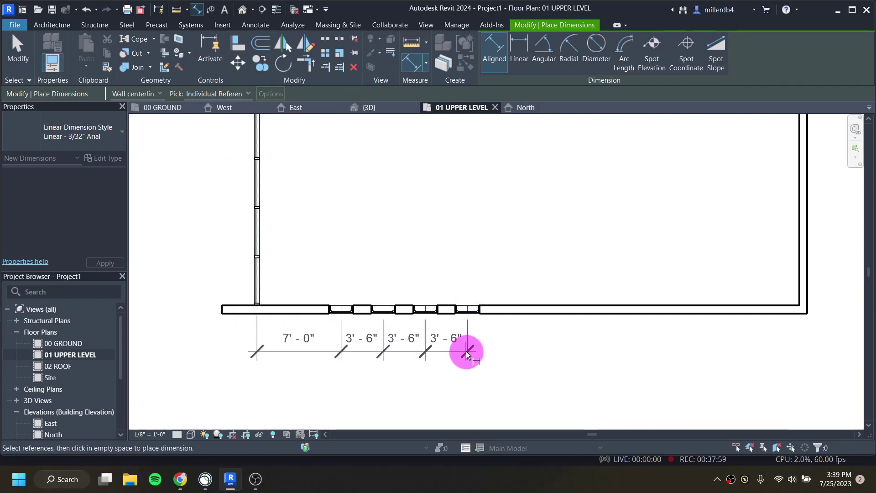
{"action": "left_click", "coordinate": [469, 356]}
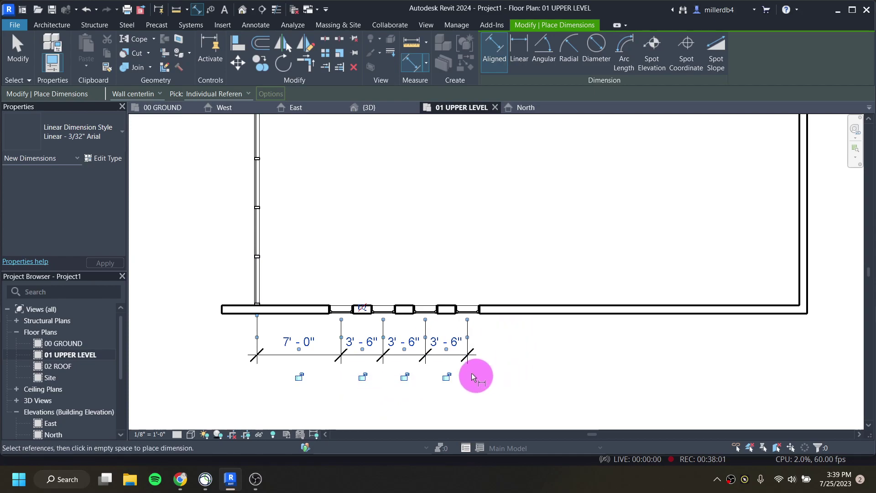
{"action": "key", "text": "Escape"}
{"action": "key", "text": "Escape"}
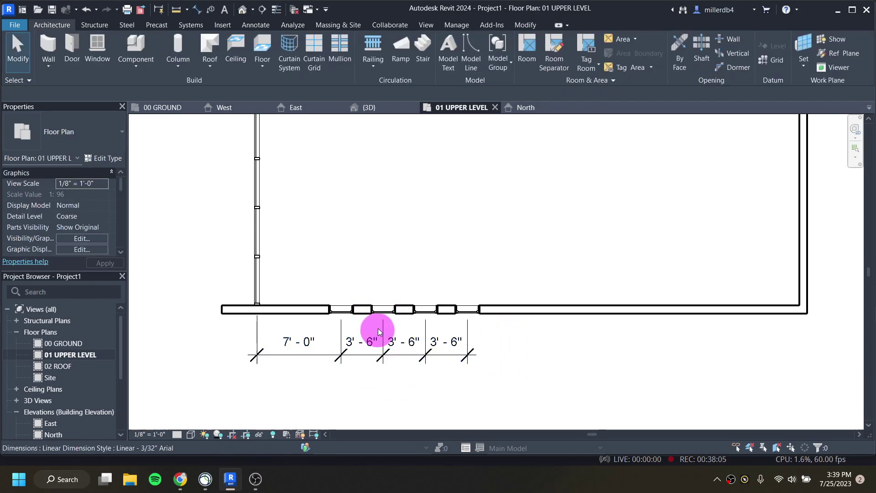
Step: Change the spacings to the second, third and fourth windows to 3'-0" each
{"action": "left_click", "coordinate": [382, 311]}
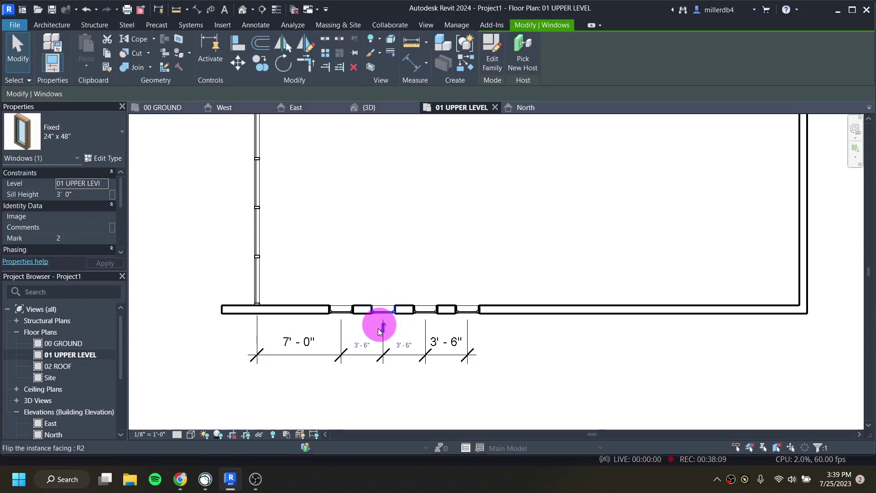
{"action": "left_click", "coordinate": [363, 345]}
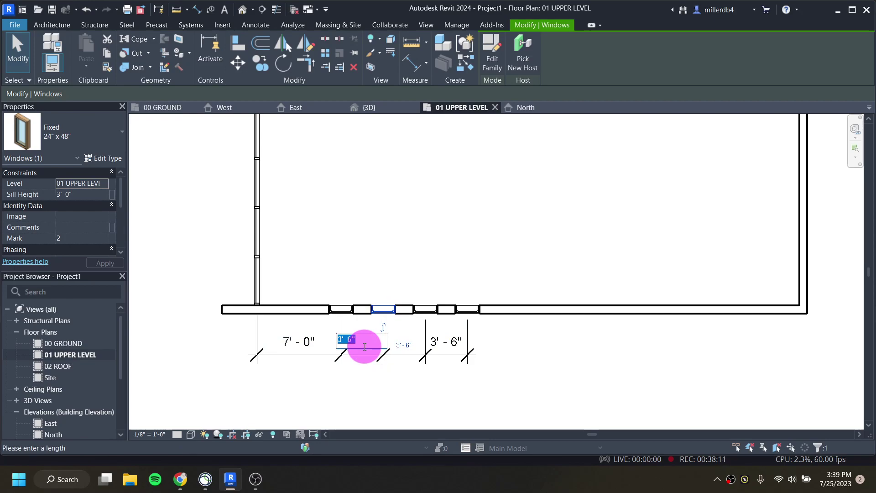
{"action": "type", "text": "3"}
{"action": "key", "text": "Return"}
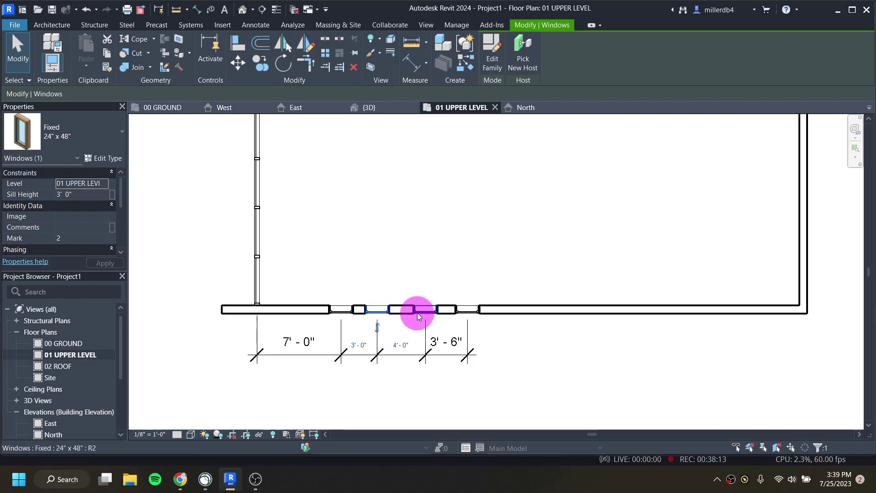
{"action": "left_click", "coordinate": [421, 312]}
{"action": "left_click", "coordinate": [400, 345]}
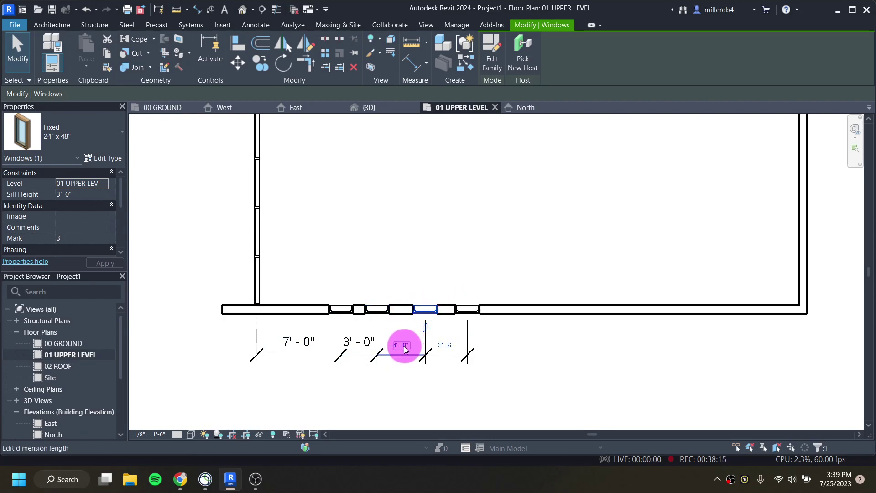
{"action": "type", "text": "3"}
{"action": "key", "text": "Return"}
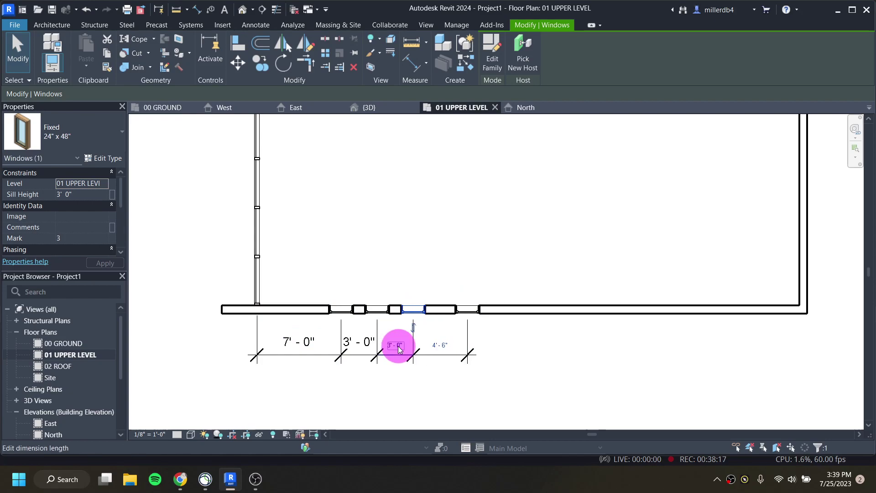
{"action": "left_click", "coordinate": [466, 310]}
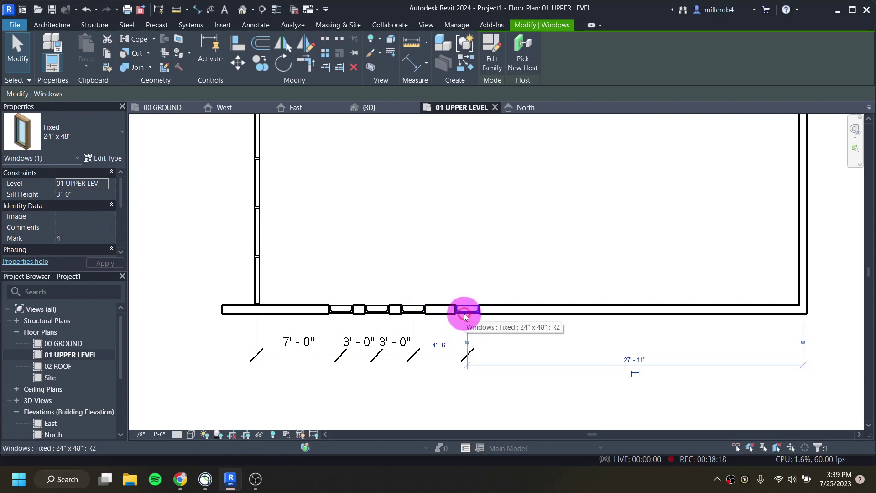
{"action": "left_click", "coordinate": [437, 352]}
{"action": "type", "text": "3"}
{"action": "key", "text": "Return"}
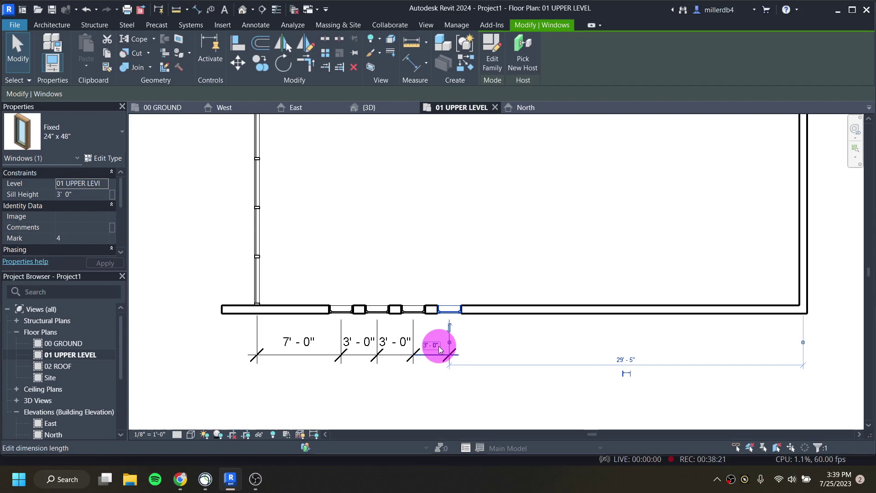
{"action": "key", "text": "Escape"}
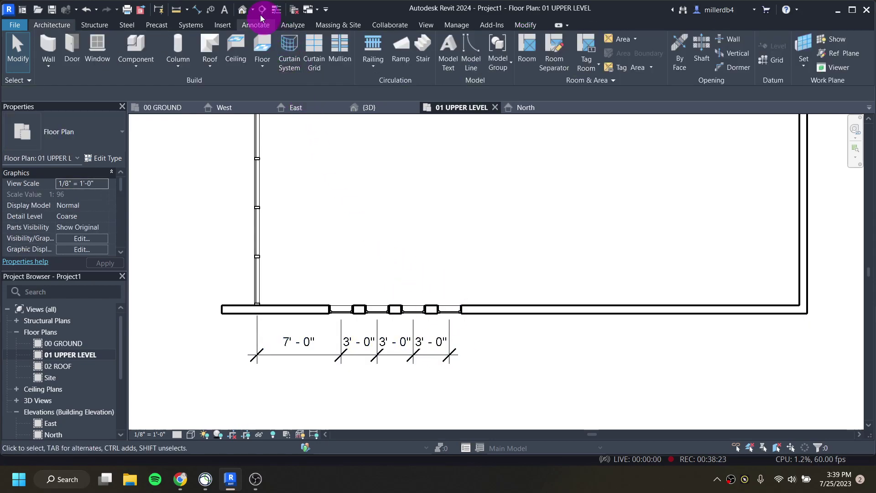
Step: Switch to the default 3D view and orbit to face the four upper-level south windows
{"action": "left_click", "coordinate": [243, 9]}
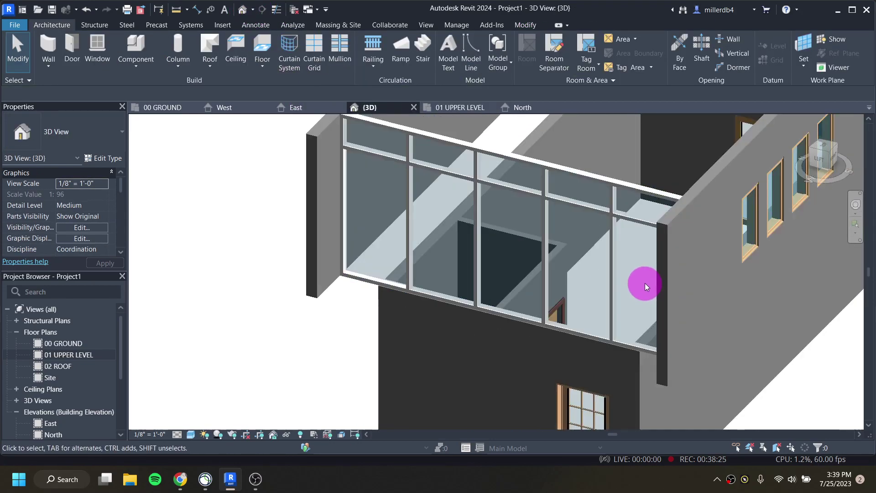
{"action": "scroll", "coordinate": [763, 313], "scroll_direction": "down", "scroll_amount": 3}
{"action": "middle_click_drag", "start_coordinate": [749, 302], "coordinate": [503, 316], "text": "shift"}
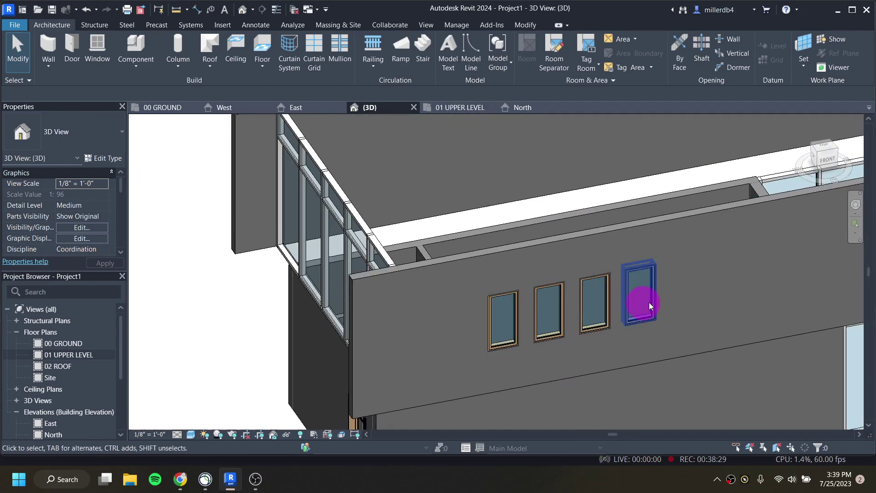
{"action": "middle_click_drag", "start_coordinate": [588, 314], "coordinate": [538, 333], "text": "shift"}
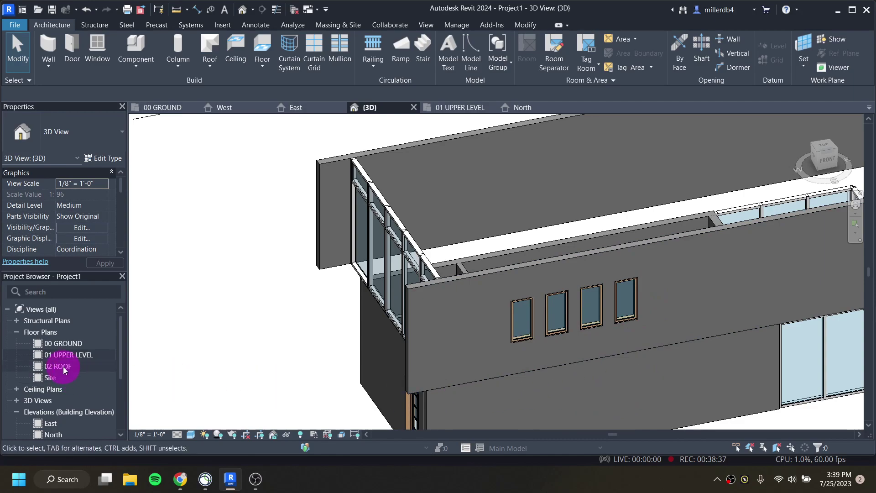
Step: From the 00 GROUND plan, save the project, naming it with the course code, student's name and 'RevitResidential'
{"action": "double_click", "coordinate": [66, 343]}
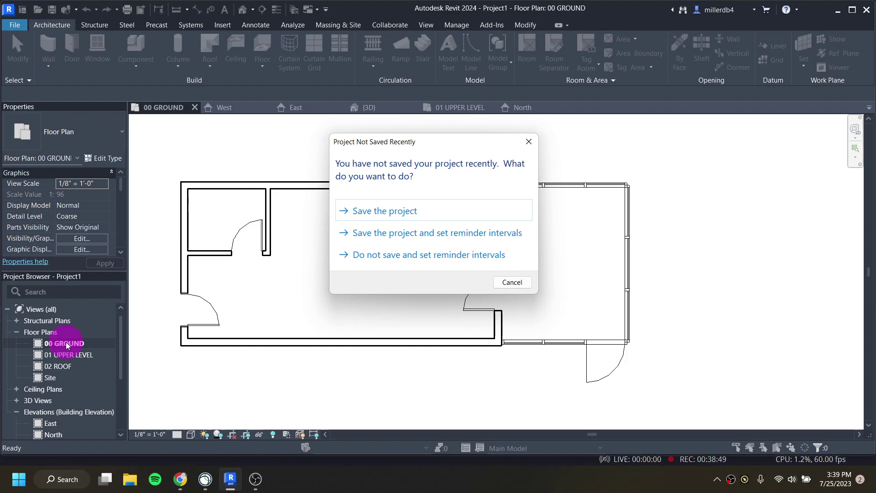
{"action": "left_click", "coordinate": [385, 210]}
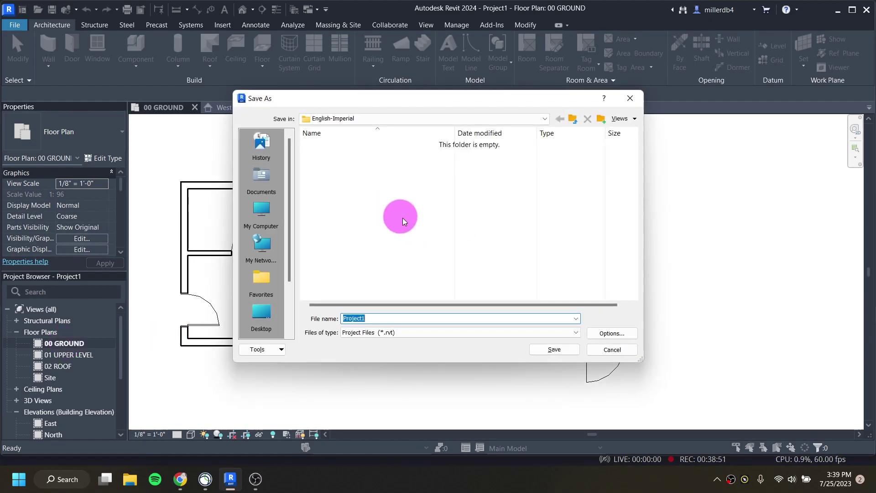
{"action": "type", "text": "BSC12"}
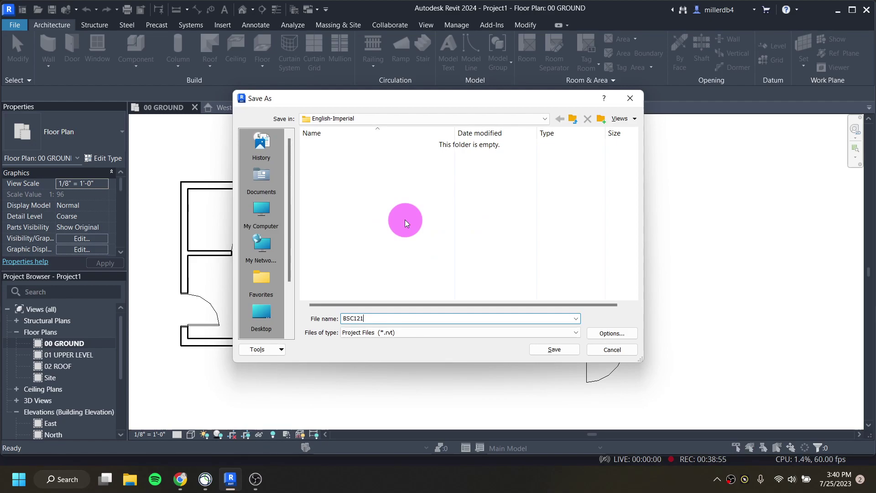
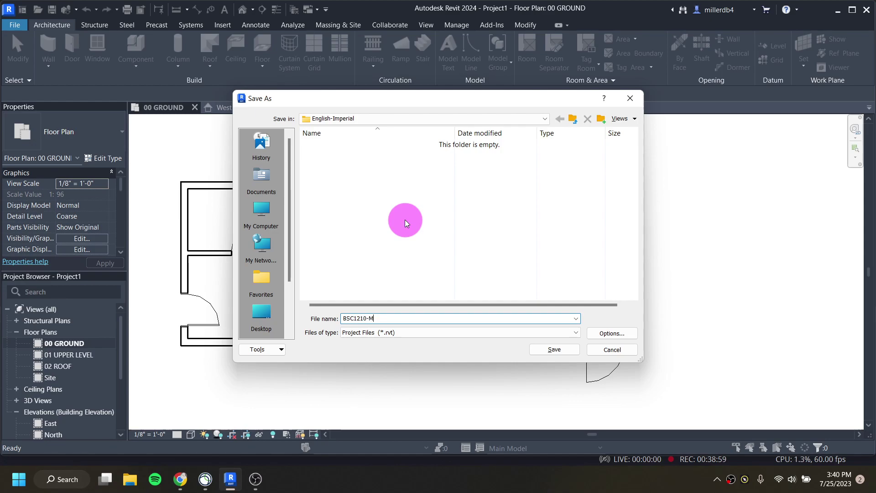
{"action": "key", "text": "Caps_Lock"}
{"action": "key", "text": "Caps_Lock"}
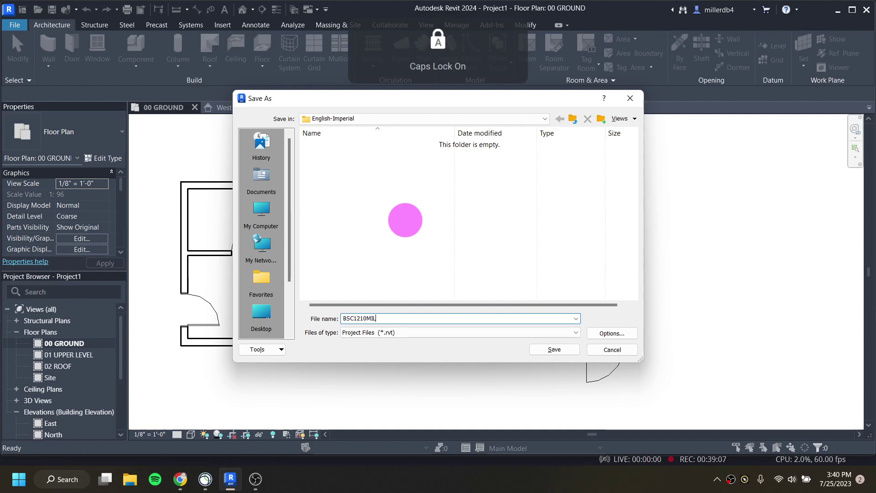
{"action": "key", "text": "Caps_Lock"}
{"action": "key", "text": "Caps_Lock"}
{"action": "type", "text": "RevitRe"}
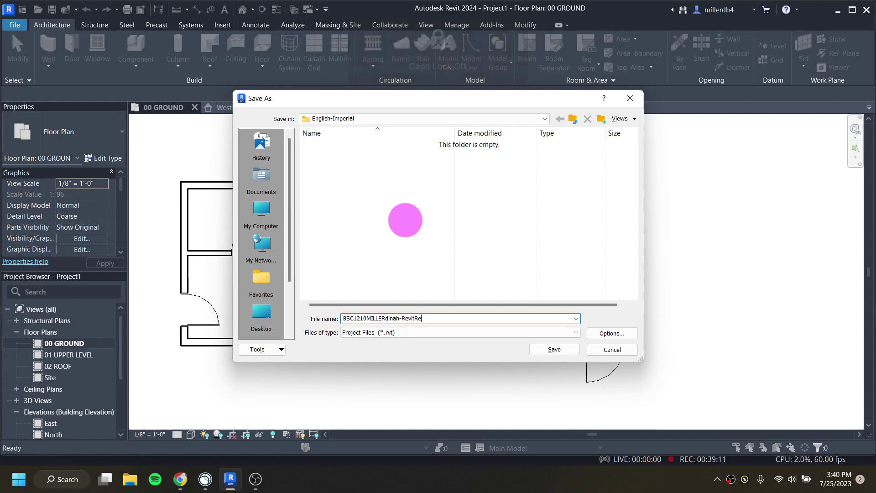
{"action": "type", "text": "sed"}
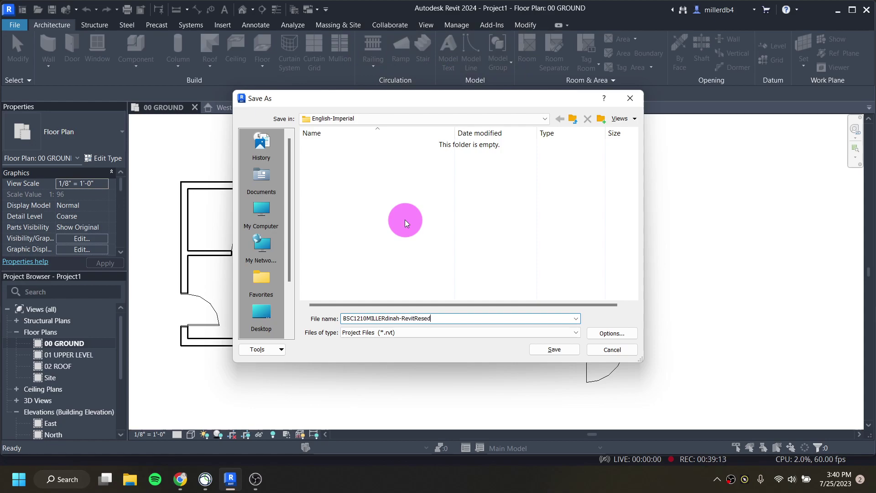
{"action": "key", "text": "BackSpace"}
{"action": "key", "text": "BackSpace"}
{"action": "type", "text": "idental"}
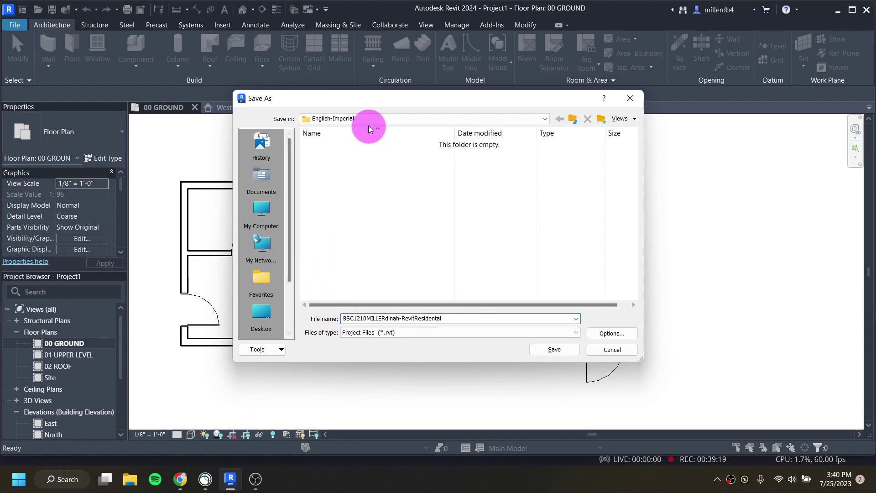
Step: Save the project file into the Desktop folder
{"action": "left_click", "coordinate": [324, 121]}
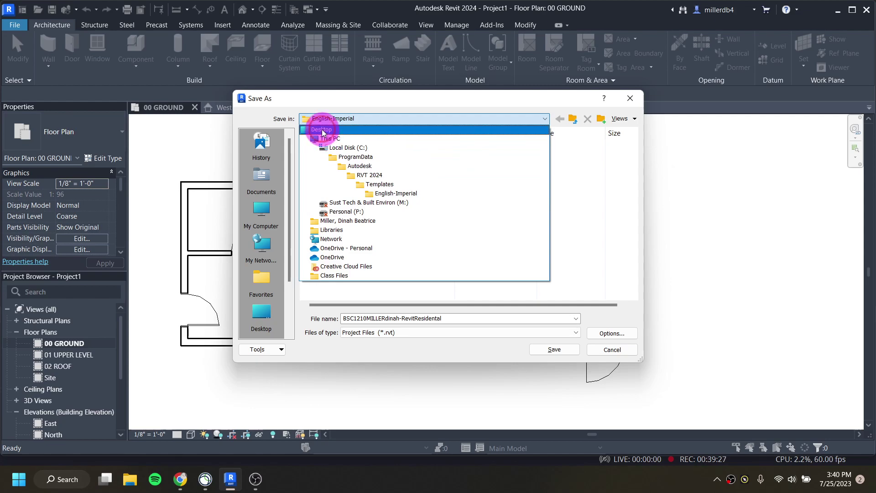
{"action": "left_click", "coordinate": [322, 129]}
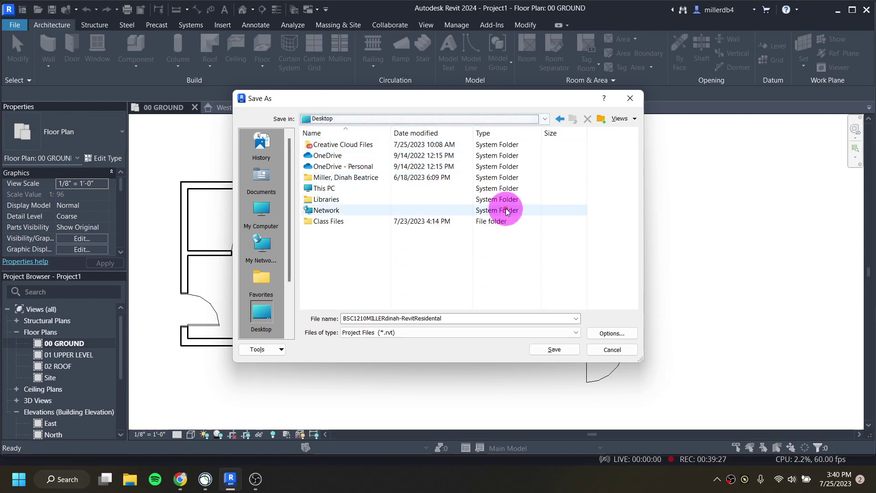
{"action": "left_click", "coordinate": [566, 349]}
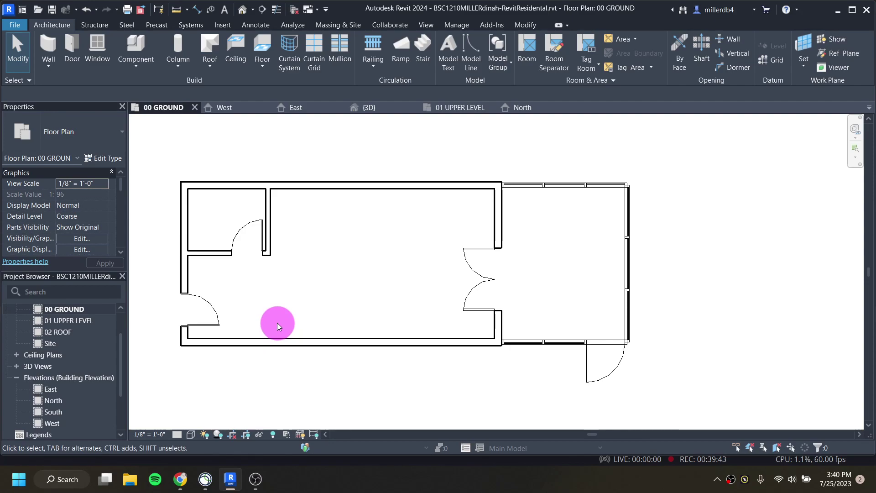
Step: Place seven Fixed 24" x 48" windows along the south wall of the 00 GROUND plan
{"action": "key", "text": "w"}
{"action": "key", "text": "n"}
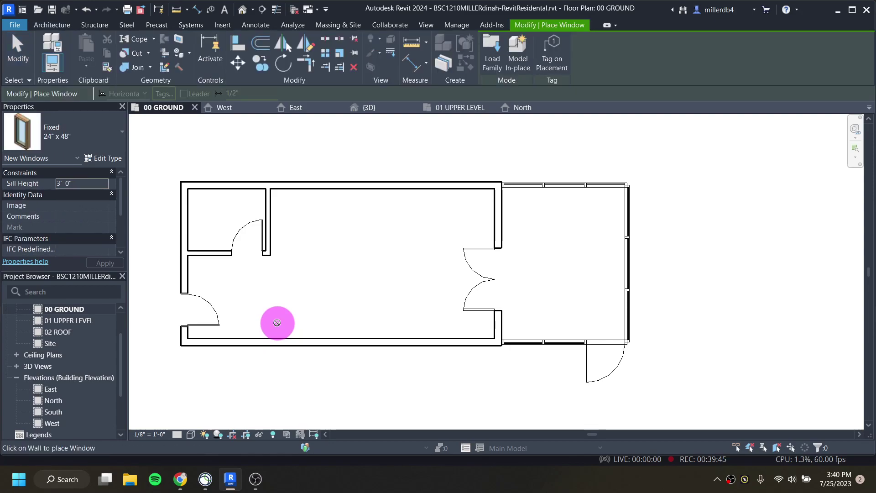
{"action": "left_click", "coordinate": [246, 341]}
{"action": "left_click", "coordinate": [277, 344]}
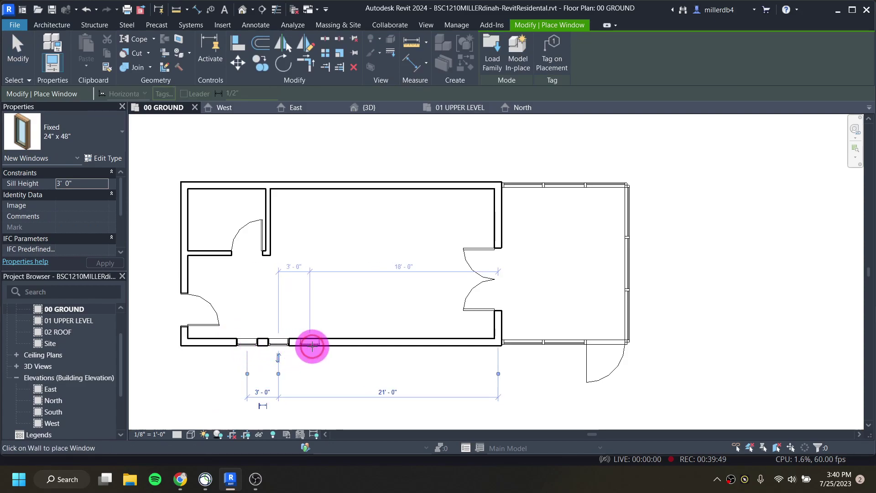
{"action": "left_click", "coordinate": [310, 343]}
{"action": "left_click", "coordinate": [342, 344]}
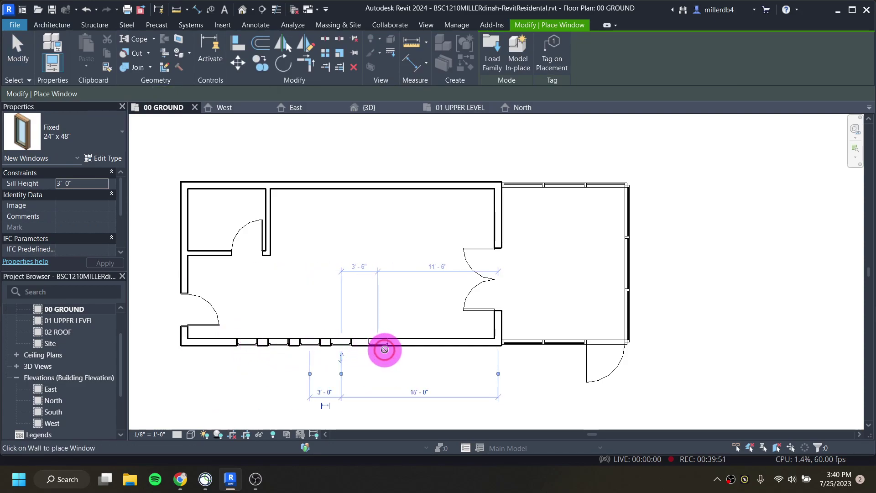
{"action": "left_click", "coordinate": [378, 343]}
{"action": "left_click", "coordinate": [414, 349]}
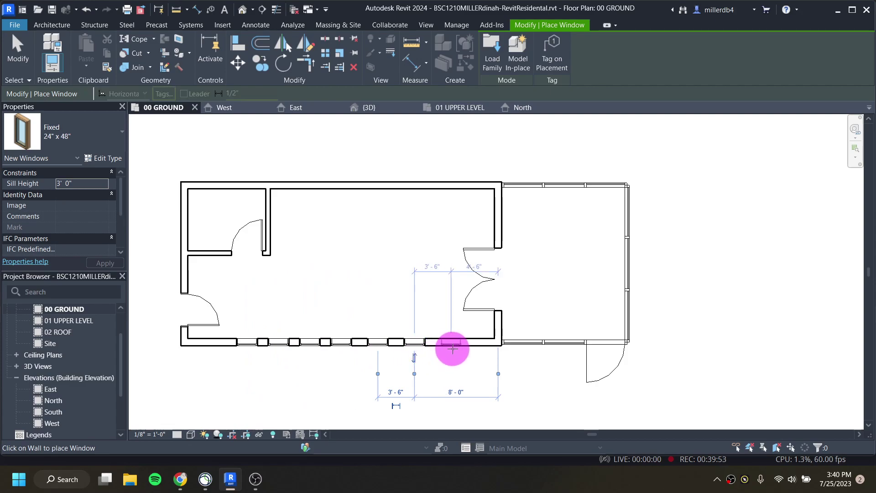
{"action": "left_click", "coordinate": [451, 350]}
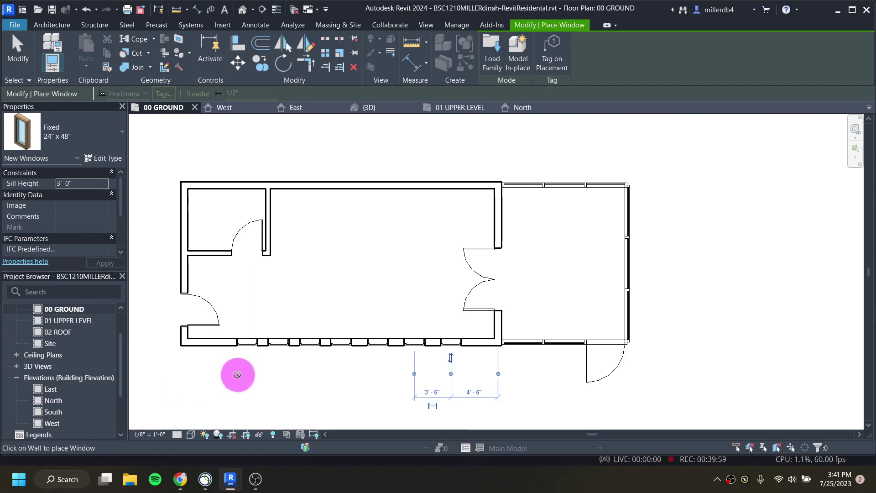
{"action": "key", "text": "Escape"}
{"action": "key", "text": "Escape"}
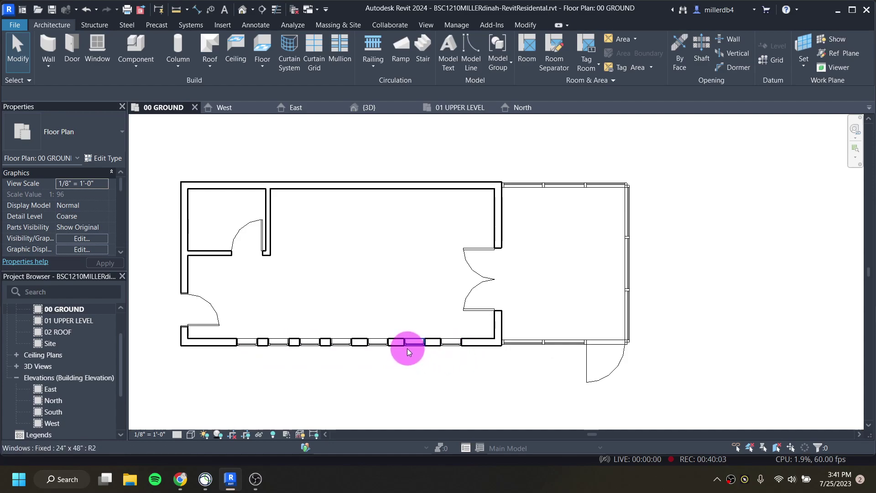
Step: Open the South elevation view
{"action": "scroll", "coordinate": [335, 350], "scroll_direction": "down", "scroll_amount": 5}
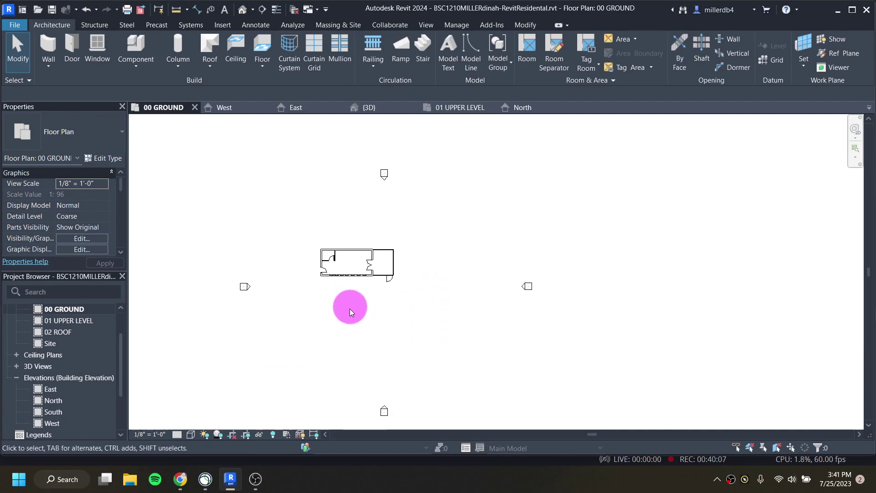
{"action": "double_click", "coordinate": [385, 408]}
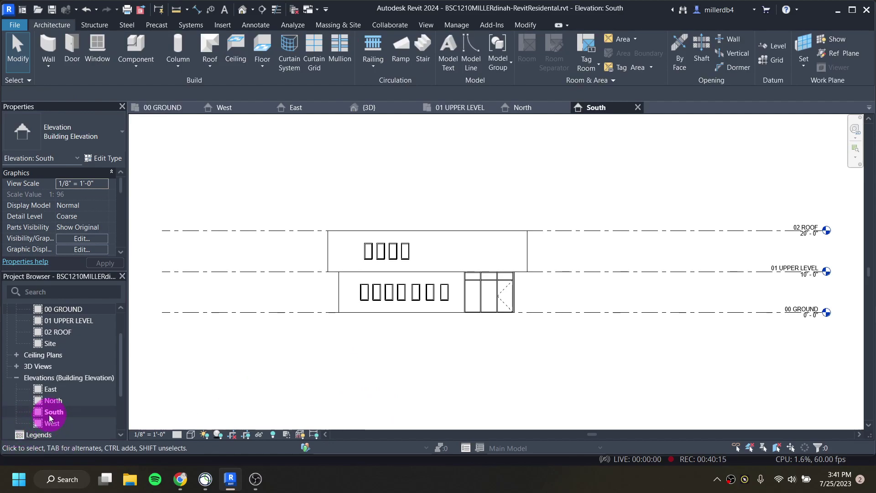
{"action": "scroll", "coordinate": [377, 261], "scroll_direction": "up", "scroll_amount": 1}
{"action": "scroll", "coordinate": [379, 263], "scroll_direction": "up", "scroll_amount": 3}
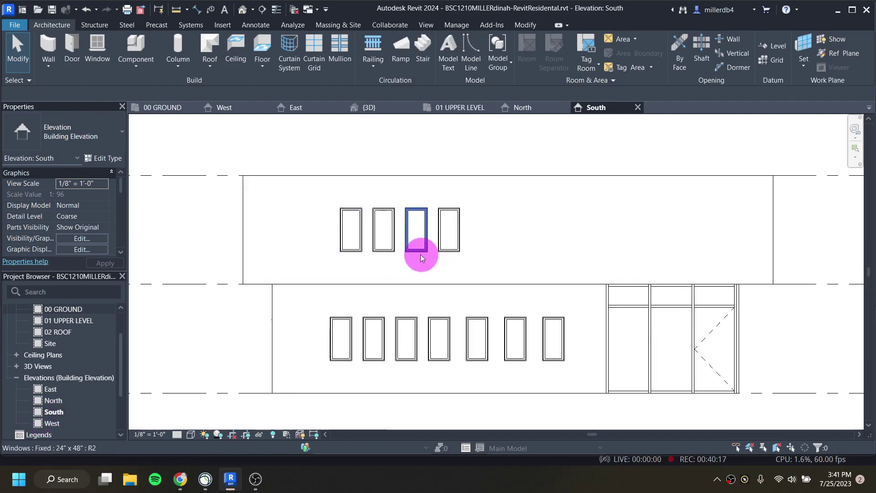
Step: Nudge the three rightmost ground-floor windows to the right, leaving a gap after the first four
{"action": "left_click", "coordinate": [543, 336]}
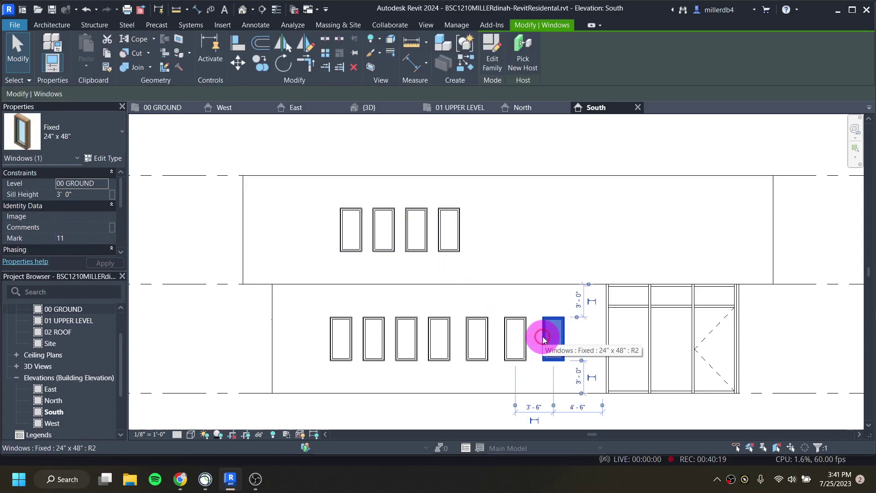
{"action": "key", "text": "Right"}
{"action": "key", "text": "Right"}
{"action": "key", "text": "Right"}
{"action": "key", "text": "Right"}
{"action": "key", "text": "Right"}
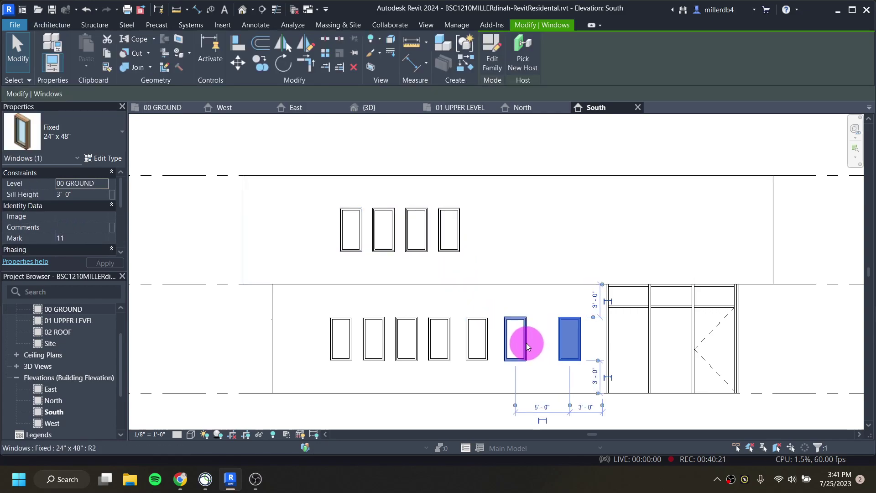
{"action": "left_click", "coordinate": [524, 343]}
{"action": "key", "text": "Right"}
{"action": "key", "text": "Right"}
{"action": "key", "text": "Right"}
{"action": "key", "text": "Right"}
{"action": "key", "text": "Right"}
{"action": "key", "text": "Right"}
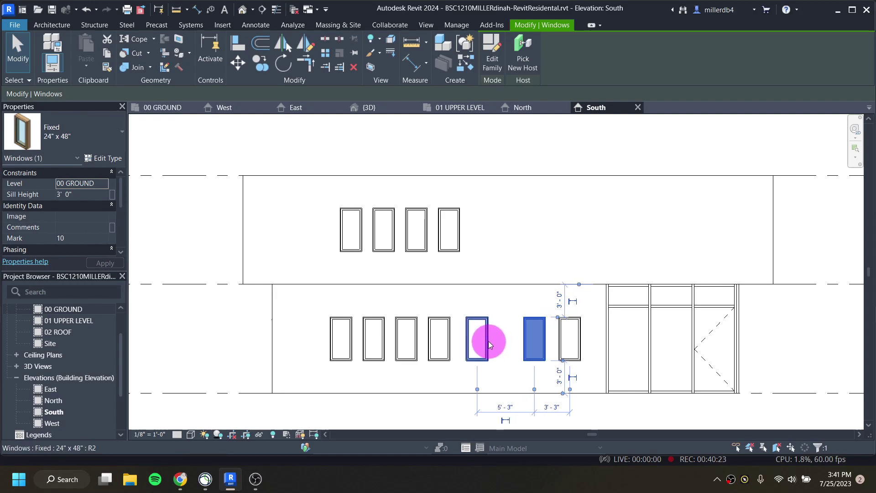
{"action": "left_click", "coordinate": [479, 342]}
{"action": "key", "text": "Right"}
{"action": "key", "text": "Right"}
{"action": "key", "text": "Right"}
{"action": "key", "text": "Right"}
{"action": "key", "text": "Right"}
{"action": "key", "text": "Right"}
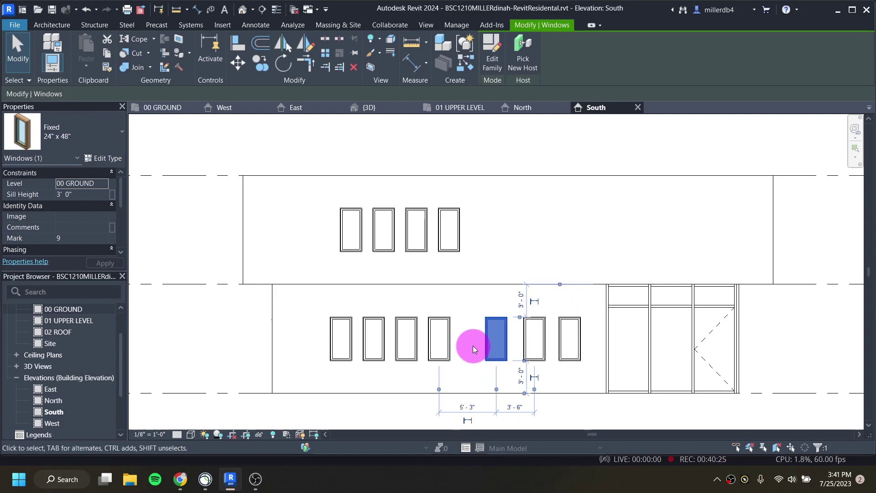
{"action": "left_click", "coordinate": [473, 367]}
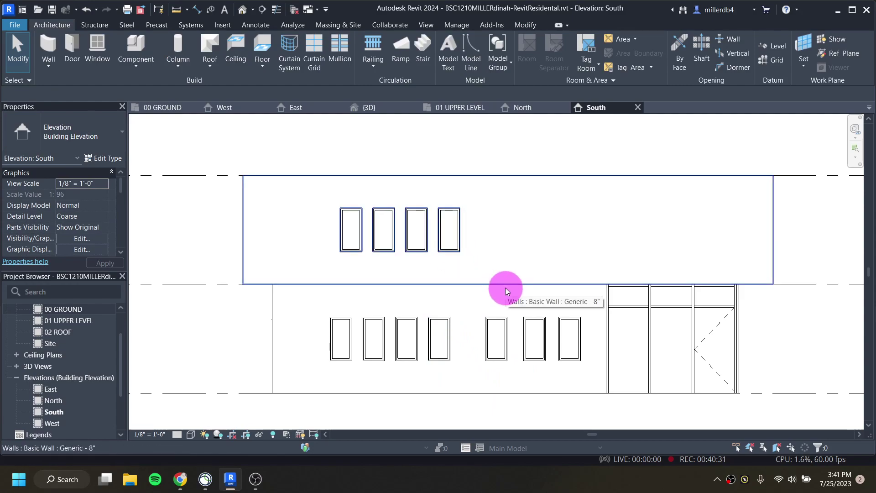
{"action": "key", "text": "a"}
{"action": "key", "text": "l"}
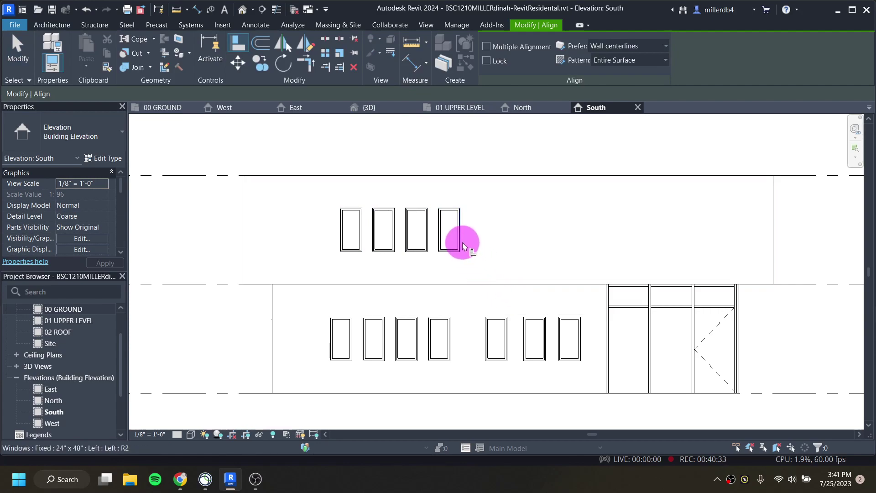
{"action": "left_click", "coordinate": [462, 242]}
{"action": "left_click", "coordinate": [450, 330]}
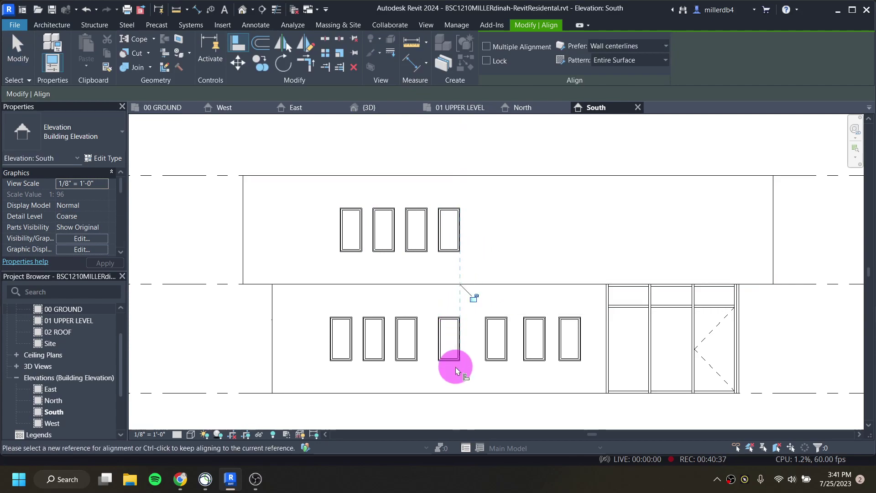
{"action": "left_click", "coordinate": [473, 299]}
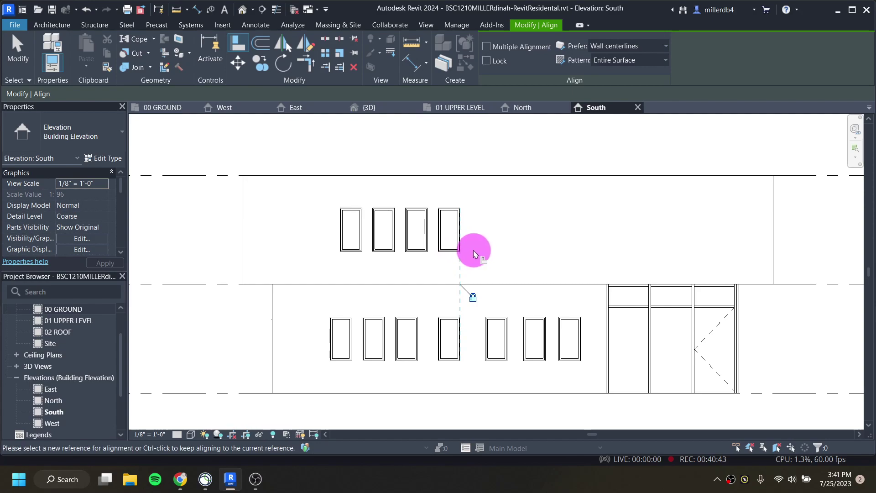
{"action": "key", "text": "Escape"}
{"action": "left_click", "coordinate": [462, 246]}
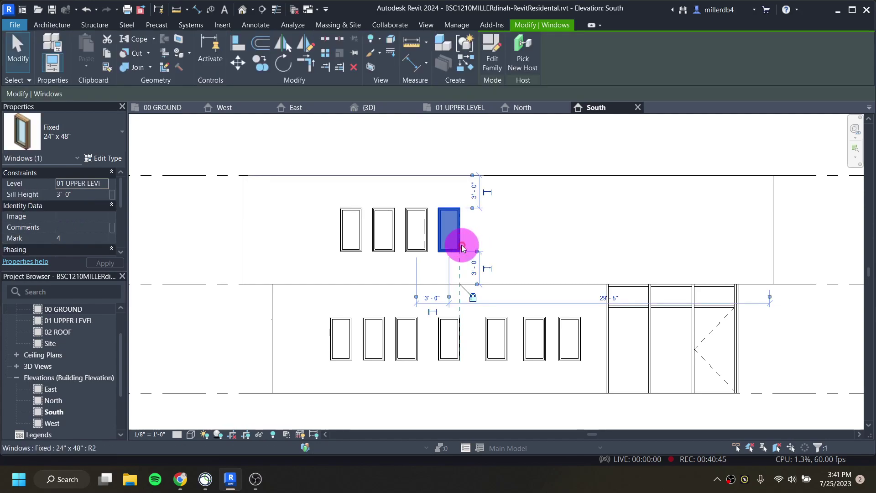
{"action": "key", "text": "Right"}
{"action": "key", "text": "Right"}
{"action": "key", "text": "Right"}
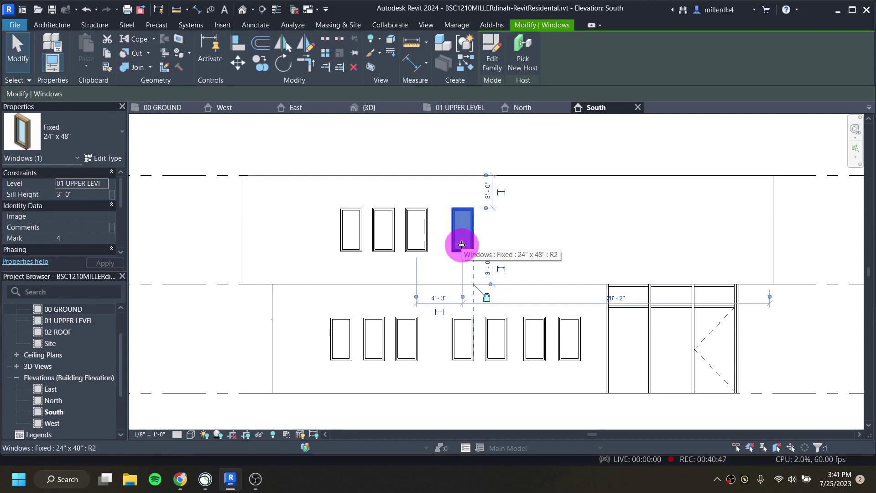
{"action": "key", "text": "Left"}
{"action": "key", "text": "Left"}
{"action": "key", "text": "Left"}
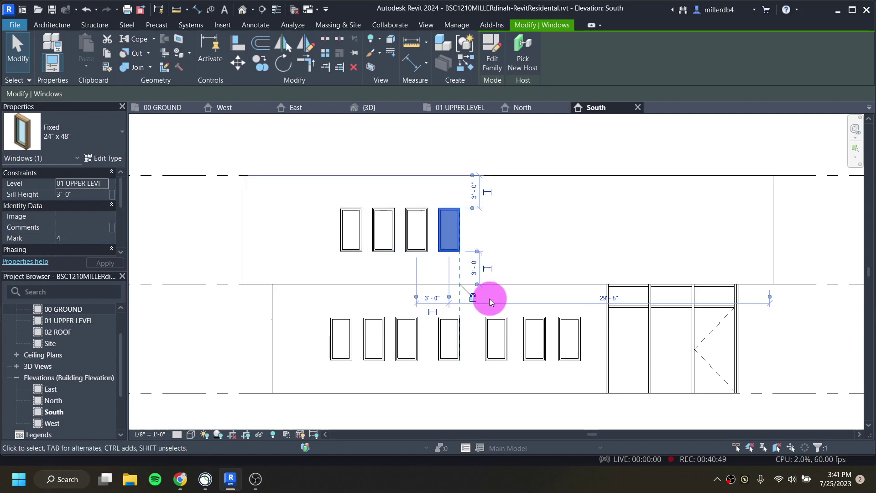
{"action": "left_click", "coordinate": [430, 238]}
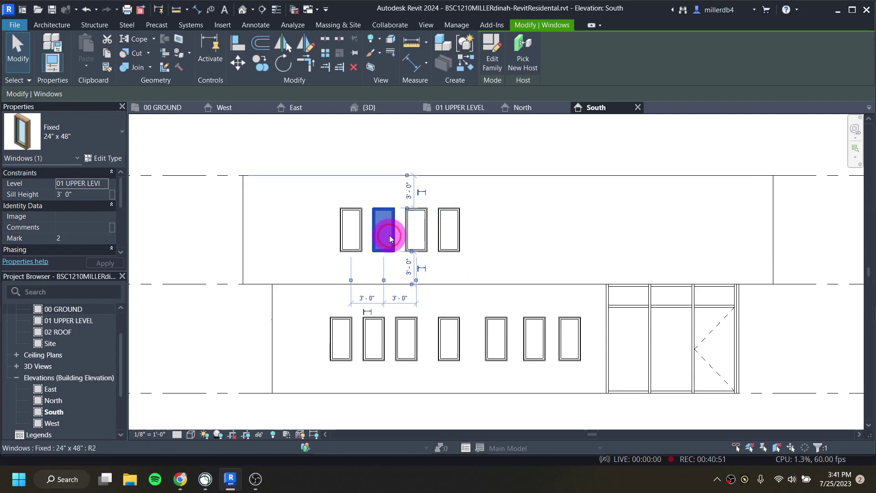
{"action": "key", "text": "Escape"}
{"action": "scroll", "coordinate": [420, 324], "scroll_direction": "up", "scroll_amount": 1}
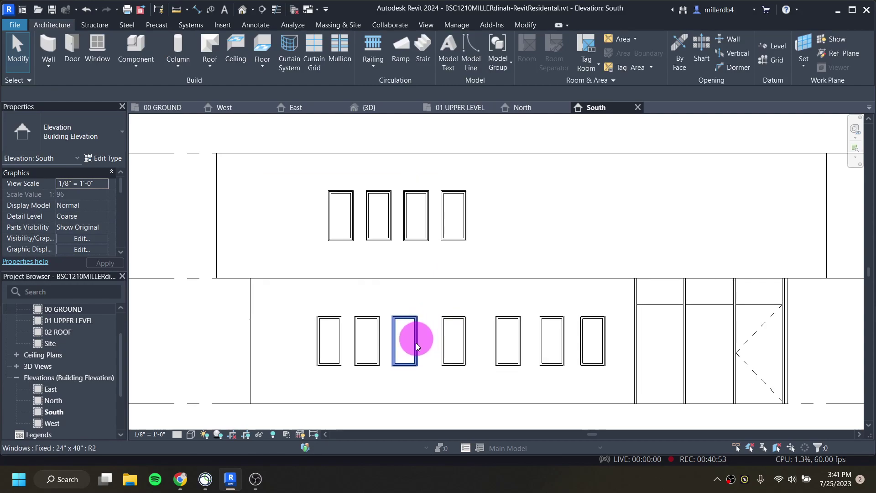
{"action": "left_click", "coordinate": [423, 240]}
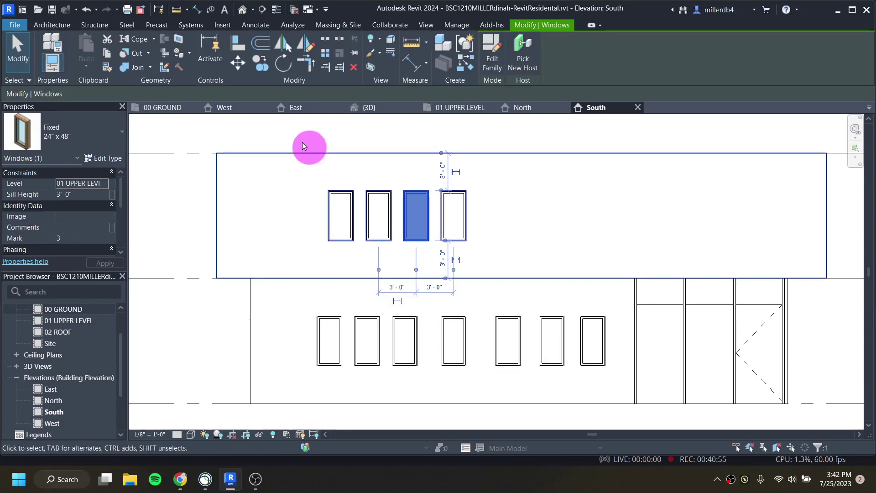
Step: Align ground-floor windows 3, 2 and 1 by their right edges to the upper windows above
{"action": "left_click", "coordinate": [236, 45]}
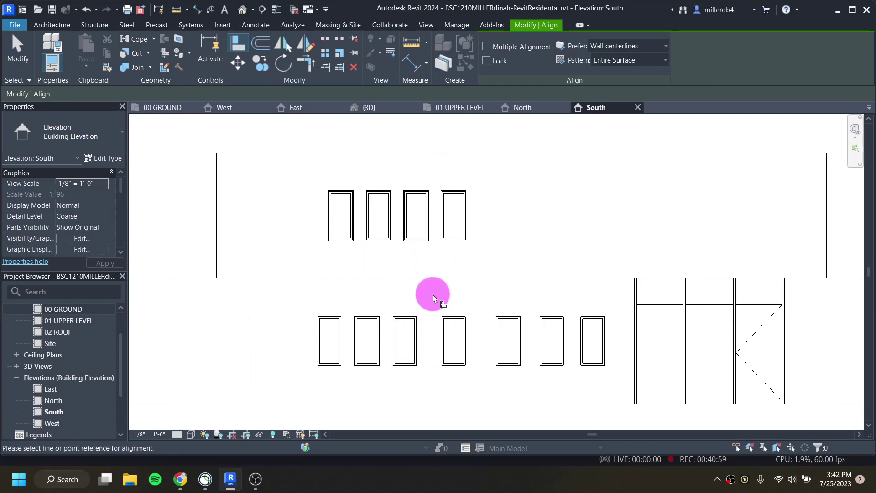
{"action": "scroll", "coordinate": [429, 234], "scroll_direction": "up", "scroll_amount": 1}
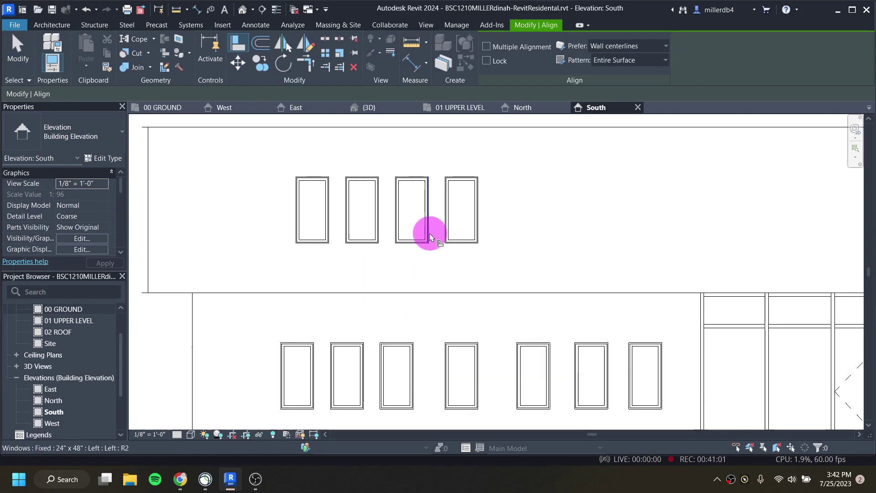
{"action": "left_click", "coordinate": [429, 234]}
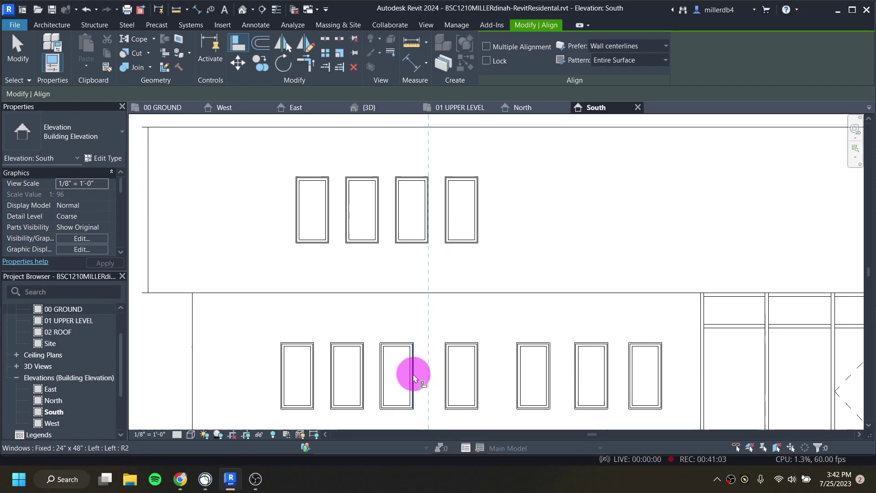
{"action": "left_click", "coordinate": [413, 374]}
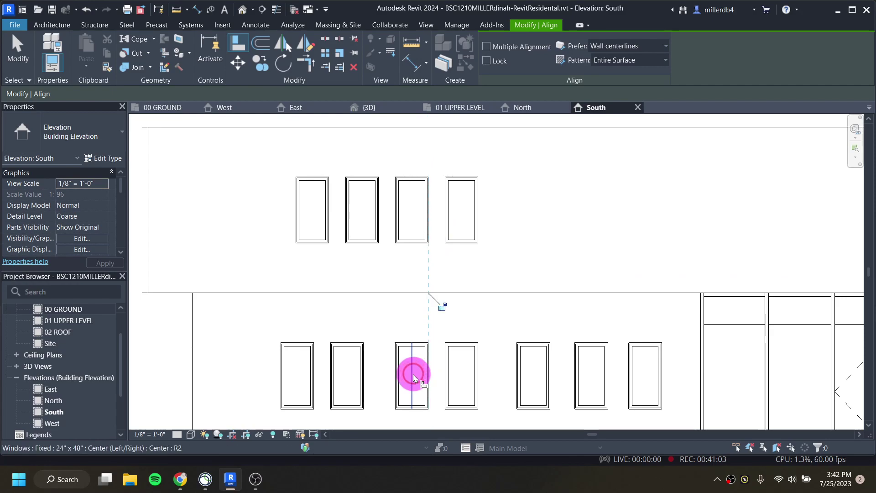
{"action": "left_click", "coordinate": [381, 216]}
{"action": "left_click", "coordinate": [363, 374]}
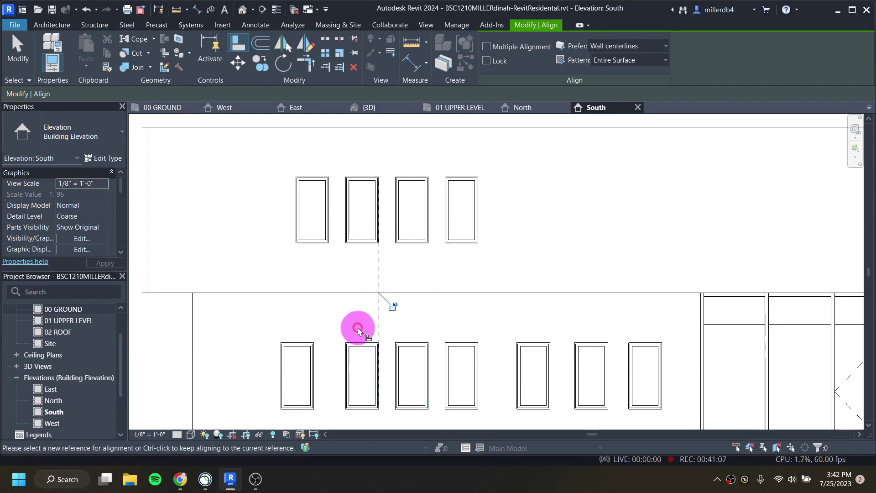
{"action": "left_click", "coordinate": [328, 223]}
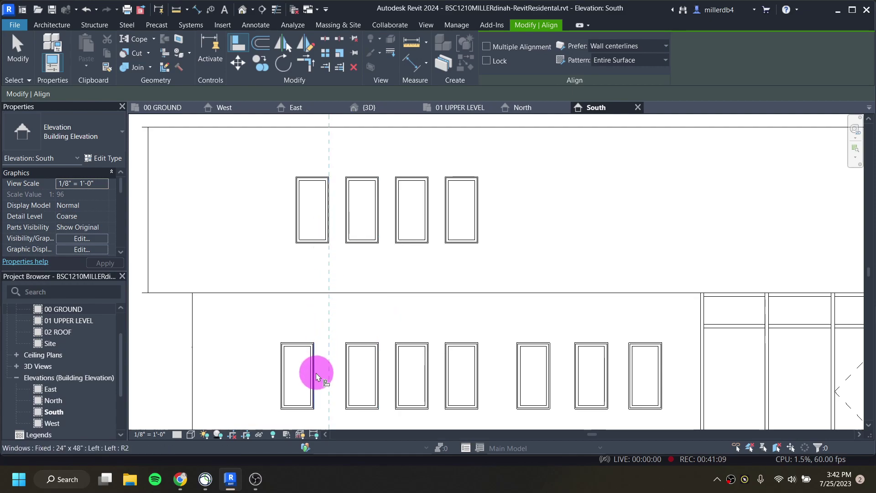
{"action": "left_click", "coordinate": [316, 373]}
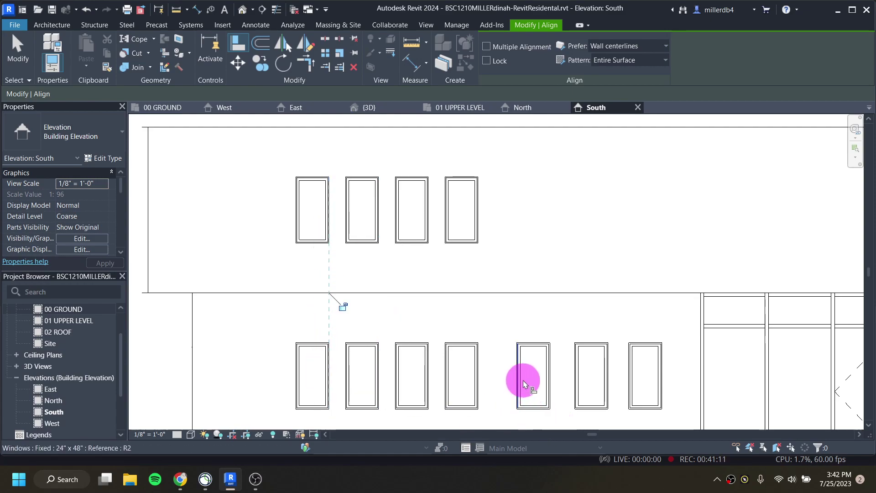
{"action": "key", "text": "Escape"}
{"action": "key", "text": "Escape"}
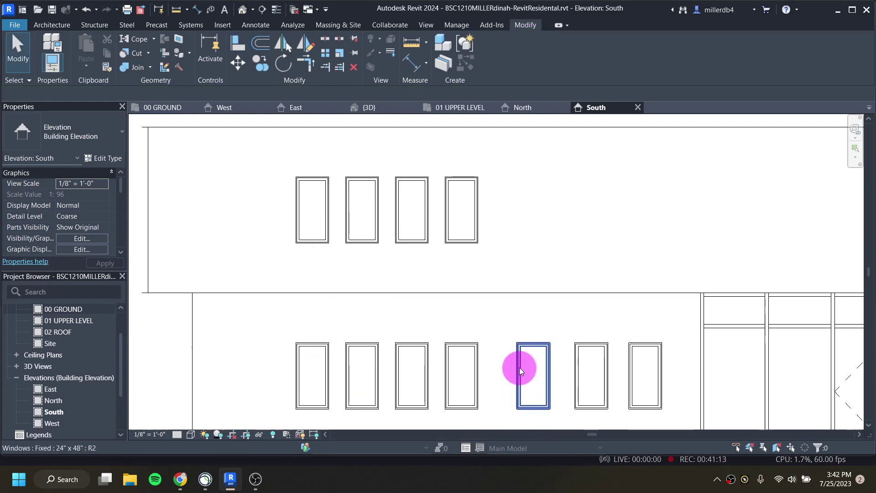
{"action": "left_click", "coordinate": [519, 368]}
{"action": "middle_click_drag", "start_coordinate": [519, 368], "coordinate": [520, 293]}
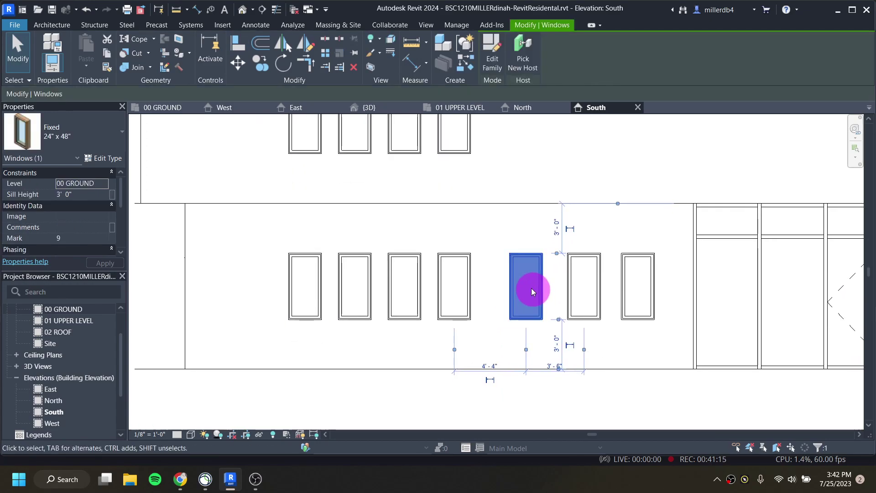
Step: Set the gaps beside the fifth and sixth ground-floor windows to 3'-0"
{"action": "left_click", "coordinate": [494, 366]}
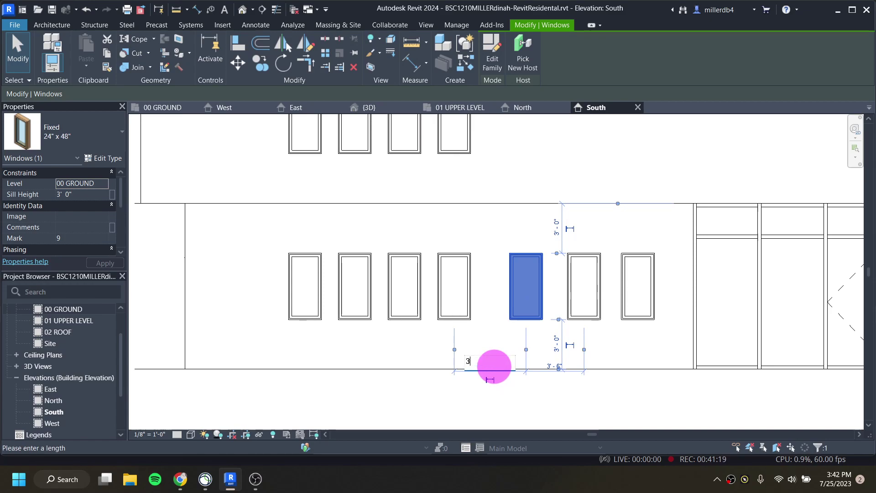
{"action": "type", "text": "3"}
{"action": "key", "text": "Return"}
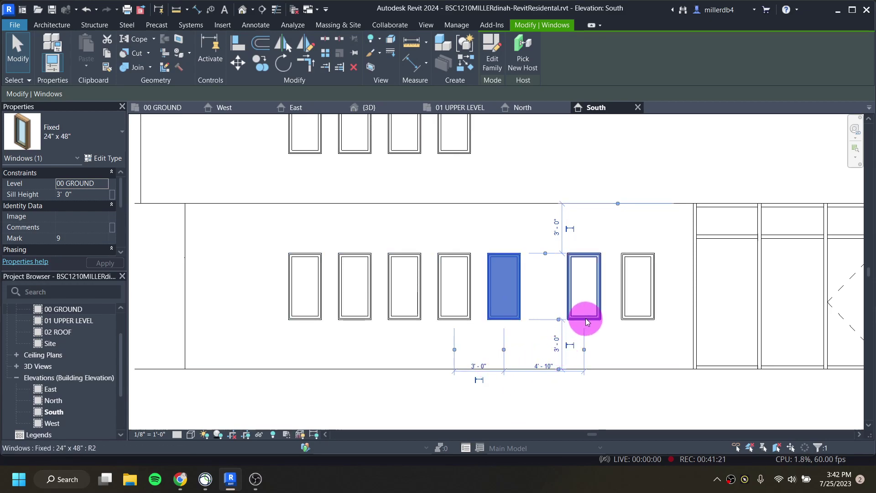
{"action": "left_click", "coordinate": [588, 322]}
{"action": "left_click", "coordinate": [546, 365]}
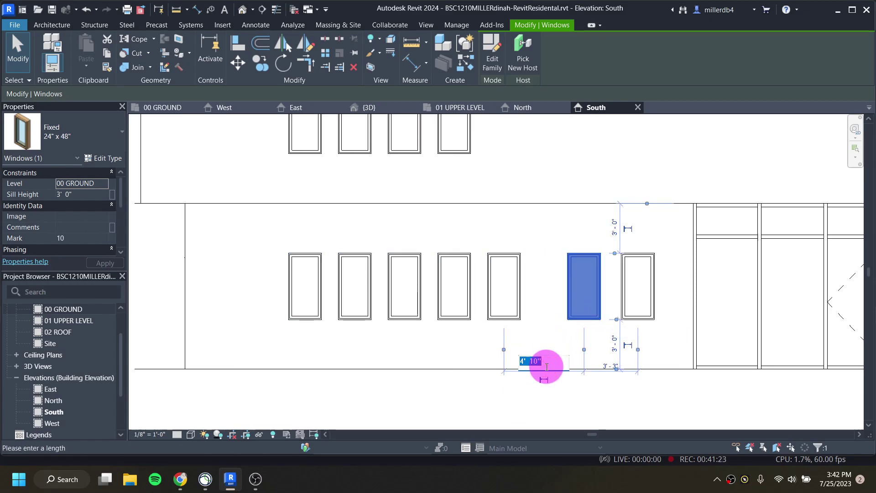
{"action": "type", "text": "3"}
{"action": "key", "text": "Return"}
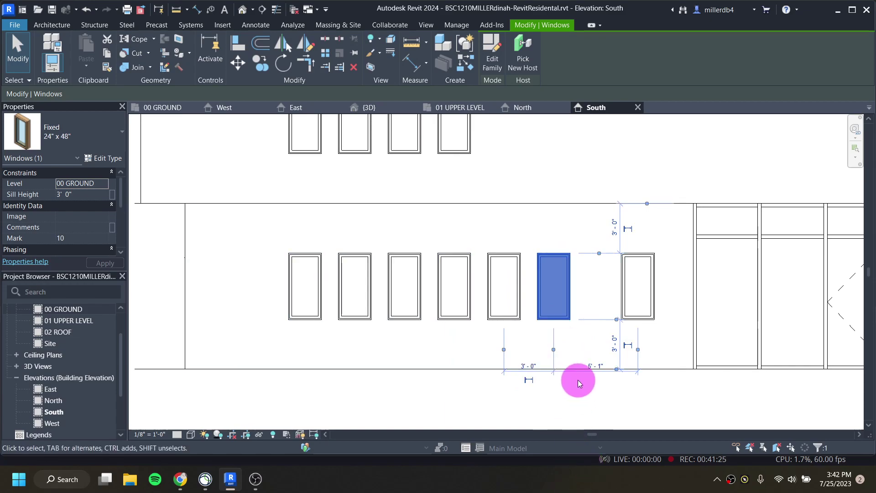
Step: Set the remaining gaps through the rightmost ground-floor window to 3'-0"
{"action": "left_click", "coordinate": [598, 365]}
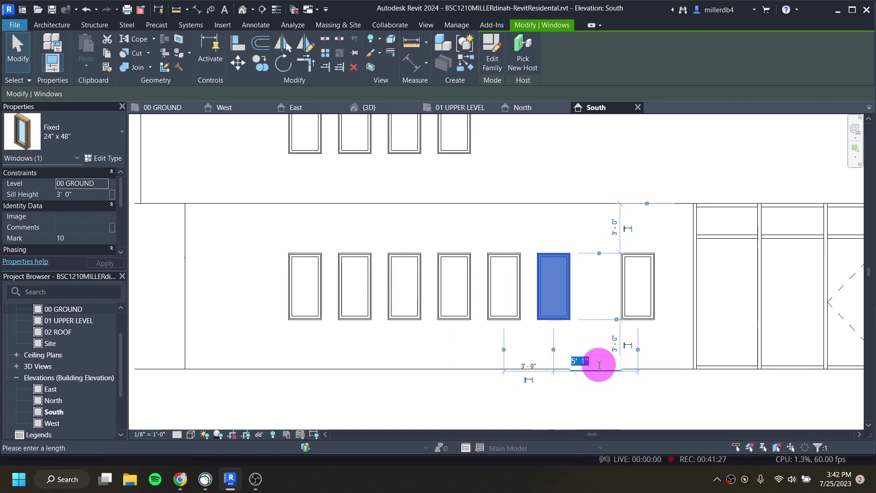
{"action": "type", "text": "3"}
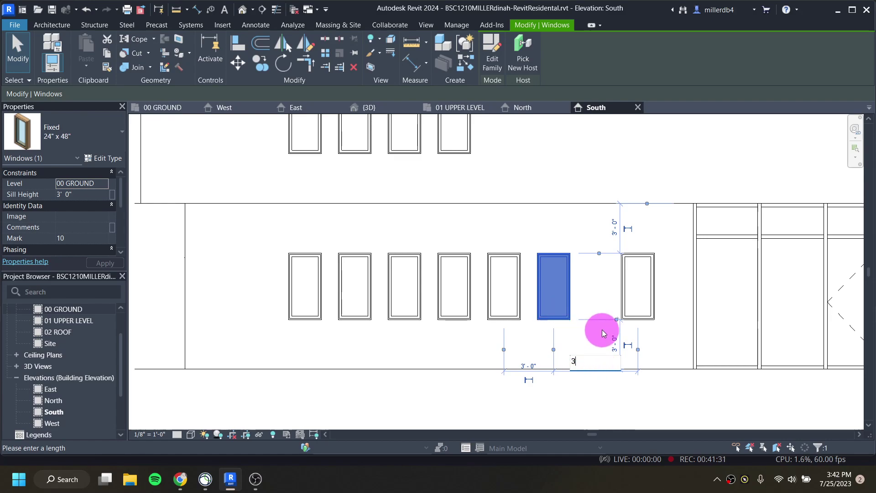
{"action": "key", "text": "Return"}
{"action": "scroll", "coordinate": [607, 329], "scroll_direction": "up", "scroll_amount": 1}
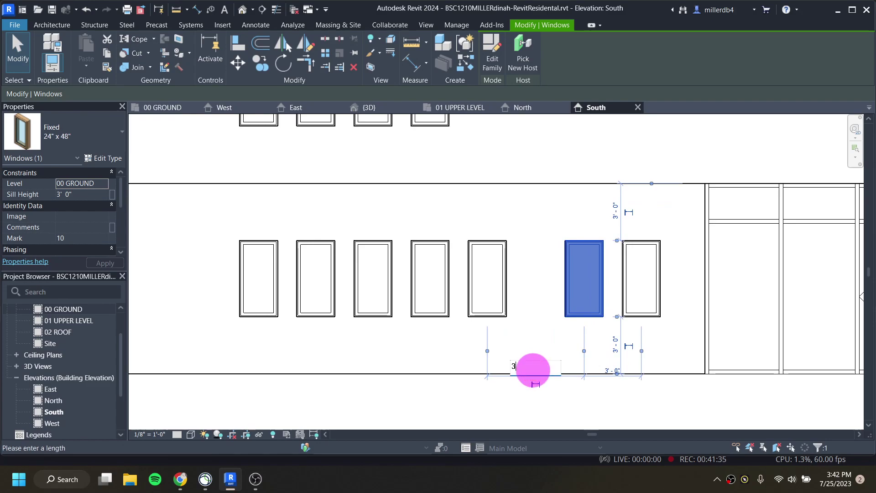
{"action": "key", "text": "Return"}
{"action": "left_click", "coordinate": [648, 320]}
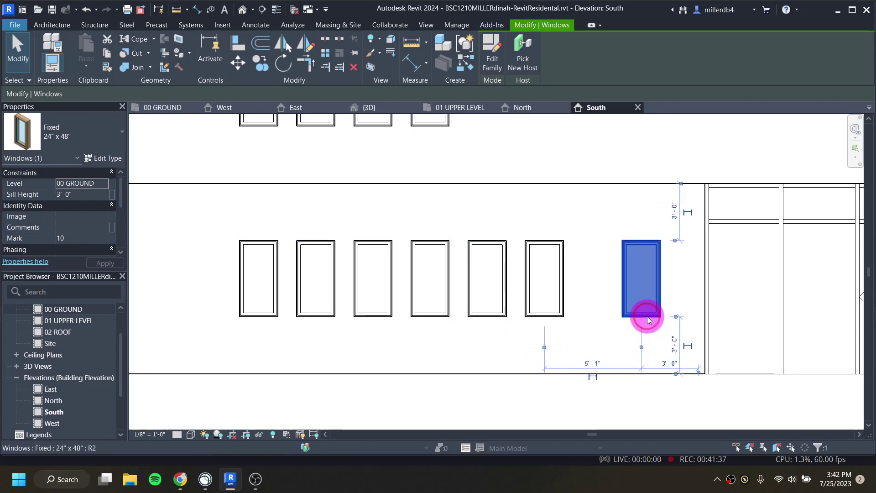
{"action": "left_click", "coordinate": [594, 361]}
{"action": "type", "text": "3"}
{"action": "key", "text": "Return"}
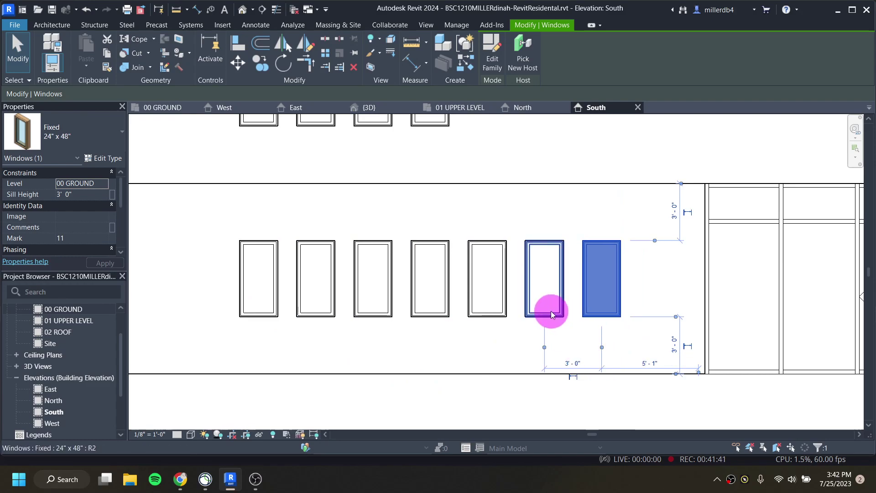
{"action": "scroll", "coordinate": [553, 309], "scroll_direction": "down", "scroll_amount": 3}
{"action": "key", "text": "Escape"}
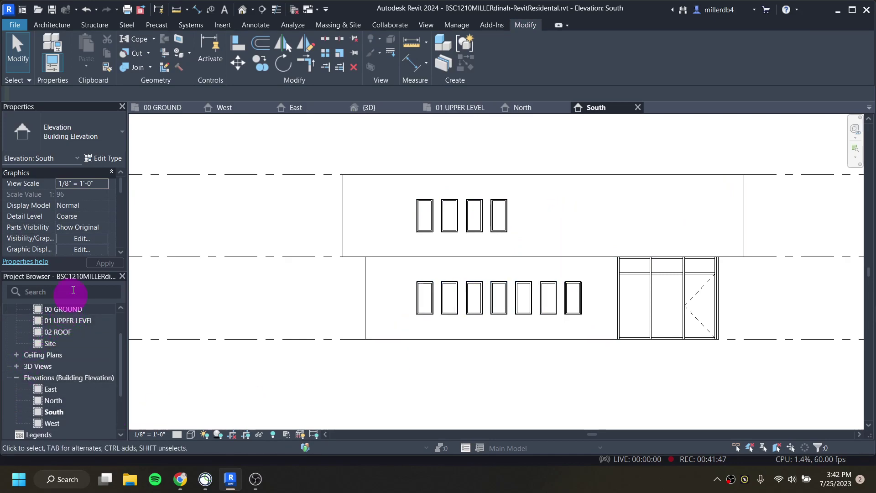
Step: Check the south windows in the default 3D view, then open the 01 UPPER LEVEL plan
{"action": "left_click", "coordinate": [246, 10]}
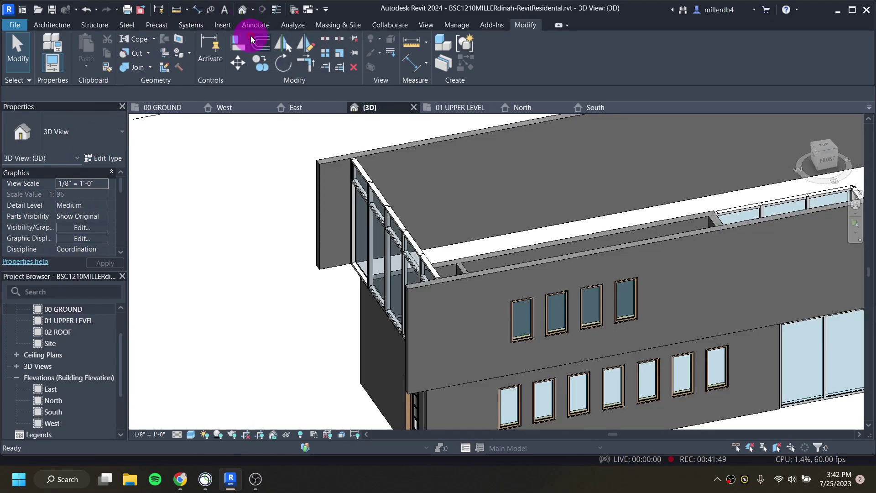
{"action": "middle_click_drag", "start_coordinate": [590, 376], "coordinate": [452, 294], "text": "shift"}
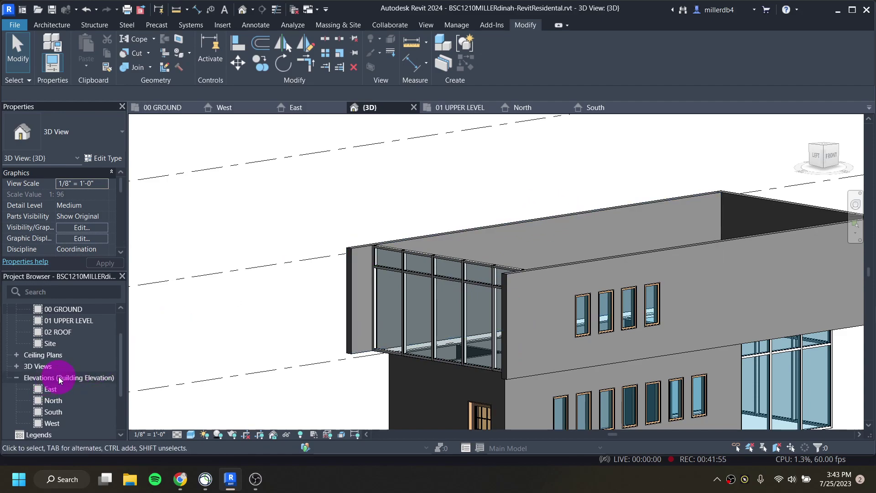
{"action": "double_click", "coordinate": [66, 320]}
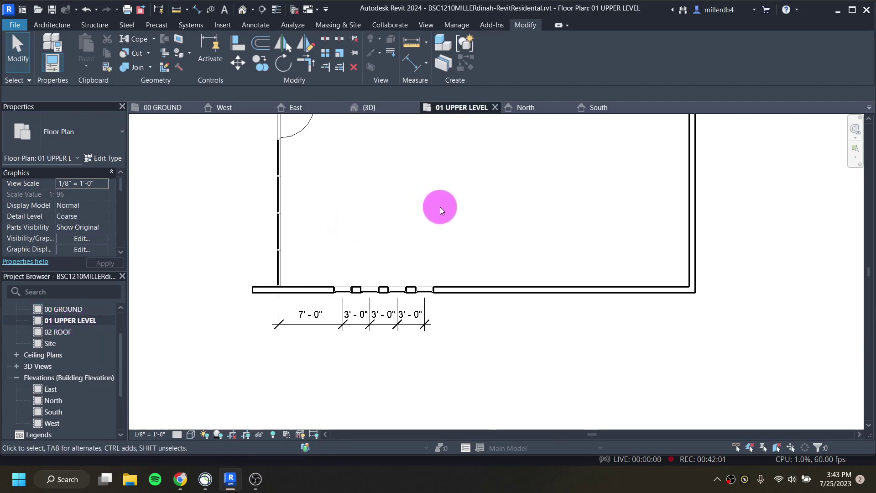
Step: Start a wall with the Curtain Wall 1 type in the upper-level plan
{"action": "middle_click_drag", "start_coordinate": [450, 208], "coordinate": [424, 323]}
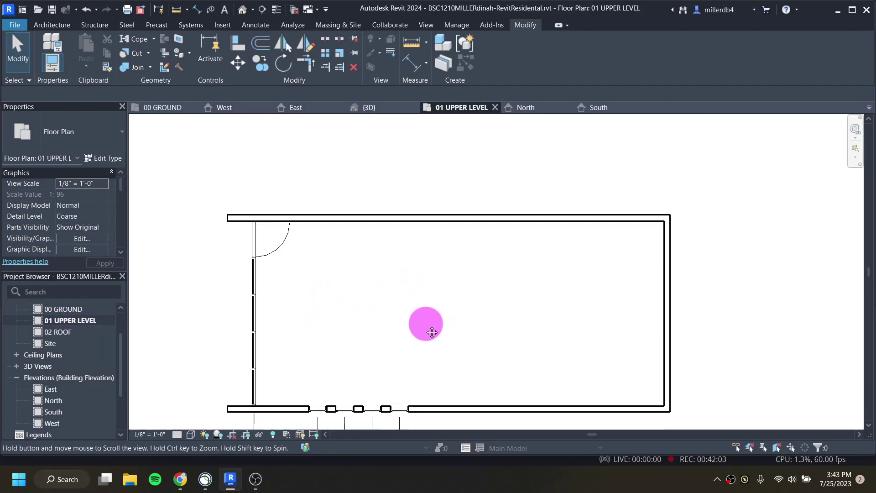
{"action": "scroll", "coordinate": [418, 241], "scroll_direction": "up", "scroll_amount": 2}
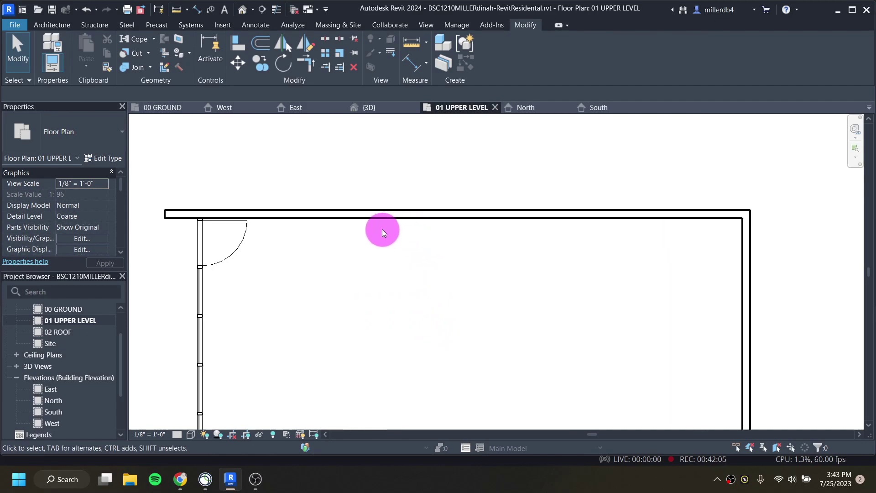
{"action": "left_click", "coordinate": [62, 26]}
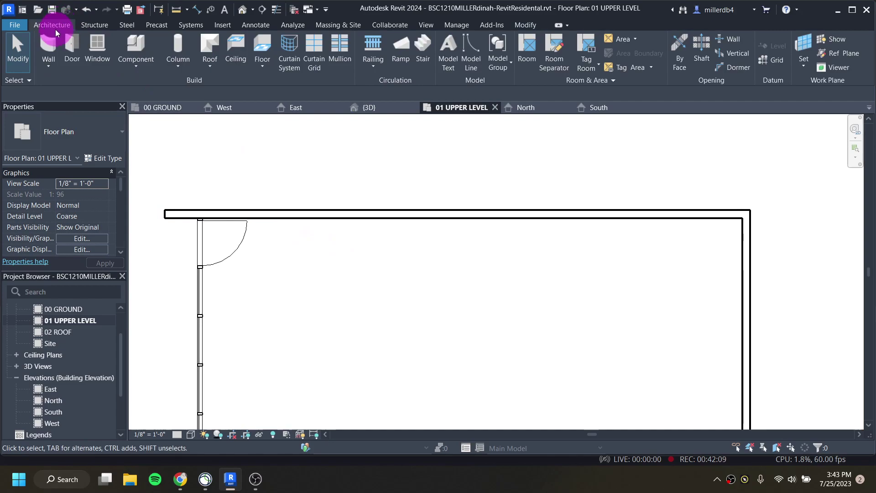
{"action": "left_click", "coordinate": [51, 42]}
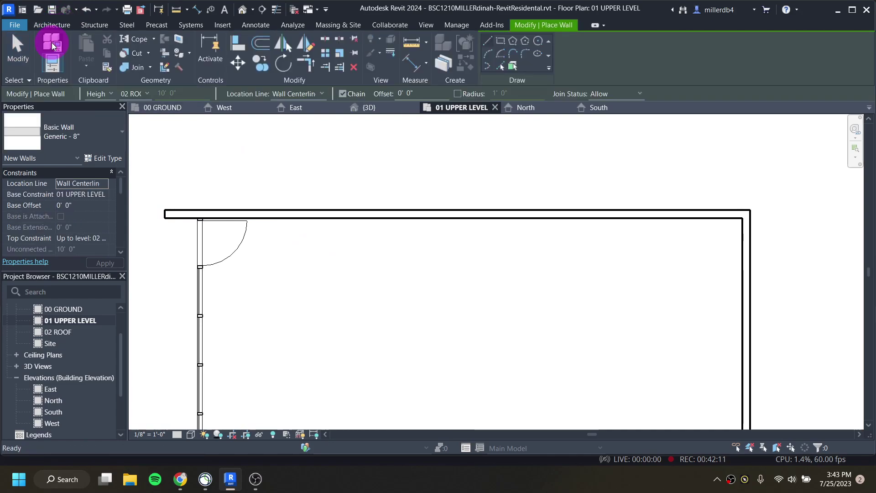
{"action": "left_click", "coordinate": [76, 137]}
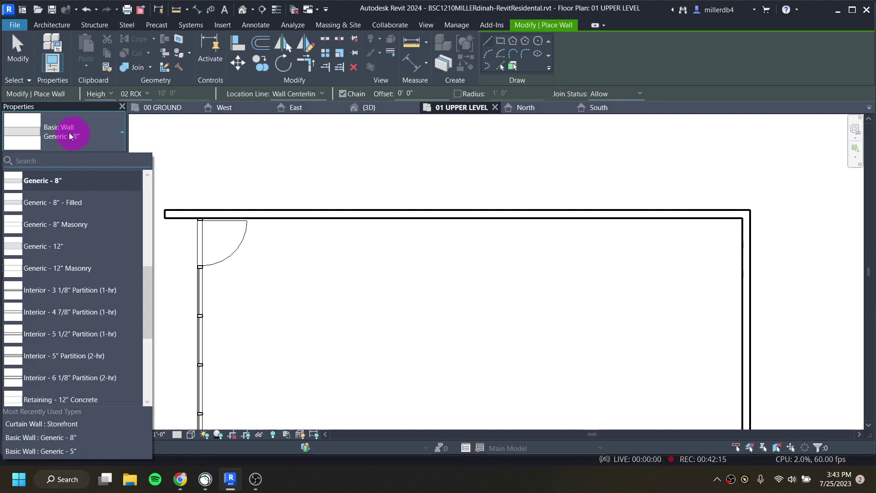
{"action": "scroll", "coordinate": [69, 201], "scroll_direction": "down", "scroll_amount": 3}
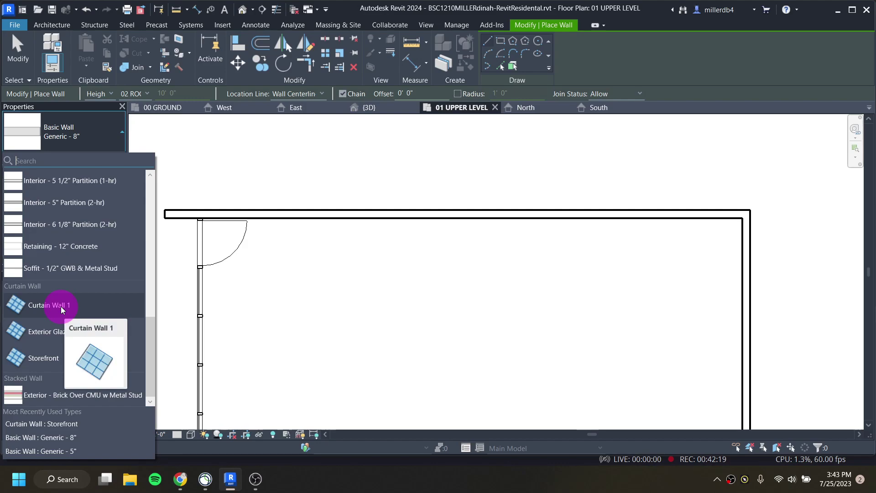
{"action": "left_click", "coordinate": [61, 306]}
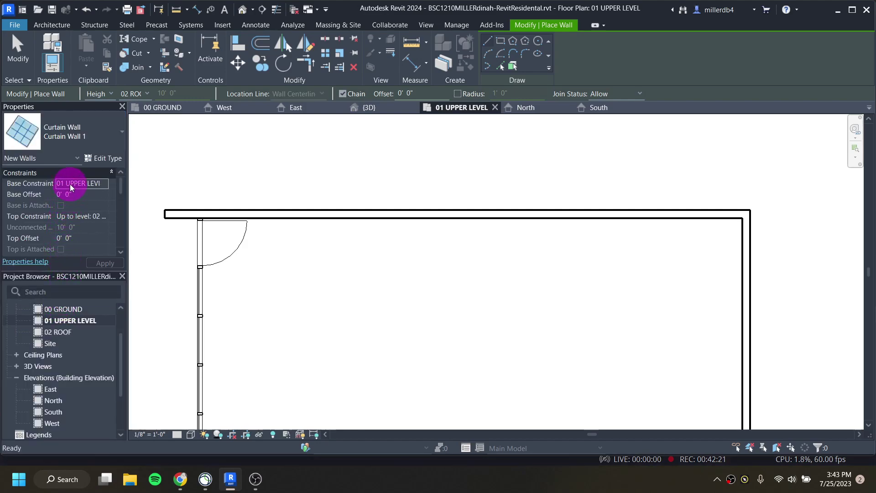
Step: Set base 01 UPPER LEVEL, 2' 0" offset, unconnected 4' 8" height, and begin the first strip
{"action": "left_click", "coordinate": [94, 184]}
{"action": "left_click", "coordinate": [102, 184]}
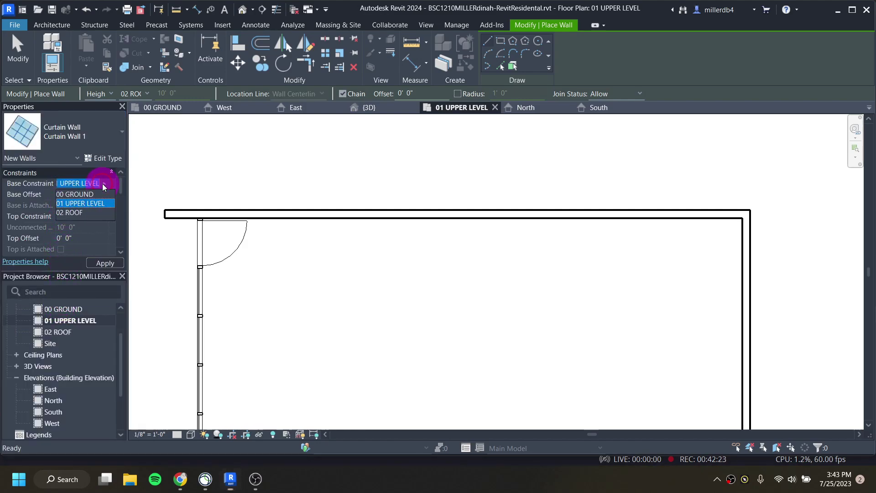
{"action": "left_click", "coordinate": [89, 203]}
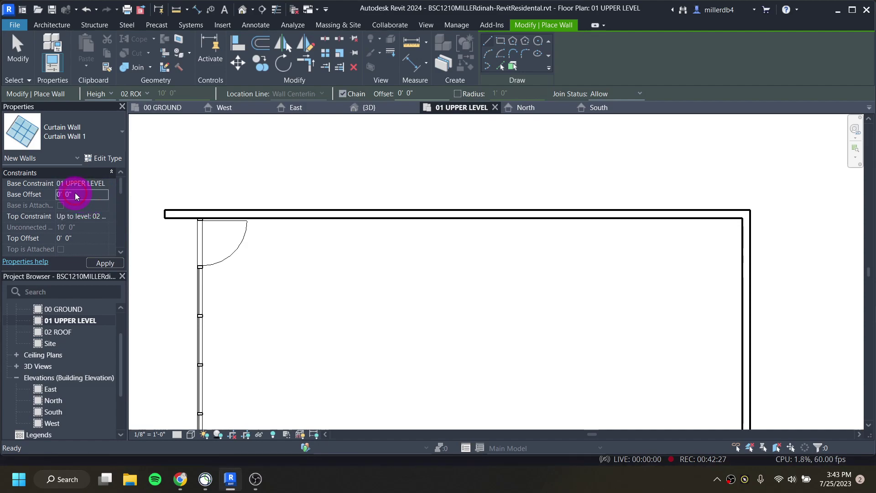
{"action": "left_click", "coordinate": [69, 194]}
{"action": "left_click", "coordinate": [75, 216]}
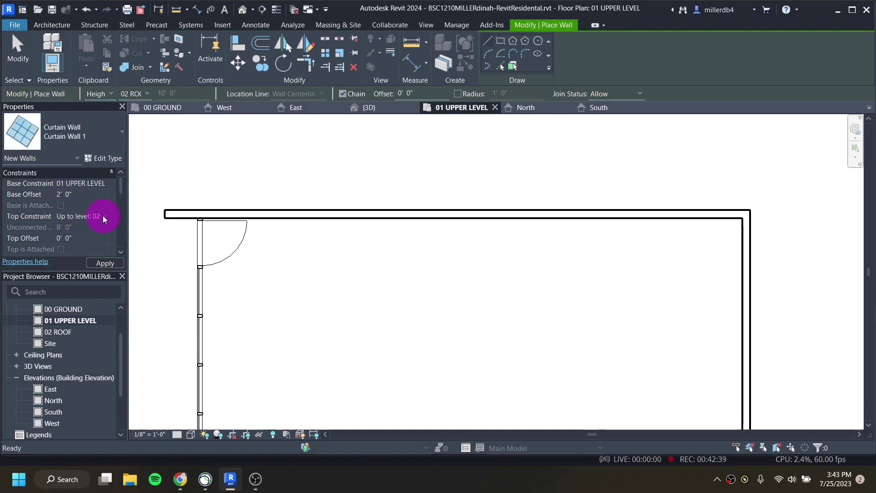
{"action": "left_click", "coordinate": [103, 215]}
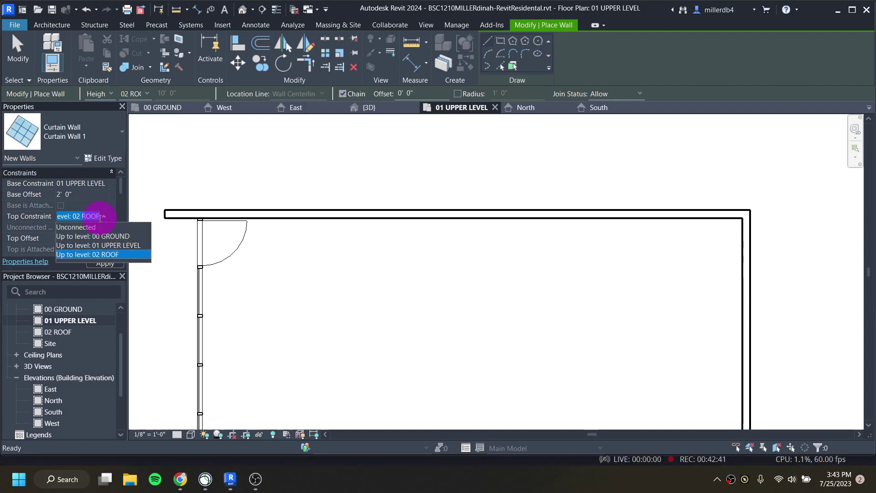
{"action": "left_click", "coordinate": [86, 226]}
{"action": "left_click", "coordinate": [78, 227]}
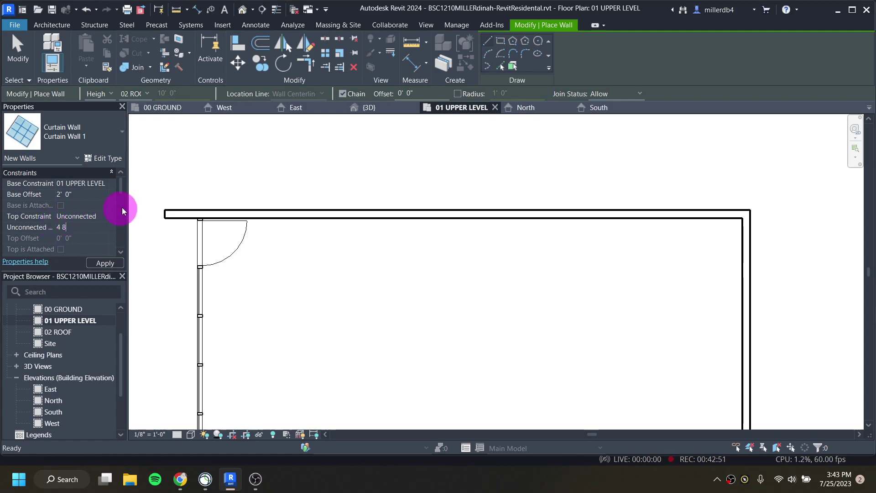
{"action": "left_click", "coordinate": [291, 213]}
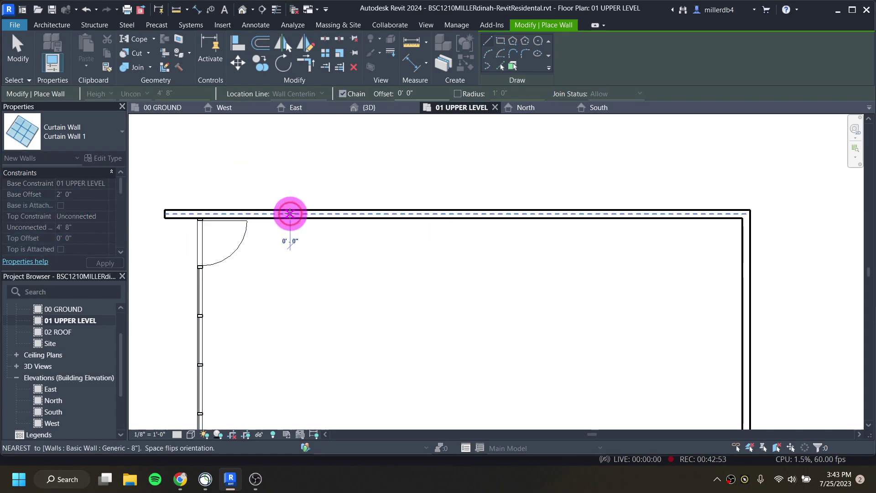
Step: Draw three 4'-0" Curtain Wall 1 strips along the north wall, then end wall drawing
{"action": "left_click", "coordinate": [337, 213]}
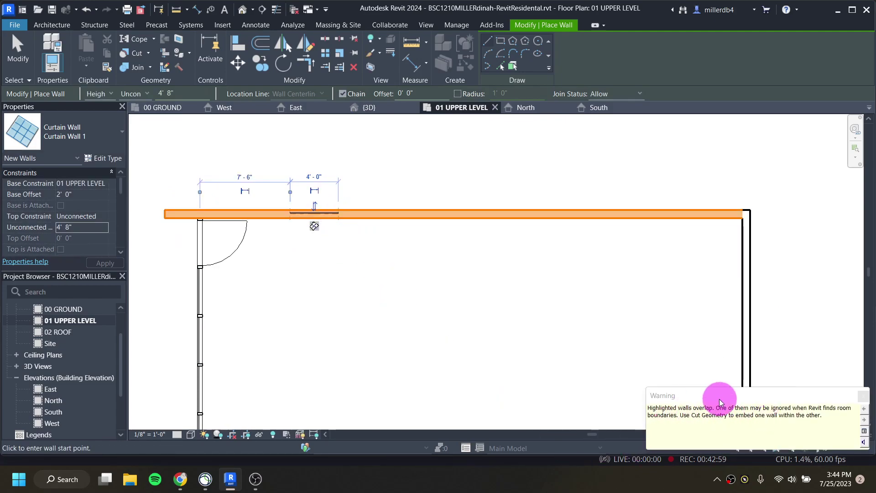
{"action": "left_click", "coordinate": [390, 213]}
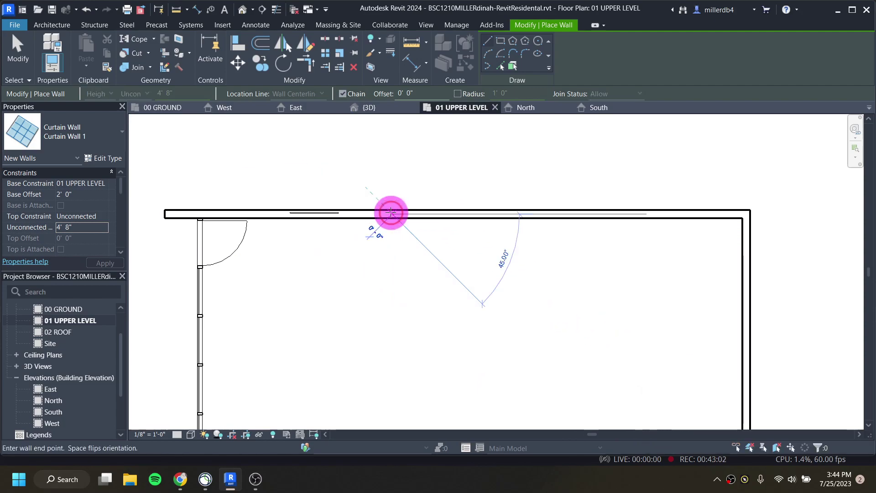
{"action": "left_click", "coordinate": [441, 214]}
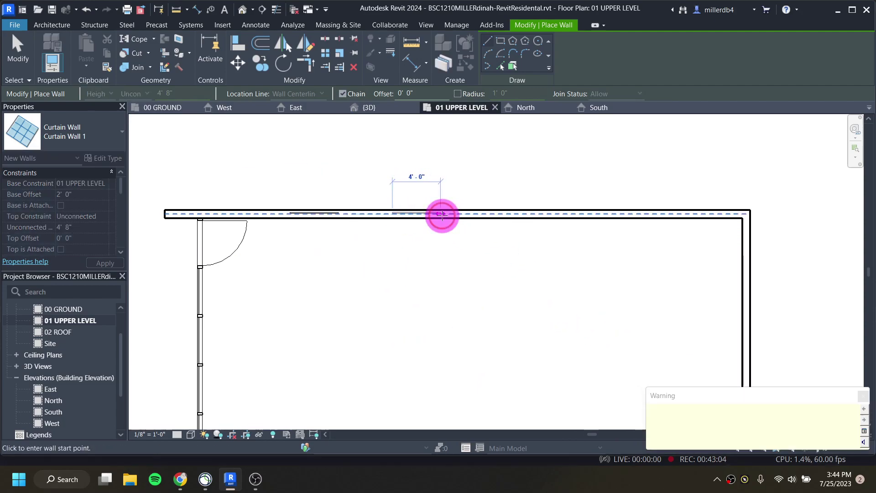
{"action": "left_click", "coordinate": [511, 213]}
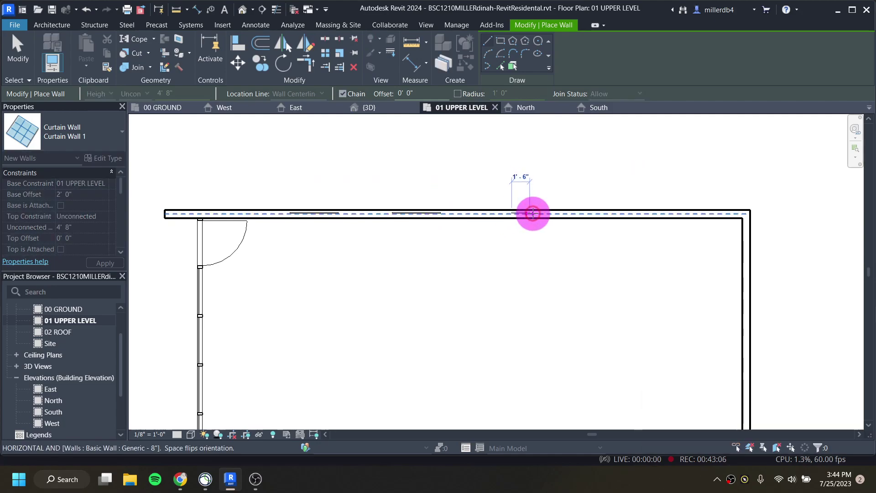
{"action": "left_click", "coordinate": [561, 213]}
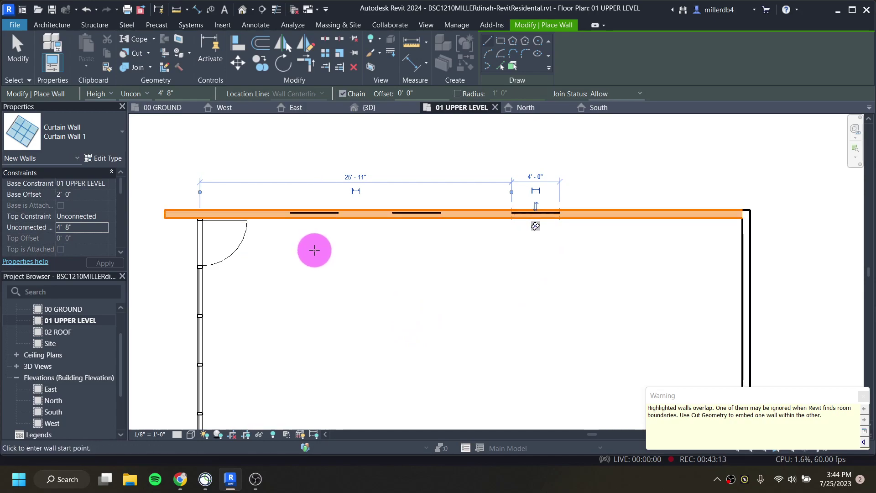
{"action": "key", "text": "Escape"}
{"action": "key", "text": "Escape"}
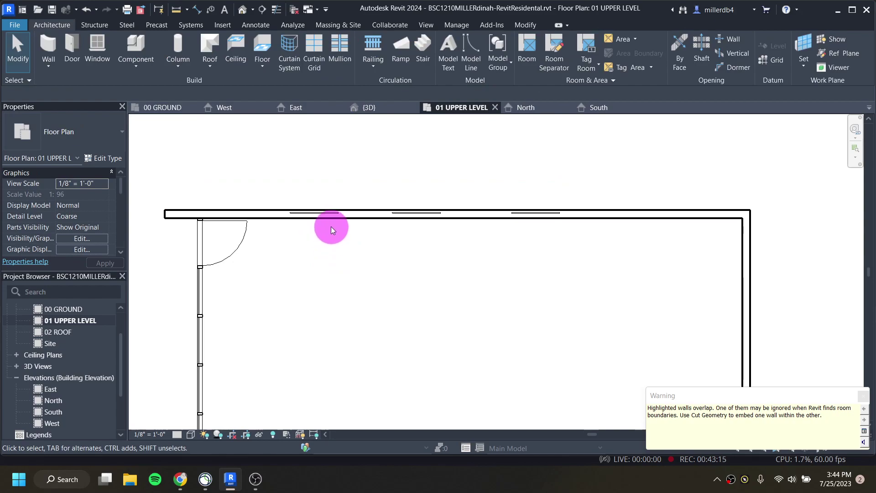
Step: Select the 48' - 4" Generic - 8" north wall holding the three curtain strips
{"action": "left_click", "coordinate": [263, 215]}
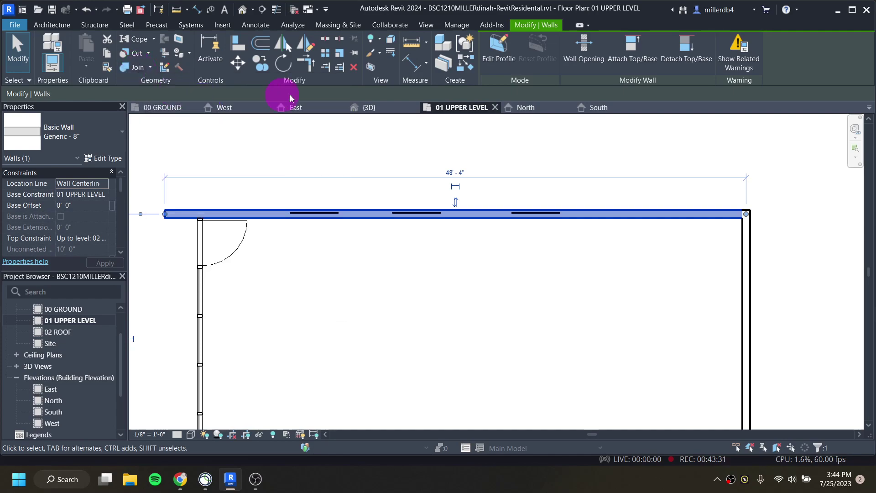
{"action": "left_click", "coordinate": [453, 26]}
{"action": "left_click", "coordinate": [428, 25]}
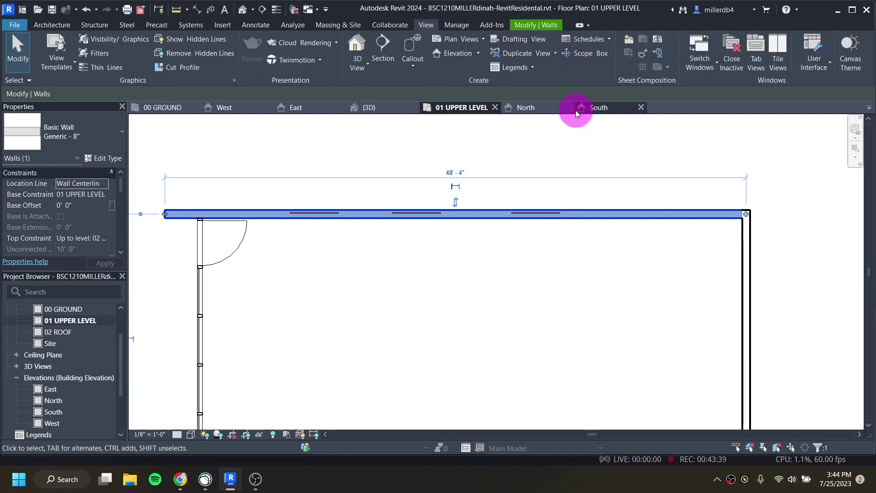
{"action": "left_click", "coordinate": [825, 65]}
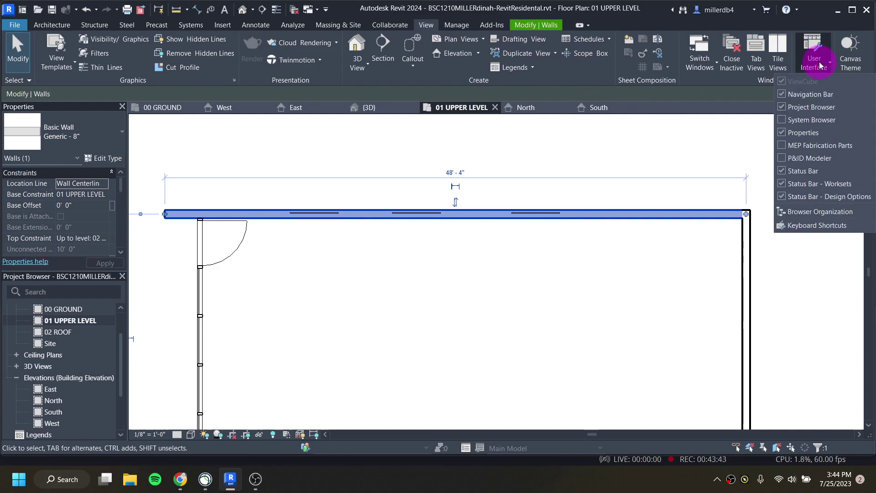
{"action": "left_click", "coordinate": [825, 224]}
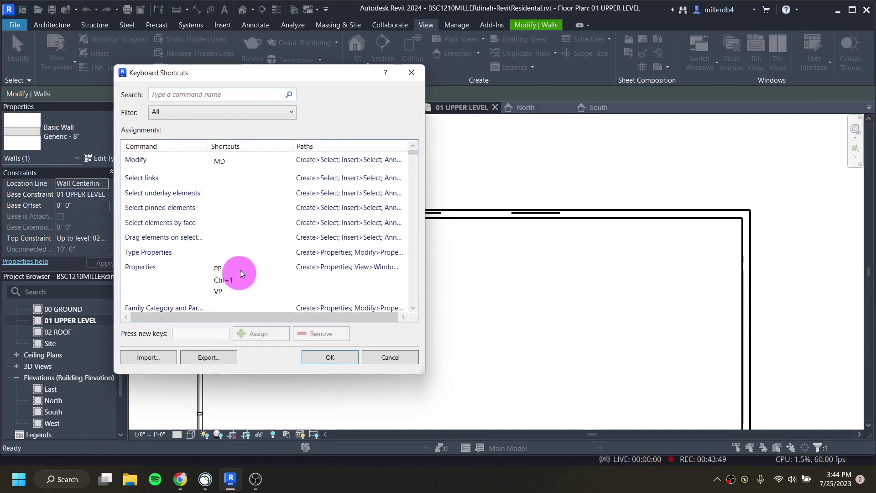
{"action": "left_click", "coordinate": [411, 73]}
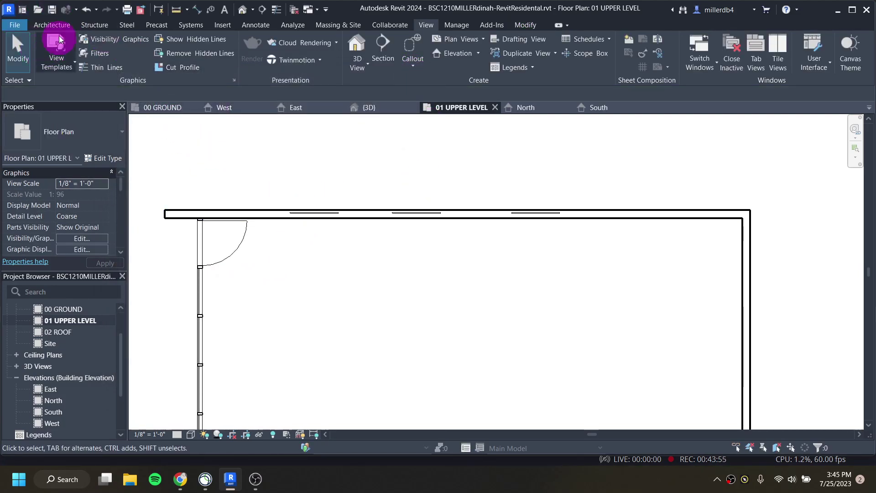
Step: Cut the first curtain strip into the north wall with Cut Geometry in plan
{"action": "left_click", "coordinate": [52, 24]}
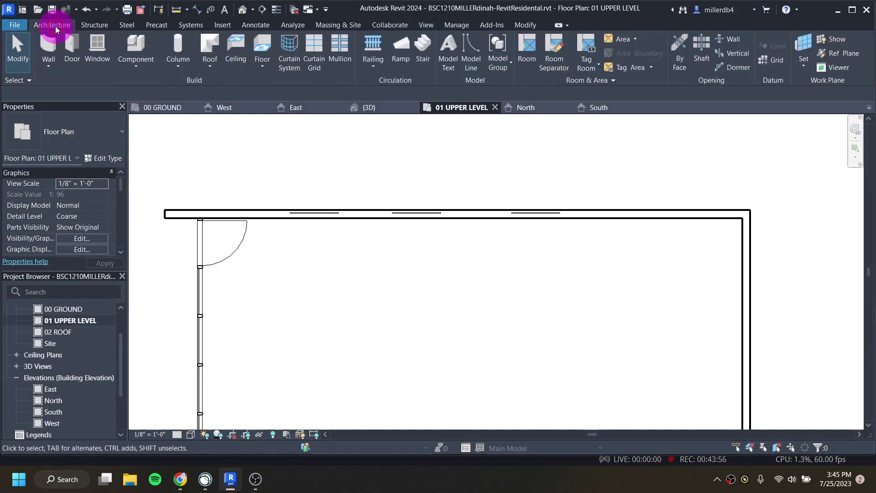
{"action": "left_click", "coordinate": [269, 213]}
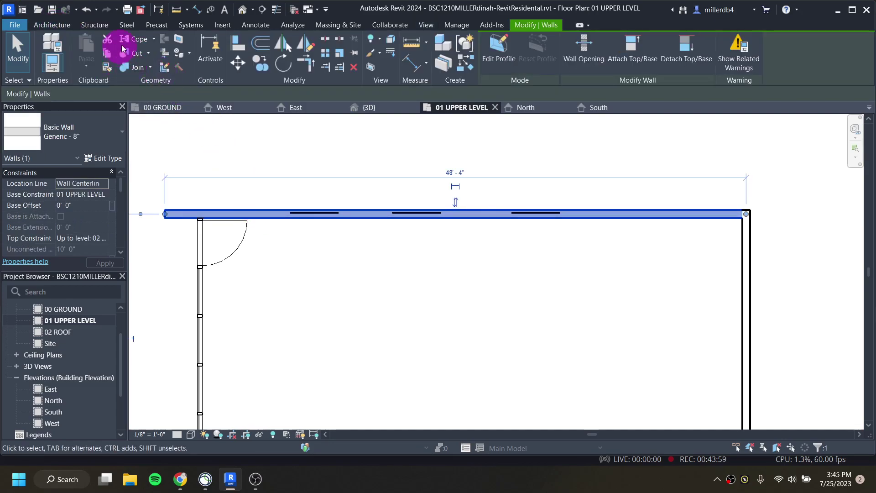
{"action": "left_click", "coordinate": [137, 53]}
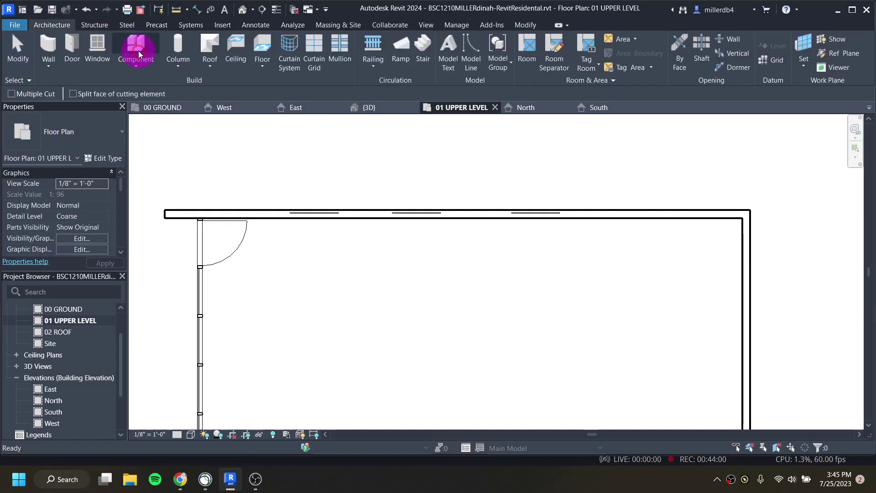
{"action": "left_click", "coordinate": [271, 210]}
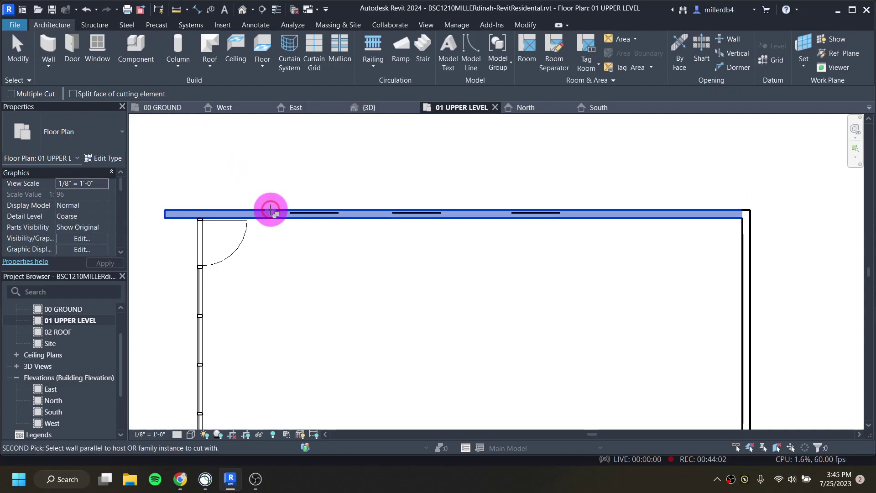
{"action": "left_click", "coordinate": [293, 214]}
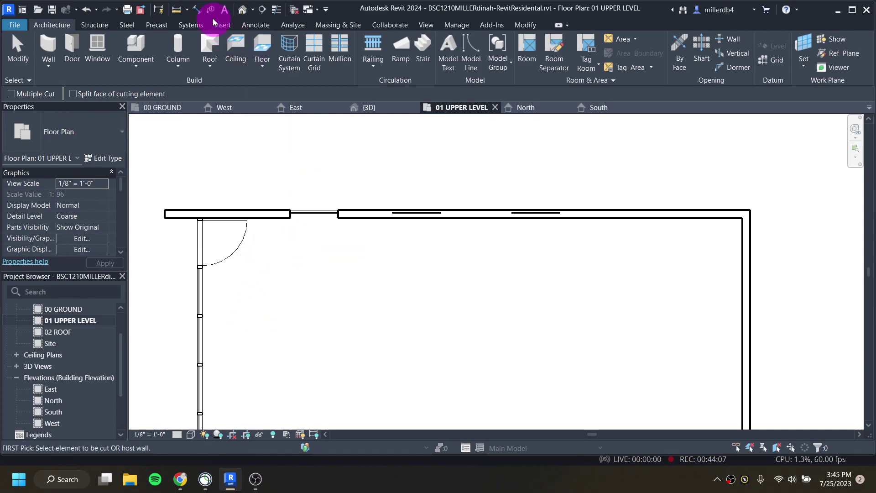
Step: In the default 3D view, cut the remaining curtain strips into the upper north wall
{"action": "left_click", "coordinate": [242, 10]}
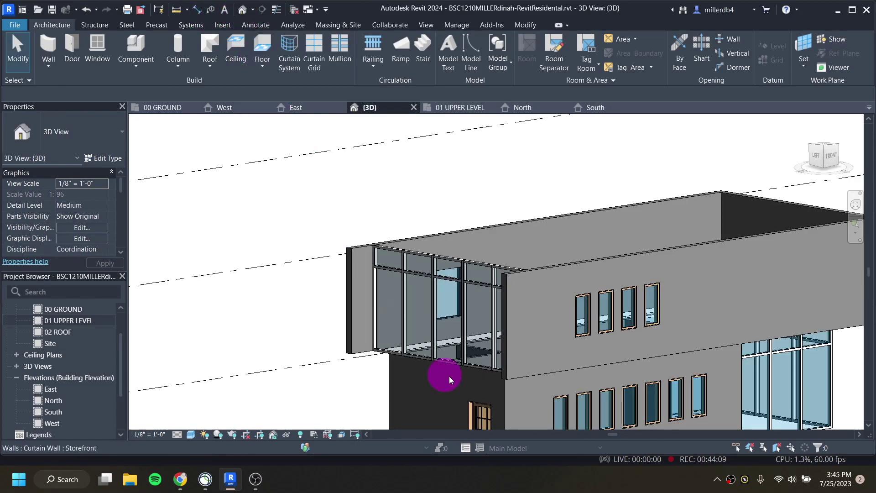
{"action": "middle_click_drag", "start_coordinate": [329, 357], "coordinate": [327, 322], "text": "shift"}
{"action": "scroll", "coordinate": [416, 305], "scroll_direction": "up", "scroll_amount": 5}
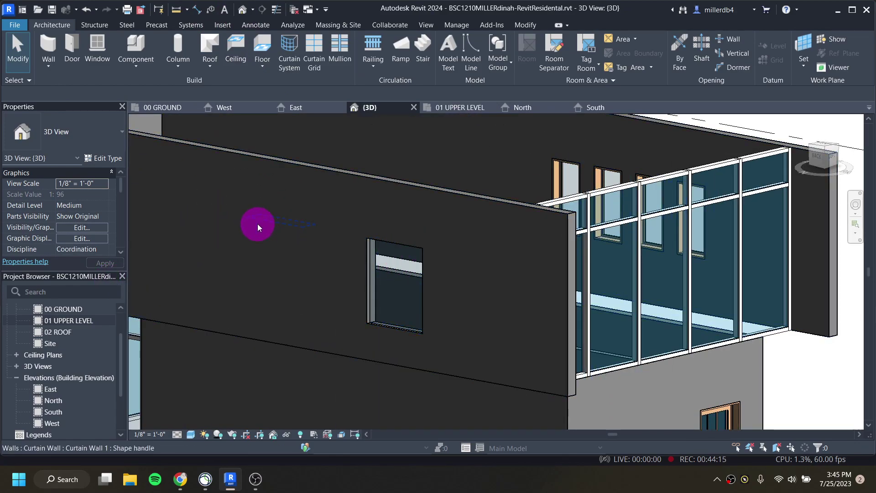
{"action": "left_click", "coordinate": [297, 169]}
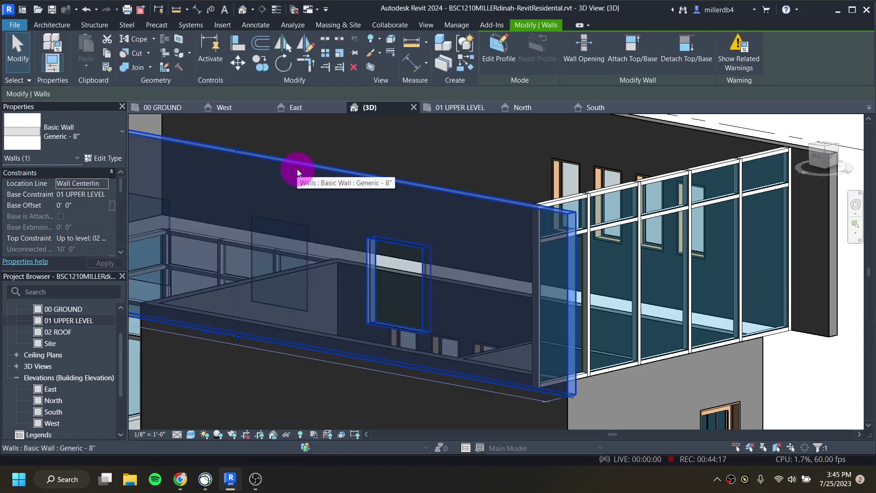
{"action": "left_click", "coordinate": [137, 55]}
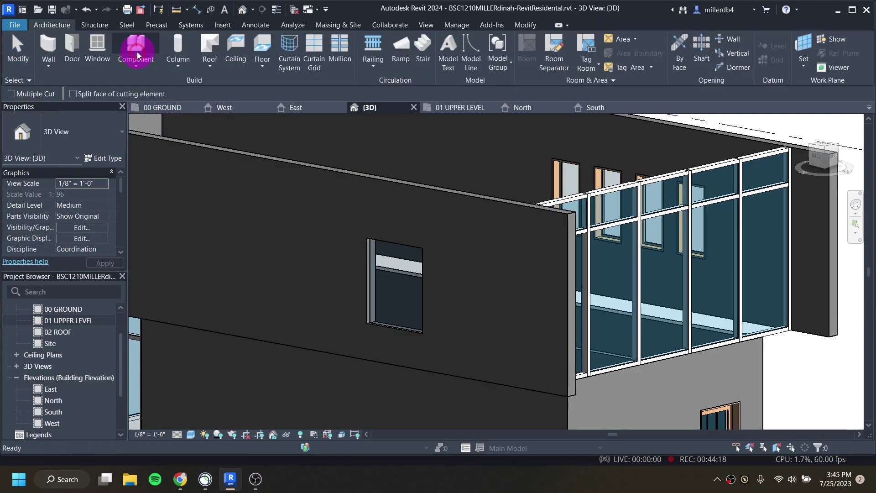
{"action": "left_click", "coordinate": [289, 165]}
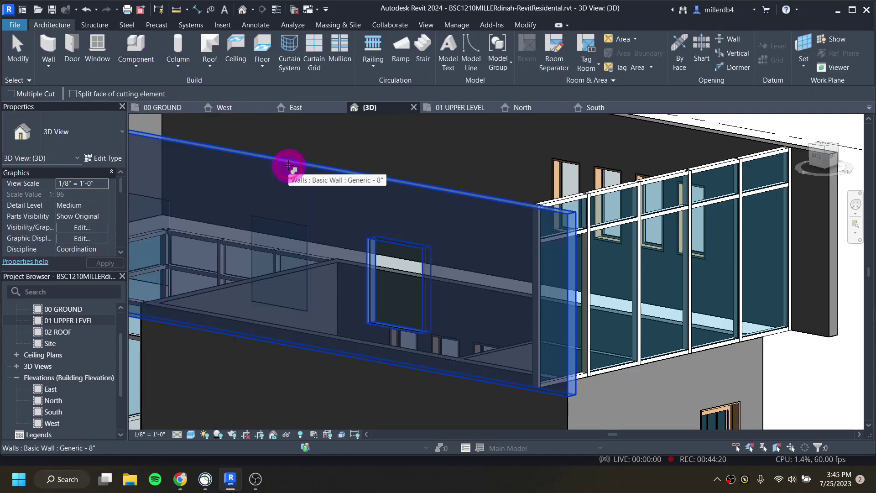
{"action": "left_click", "coordinate": [291, 225]}
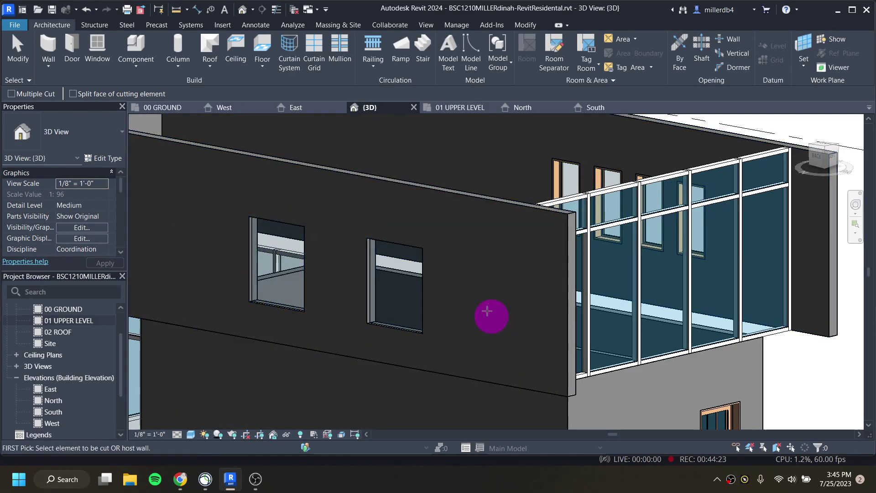
{"action": "scroll", "coordinate": [319, 314], "scroll_direction": "down", "scroll_amount": 2}
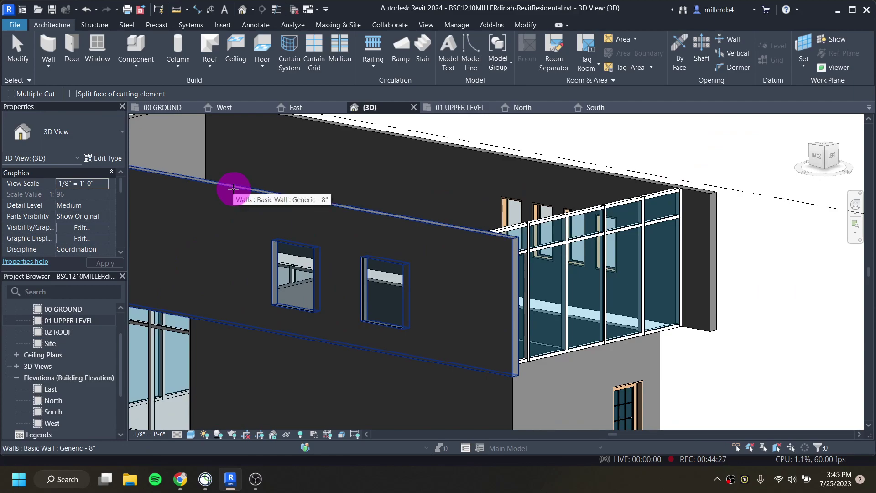
{"action": "left_click", "coordinate": [233, 189]}
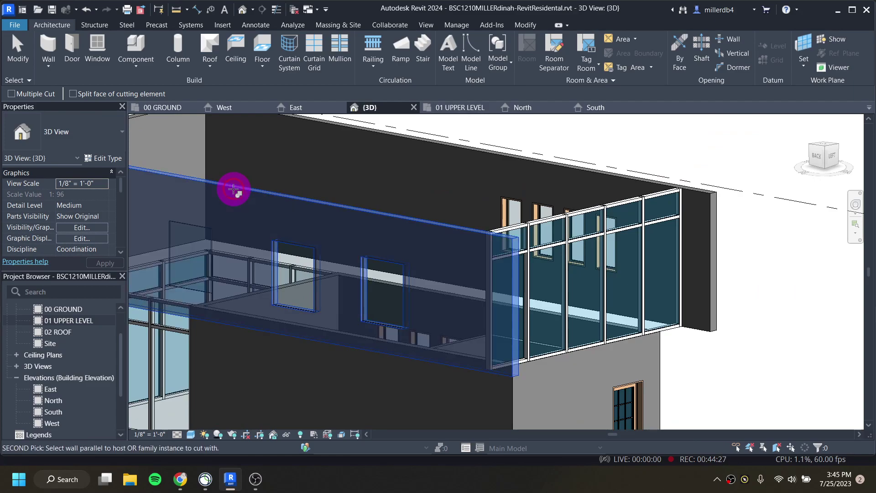
{"action": "left_click", "coordinate": [203, 225]}
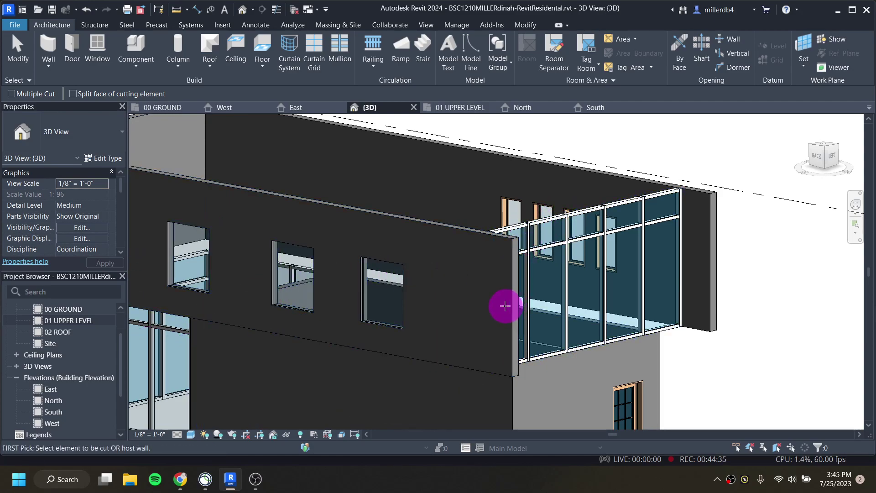
Step: Start the Mullion tool with All Grid Lines placement
{"action": "left_click", "coordinate": [342, 47]}
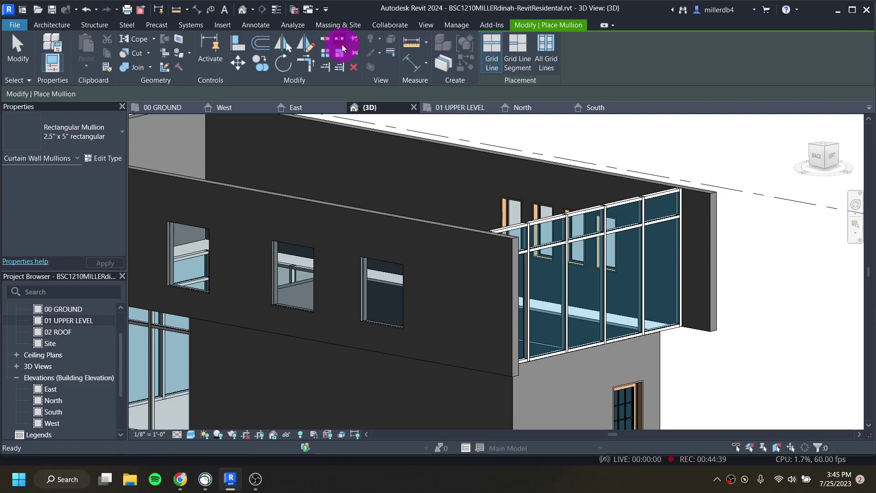
{"action": "left_click", "coordinate": [543, 52]}
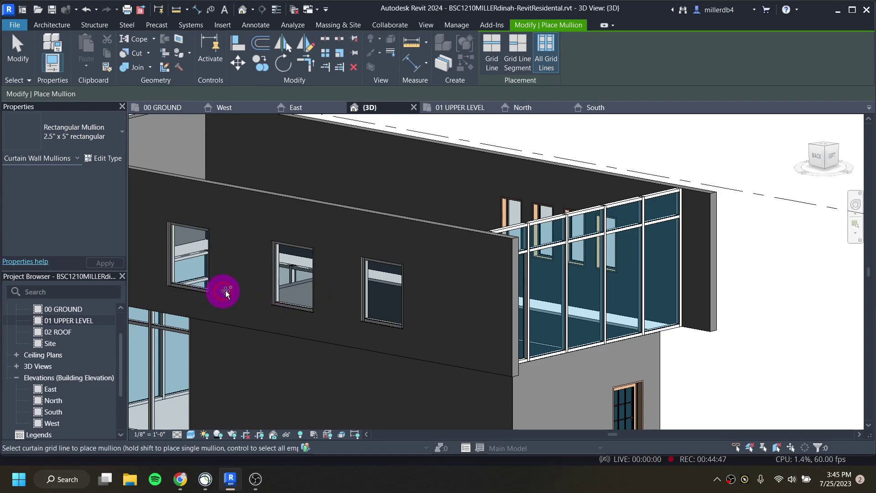
{"action": "scroll", "coordinate": [237, 308], "scroll_direction": "down", "scroll_amount": 2}
{"action": "scroll", "coordinate": [252, 319], "scroll_direction": "up", "scroll_amount": 5}
Step: Orbit the 3D model to inspect the upper curtain walls, then open the 01 UPPER LEVEL plan
{"action": "middle_click_drag", "start_coordinate": [276, 305], "coordinate": [348, 262], "text": "shift"}
{"action": "scroll", "coordinate": [443, 306], "scroll_direction": "down", "scroll_amount": 2}
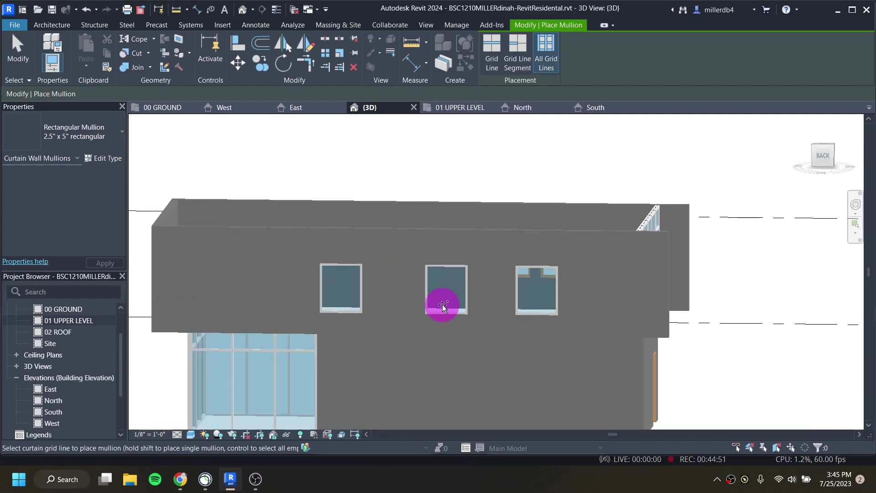
{"action": "middle_click_drag", "start_coordinate": [442, 306], "coordinate": [712, 294], "text": "shift"}
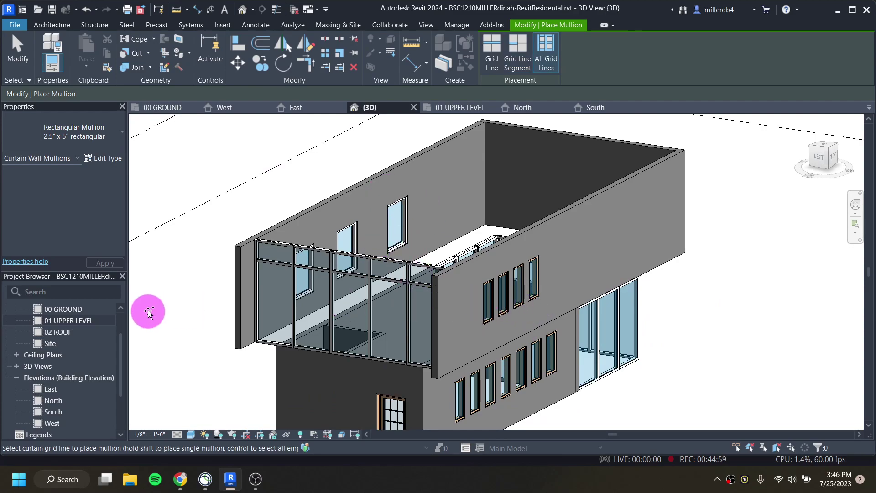
{"action": "double_click", "coordinate": [74, 321]}
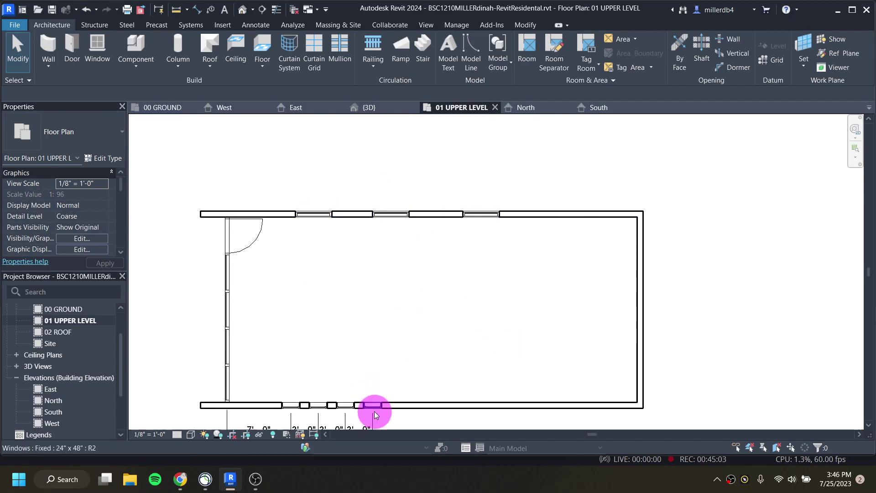
Step: Zoom around the 01 UPPER LEVEL plan to check the north curtain-strip openings and south windows
{"action": "scroll", "coordinate": [377, 401], "scroll_direction": "up", "scroll_amount": 3}
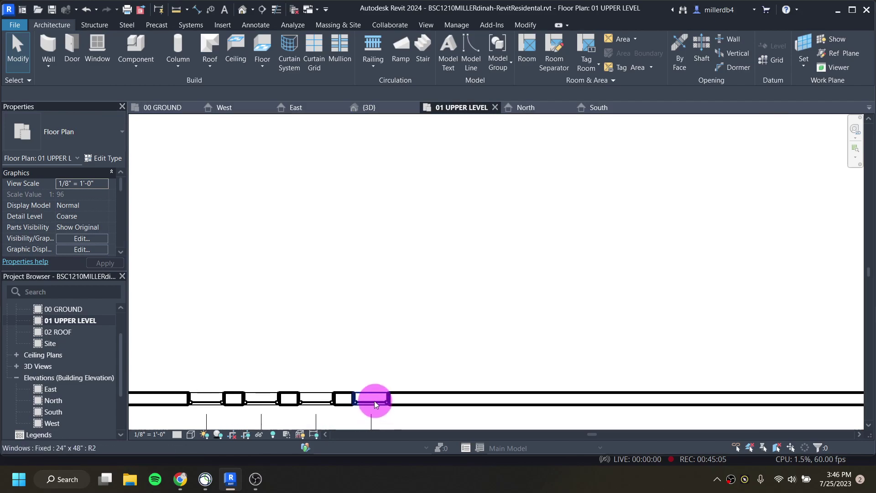
{"action": "scroll", "coordinate": [375, 402], "scroll_direction": "down", "scroll_amount": 1}
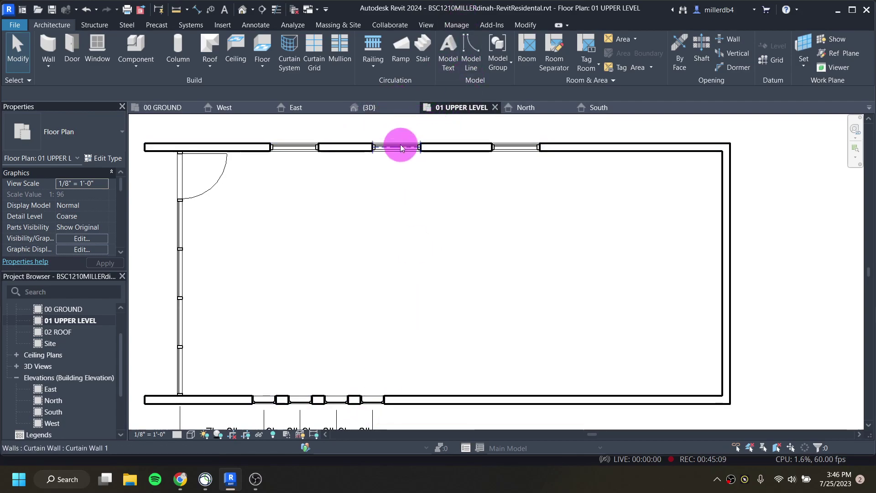
{"action": "scroll", "coordinate": [274, 140], "scroll_direction": "up", "scroll_amount": 2}
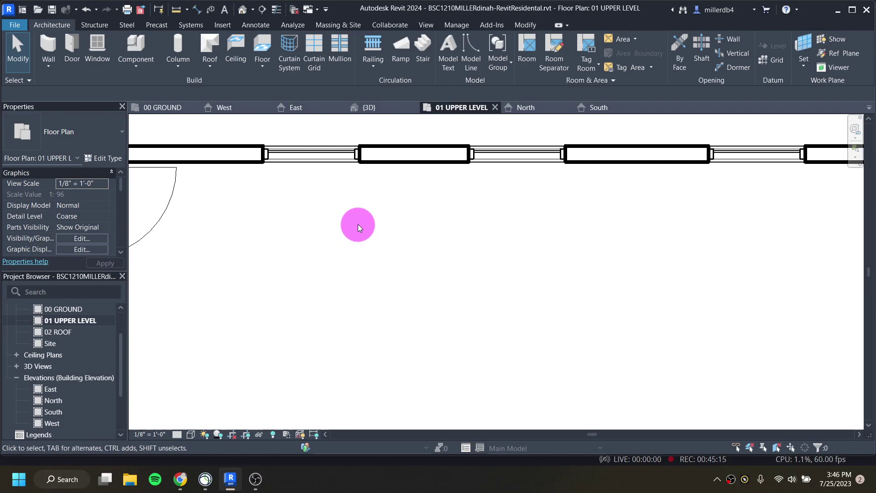
{"action": "scroll", "coordinate": [358, 226], "scroll_direction": "down", "scroll_amount": 2}
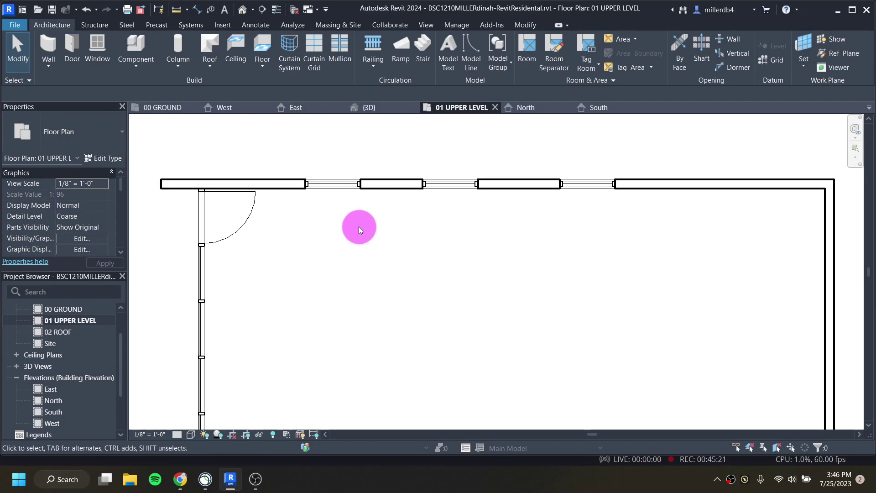
{"action": "scroll", "coordinate": [359, 227], "scroll_direction": "down", "scroll_amount": 3}
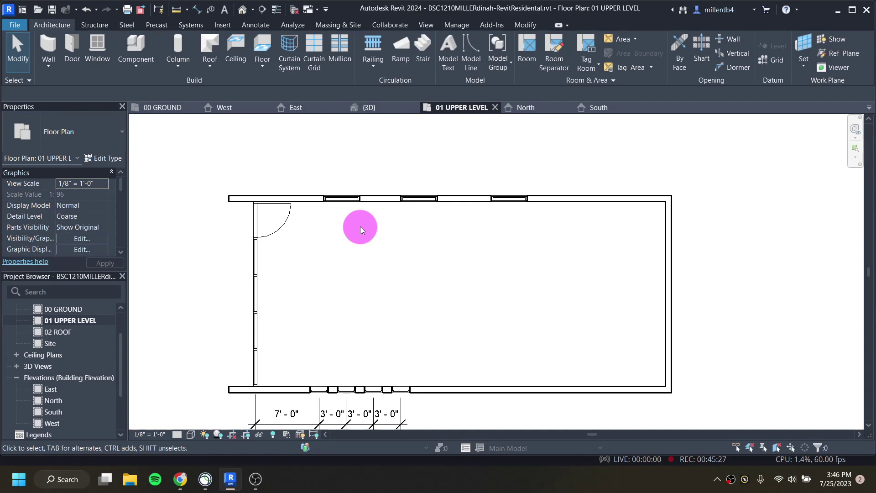
Step: Open the 00 GROUND plan and set its view scale to 1/4" = 1'-0"
{"action": "double_click", "coordinate": [69, 309]}
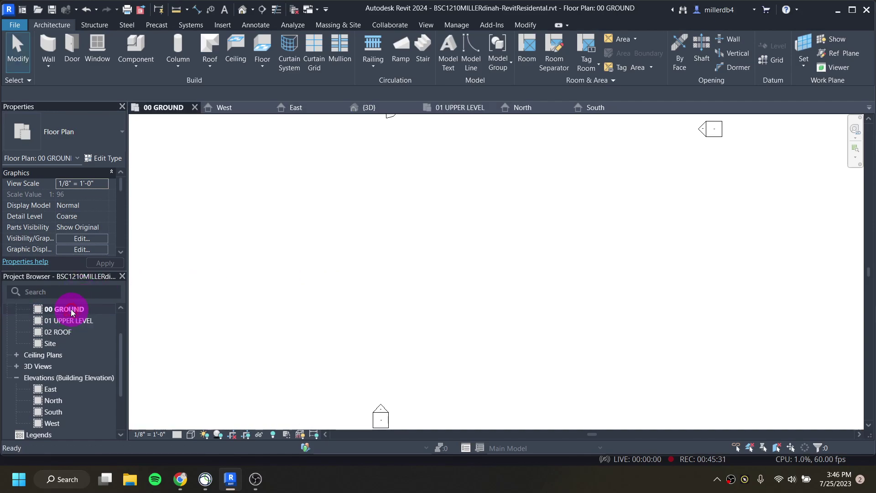
{"action": "scroll", "coordinate": [398, 288], "scroll_direction": "down", "scroll_amount": 5}
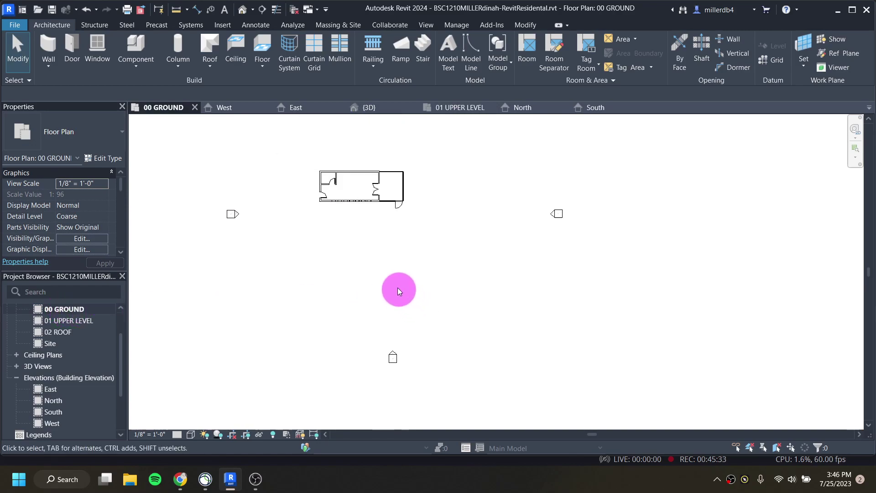
{"action": "scroll", "coordinate": [322, 155], "scroll_direction": "up", "scroll_amount": 3}
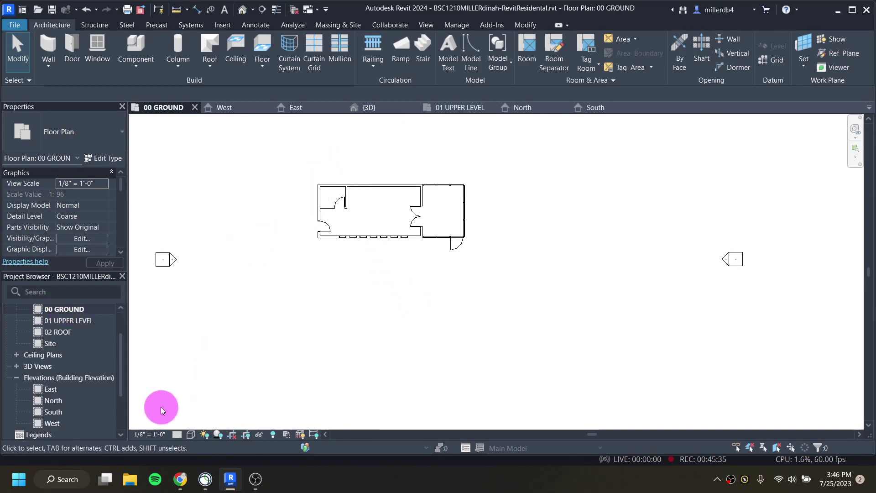
{"action": "left_click", "coordinate": [152, 434]}
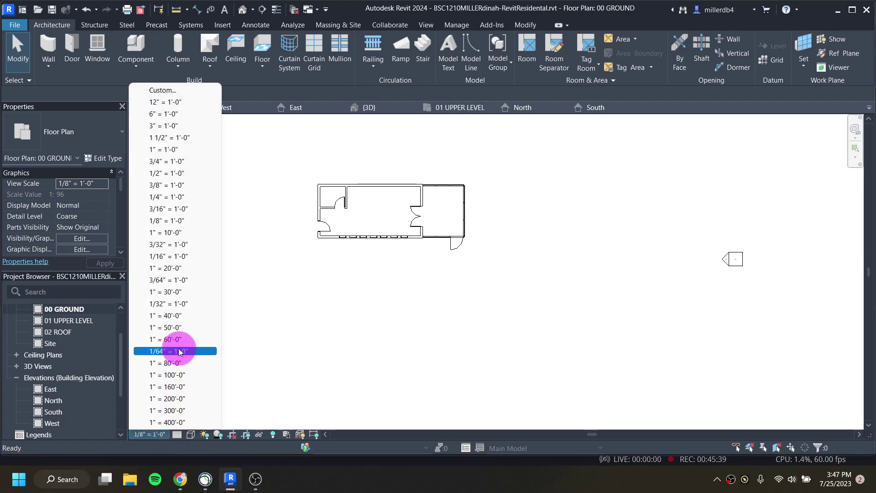
{"action": "left_click", "coordinate": [178, 197]}
{"action": "scroll", "coordinate": [343, 187], "scroll_direction": "down", "scroll_amount": 3}
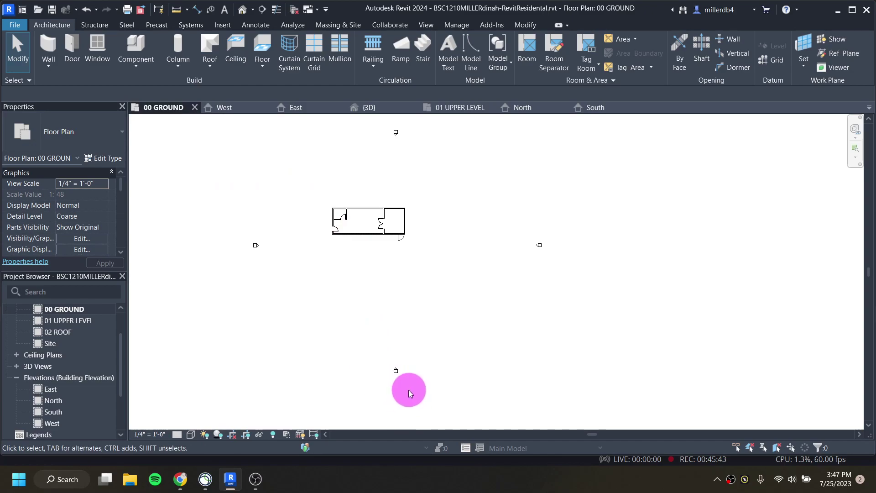
Step: Drag the South, East and West elevation markers closer around the building
{"action": "mouse_move", "coordinate": [413, 390]}
{"action": "left_mouse_down"}
{"action": "mouse_move", "coordinate": [372, 352]}
{"action": "mouse_move", "coordinate": [395, 368]}
{"action": "mouse_move", "coordinate": [366, 251]}
{"action": "left_mouse_up"}
{"action": "left_click", "coordinate": [571, 270]}
{"action": "mouse_move", "coordinate": [576, 277]}
{"action": "left_mouse_down"}
{"action": "mouse_move", "coordinate": [525, 225]}
{"action": "mouse_move", "coordinate": [426, 223]}
{"action": "left_mouse_up"}
{"action": "left_click", "coordinate": [268, 270]}
{"action": "mouse_move", "coordinate": [268, 276]}
{"action": "left_mouse_down"}
{"action": "mouse_move", "coordinate": [231, 229]}
{"action": "mouse_move", "coordinate": [312, 221]}
{"action": "left_mouse_up"}
{"action": "middle_click_drag", "start_coordinate": [369, 180], "coordinate": [374, 221]}
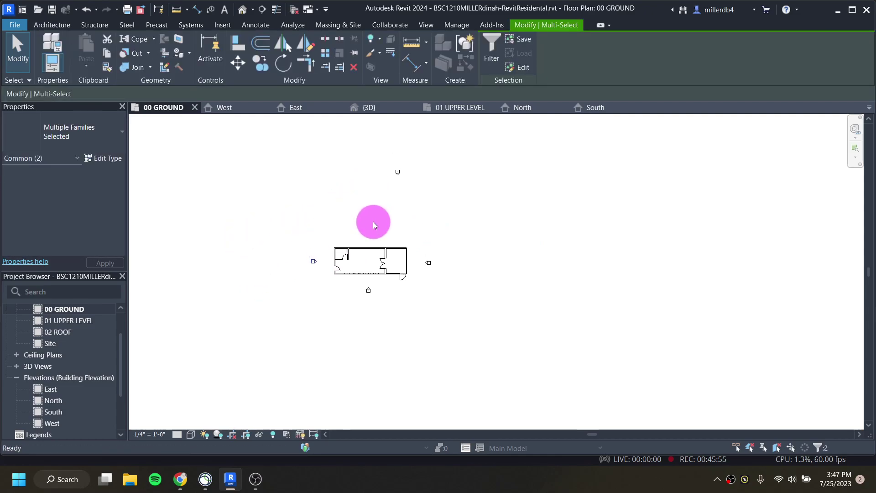
Step: Adjust the North elevation marker and pan the plan to centre the building
{"action": "left_click", "coordinate": [373, 157]}
{"action": "left_click_drag", "start_coordinate": [376, 153], "coordinate": [405, 176]}
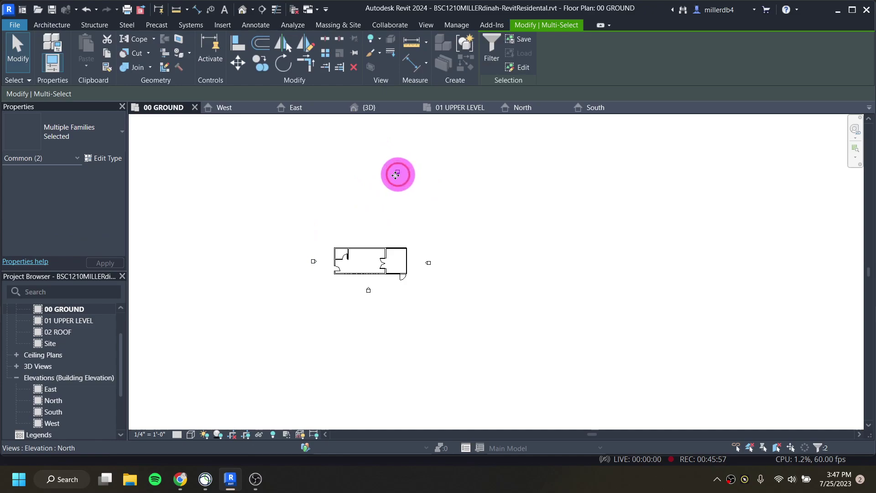
{"action": "scroll", "coordinate": [375, 252], "scroll_direction": "up", "scroll_amount": 3}
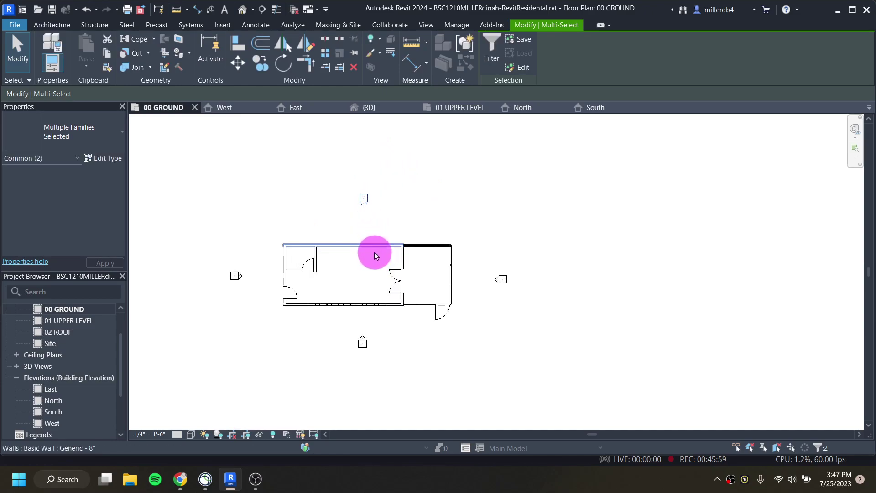
{"action": "scroll", "coordinate": [372, 302], "scroll_direction": "up", "scroll_amount": 3}
{"action": "left_click", "coordinate": [353, 281]}
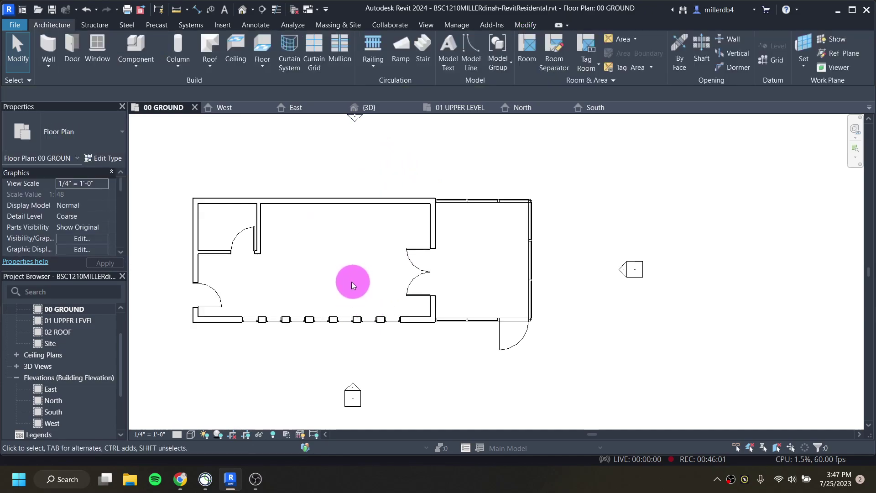
{"action": "middle_click_drag", "start_coordinate": [313, 284], "coordinate": [358, 288]}
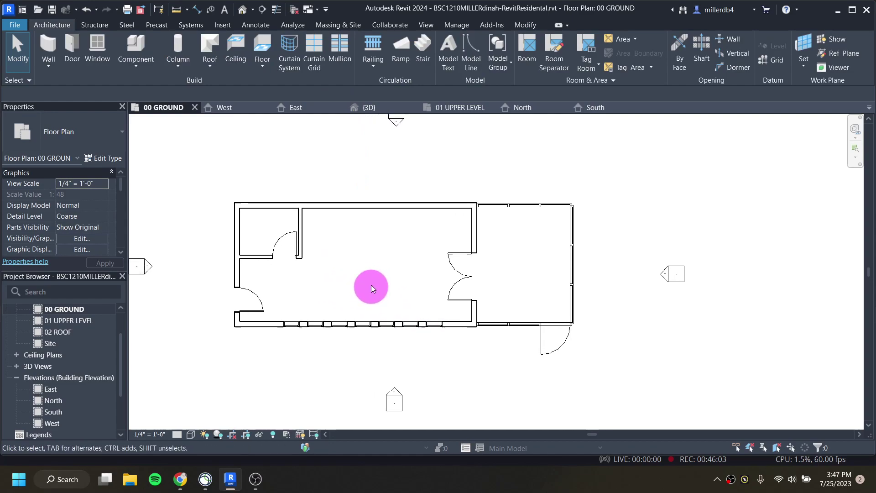
{"action": "scroll", "coordinate": [371, 285], "scroll_direction": "down", "scroll_amount": 1}
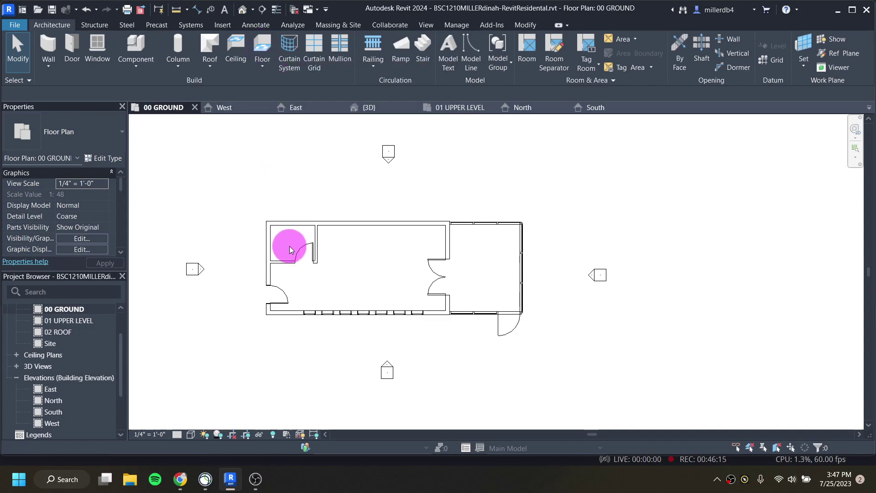
Step: Close the Find/Replace dialog and open the Keyboard Shortcuts settings
{"action": "key", "text": "f"}
{"action": "key", "text": "r"}
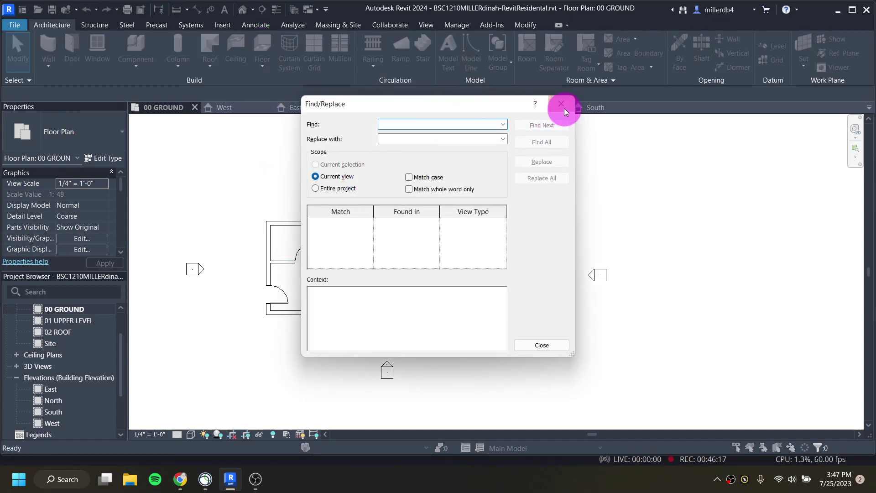
{"action": "left_click", "coordinate": [563, 109]}
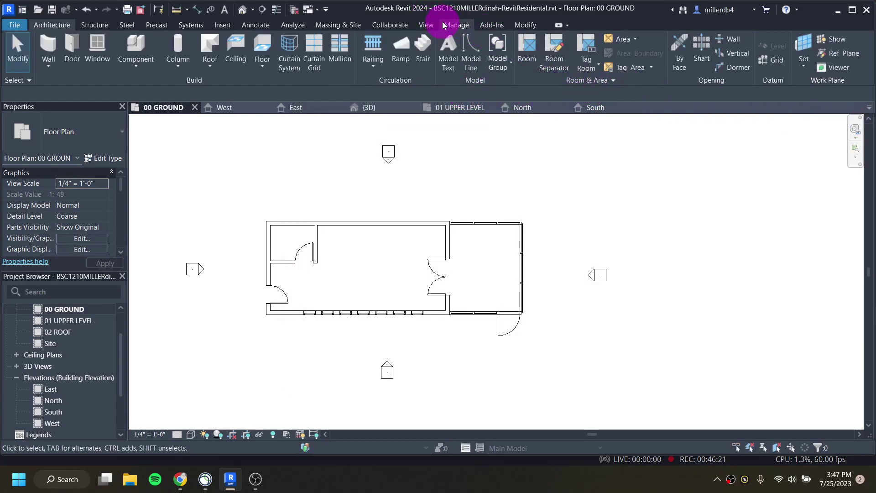
{"action": "left_click", "coordinate": [439, 25]}
{"action": "left_click", "coordinate": [826, 70]}
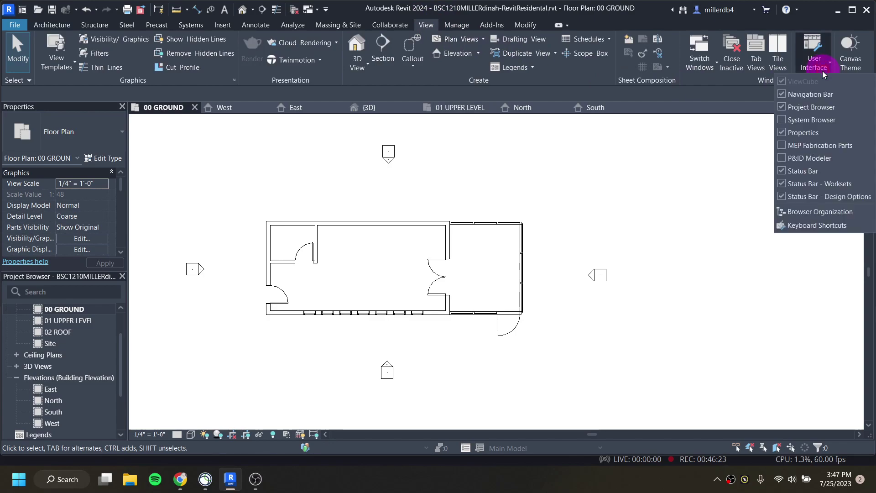
{"action": "left_click", "coordinate": [811, 224]}
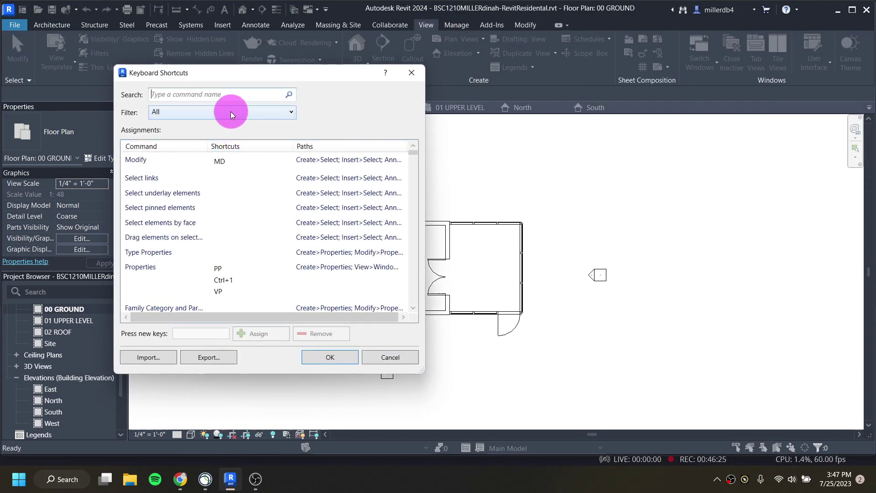
Step: Look up the 'flo' shortcut, cancel, and start a Generic - 12" floor on 00 GROUND
{"action": "type", "text": "flo"}
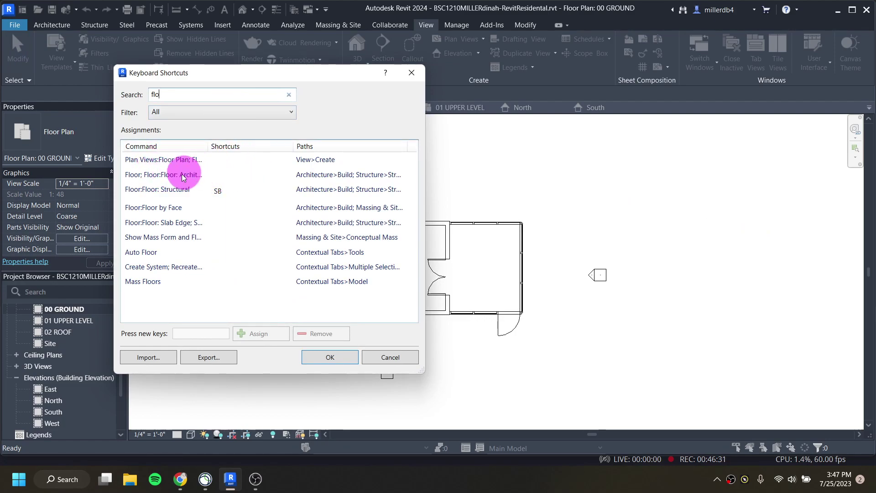
{"action": "left_click", "coordinate": [383, 359]}
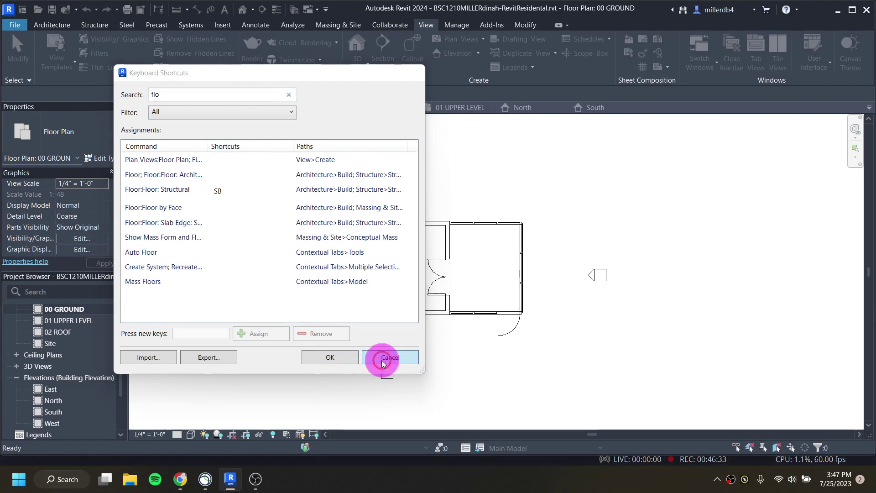
{"action": "left_click", "coordinate": [52, 25]}
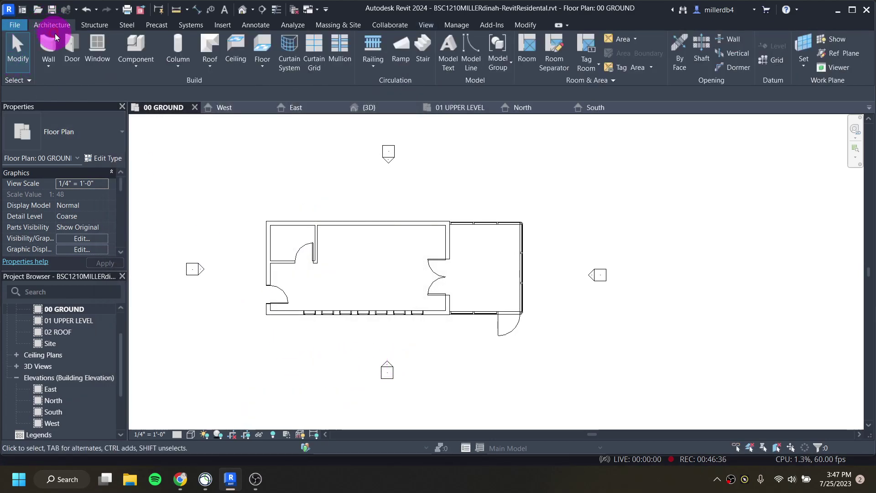
{"action": "left_click", "coordinate": [266, 43]}
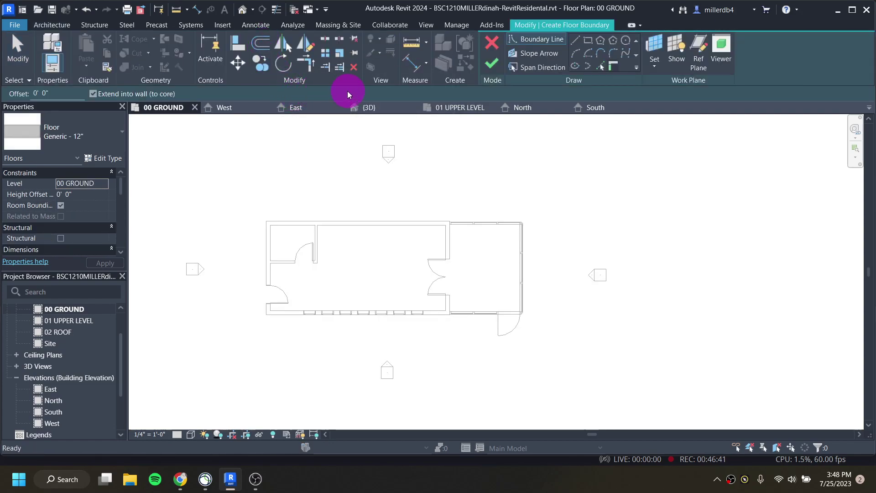
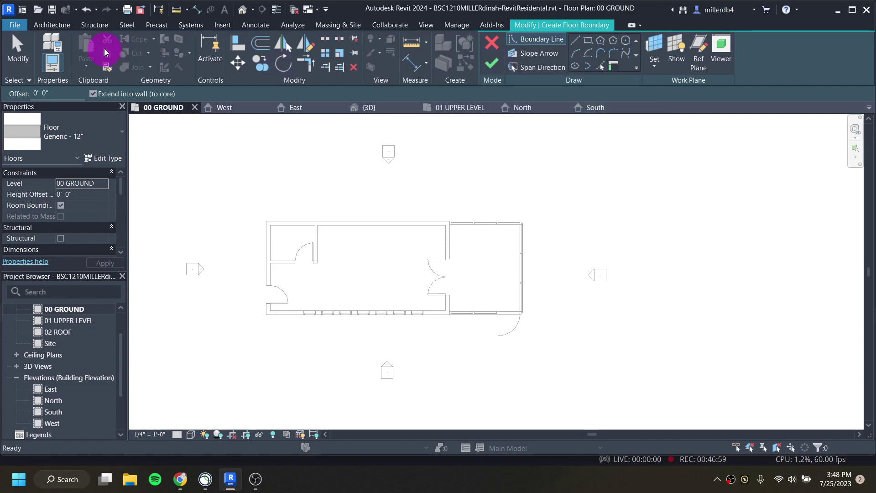
Step: Set the floor type of the 00 GROUND boundary sketch to LW Concrete on Metal Deck
{"action": "left_click", "coordinate": [66, 26]}
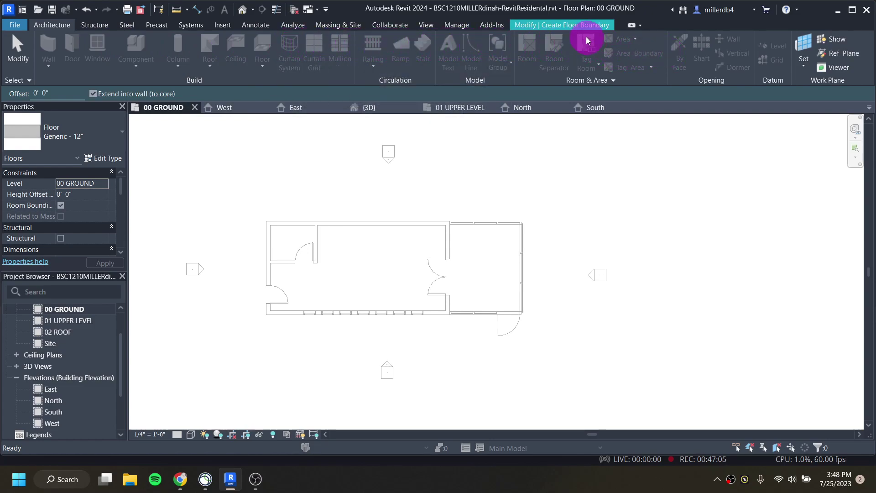
{"action": "left_click", "coordinate": [580, 25]}
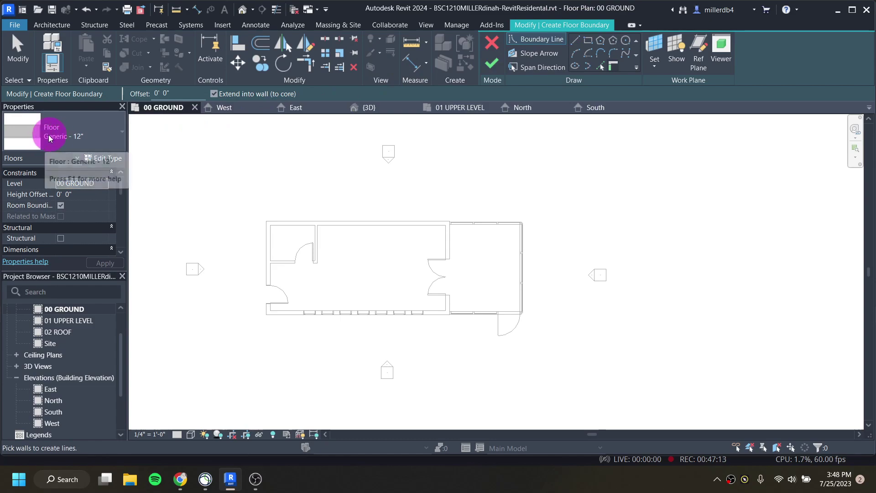
{"action": "left_click", "coordinate": [63, 135]}
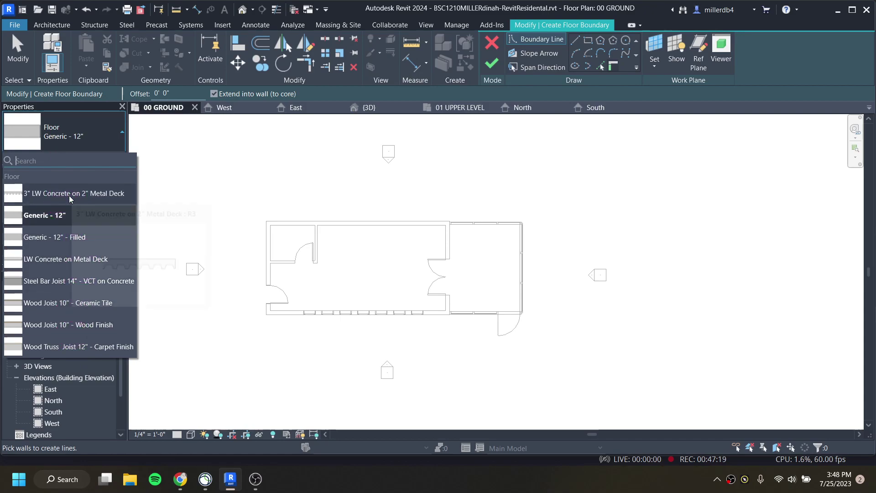
{"action": "left_click_drag", "start_coordinate": [97, 262], "coordinate": [96, 259]}
{"action": "left_click", "coordinate": [95, 259]}
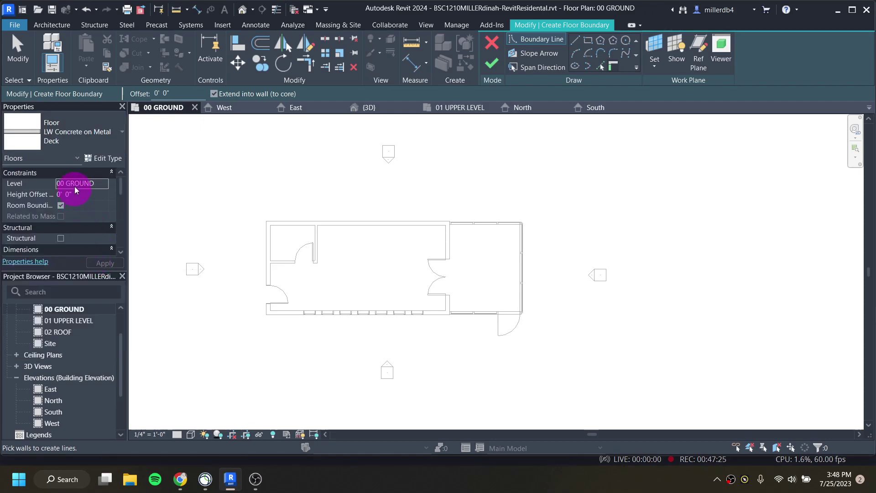
{"action": "left_click", "coordinate": [92, 132]}
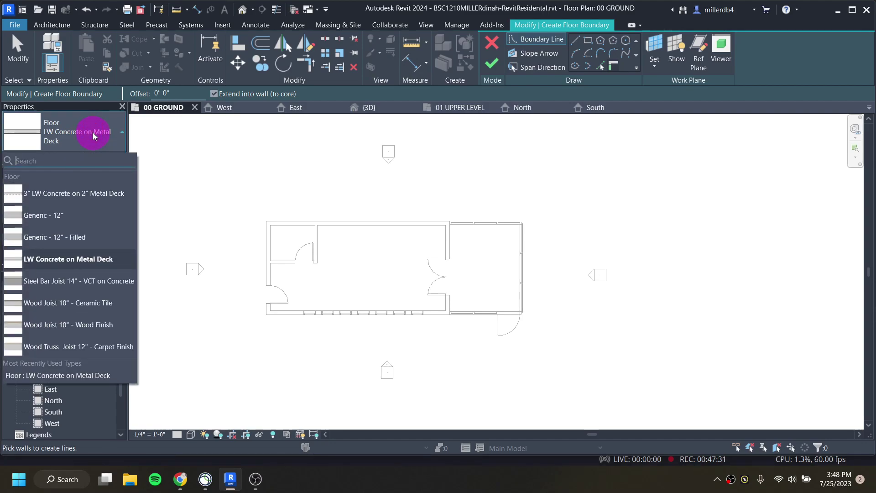
{"action": "left_click", "coordinate": [92, 132]}
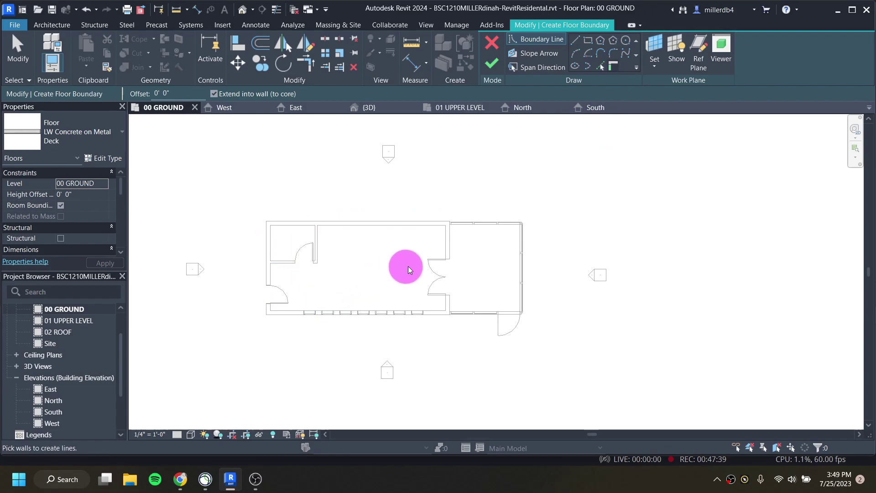
Step: Draw a rectangular boundary around the whole ground plan and finish the LW Concrete on Metal Deck floor
{"action": "left_click", "coordinate": [589, 42]}
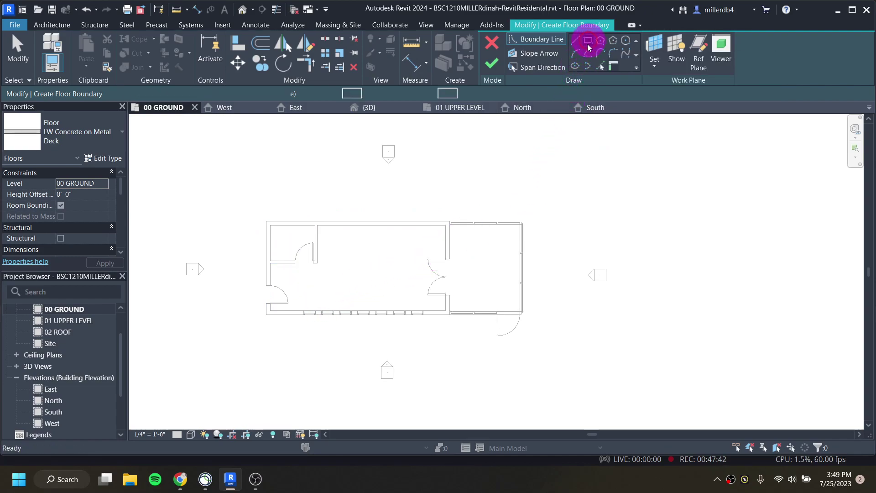
{"action": "left_click", "coordinate": [559, 204]}
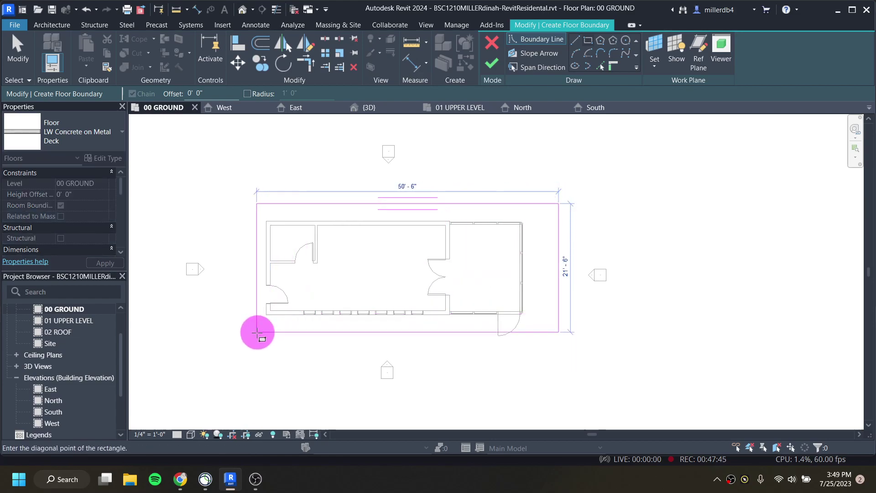
{"action": "left_click", "coordinate": [218, 344]}
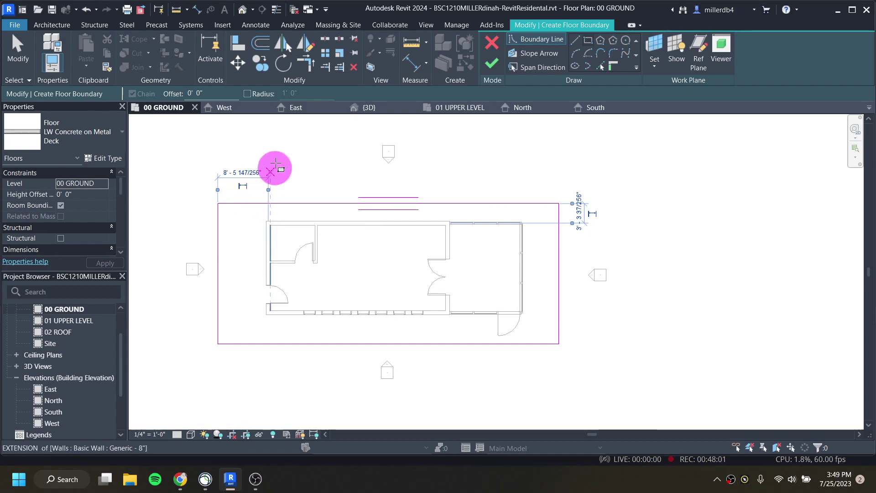
{"action": "left_click", "coordinate": [494, 64]}
{"action": "left_click", "coordinate": [211, 381]}
{"action": "left_click", "coordinate": [198, 356]}
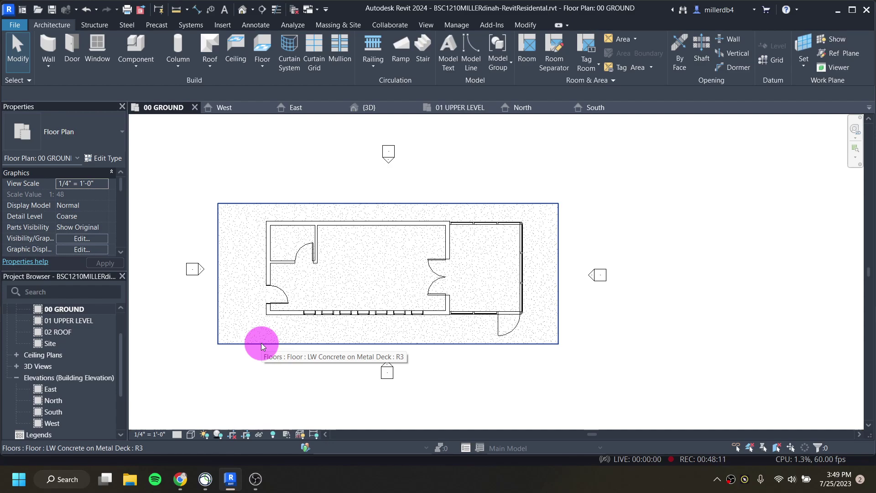
{"action": "scroll", "coordinate": [228, 230], "scroll_direction": "up", "scroll_amount": 3}
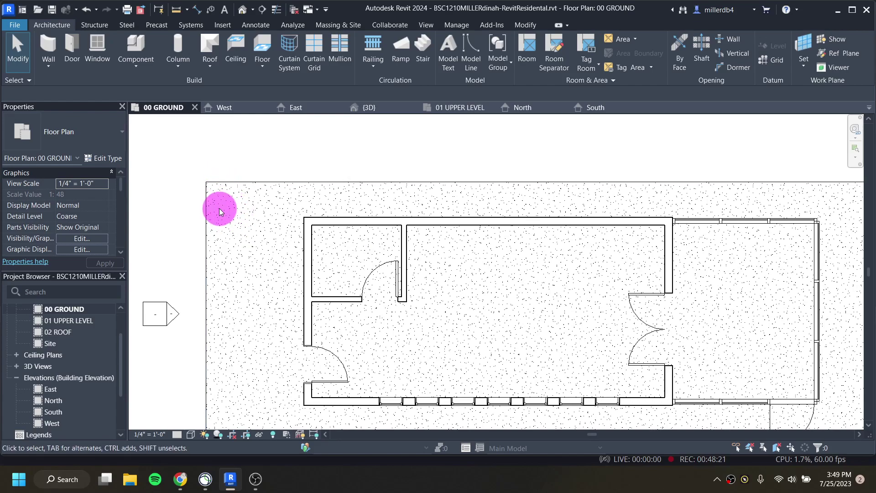
{"action": "scroll", "coordinate": [242, 215], "scroll_direction": "down", "scroll_amount": 2}
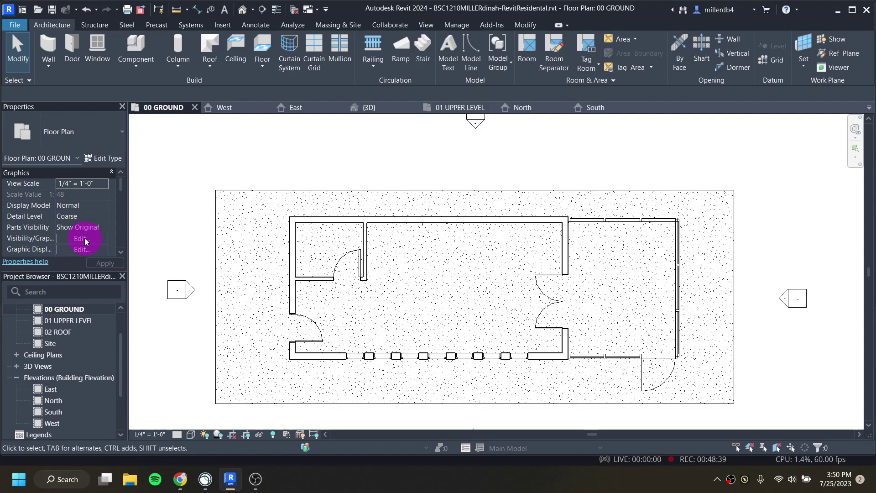
Step: In Visibility/Graphics, hide the Floors projection surface foreground pattern
{"action": "left_click", "coordinate": [84, 237]}
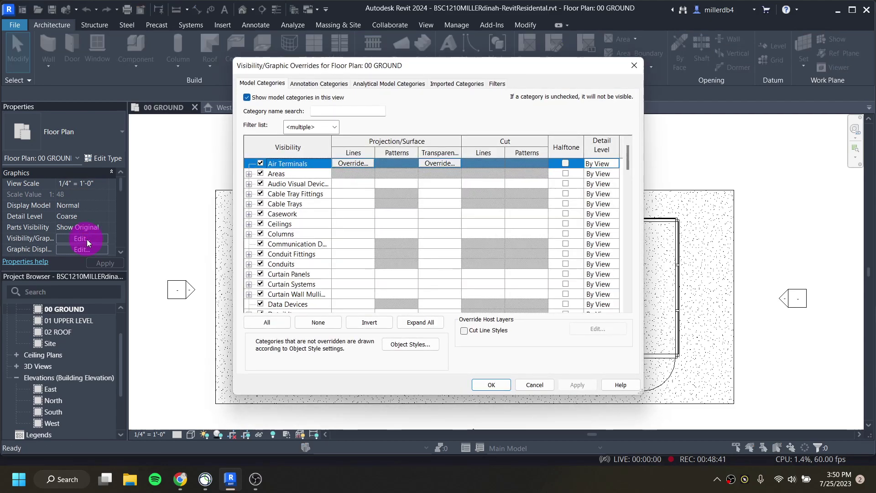
{"action": "scroll", "coordinate": [314, 230], "scroll_direction": "down", "scroll_amount": 4}
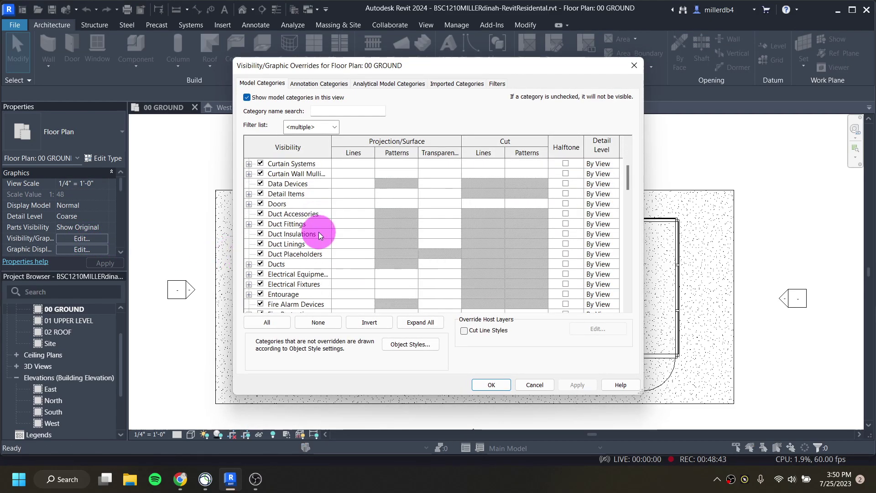
{"action": "scroll", "coordinate": [318, 232], "scroll_direction": "down", "scroll_amount": 3}
{"action": "left_click", "coordinate": [307, 265]}
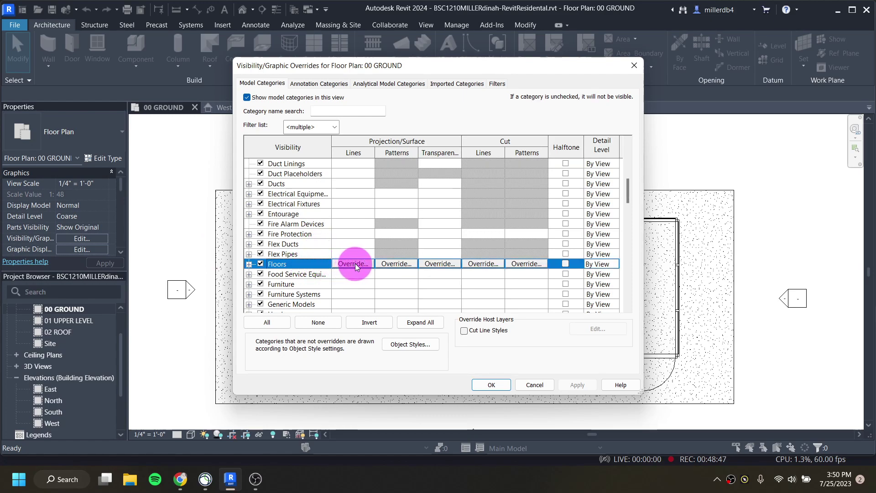
{"action": "left_click", "coordinate": [396, 265]}
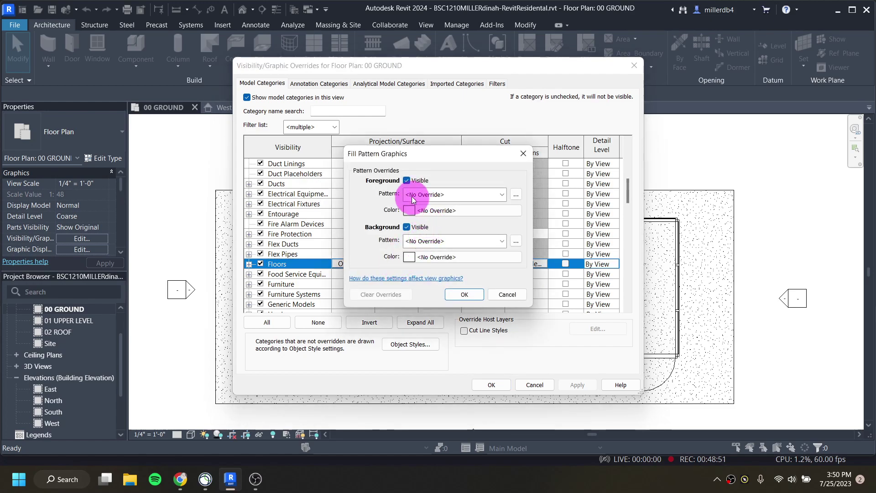
{"action": "left_click", "coordinate": [407, 181]}
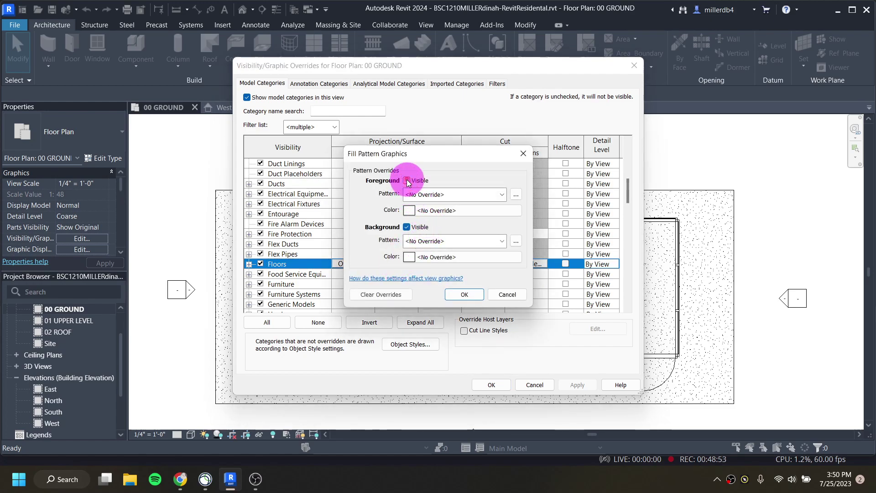
{"action": "left_click", "coordinate": [475, 294]}
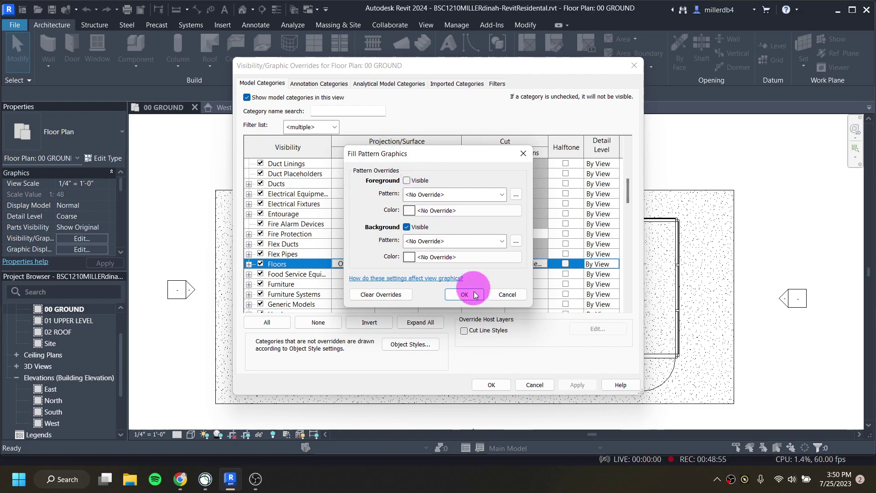
{"action": "left_click", "coordinate": [577, 385]}
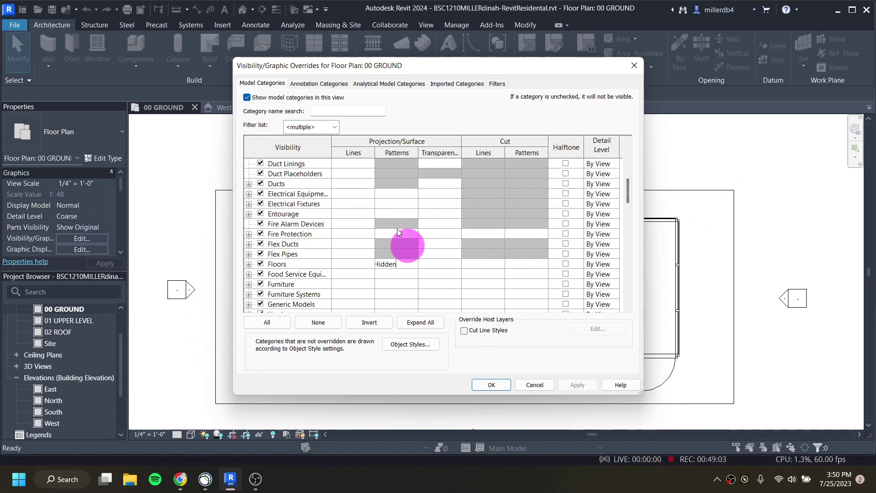
Step: Move the overrides dialog aside and scroll the category list down to Walls
{"action": "left_click_drag", "start_coordinate": [405, 67], "coordinate": [241, 72]}
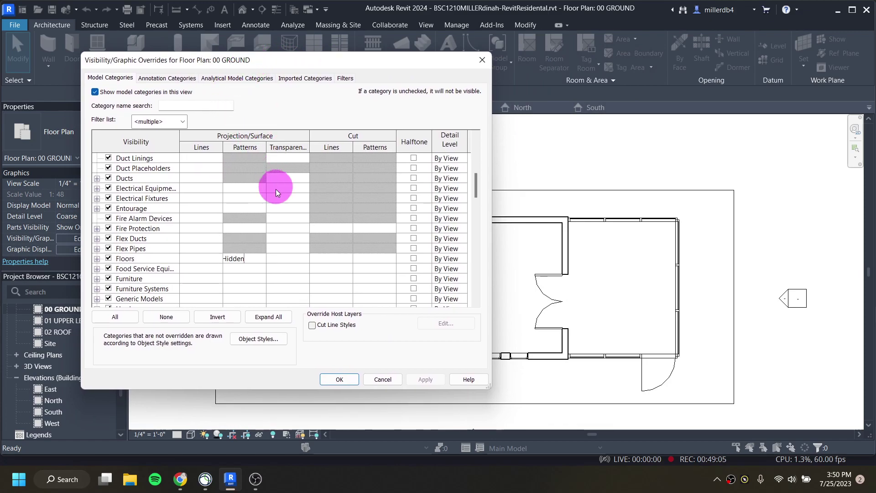
{"action": "scroll", "coordinate": [289, 214], "scroll_direction": "down", "scroll_amount": 1}
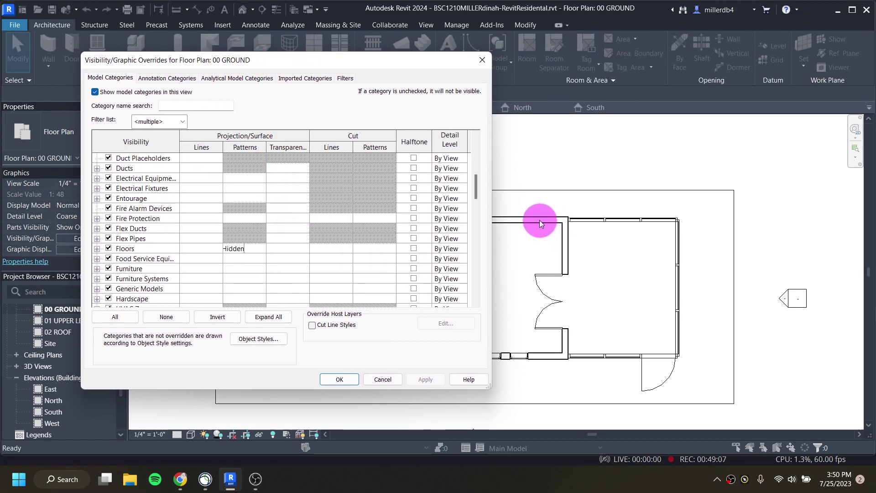
{"action": "scroll", "coordinate": [333, 208], "scroll_direction": "down", "scroll_amount": 2}
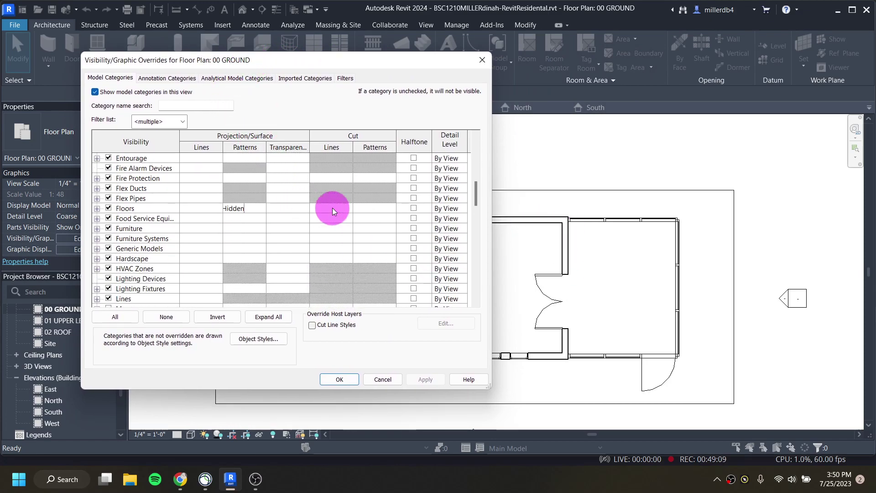
{"action": "scroll", "coordinate": [332, 208], "scroll_direction": "down", "scroll_amount": 7}
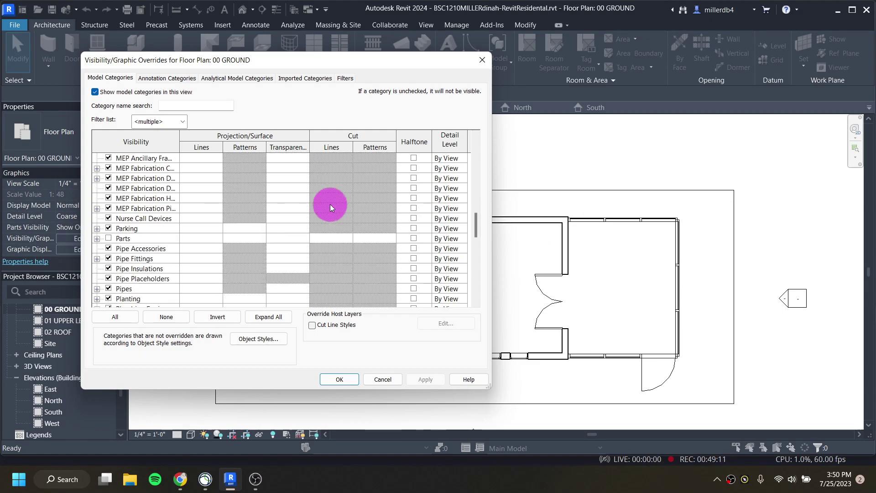
{"action": "scroll", "coordinate": [330, 208], "scroll_direction": "down", "scroll_amount": 10}
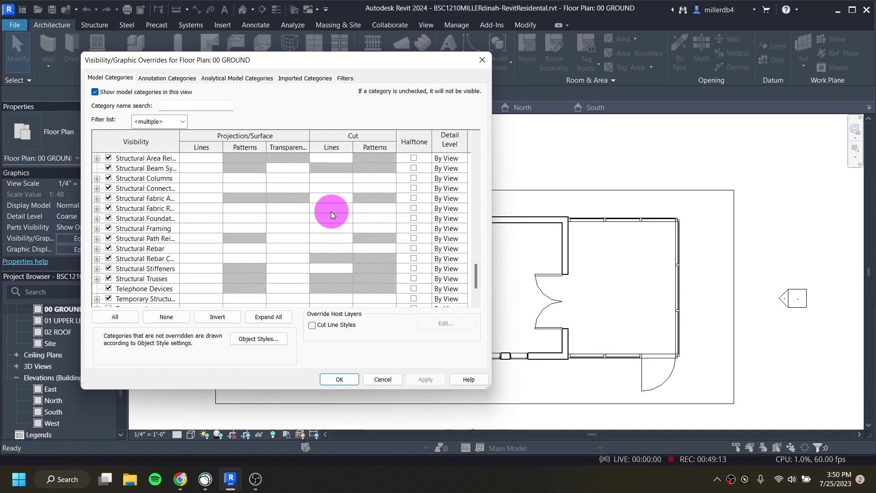
{"action": "scroll", "coordinate": [331, 213], "scroll_direction": "down", "scroll_amount": 2}
Step: Give the Walls cut pattern a Solid fill in grey RGB 192-192-192 and apply it
{"action": "left_click", "coordinate": [325, 279]}
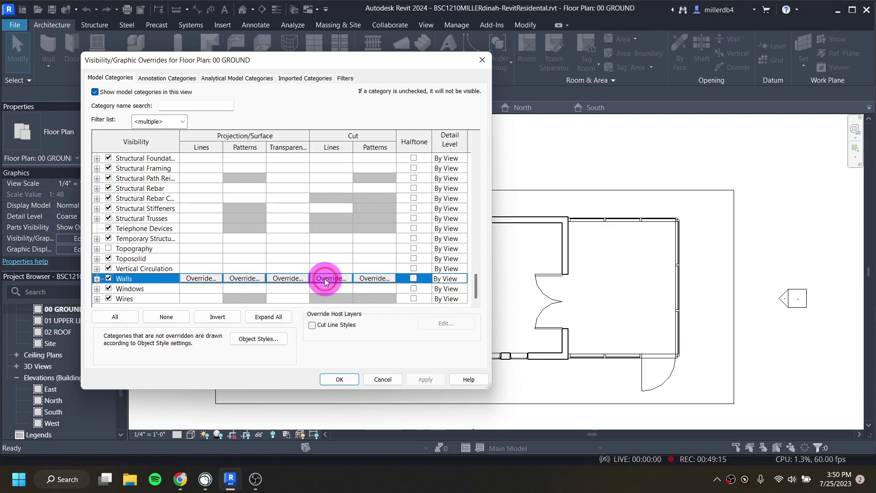
{"action": "left_click", "coordinate": [374, 279]}
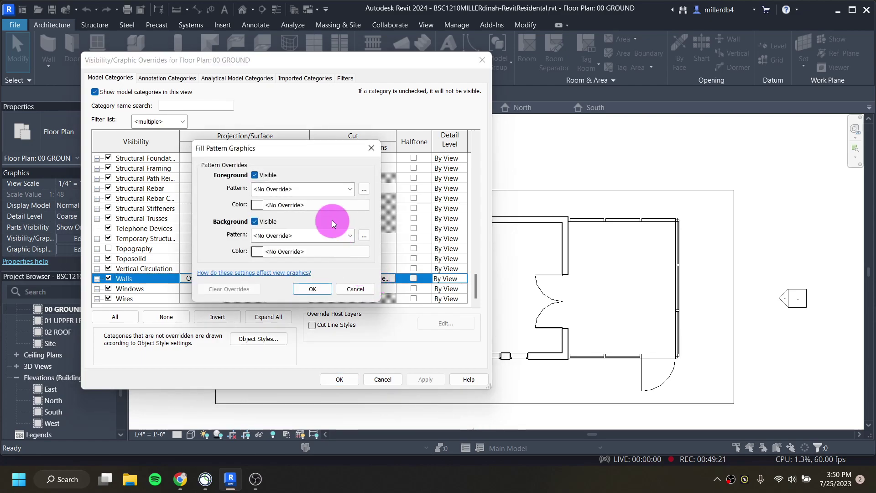
{"action": "left_click", "coordinate": [317, 190]}
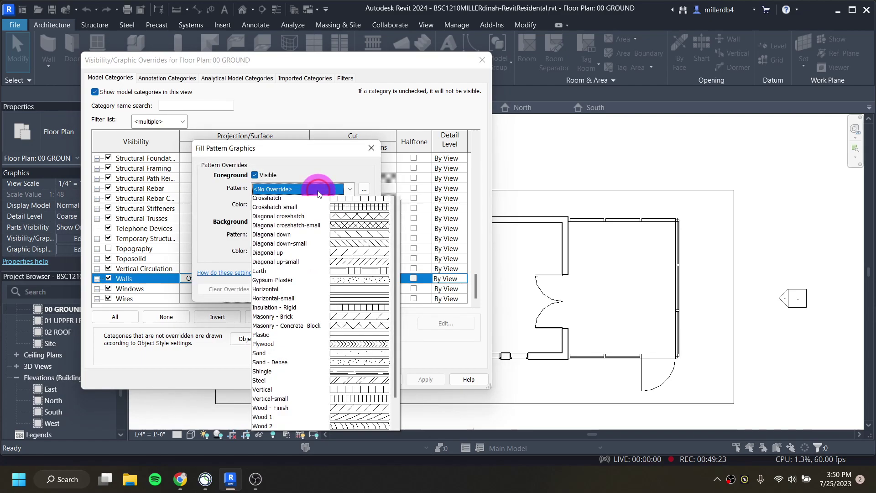
{"action": "left_click", "coordinate": [325, 210]}
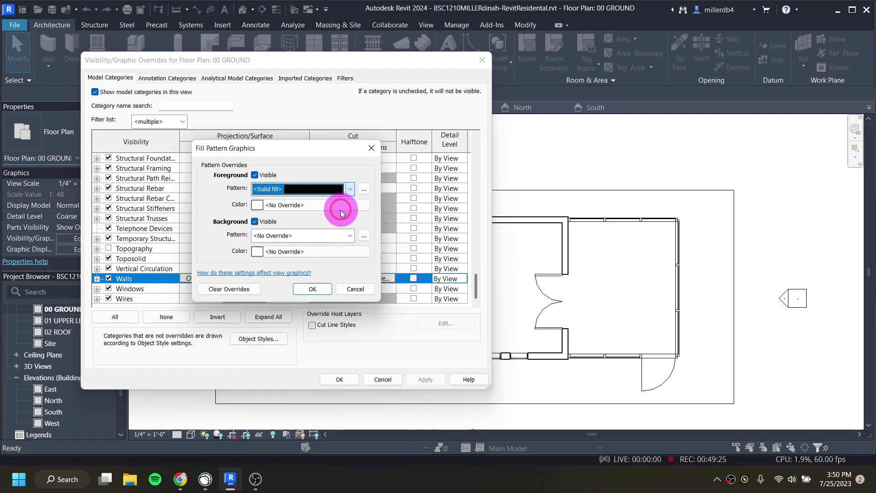
{"action": "left_click", "coordinate": [260, 205]}
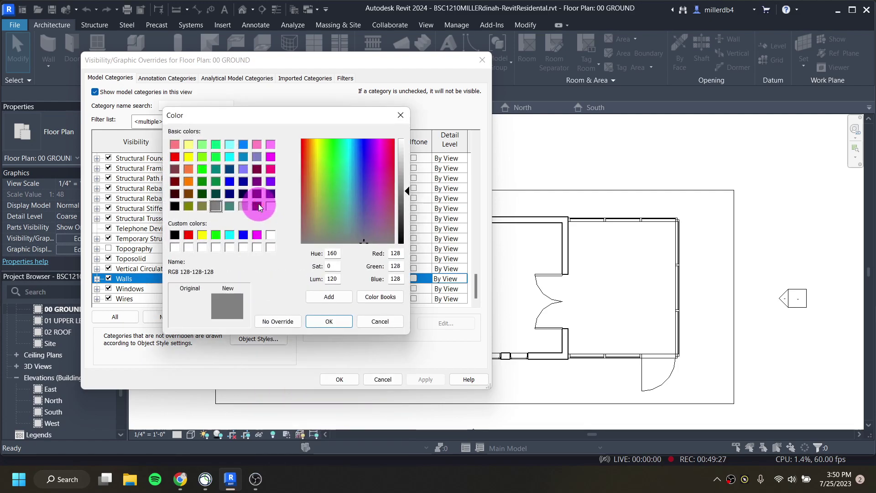
{"action": "left_click", "coordinate": [243, 206]}
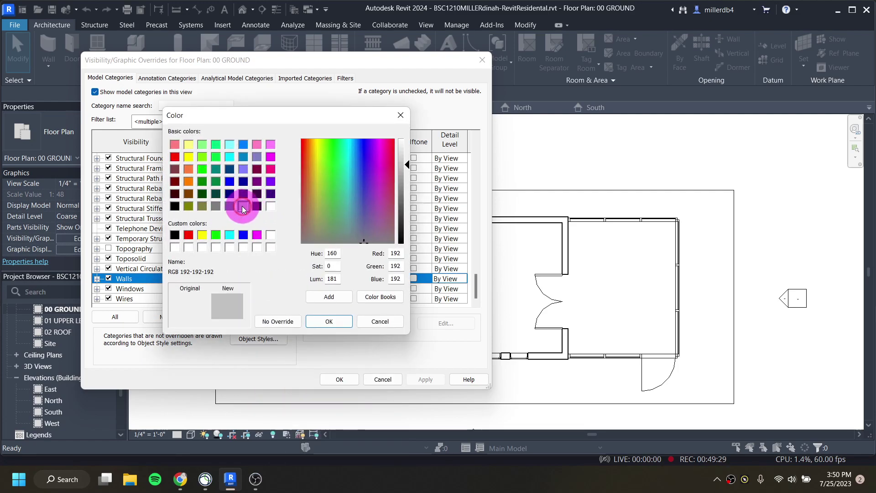
{"action": "left_click", "coordinate": [330, 322]}
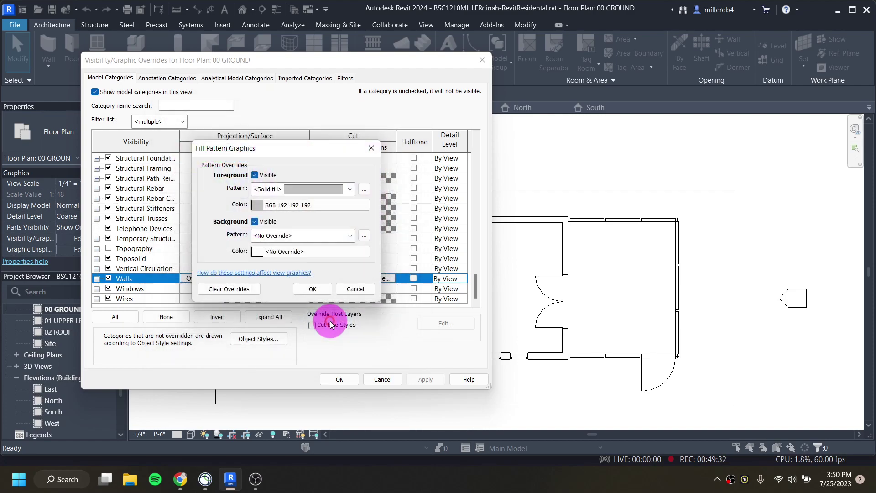
{"action": "left_click", "coordinate": [314, 288]}
{"action": "left_click", "coordinate": [427, 380]}
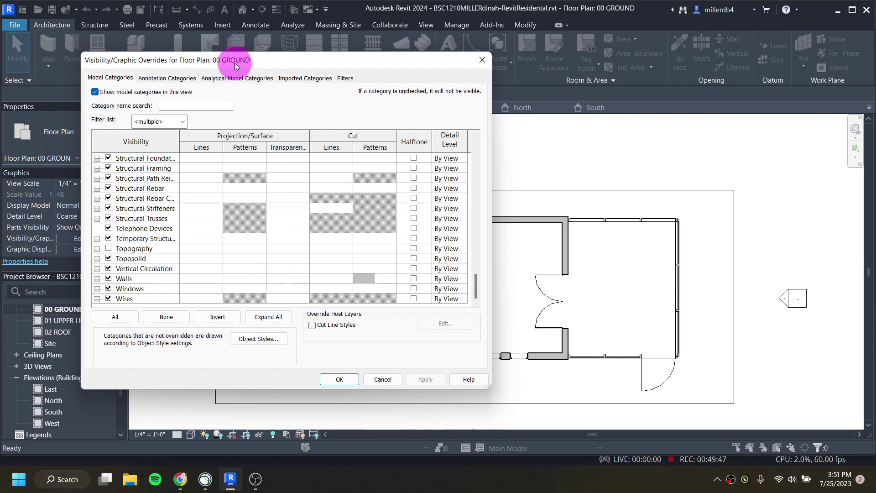
Step: Close the ground-plan overrides, then open Visibility/Graphics for the 01 UPPER LEVEL plan
{"action": "left_click", "coordinate": [339, 380]}
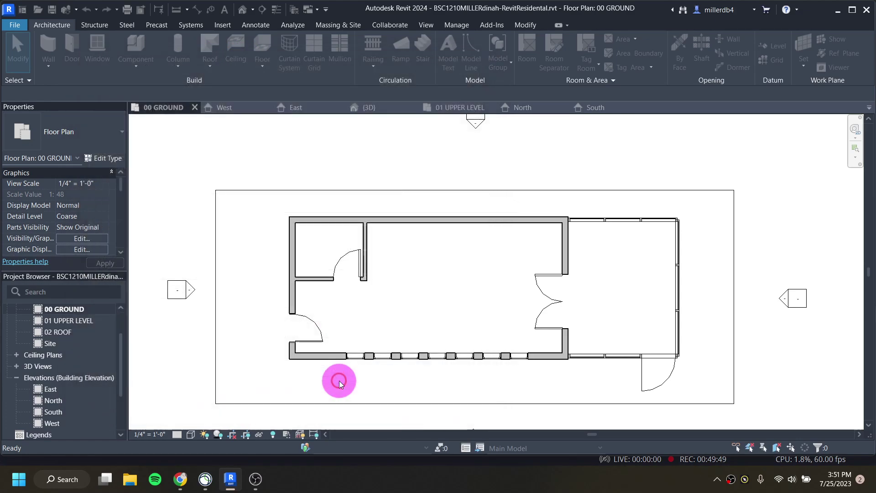
{"action": "double_click", "coordinate": [54, 321]}
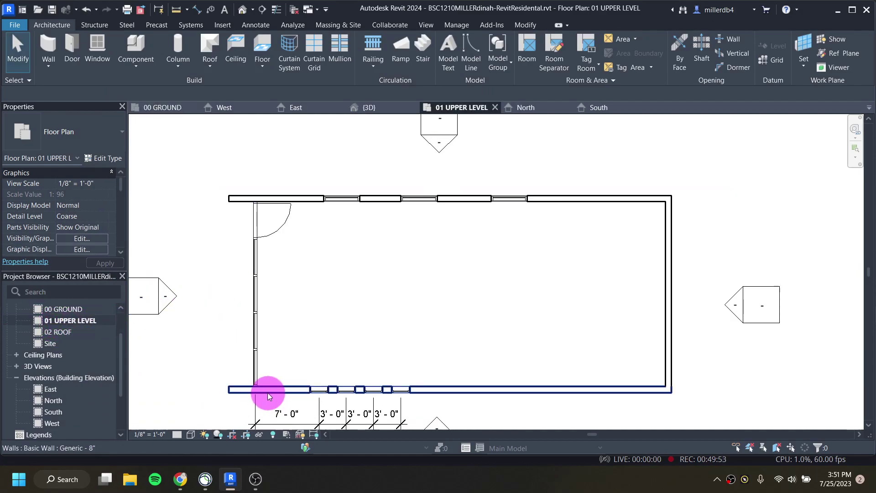
{"action": "left_click", "coordinate": [88, 240]}
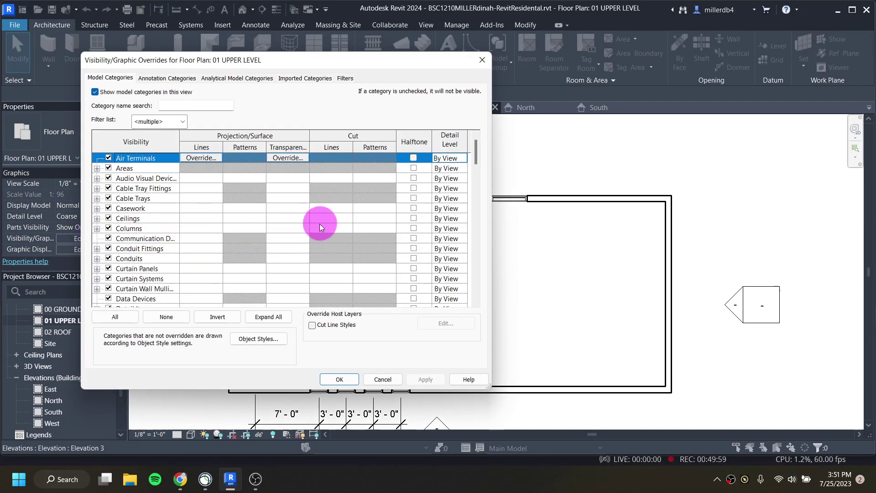
{"action": "scroll", "coordinate": [341, 212], "scroll_direction": "down", "scroll_amount": 2}
{"action": "scroll", "coordinate": [340, 219], "scroll_direction": "down", "scroll_amount": 12}
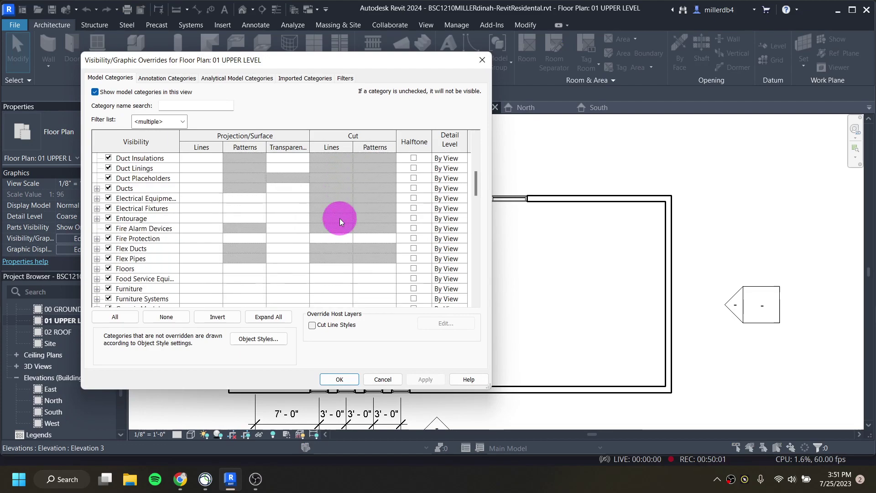
{"action": "scroll", "coordinate": [344, 221], "scroll_direction": "down", "scroll_amount": 11}
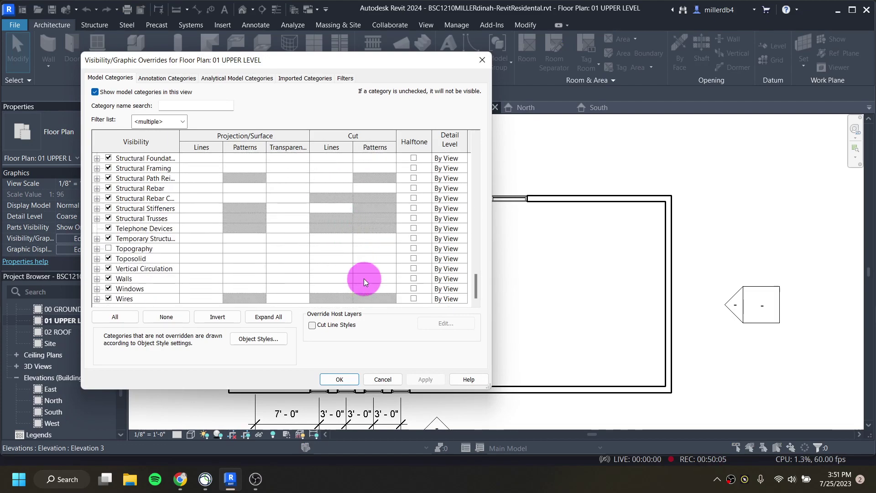
Step: Set the Walls cut pattern to a grey RGB 192-192-192 Solid fill, apply, and close
{"action": "left_click", "coordinate": [364, 278]}
{"action": "left_click", "coordinate": [370, 279]}
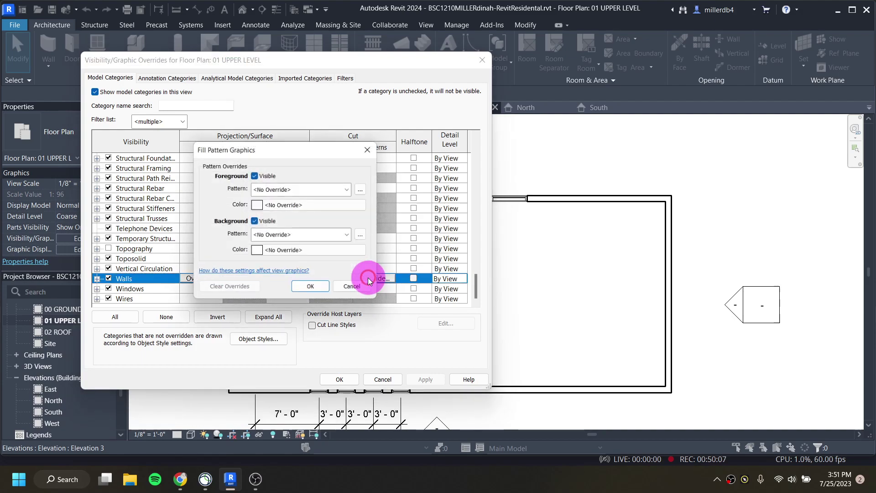
{"action": "left_click", "coordinate": [298, 191]}
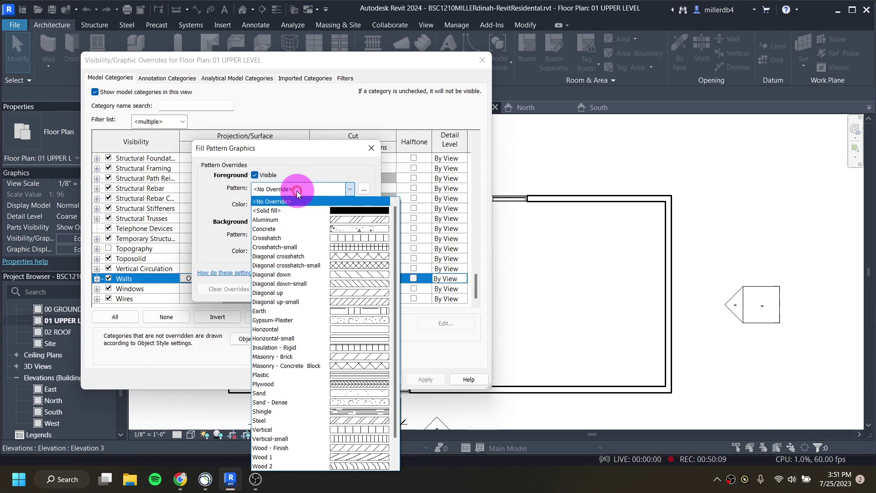
{"action": "left_click", "coordinate": [303, 211]}
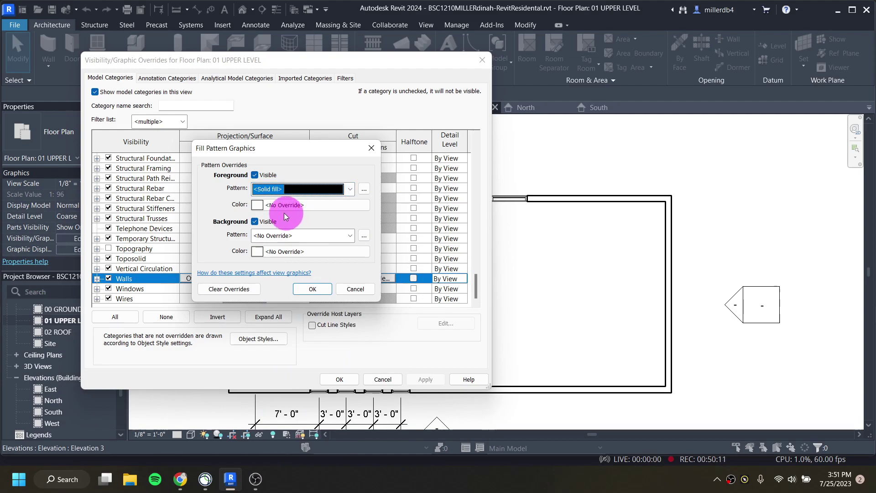
{"action": "left_click", "coordinate": [258, 205]}
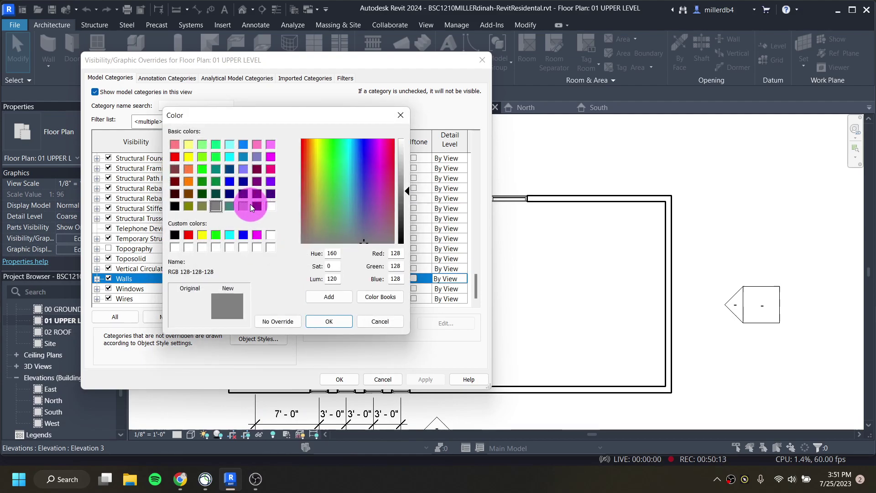
{"action": "left_click", "coordinate": [247, 206]}
{"action": "left_click", "coordinate": [326, 321]}
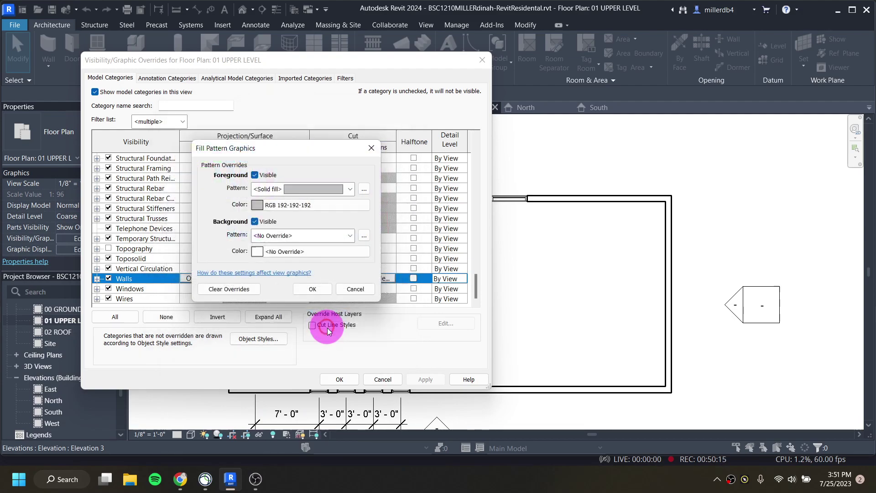
{"action": "left_click", "coordinate": [313, 289]}
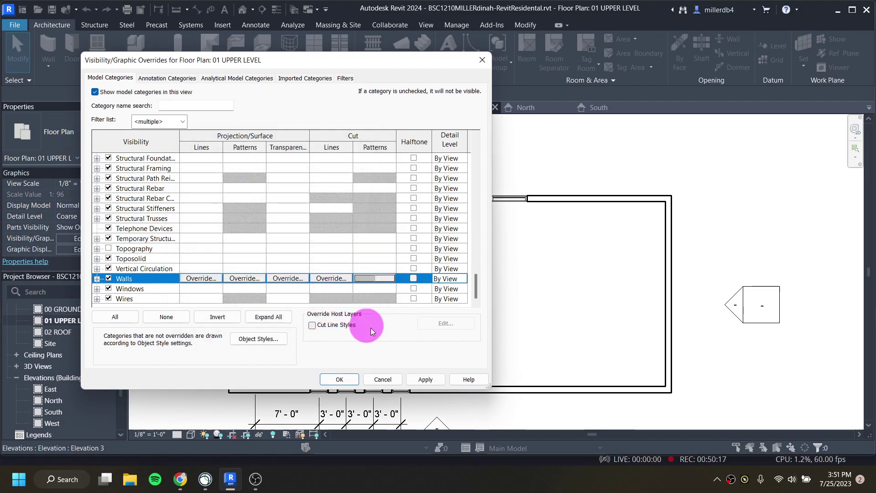
{"action": "left_click", "coordinate": [424, 378]}
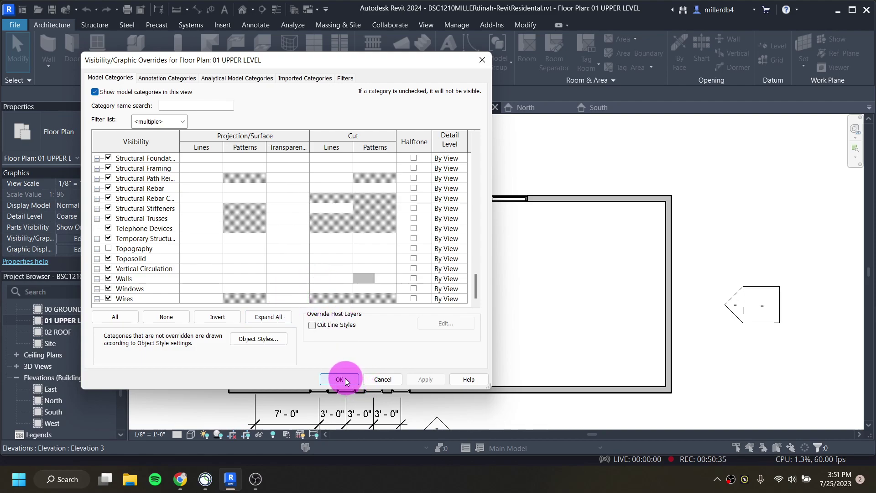
{"action": "left_click", "coordinate": [345, 379]}
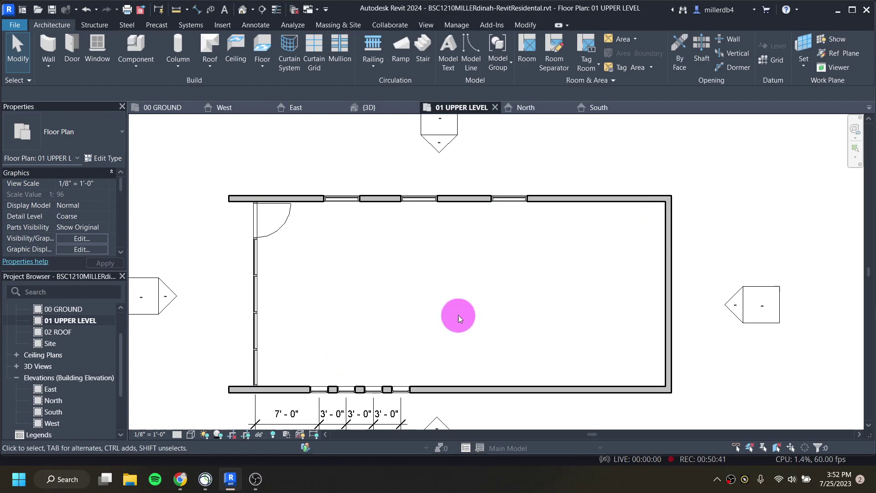
{"action": "scroll", "coordinate": [344, 311], "scroll_direction": "down", "scroll_amount": 2}
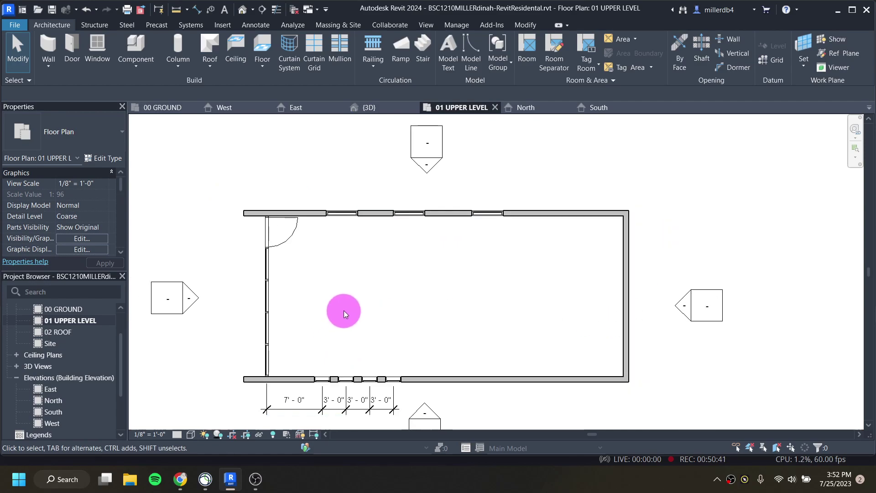
Step: Change the 01 UPPER LEVEL view scale to 1/4" = 1'-0"
{"action": "left_click", "coordinate": [149, 434]}
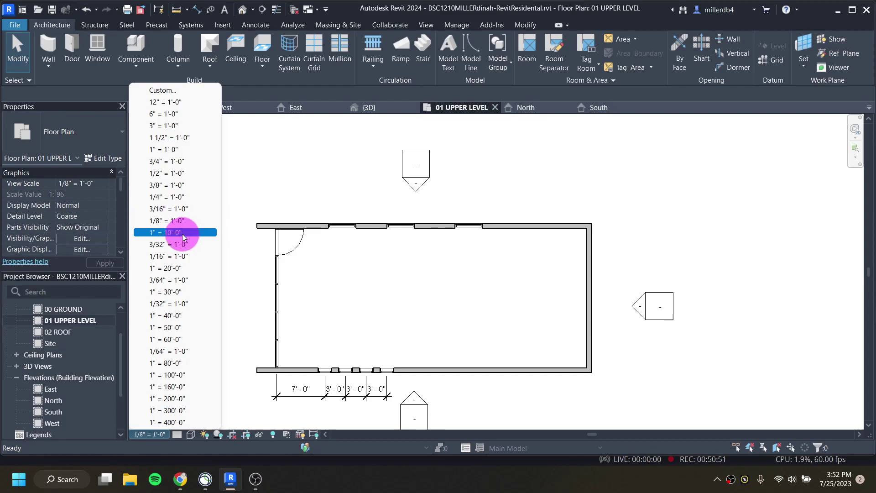
{"action": "left_click", "coordinate": [170, 197]}
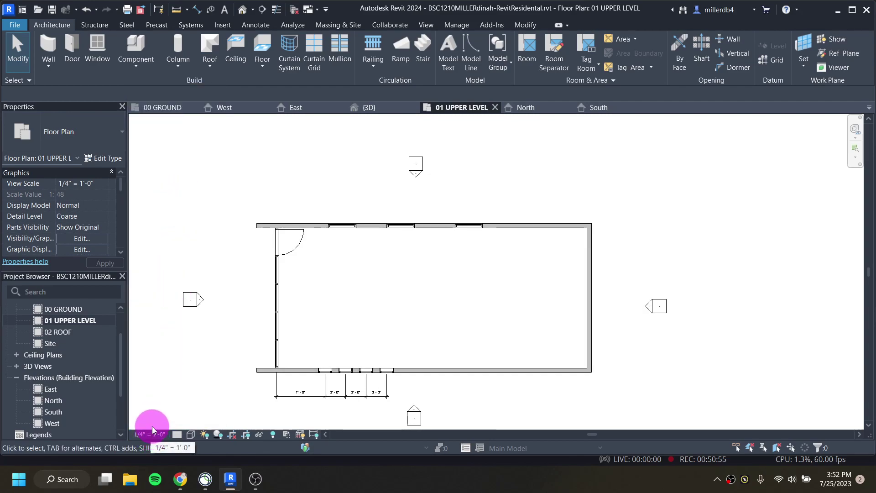
{"action": "left_click", "coordinate": [84, 181]}
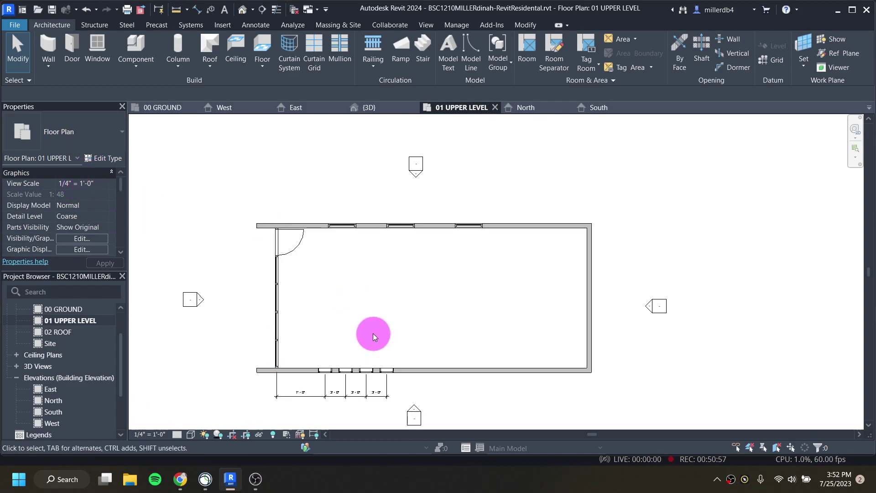
Step: Sketch the upper floor boundary from the top, right and bottom walls plus a left edge line
{"action": "left_click", "coordinate": [263, 43]}
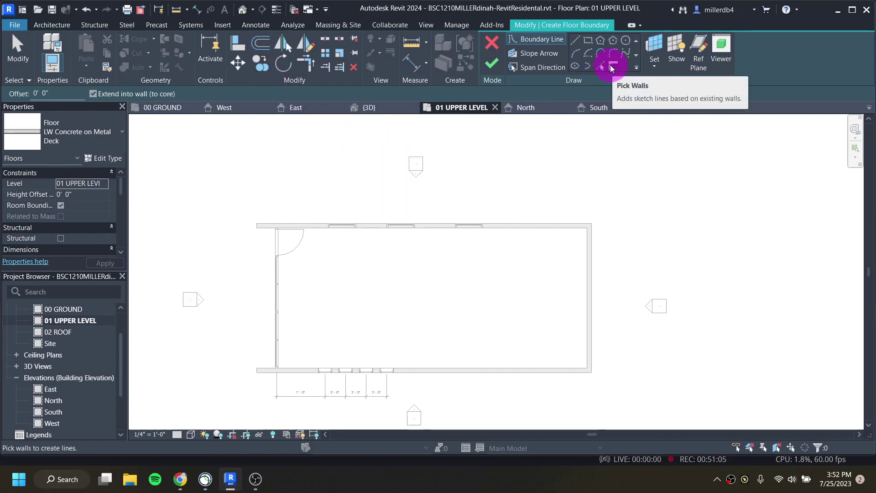
{"action": "left_click", "coordinate": [510, 225]}
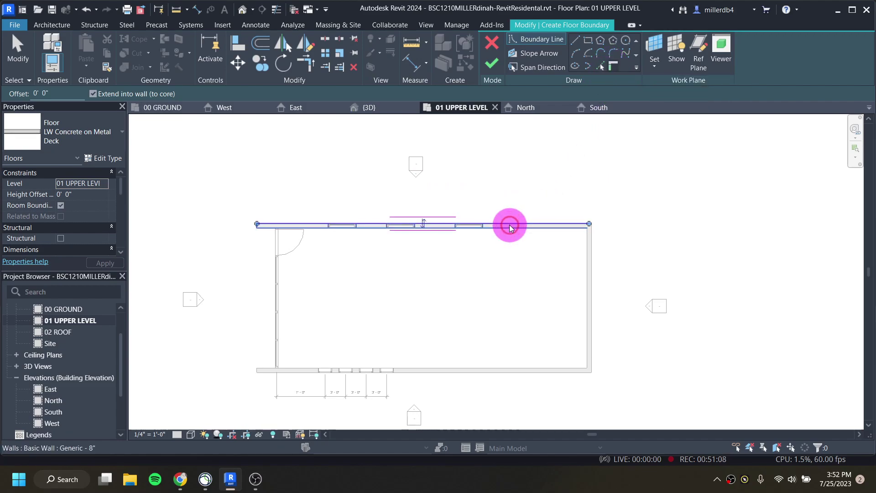
{"action": "left_click", "coordinate": [587, 291]}
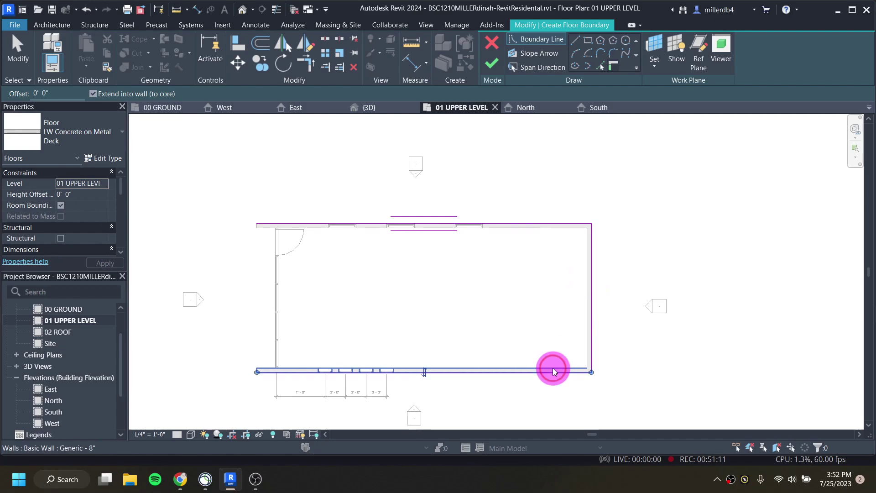
{"action": "left_click", "coordinate": [382, 372]}
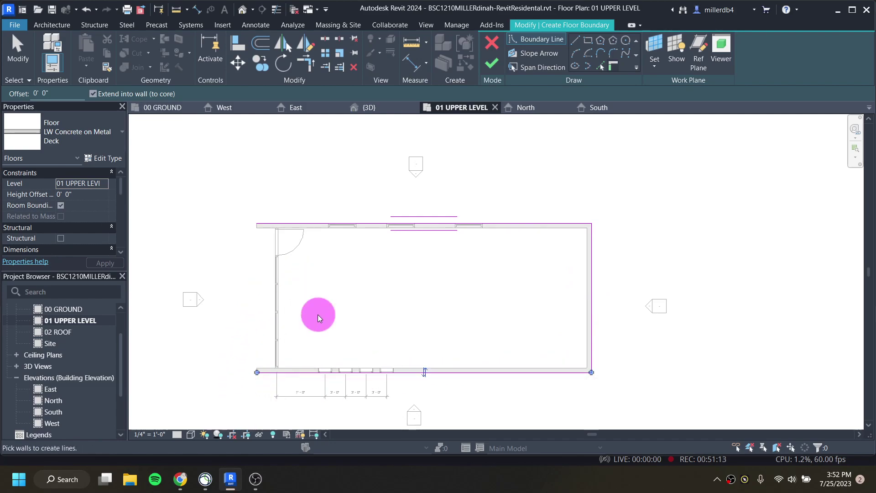
{"action": "scroll", "coordinate": [425, 369], "scroll_direction": "up", "scroll_amount": 2}
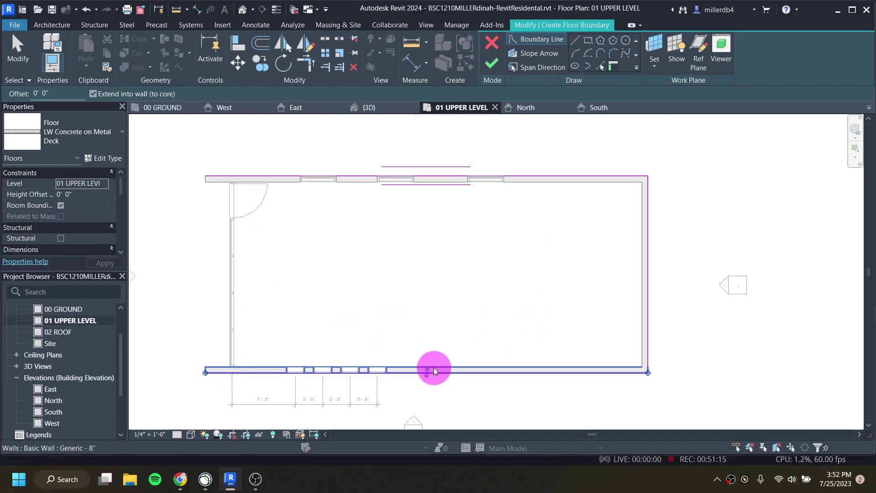
{"action": "left_click", "coordinate": [577, 44]}
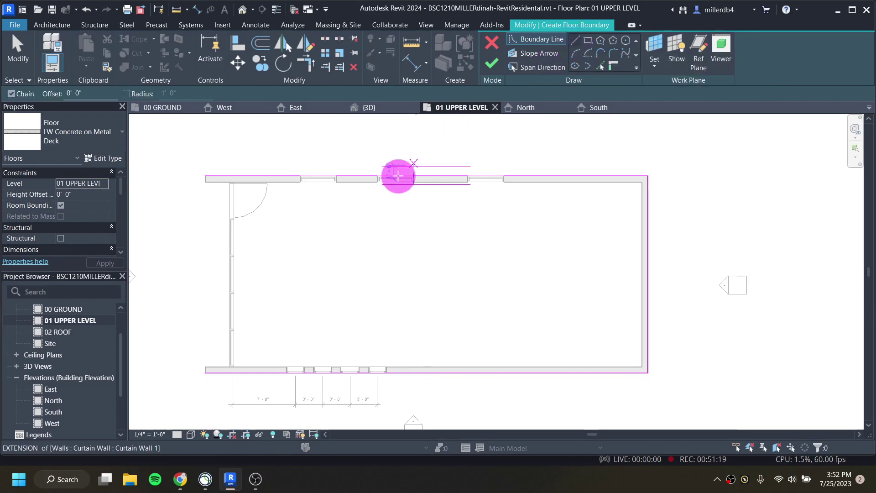
{"action": "left_click", "coordinate": [206, 177]}
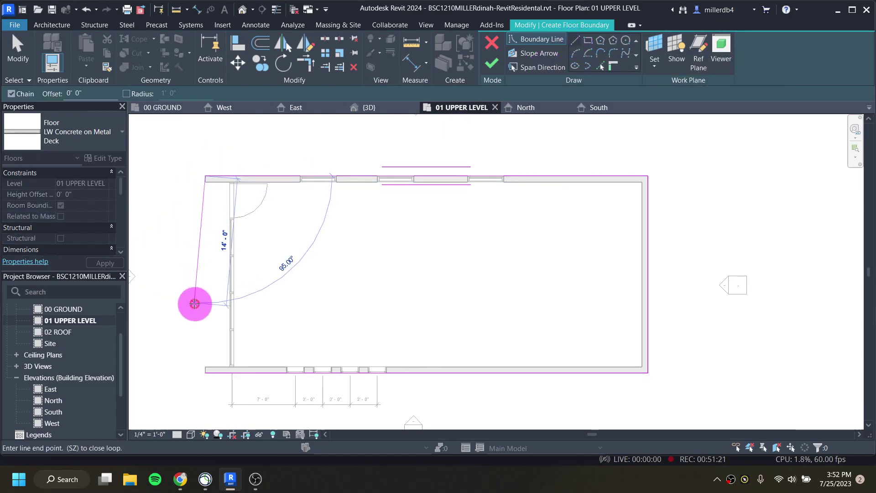
{"action": "left_click", "coordinate": [205, 373]}
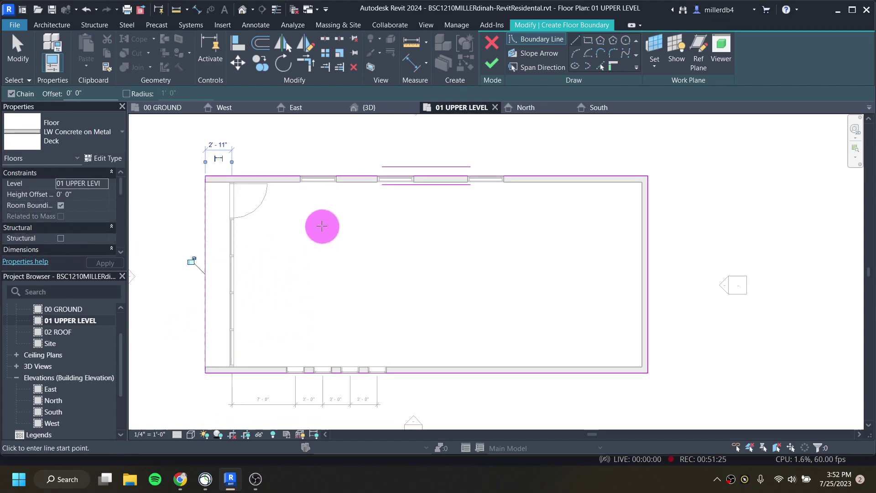
Step: Make the floor Generic - 12" and finish the sketch
{"action": "left_click", "coordinate": [65, 137]}
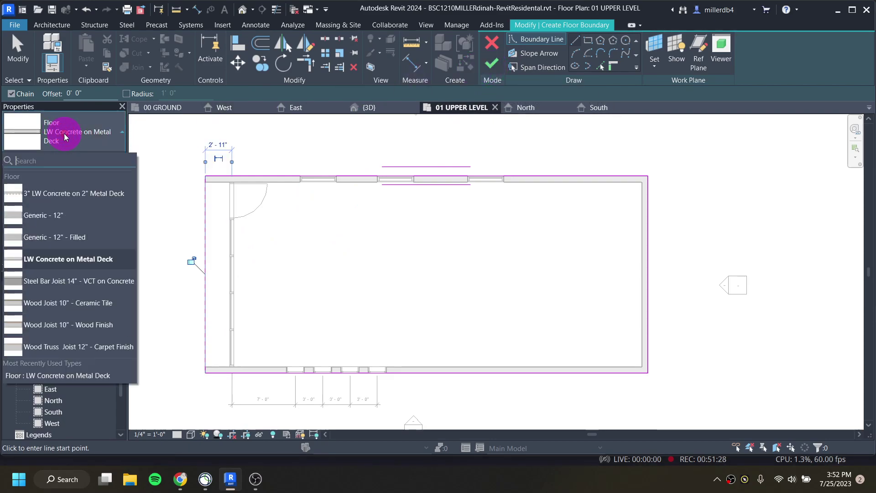
{"action": "left_click", "coordinate": [61, 215]}
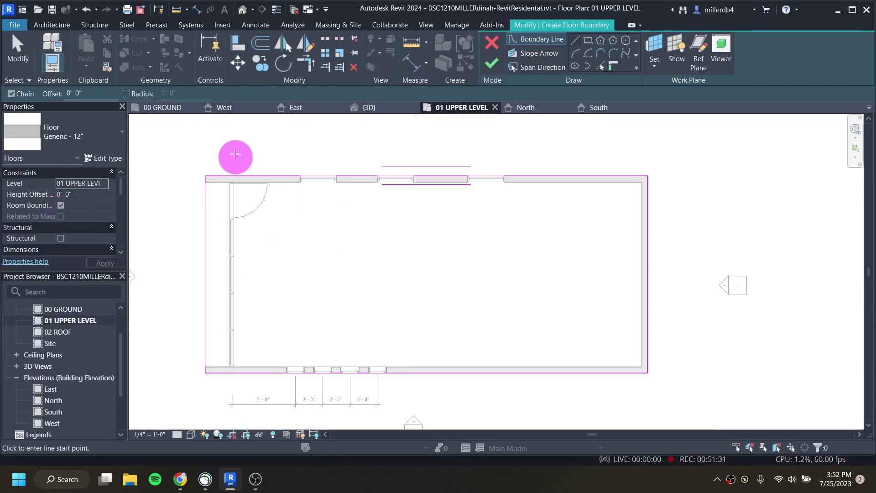
{"action": "left_click", "coordinate": [492, 65]}
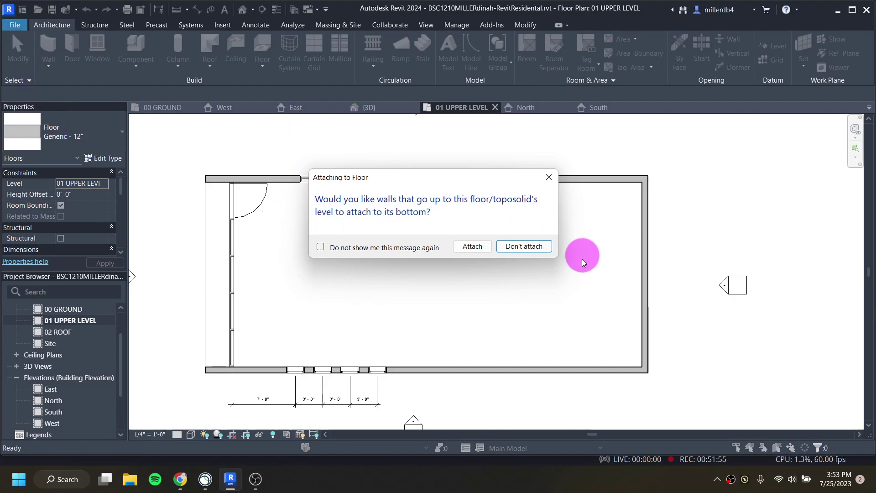
Step: Attach the lower walls to the floor, delete the orphaned mullions, and view the house in 3D
{"action": "left_click", "coordinate": [473, 247]}
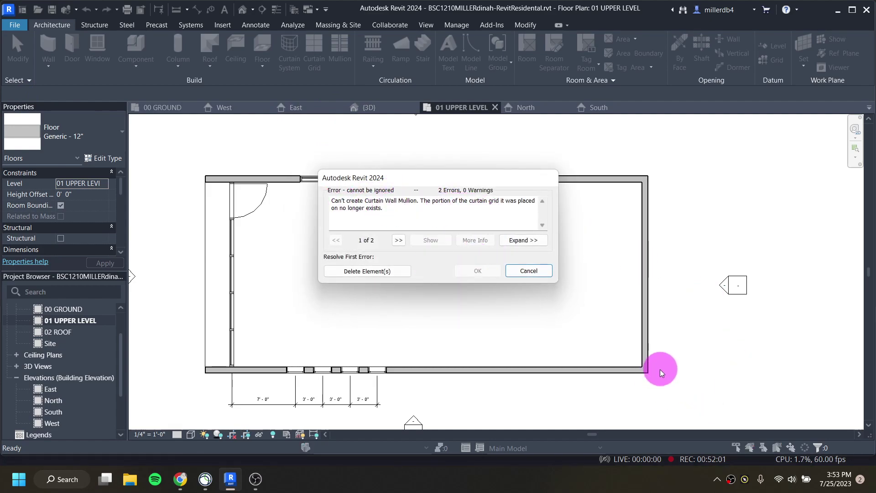
{"action": "left_click", "coordinate": [366, 271]}
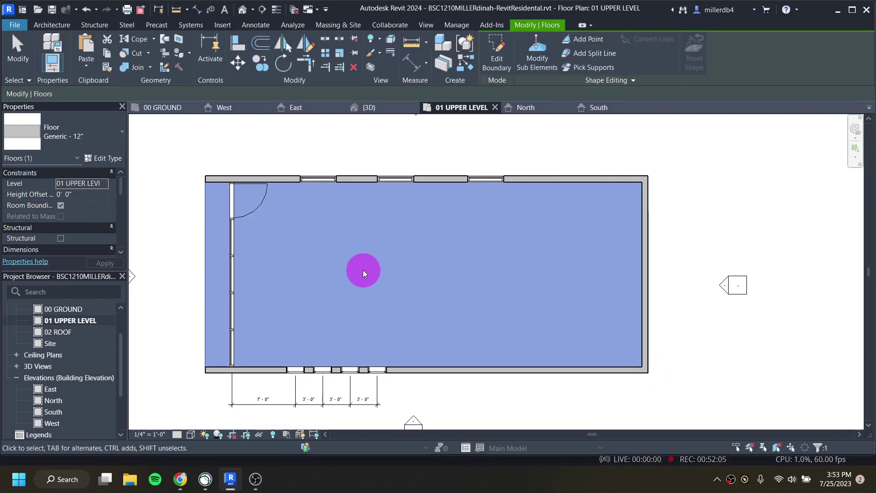
{"action": "left_click", "coordinate": [242, 9]}
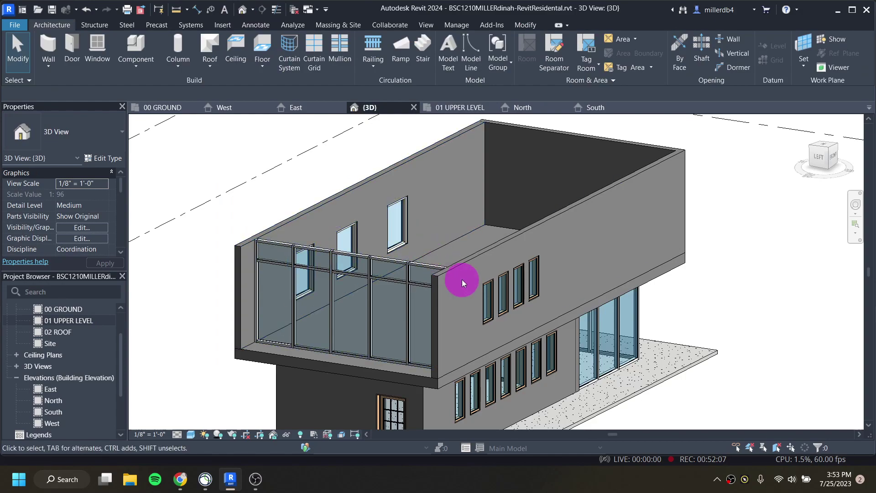
{"action": "scroll", "coordinate": [484, 320], "scroll_direction": "down", "scroll_amount": 3}
{"action": "middle_click_drag", "start_coordinate": [499, 357], "coordinate": [334, 291], "text": "shift"}
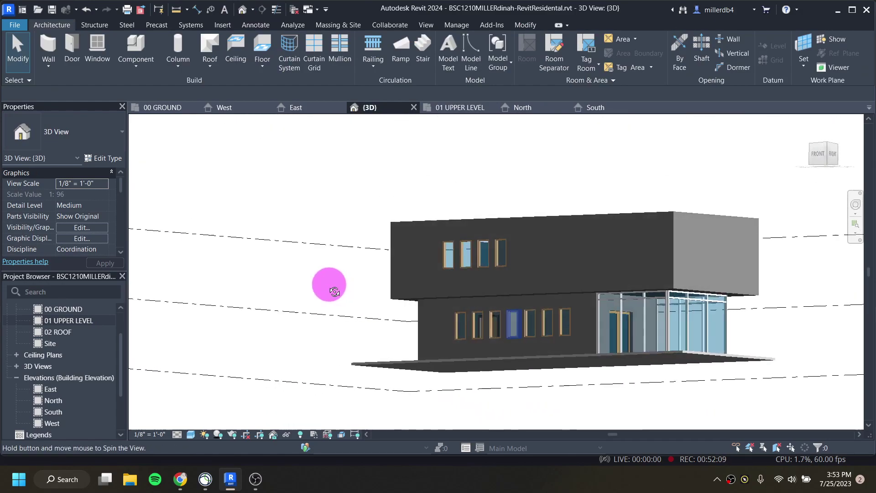
Step: Inspect the upper level in 3D, then return to the 01 UPPER LEVEL plan
{"action": "scroll", "coordinate": [662, 302], "scroll_direction": "up", "scroll_amount": 6}
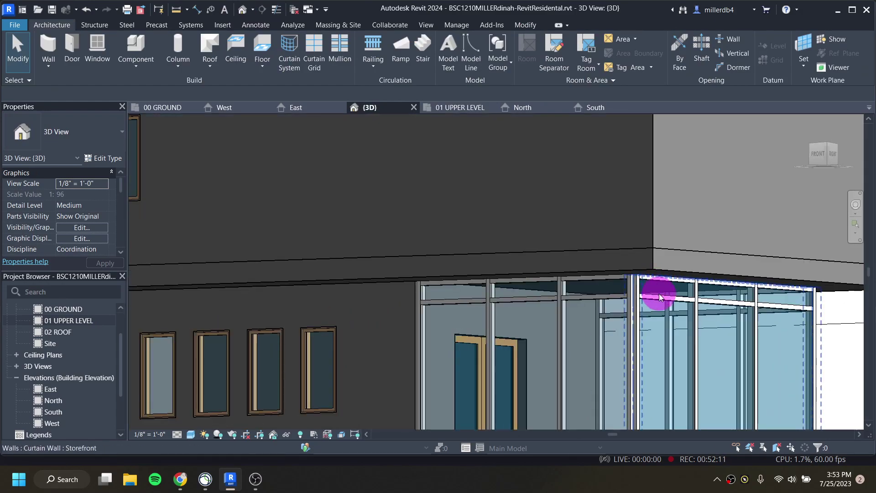
{"action": "scroll", "coordinate": [664, 292], "scroll_direction": "down", "scroll_amount": 5}
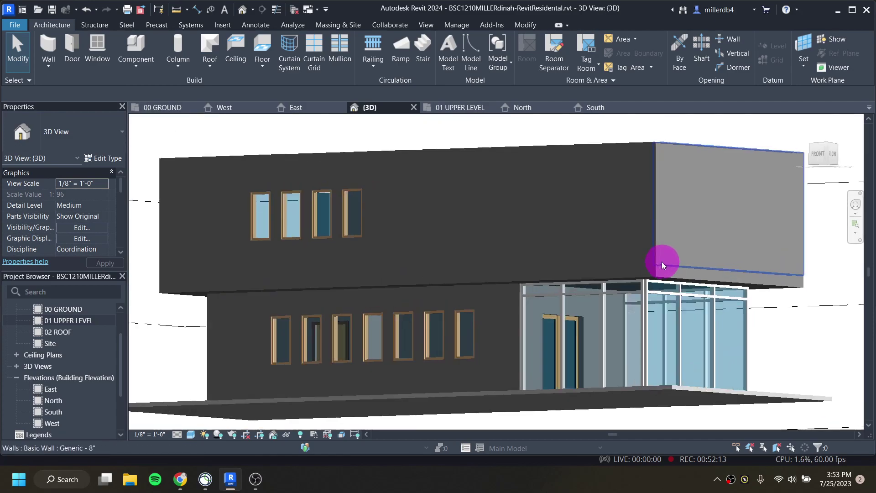
{"action": "scroll", "coordinate": [663, 263], "scroll_direction": "up", "scroll_amount": 3}
{"action": "scroll", "coordinate": [524, 286], "scroll_direction": "down", "scroll_amount": 3}
{"action": "middle_click_drag", "start_coordinate": [447, 290], "coordinate": [430, 357], "text": "shift"}
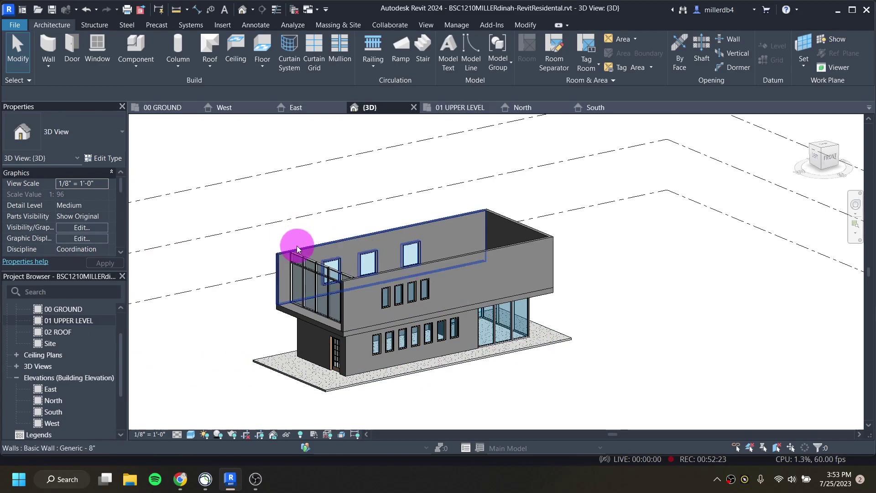
{"action": "double_click", "coordinate": [79, 321]}
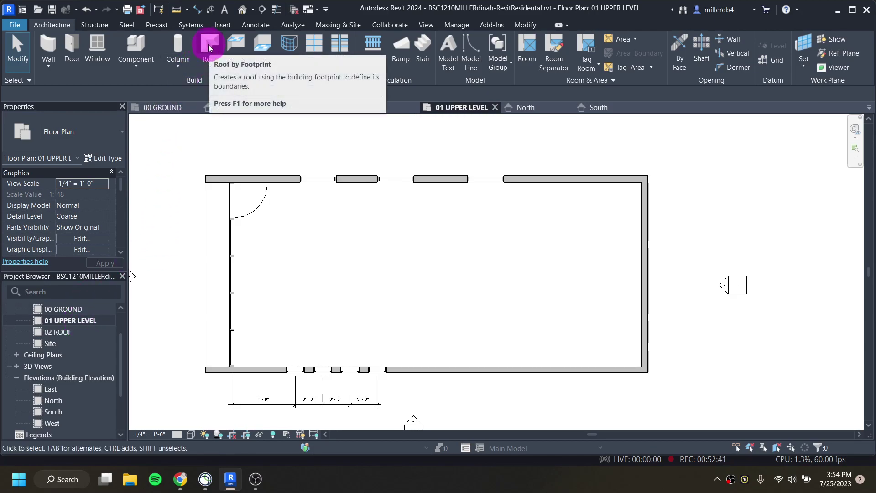
Step: Start a Roof by Footprint sketch on 01 UPPER LEVEL
{"action": "left_click", "coordinate": [207, 68]}
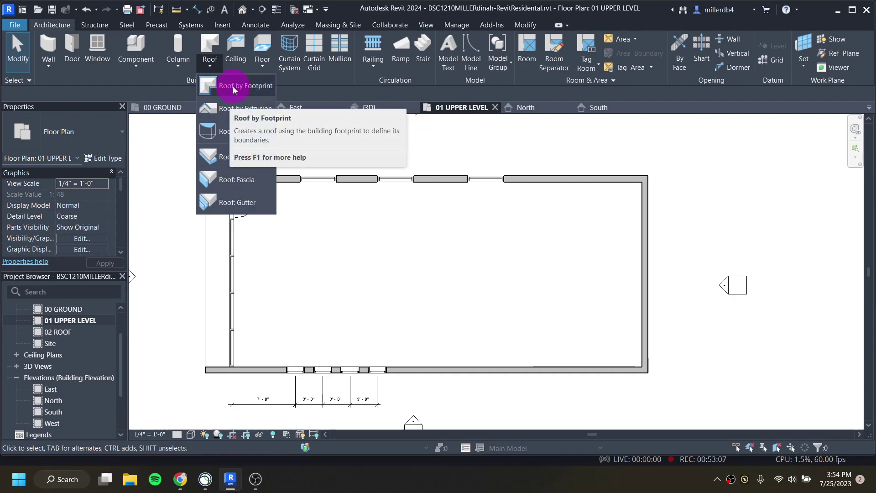
{"action": "left_click", "coordinate": [232, 87]}
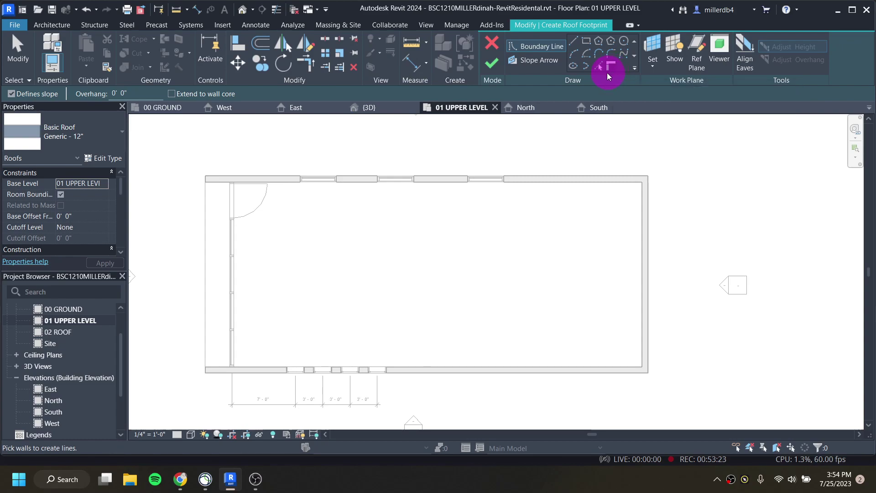
Step: Set the roof overhang to 0' 0" and pick the top, right and bottom walls as sloped edges
{"action": "left_click", "coordinate": [117, 94]}
{"action": "left_click_drag", "start_coordinate": [114, 93], "coordinate": [127, 104]}
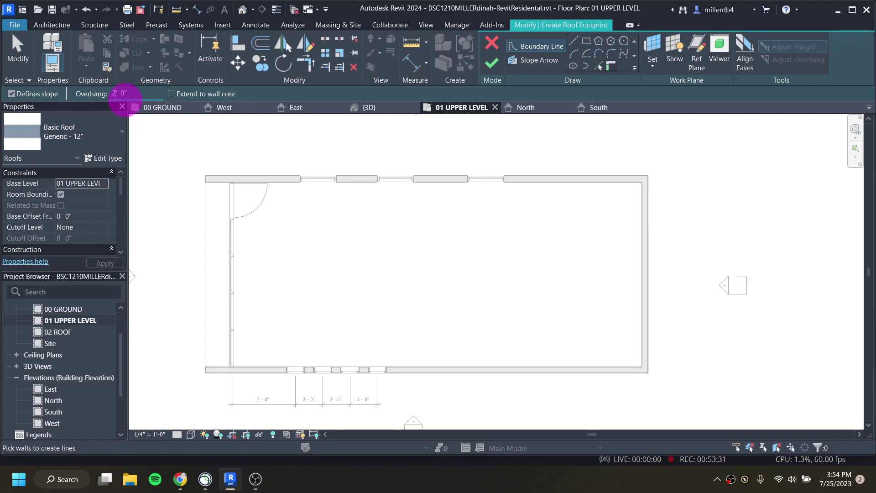
{"action": "left_click", "coordinate": [237, 176]}
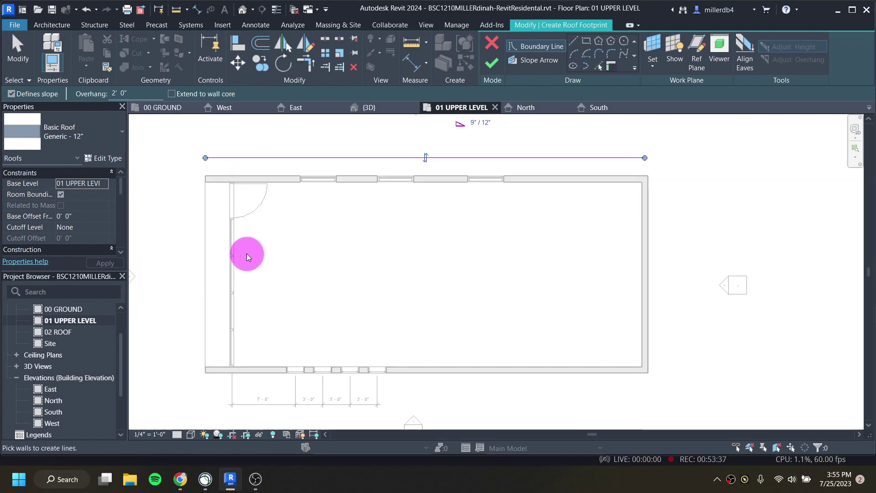
{"action": "key", "text": "ctrl+z"}
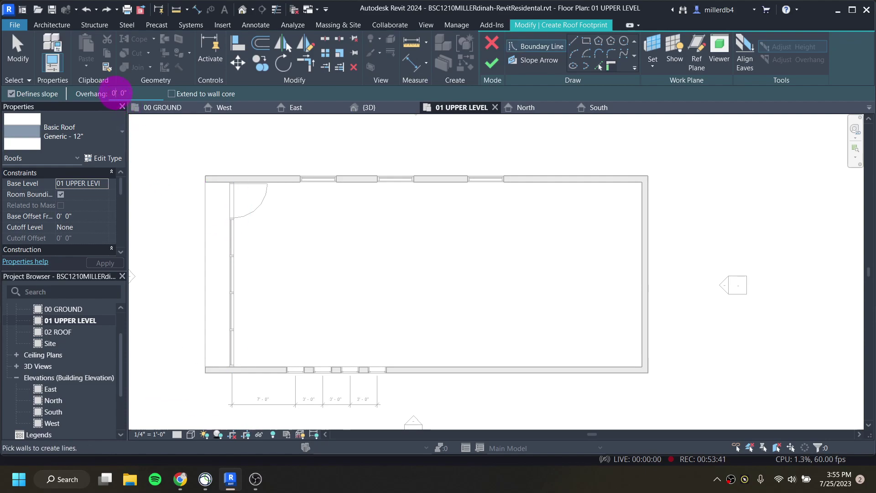
{"action": "left_click", "coordinate": [119, 93]}
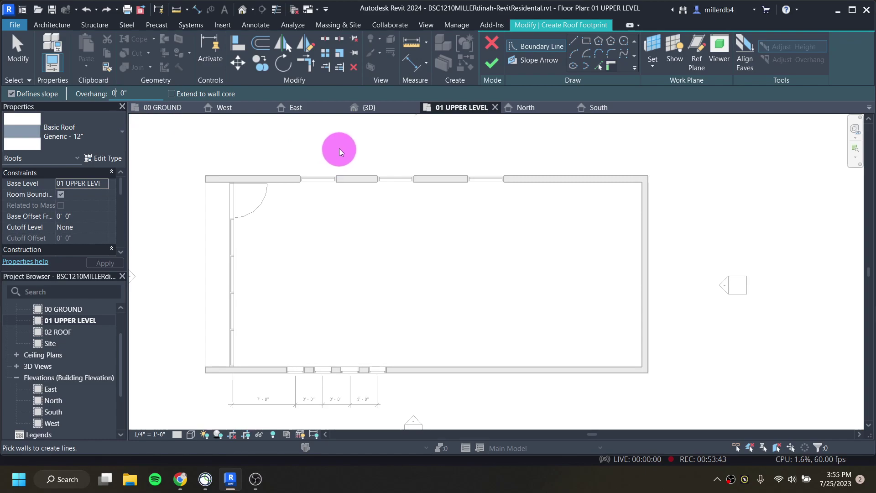
{"action": "left_click", "coordinate": [440, 177]}
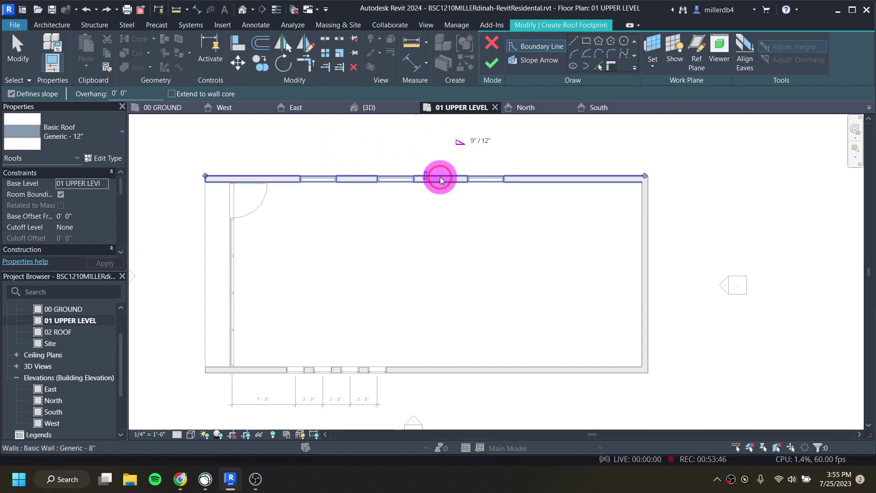
{"action": "left_click", "coordinate": [649, 245]}
{"action": "left_click", "coordinate": [588, 370]}
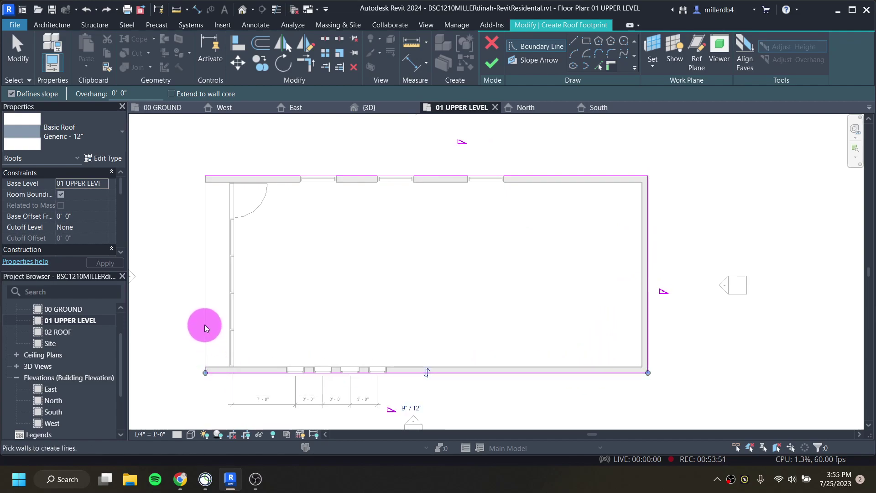
Step: Draw the left roof edge as a line from the top-left to the bottom-left corner
{"action": "left_click", "coordinate": [573, 41]}
{"action": "left_click", "coordinate": [205, 177]}
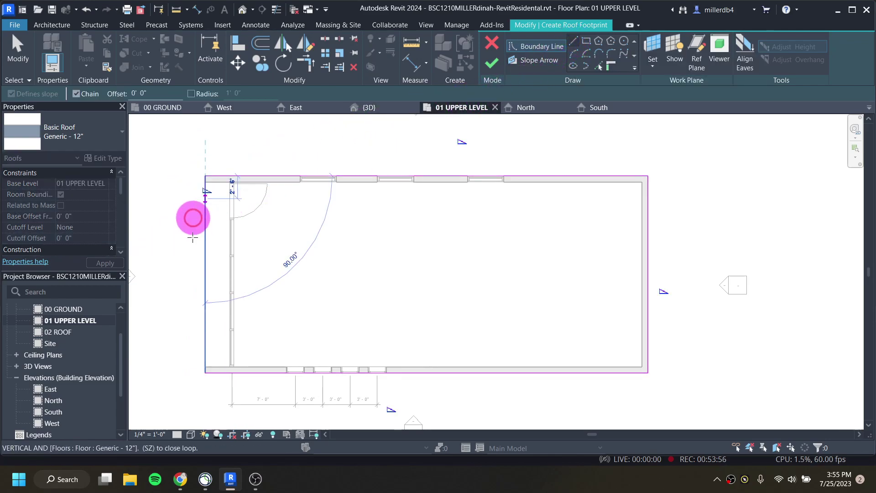
{"action": "left_click", "coordinate": [205, 373]}
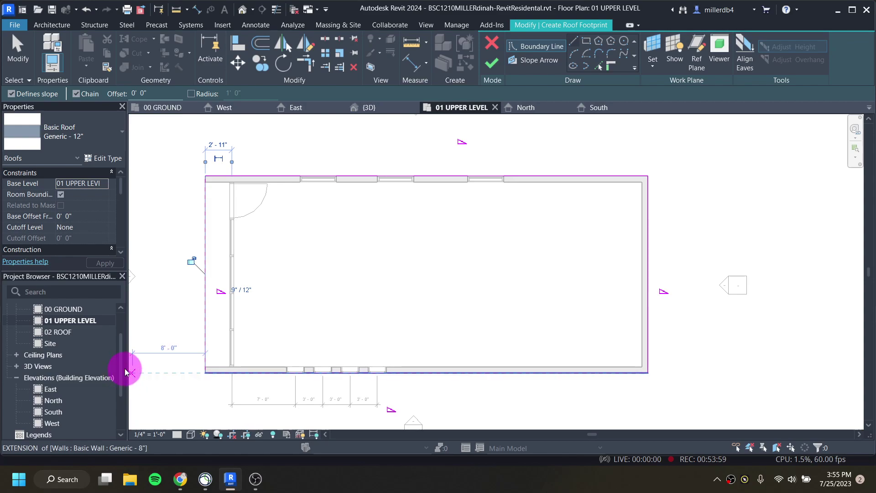
{"action": "key", "text": "Escape"}
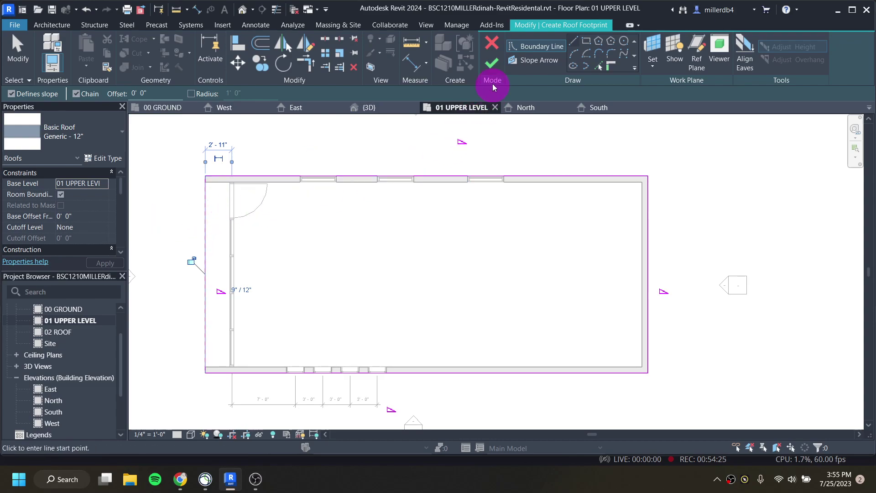
Step: Finish the hip roof sketch without attaching walls, and view it in the default 3D view
{"action": "left_click", "coordinate": [492, 67]}
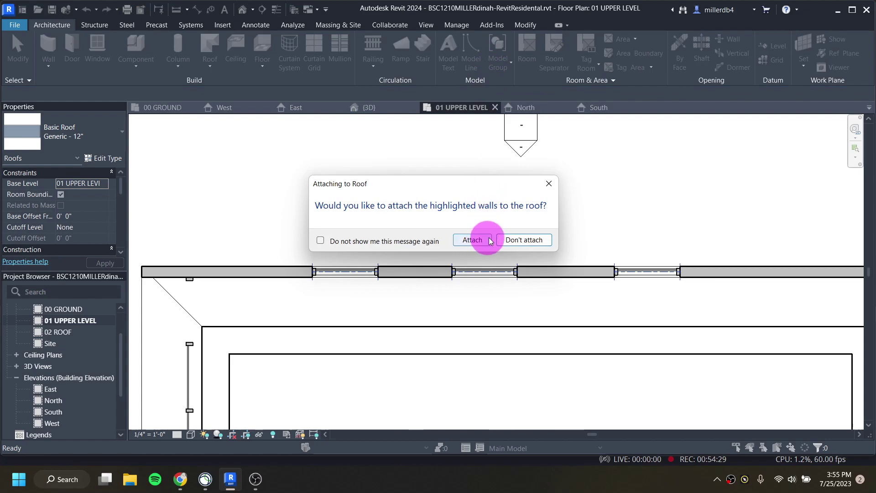
{"action": "left_click", "coordinate": [516, 241]}
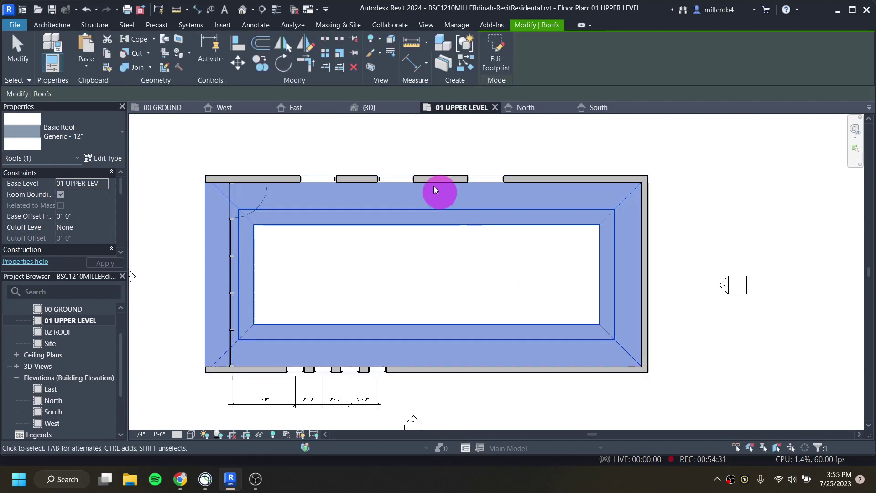
{"action": "left_click", "coordinate": [242, 9]}
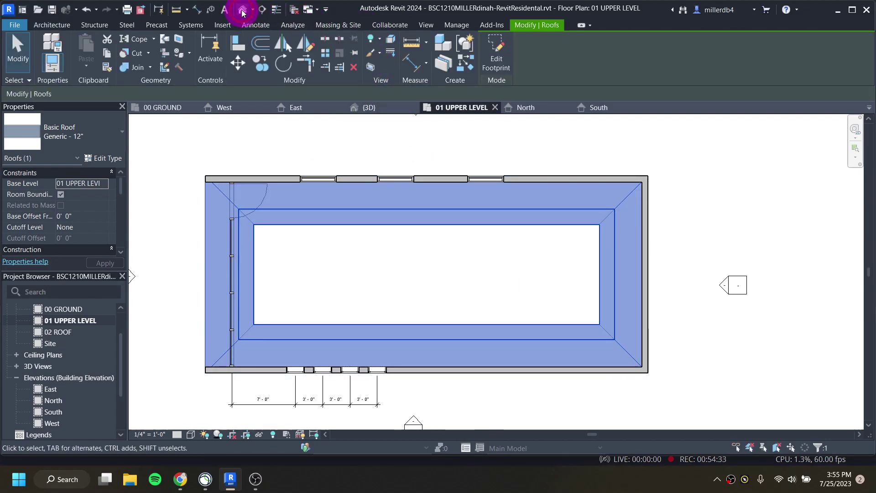
{"action": "middle_click_drag", "start_coordinate": [382, 347], "coordinate": [397, 344], "text": "shift"}
{"action": "scroll", "coordinate": [374, 276], "scroll_direction": "up", "scroll_amount": 5}
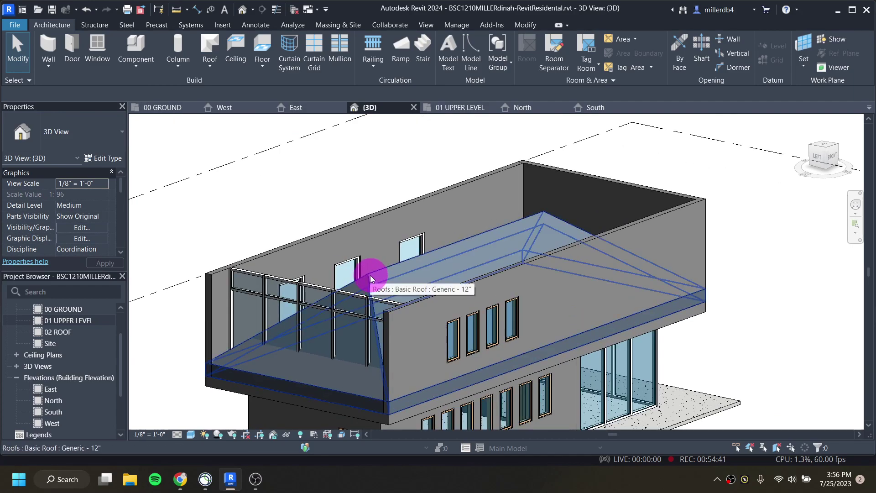
Step: Change the roof's Base Level from 01 UPPER LEVEL to 02 ROOF, then reselect it
{"action": "left_click", "coordinate": [371, 275]}
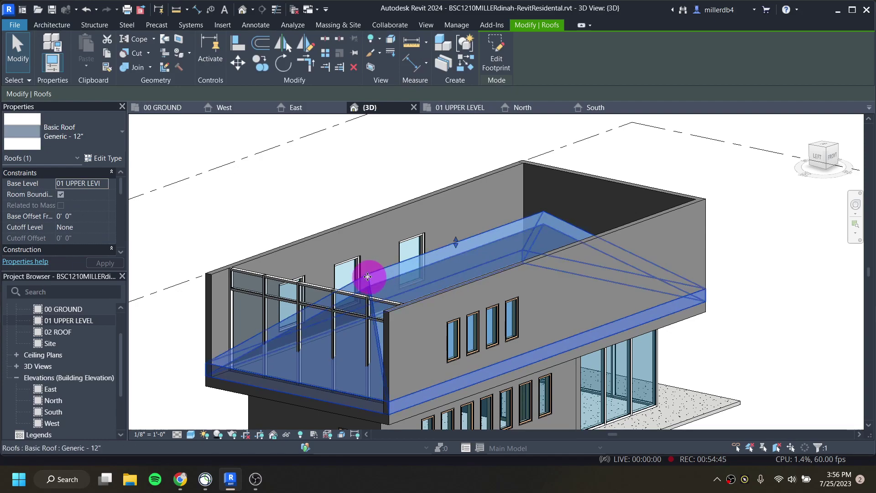
{"action": "left_click", "coordinate": [108, 187]}
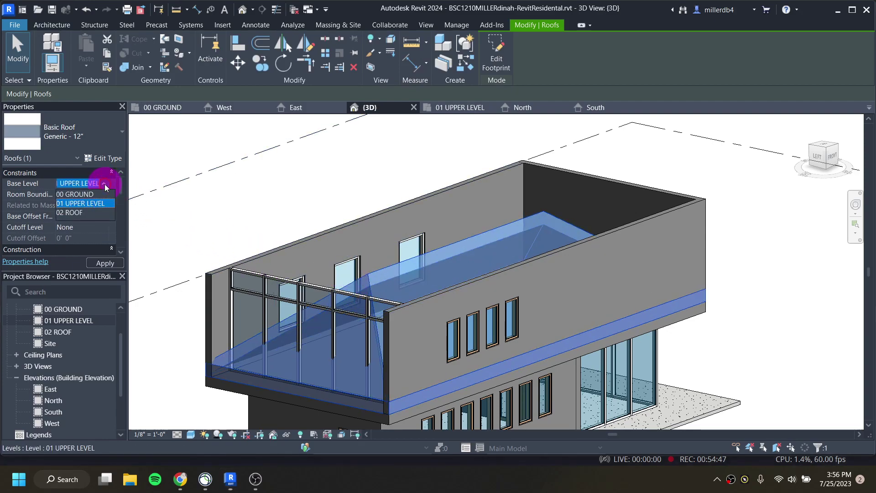
{"action": "left_click", "coordinate": [79, 212]}
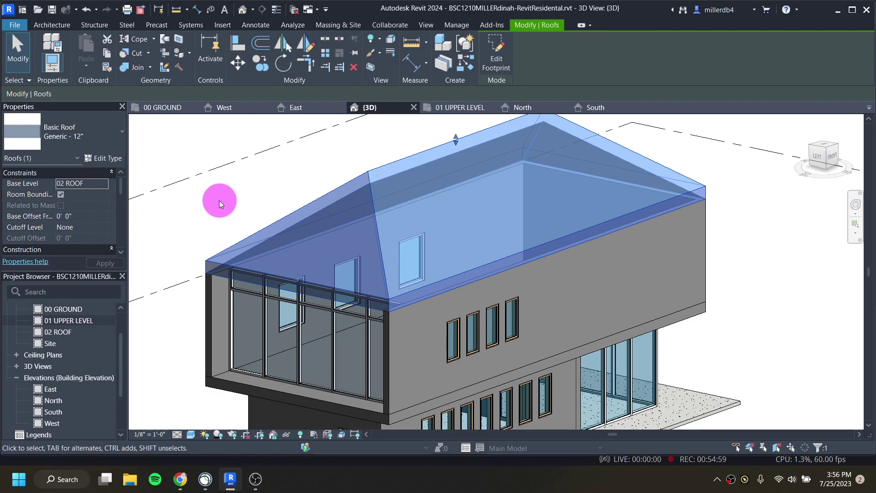
{"action": "left_click", "coordinate": [266, 199]}
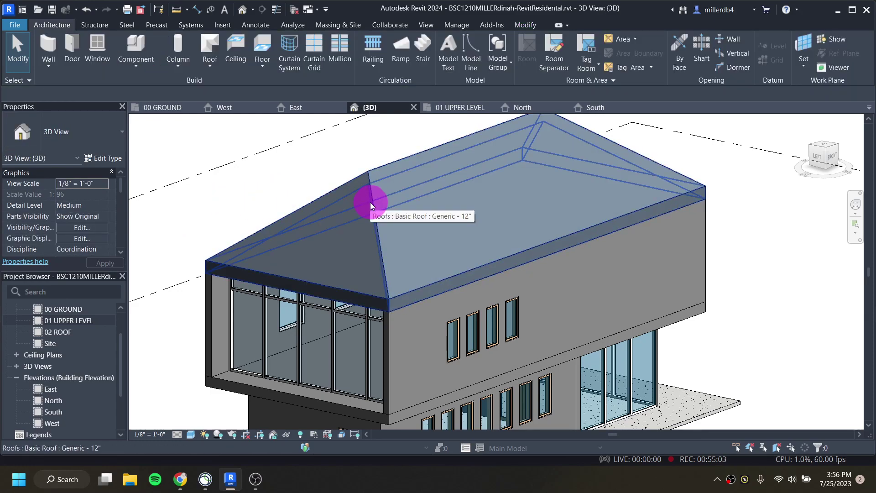
{"action": "left_click", "coordinate": [371, 202]}
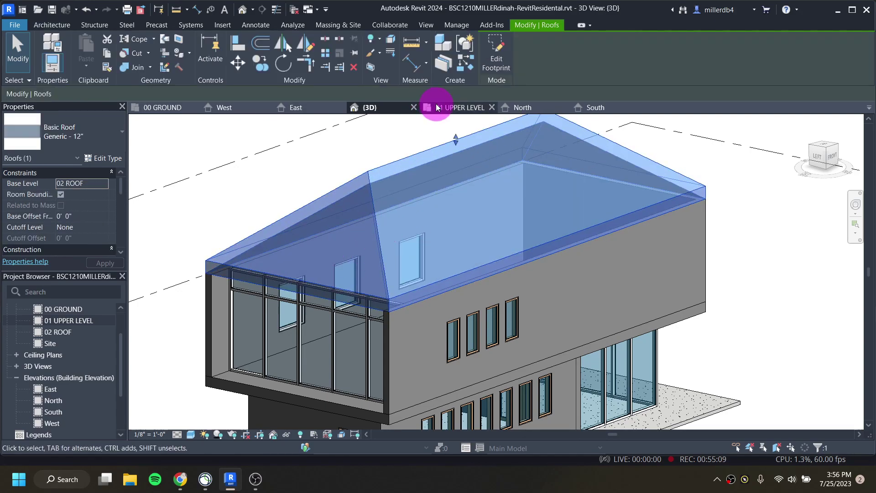
Step: In the roof footprint, uncheck Defines Slope on the short front and back edges
{"action": "left_click", "coordinate": [495, 57]}
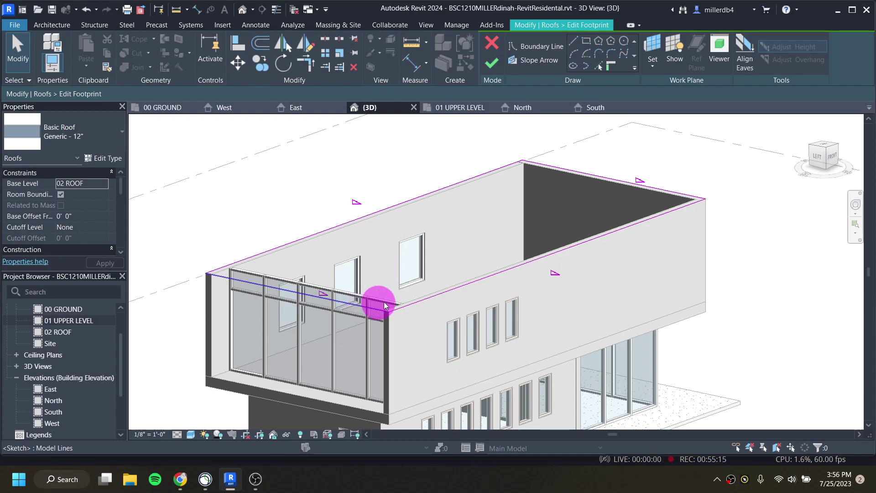
{"action": "left_click", "coordinate": [466, 284]}
{"action": "left_click", "coordinate": [342, 223]}
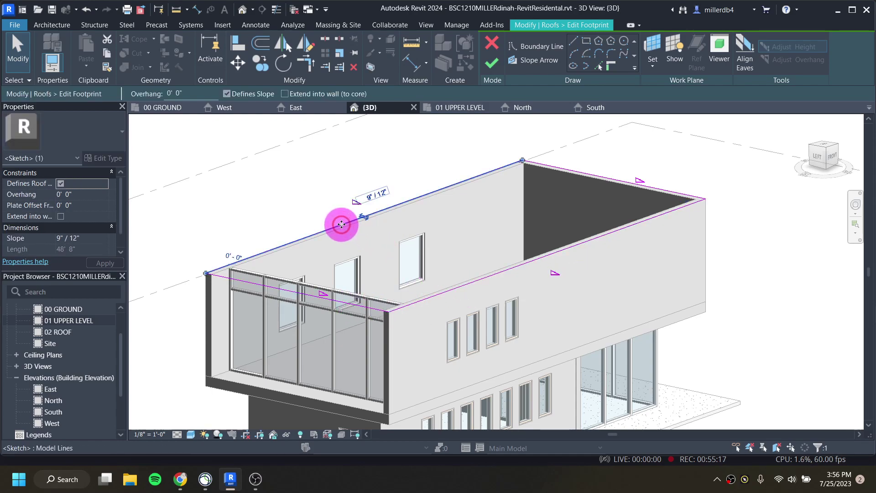
{"action": "left_click", "coordinate": [332, 305]}
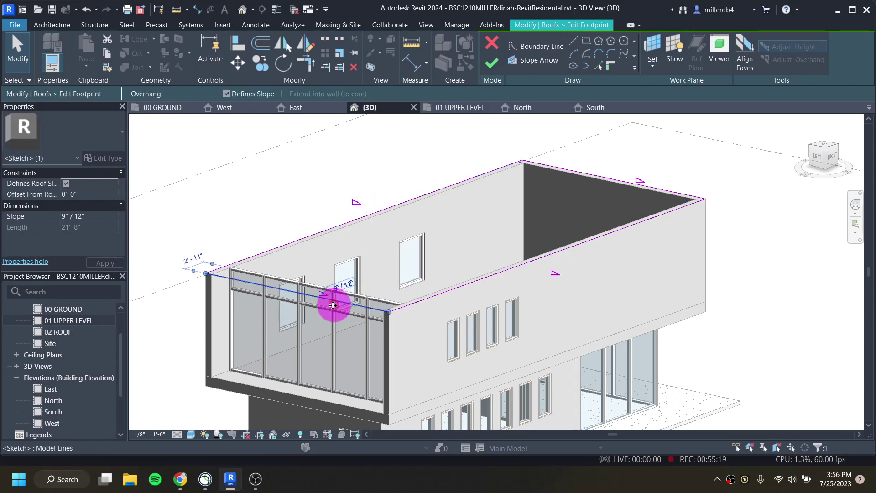
{"action": "left_click", "coordinate": [227, 93]}
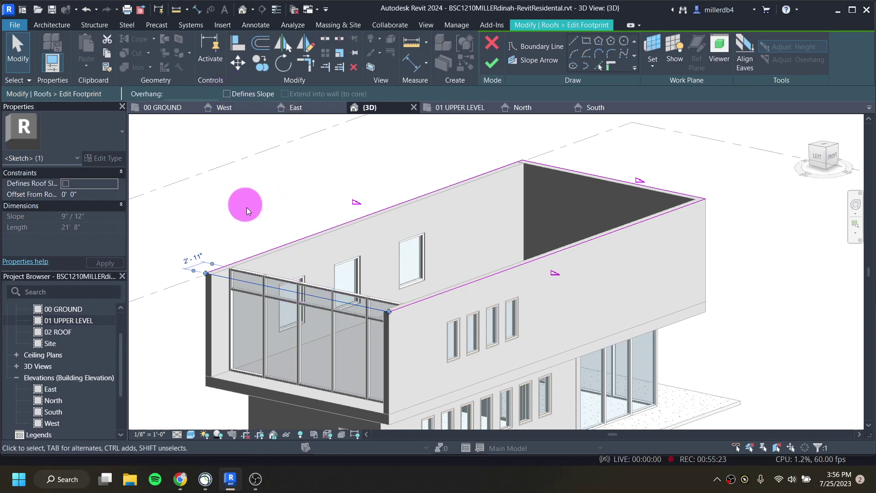
{"action": "left_click", "coordinate": [581, 171]}
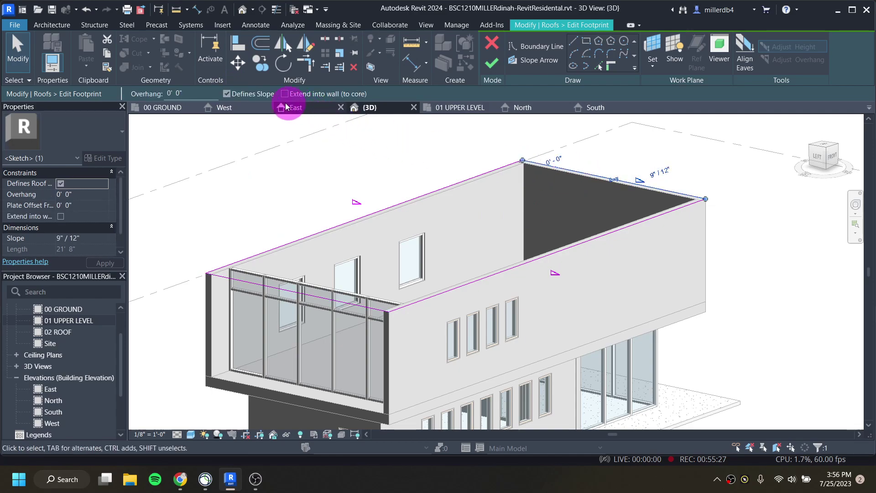
{"action": "left_click", "coordinate": [226, 94]}
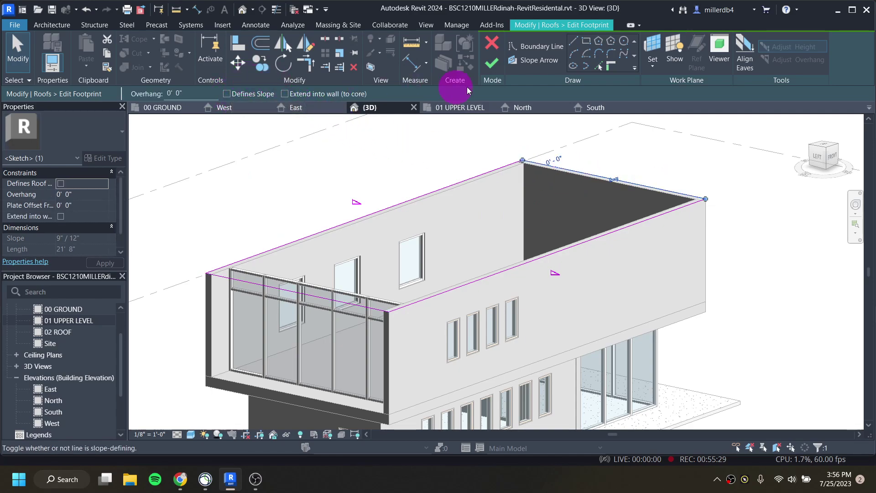
{"action": "left_click", "coordinate": [495, 64]}
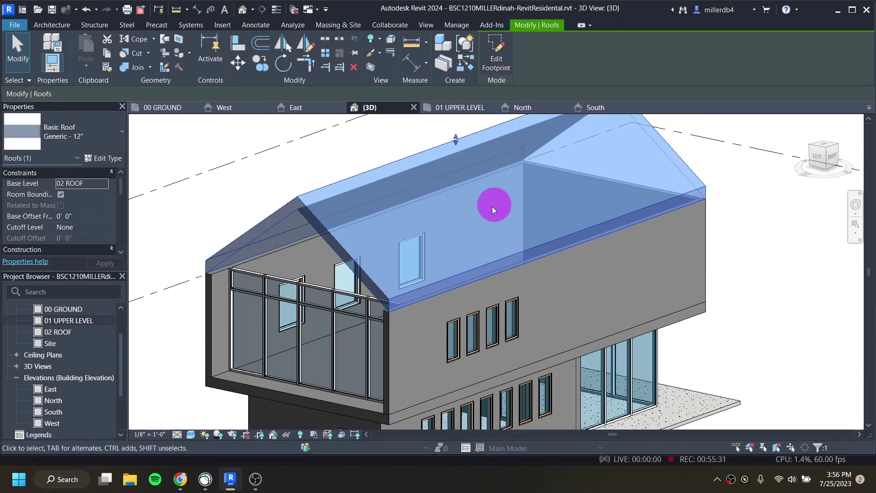
{"action": "middle_click_drag", "start_coordinate": [524, 285], "coordinate": [453, 152], "text": "shift"}
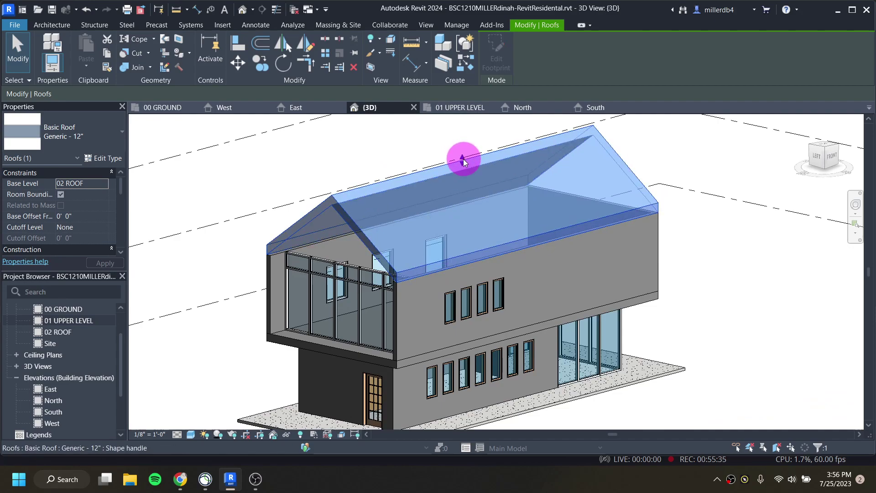
{"action": "left_click_drag", "start_coordinate": [462, 157], "coordinate": [464, 130]}
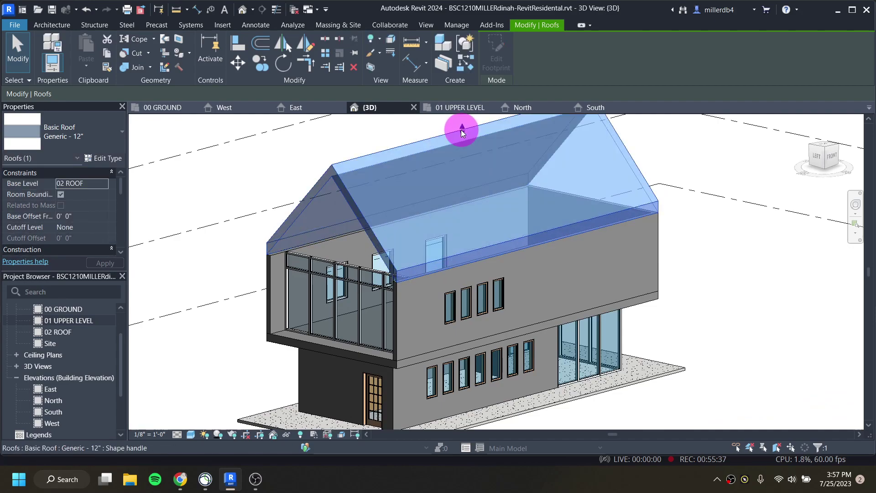
{"action": "middle_click_drag", "start_coordinate": [424, 234], "coordinate": [465, 201], "text": "shift"}
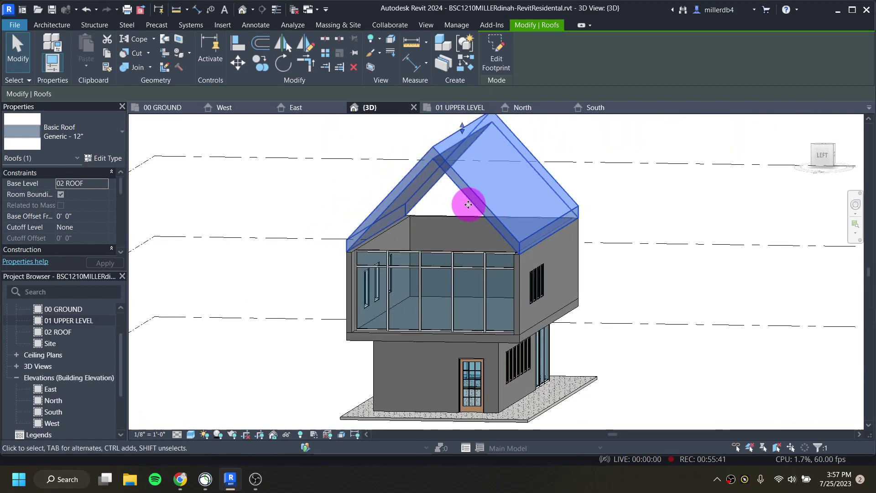
{"action": "left_click_drag", "start_coordinate": [464, 136], "coordinate": [465, 146]}
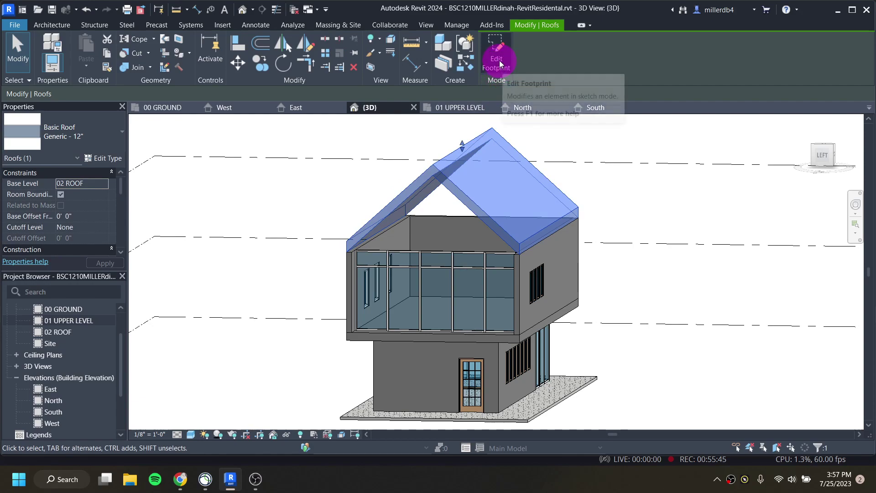
Step: In the roof footprint, set the left sloping edge's slope to 10" / 12"
{"action": "left_click", "coordinate": [500, 64]}
{"action": "left_click", "coordinate": [424, 147]}
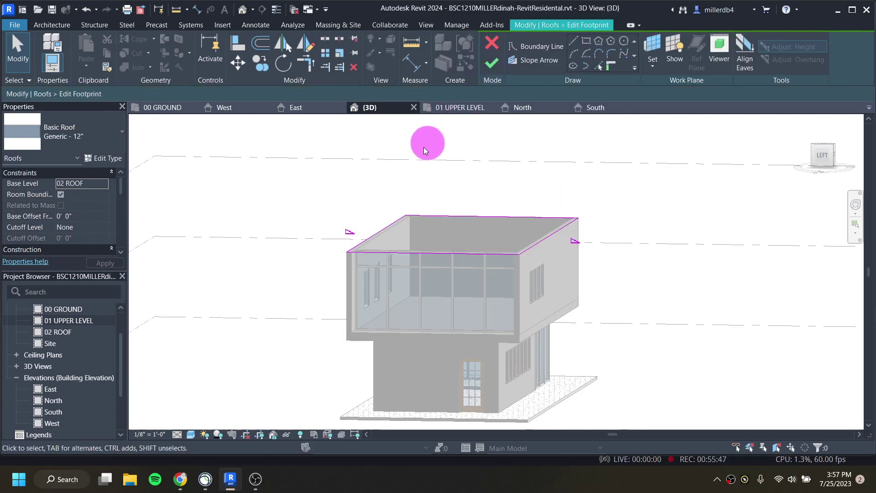
{"action": "left_click", "coordinate": [384, 225]}
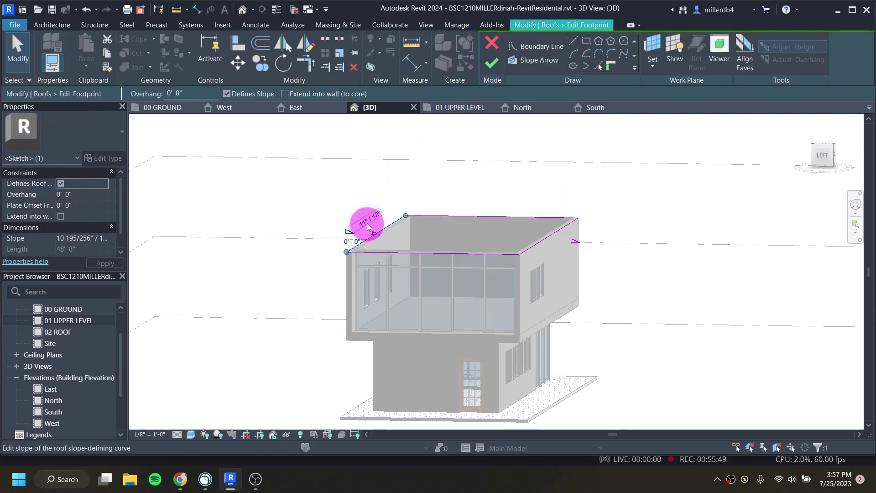
{"action": "left_click", "coordinate": [366, 225]}
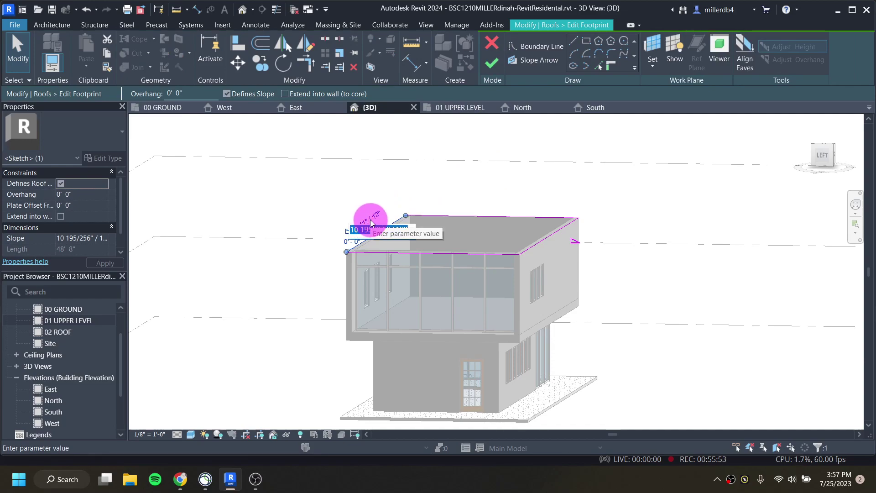
{"action": "type", "text": "10"}
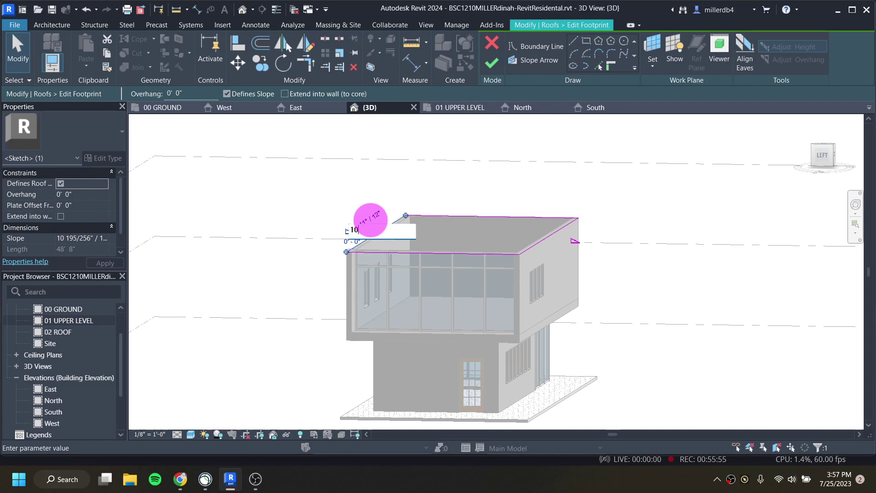
{"action": "type", "text": " 12"}
{"action": "key", "text": "Return"}
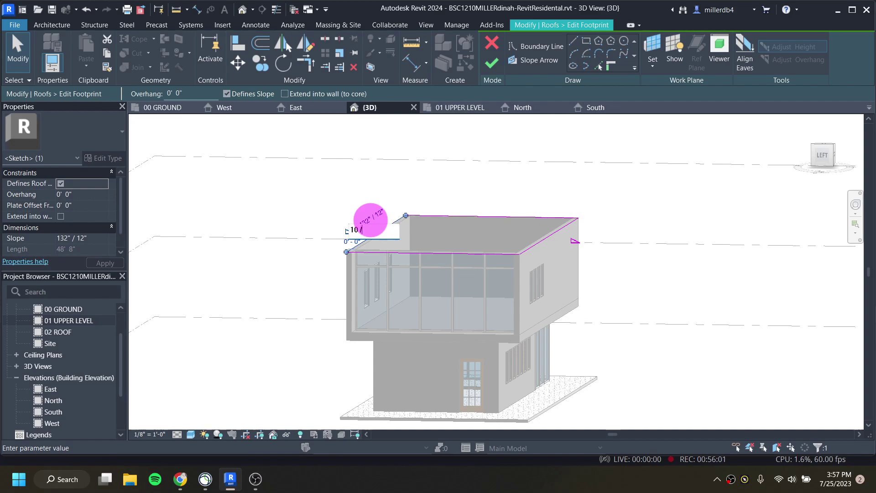
{"action": "type", "text": "12"}
{"action": "key", "text": "Return"}
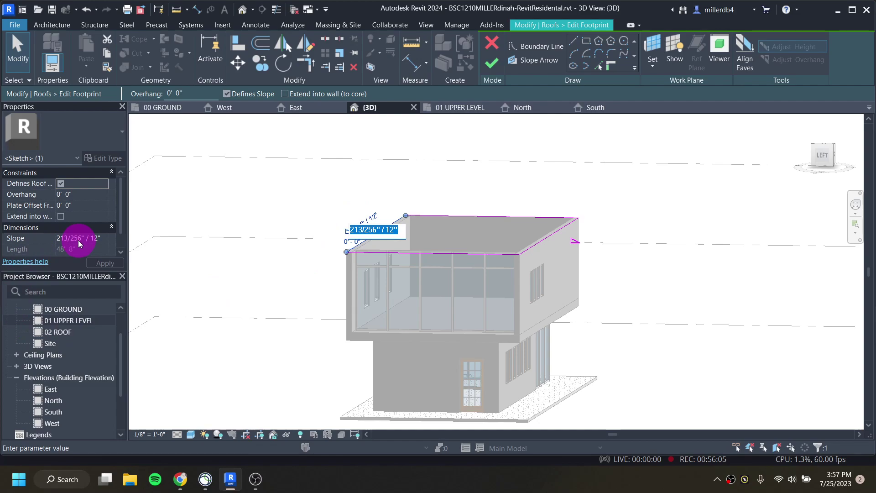
{"action": "left_click", "coordinate": [369, 230]}
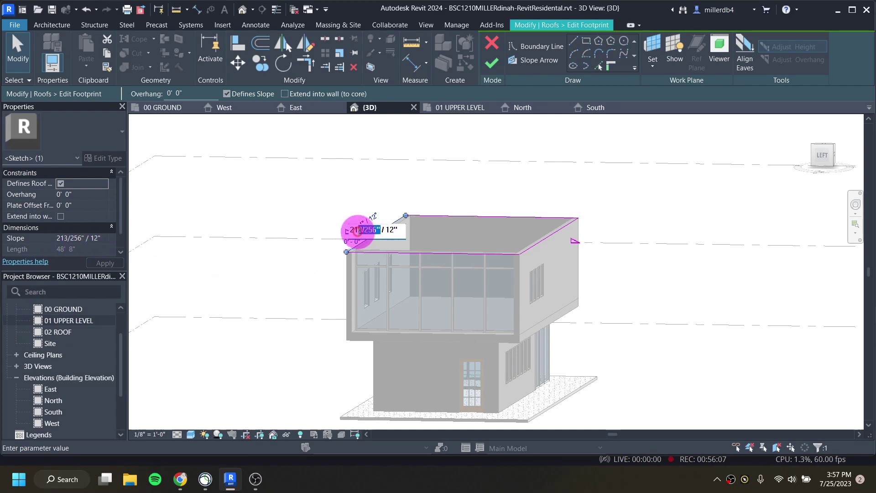
{"action": "left_click_drag", "start_coordinate": [377, 230], "coordinate": [346, 230]}
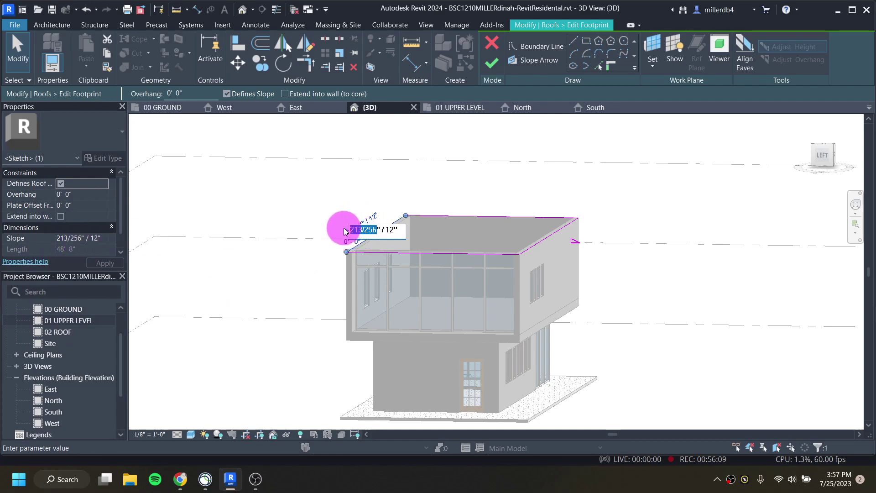
{"action": "type", "text": "10"}
{"action": "key", "text": "Return"}
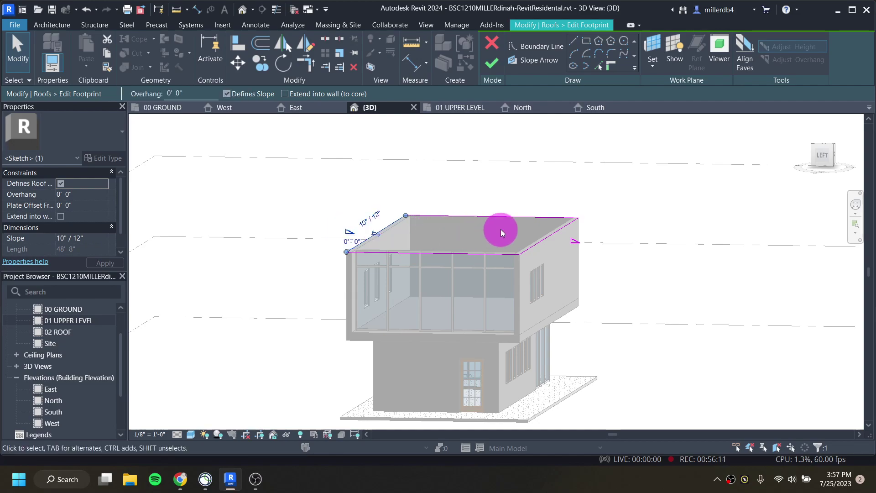
Step: Set the right sloping edge's slope to 10" / 12" and finish the footprint sketch
{"action": "left_click", "coordinate": [560, 239]}
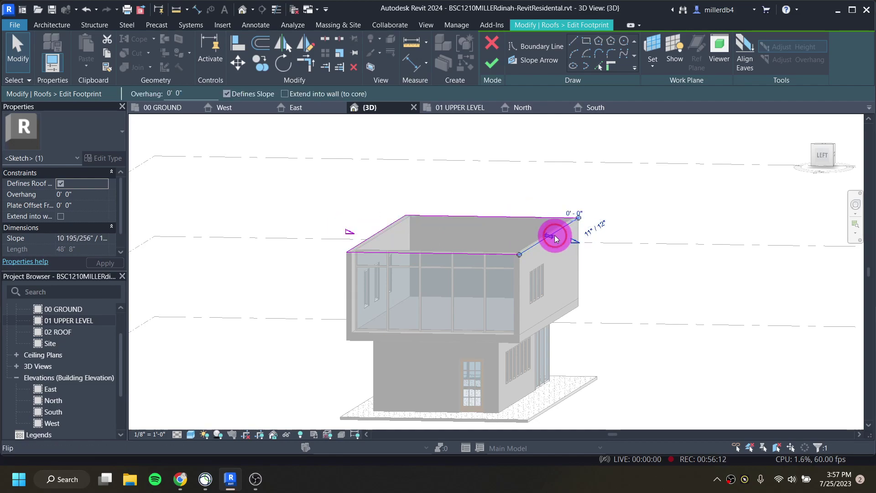
{"action": "left_click", "coordinate": [589, 234]}
{"action": "left_click_drag", "start_coordinate": [611, 237], "coordinate": [570, 242]}
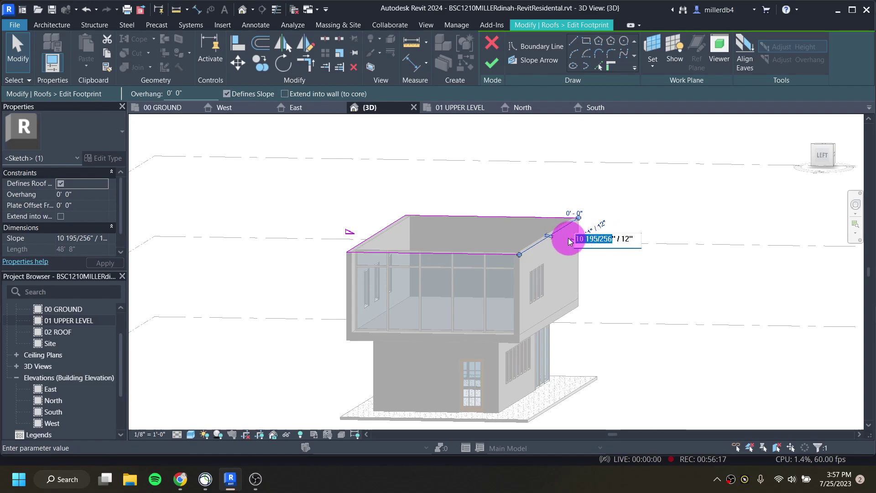
{"action": "type", "text": "10"}
{"action": "key", "text": "Return"}
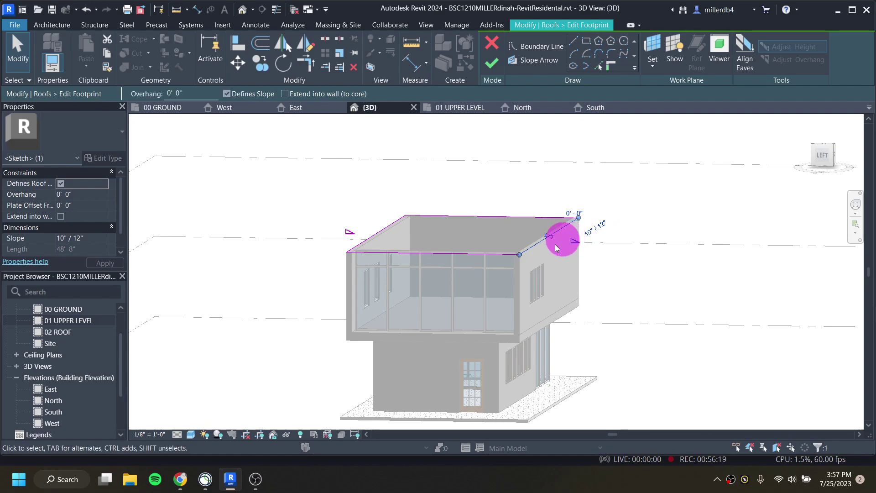
{"action": "left_click", "coordinate": [399, 222]}
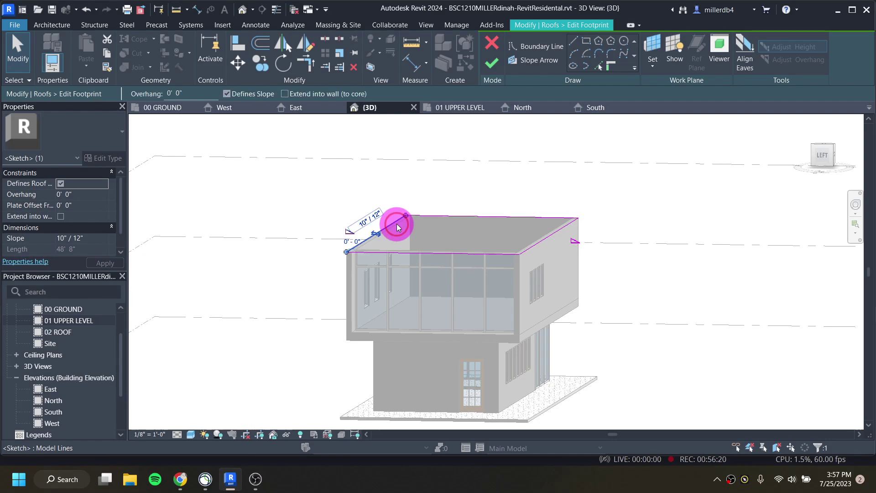
{"action": "left_click", "coordinate": [485, 68]}
Step: Complete the 10"/12" gable roof and orbit the view toward the balcony end
{"action": "left_click", "coordinate": [694, 358]}
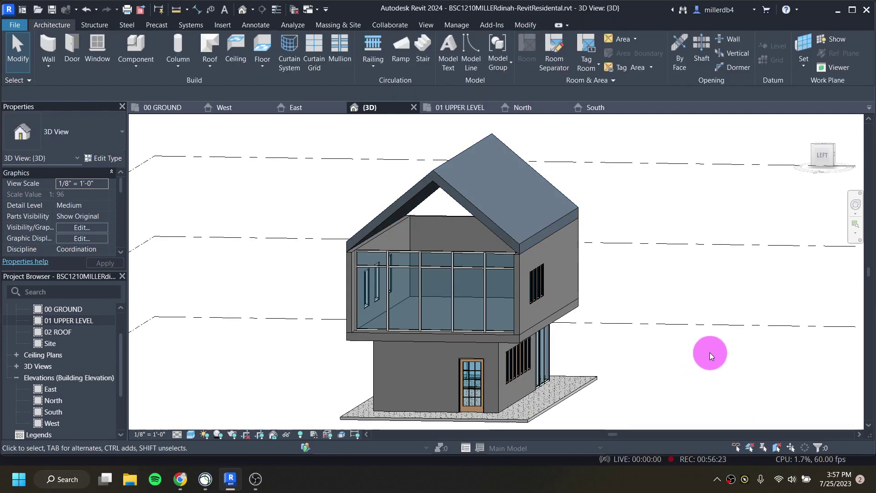
{"action": "middle_click_drag", "start_coordinate": [618, 365], "coordinate": [559, 391], "text": "shift"}
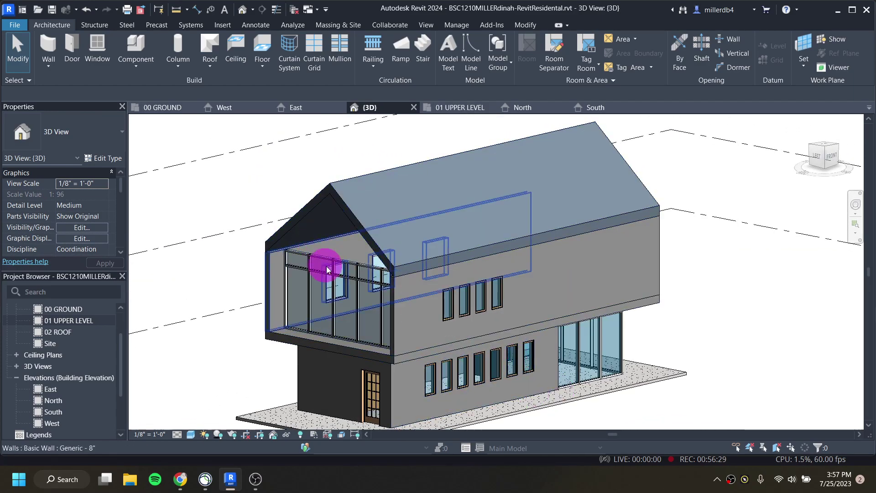
{"action": "middle_click_drag", "start_coordinate": [338, 262], "coordinate": [369, 303], "text": "shift"}
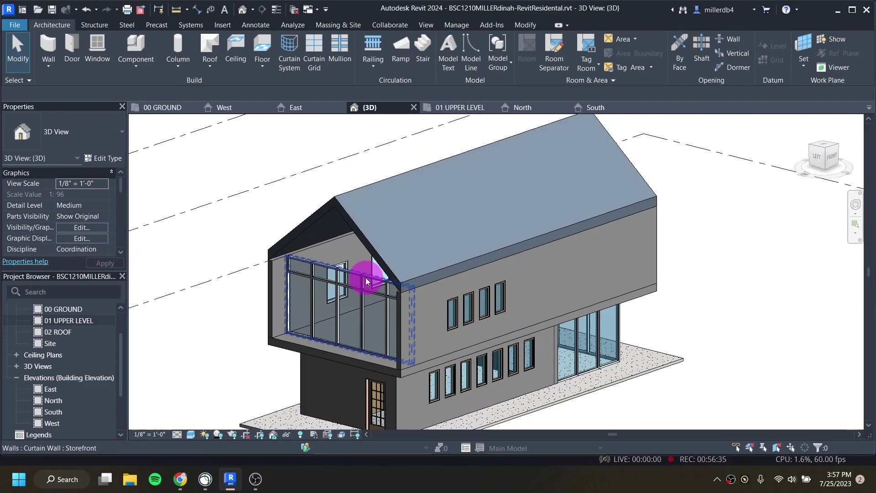
{"action": "scroll", "coordinate": [365, 276], "scroll_direction": "up", "scroll_amount": 2}
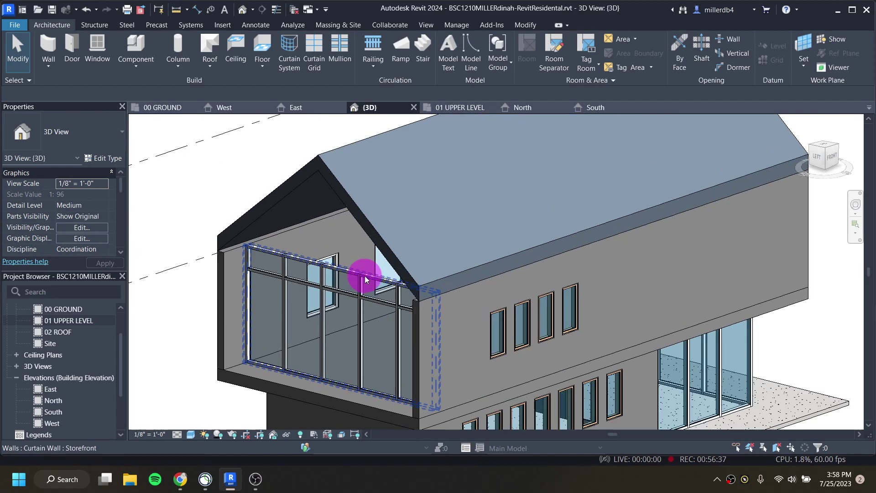
Step: Attach the top of the upper-level gable wall to the roof
{"action": "left_click", "coordinate": [227, 254]}
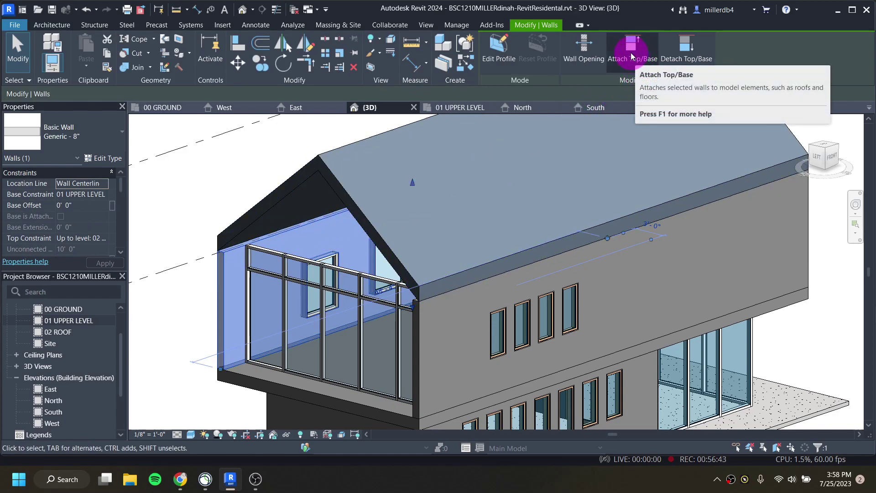
{"action": "left_click", "coordinate": [633, 56]}
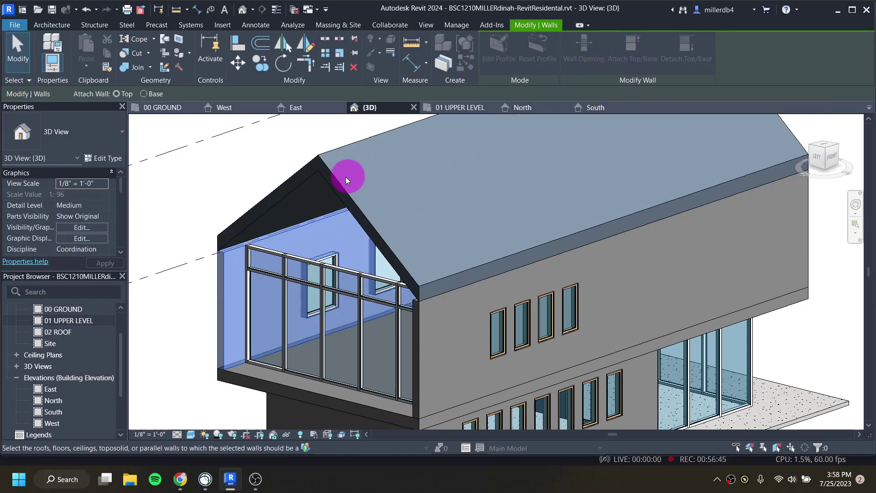
{"action": "left_click", "coordinate": [333, 174]}
{"action": "left_click", "coordinate": [205, 201]}
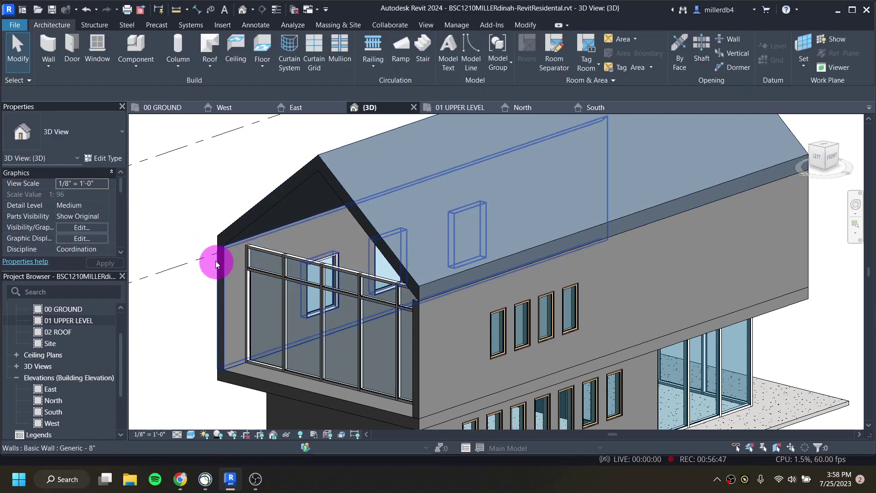
Step: Select the chain of connected upper-level Generic - 8" walls and attach their tops to the roof
{"action": "scroll", "coordinate": [216, 261], "scroll_direction": "up", "scroll_amount": 5}
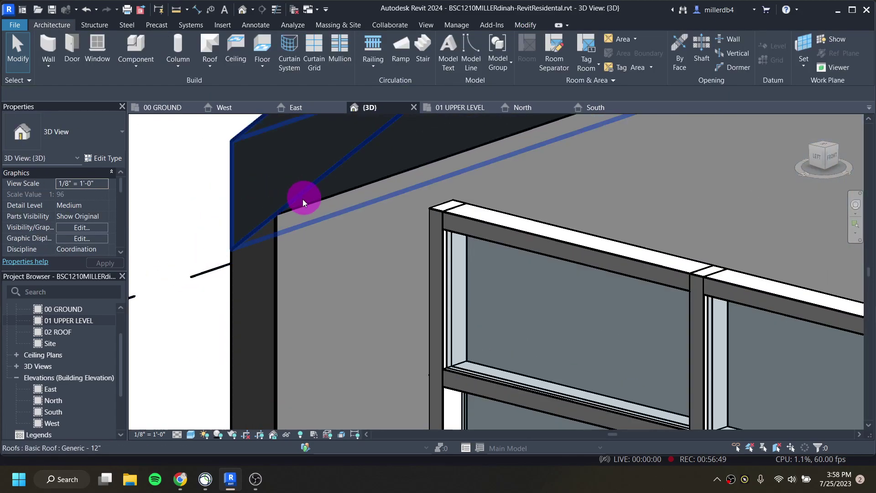
{"action": "scroll", "coordinate": [292, 249], "scroll_direction": "down", "scroll_amount": 6}
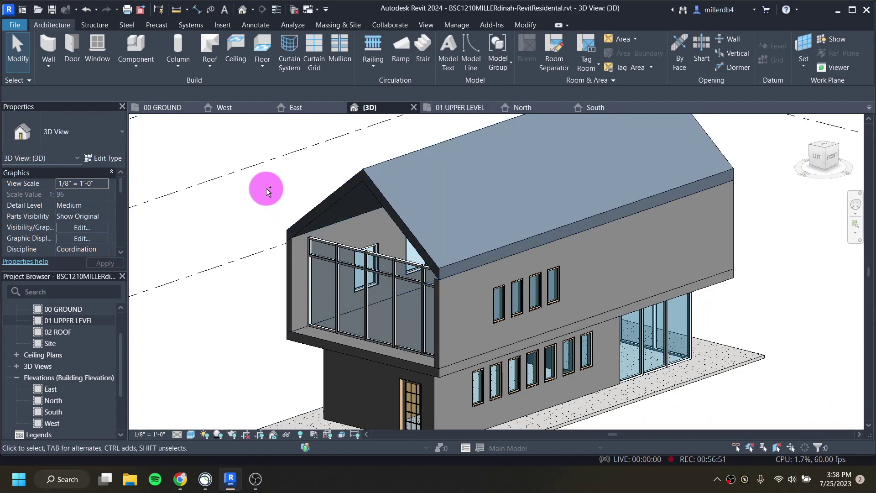
{"action": "scroll", "coordinate": [270, 196], "scroll_direction": "up", "scroll_amount": 3}
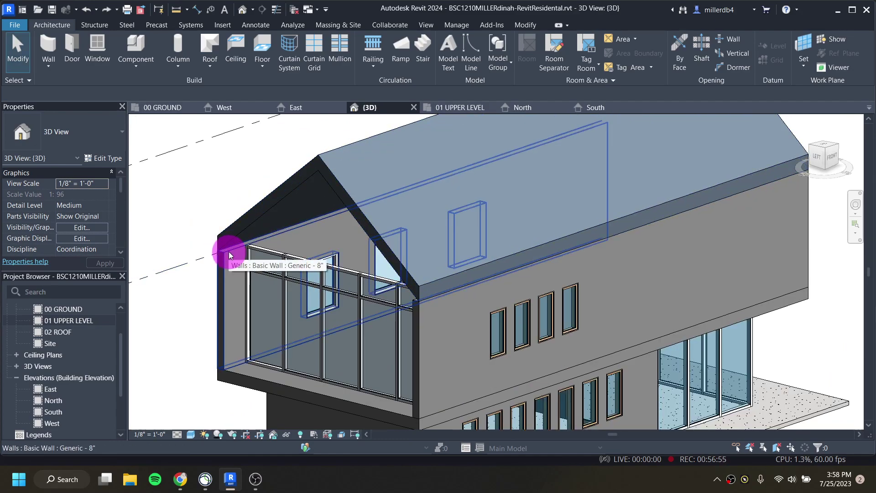
{"action": "key", "text": "Tab"}
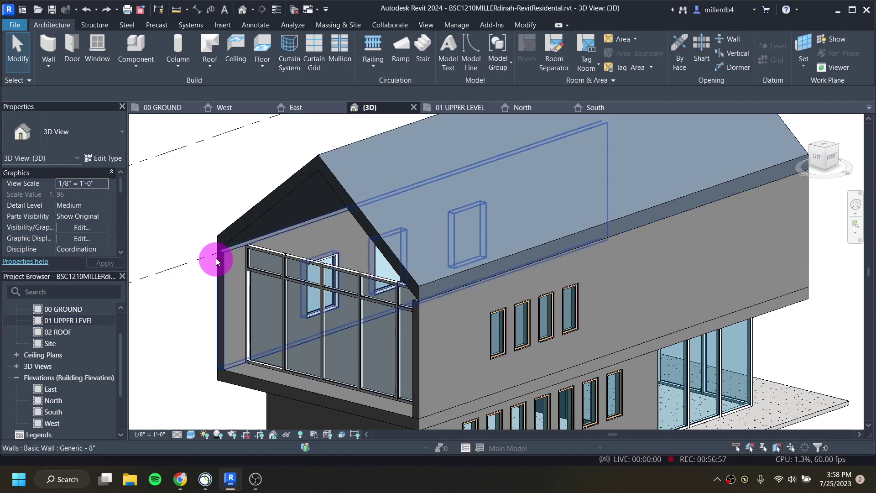
{"action": "key", "text": "Tab"}
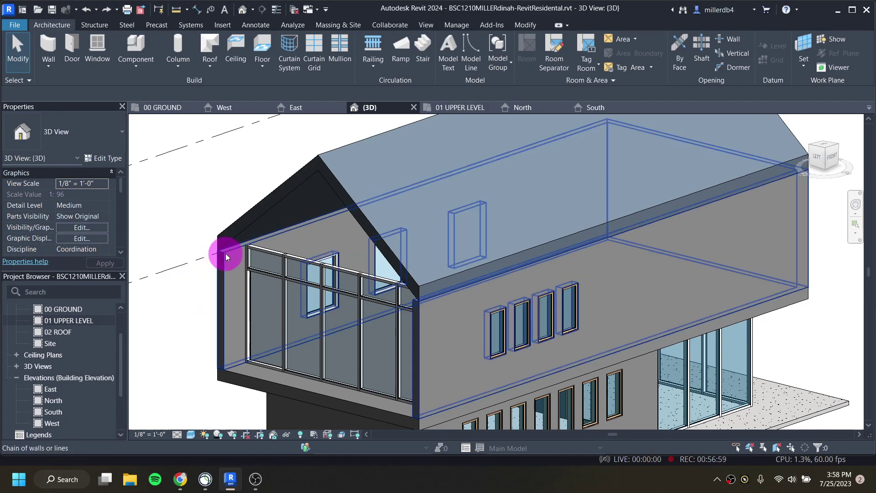
{"action": "left_click", "coordinate": [226, 253]}
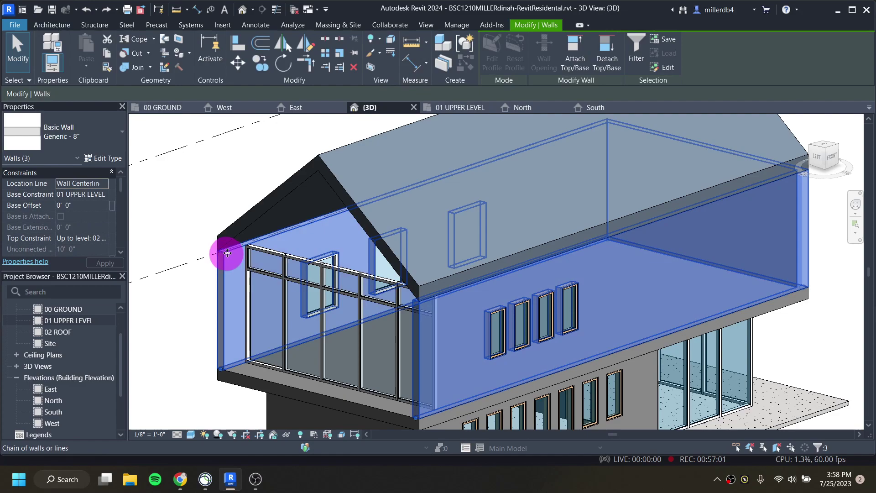
{"action": "left_click", "coordinate": [571, 53]}
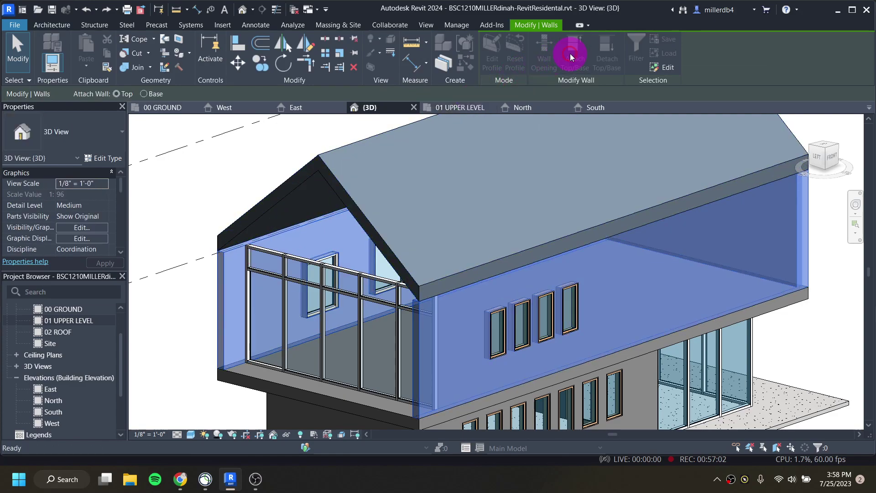
{"action": "left_click", "coordinate": [387, 249]}
{"action": "scroll", "coordinate": [389, 250], "scroll_direction": "down", "scroll_amount": 5}
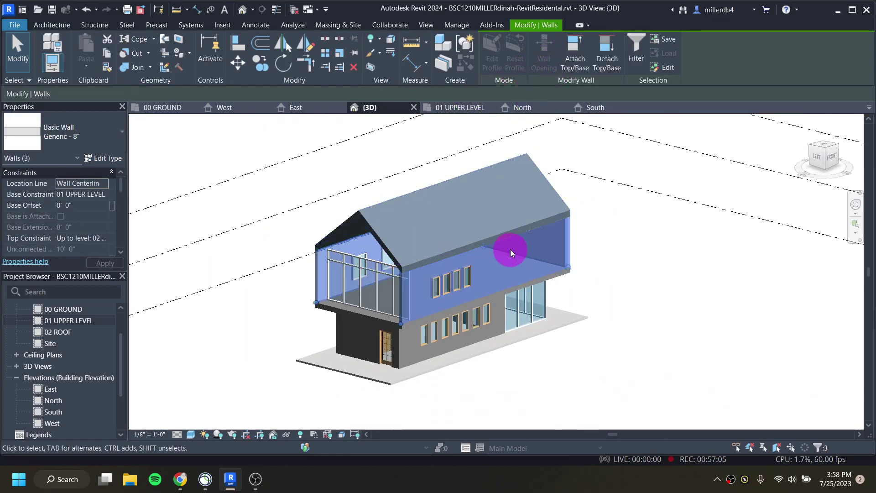
{"action": "left_click", "coordinate": [593, 298]}
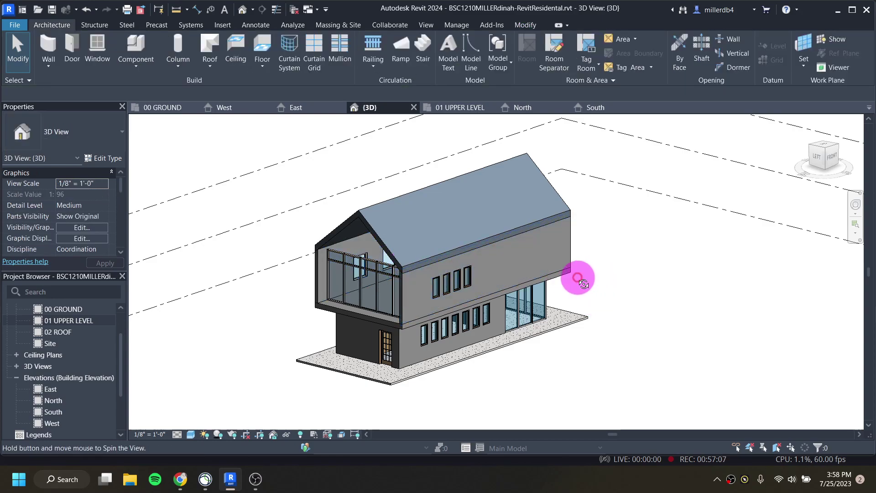
{"action": "middle_click_drag", "start_coordinate": [576, 276], "coordinate": [409, 273], "text": "shift"}
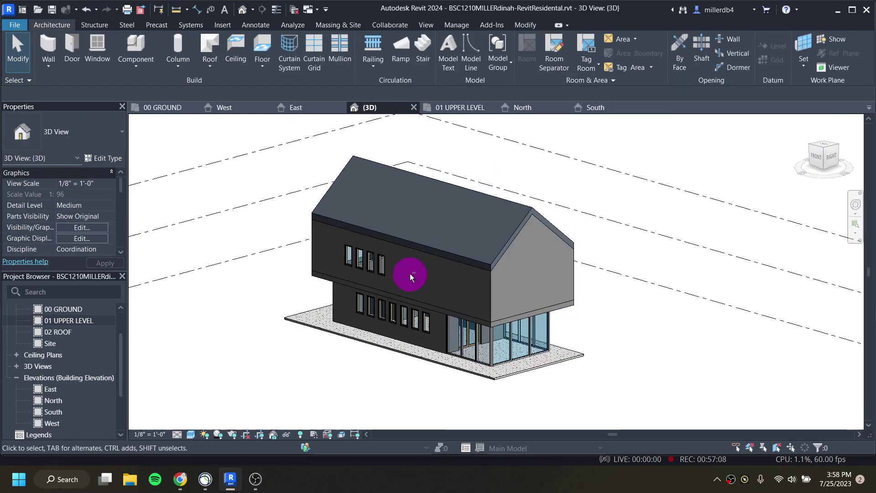
{"action": "left_click", "coordinate": [517, 241]}
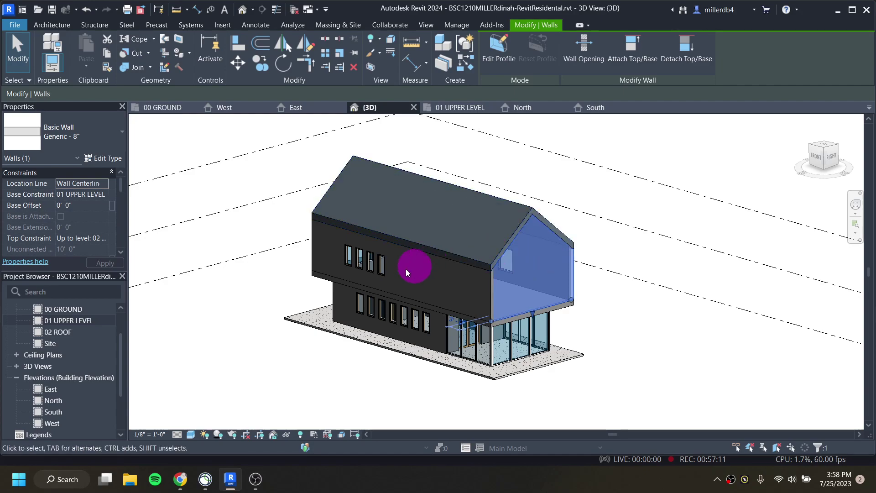
{"action": "left_click", "coordinate": [251, 293]}
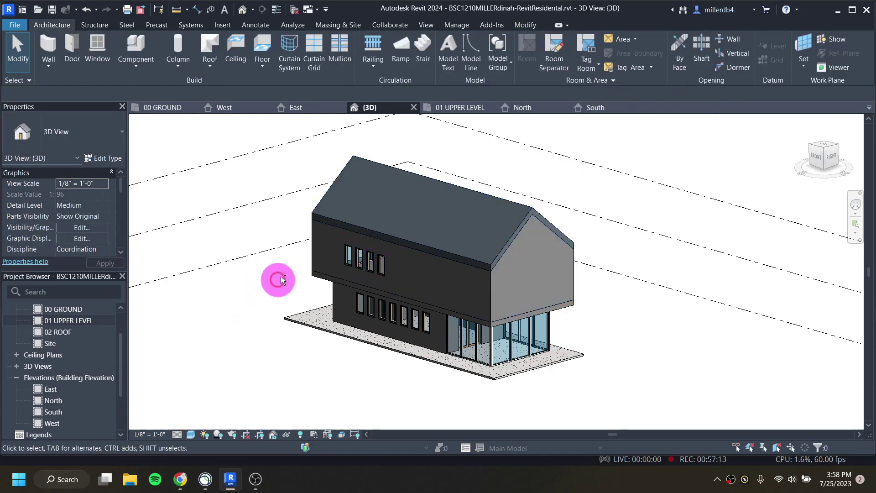
{"action": "middle_click_drag", "start_coordinate": [280, 278], "coordinate": [424, 272], "text": "shift"}
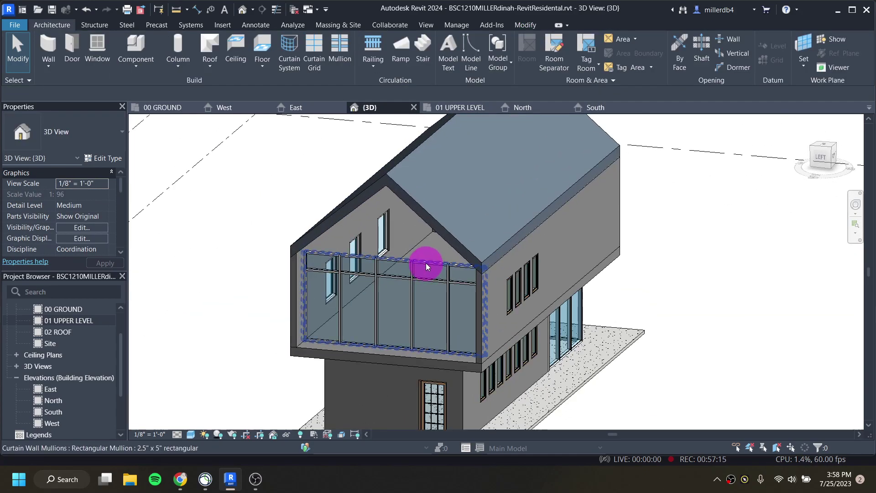
Step: Attach the balcony-end Storefront curtain wall to the roof, deleting the mullions that no longer fit
{"action": "left_click", "coordinate": [425, 262]}
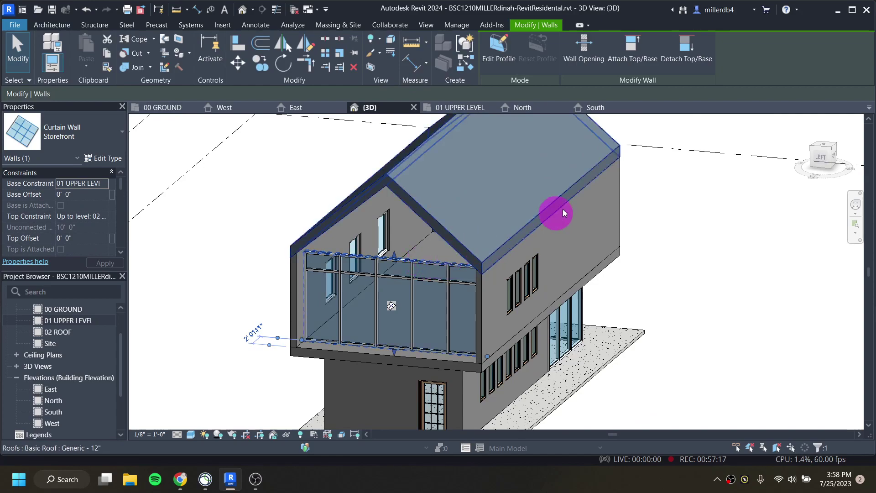
{"action": "left_click", "coordinate": [626, 57]}
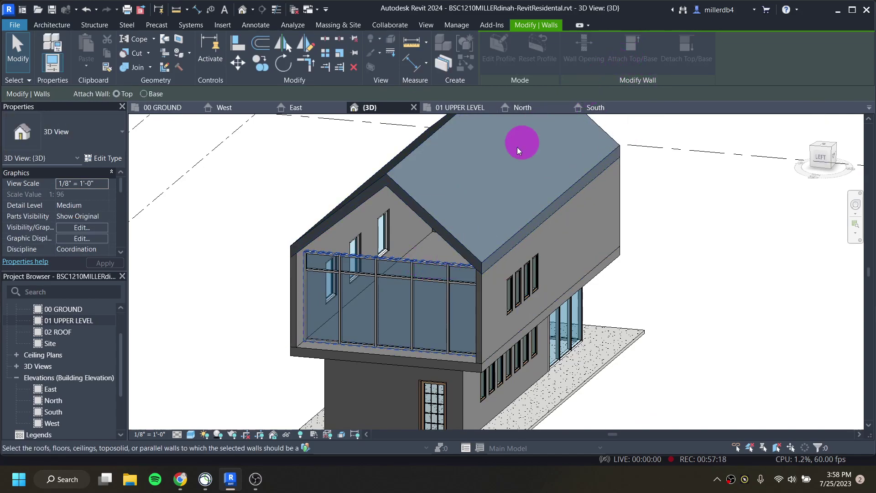
{"action": "left_click", "coordinate": [434, 221]}
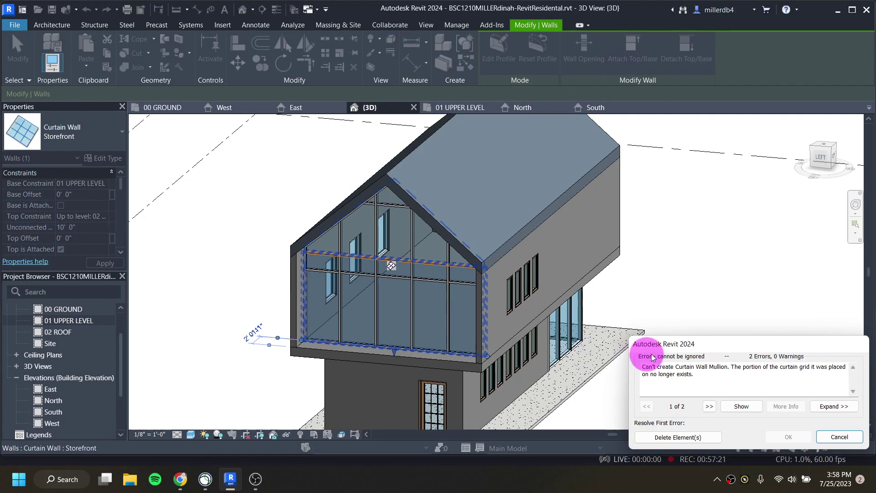
{"action": "left_click", "coordinate": [664, 439]}
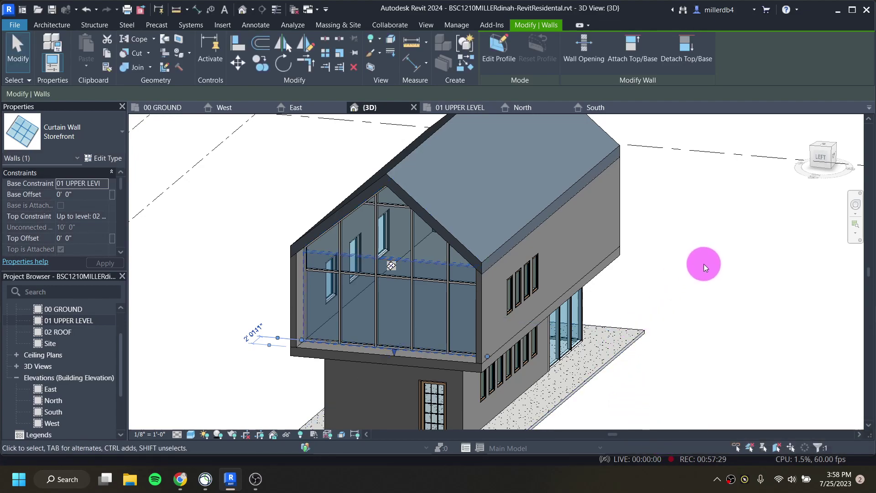
{"action": "left_click", "coordinate": [703, 264]}
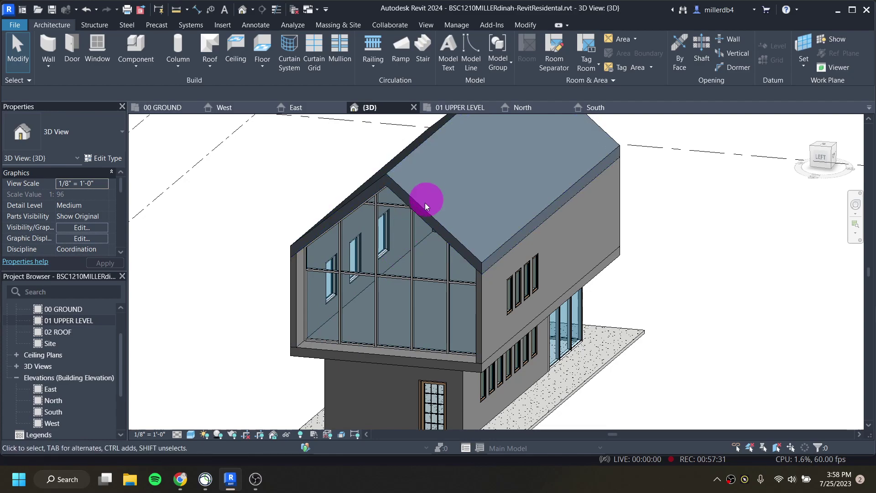
{"action": "middle_click_drag", "start_coordinate": [407, 284], "coordinate": [363, 307], "text": "shift"}
{"action": "scroll", "coordinate": [364, 315], "scroll_direction": "down", "scroll_amount": 2}
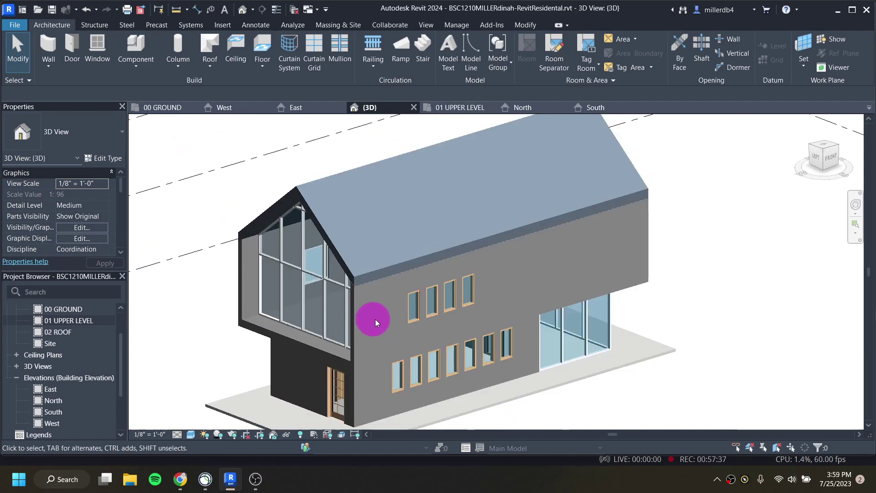